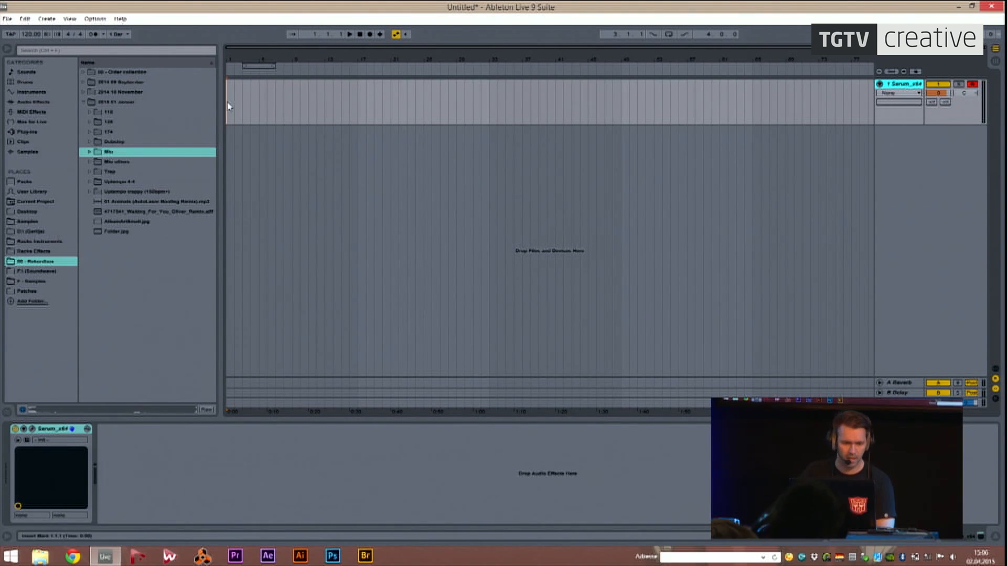
Insert a new audio track and delete the Serum_x64 track.
{"action": "left_click", "coordinate": [32, 133]}
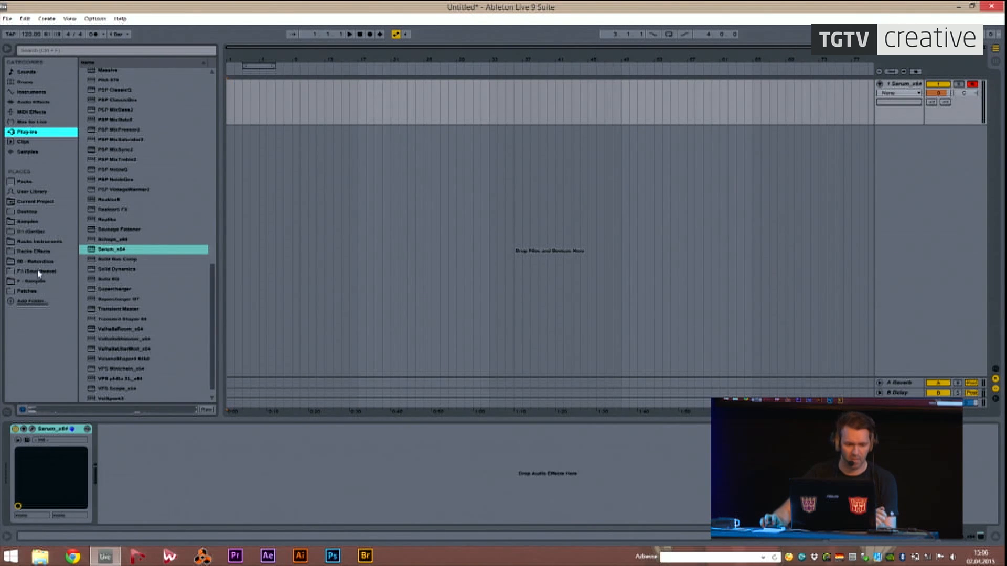
{"action": "key", "text": "ctrl+t"}
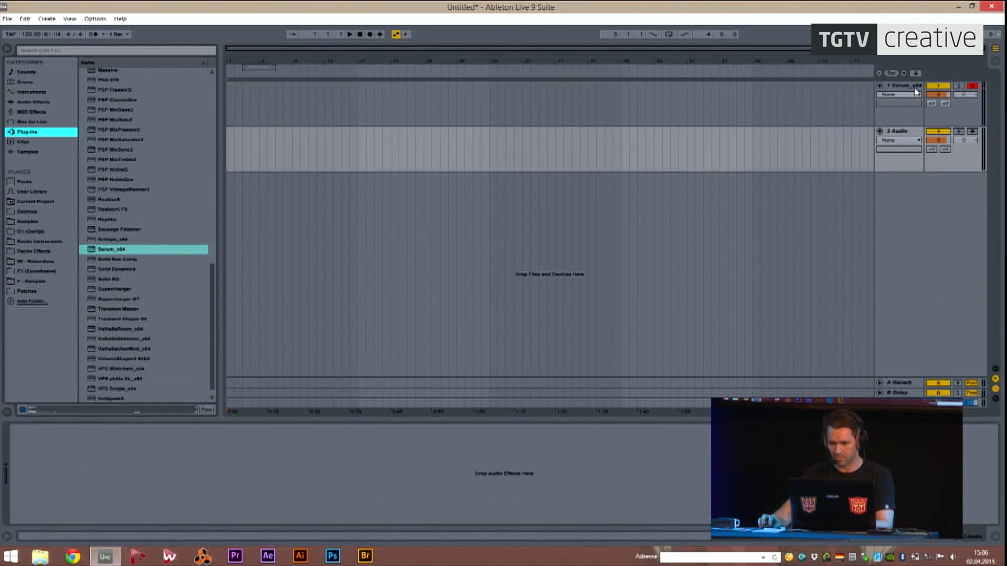
{"action": "left_click", "coordinate": [913, 89]}
{"action": "key", "text": "Delete"}
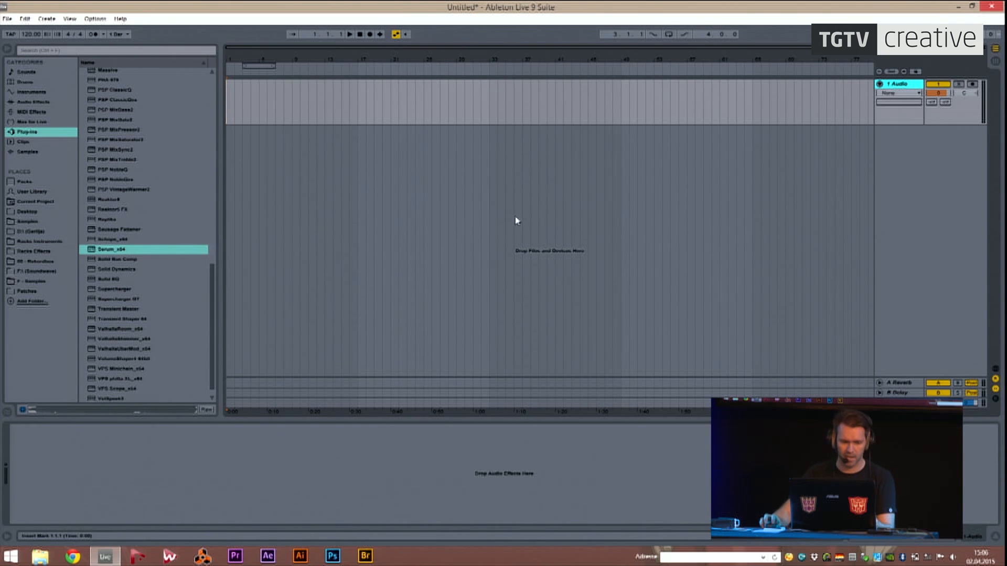
Place BD Tight 01.wav from the Tight folder of the 01 - BD samples at the start of the audio track.
{"action": "left_click_drag", "start_coordinate": [245, 63], "coordinate": [244, 58]}
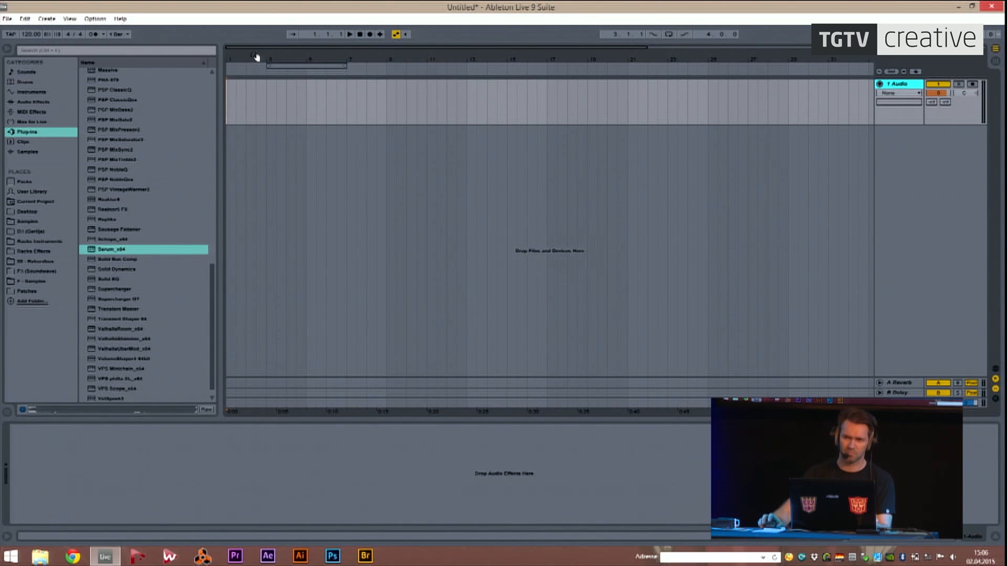
{"action": "left_click_drag", "start_coordinate": [256, 58], "coordinate": [258, 60]}
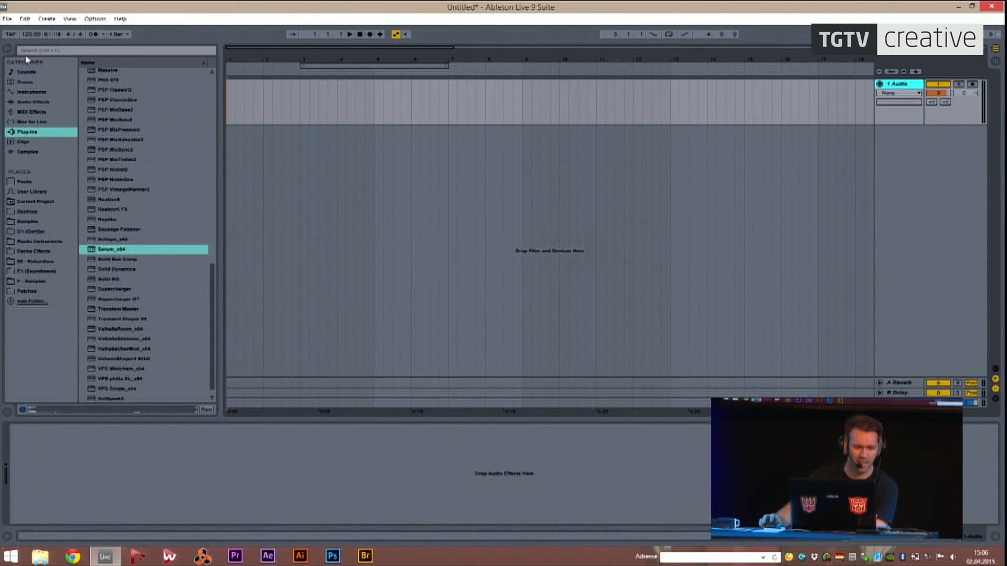
{"action": "left_click", "coordinate": [34, 282]}
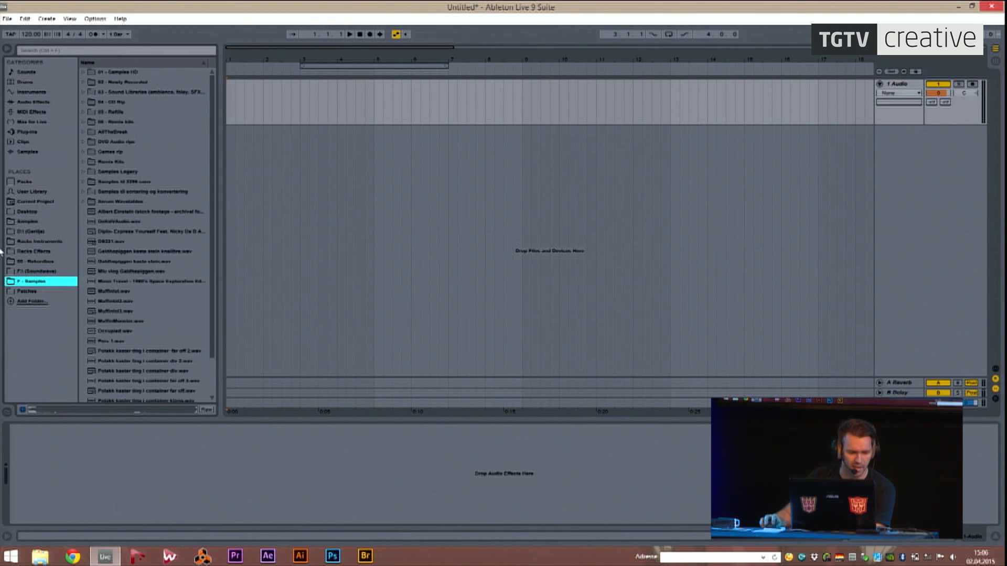
{"action": "left_click", "coordinate": [125, 73]}
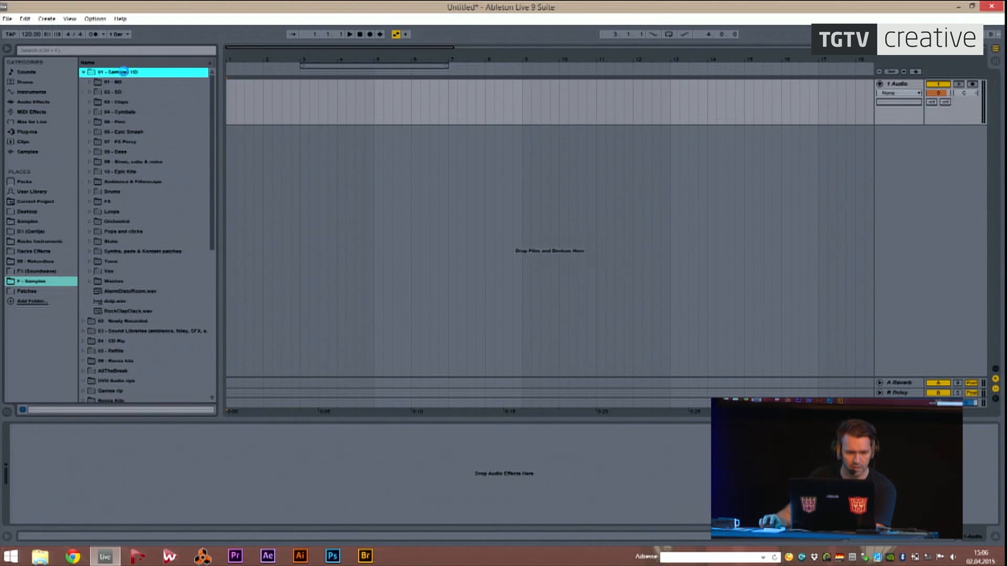
{"action": "left_click", "coordinate": [123, 82]}
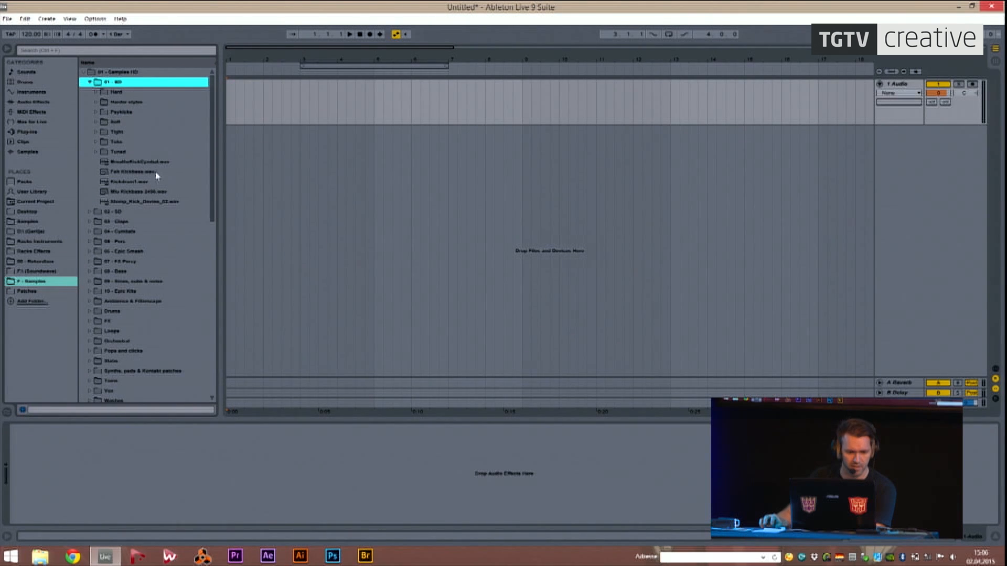
{"action": "left_click", "coordinate": [108, 132]}
{"action": "left_click", "coordinate": [143, 152]}
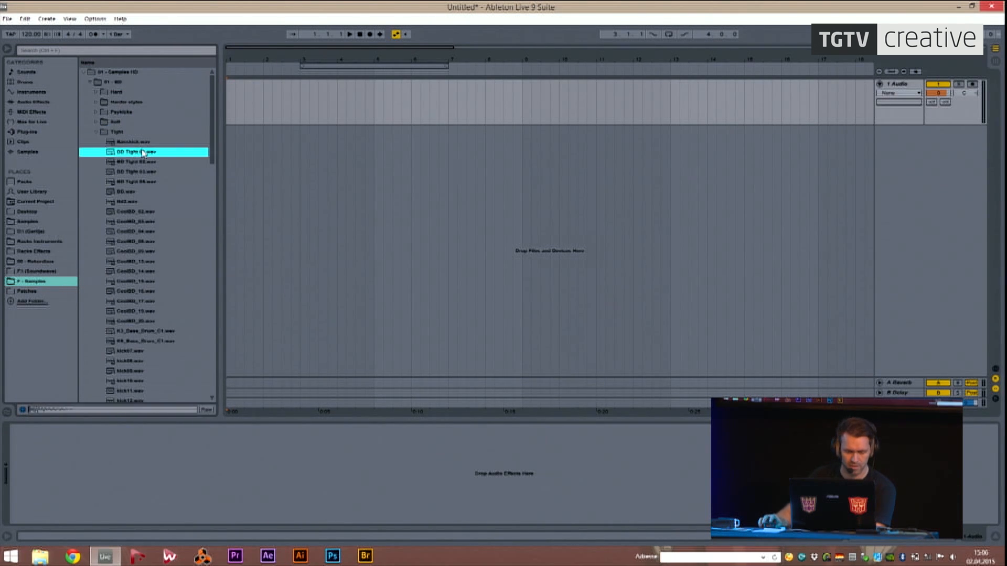
{"action": "left_click_drag", "start_coordinate": [126, 157], "coordinate": [230, 103]}
{"action": "left_click_drag", "start_coordinate": [229, 59], "coordinate": [230, 115]}
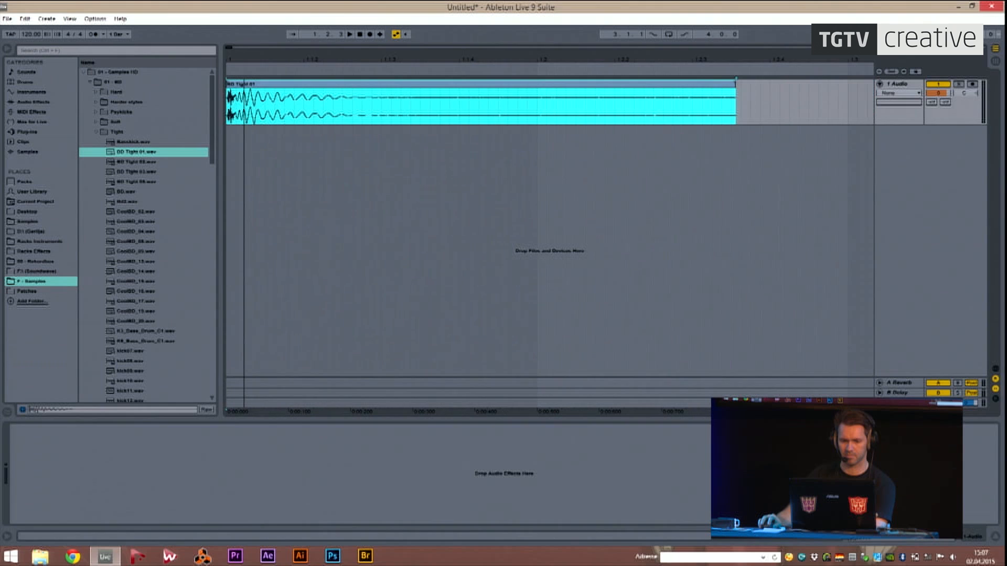
Examine the full waveform of the BD Tight 01 clip in an enlarged clip view.
{"action": "double_click", "coordinate": [235, 90]}
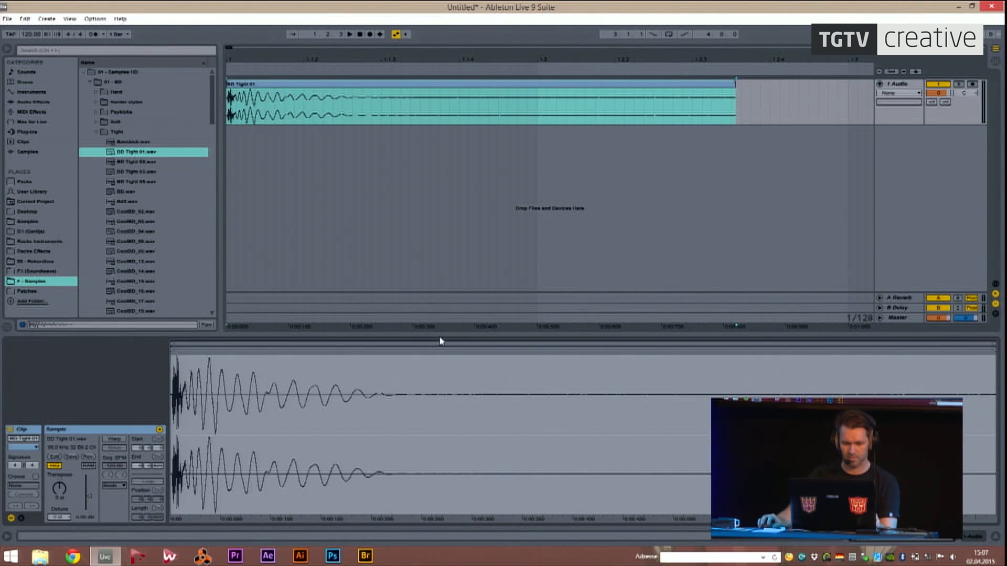
{"action": "left_click_drag", "start_coordinate": [442, 334], "coordinate": [439, 52]}
{"action": "left_click_drag", "start_coordinate": [194, 166], "coordinate": [202, 241]}
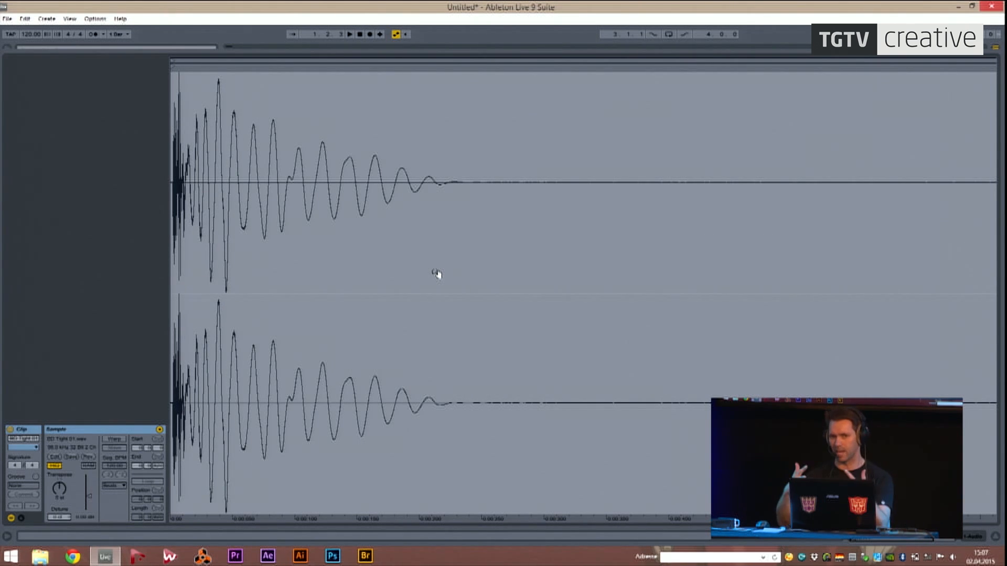
{"action": "key", "text": "shift+Tab"}
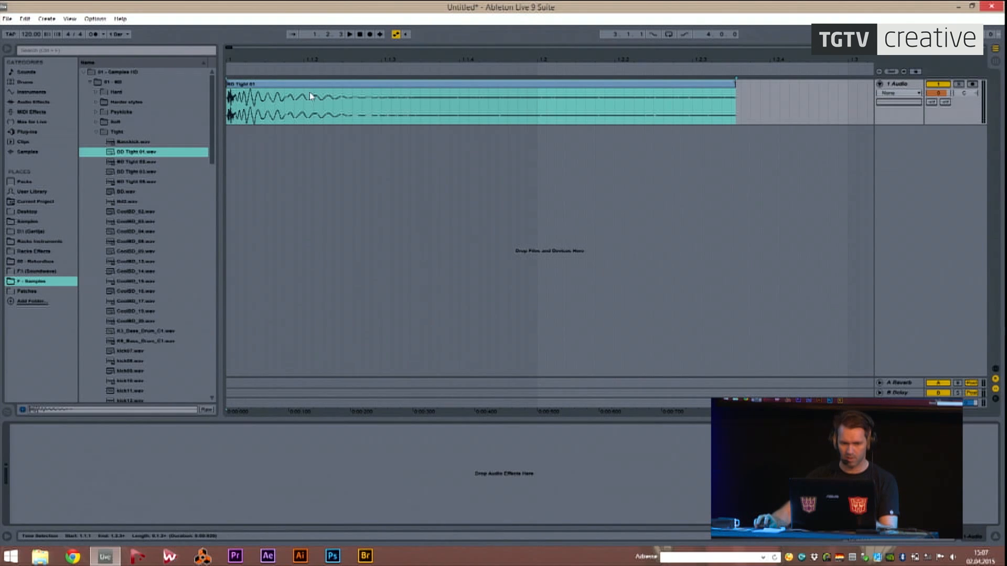
Set the project tempo to 128 BPM and the arrangement's fixed grid to 1/4.
{"action": "left_click_drag", "start_coordinate": [561, 62], "coordinate": [225, 75]}
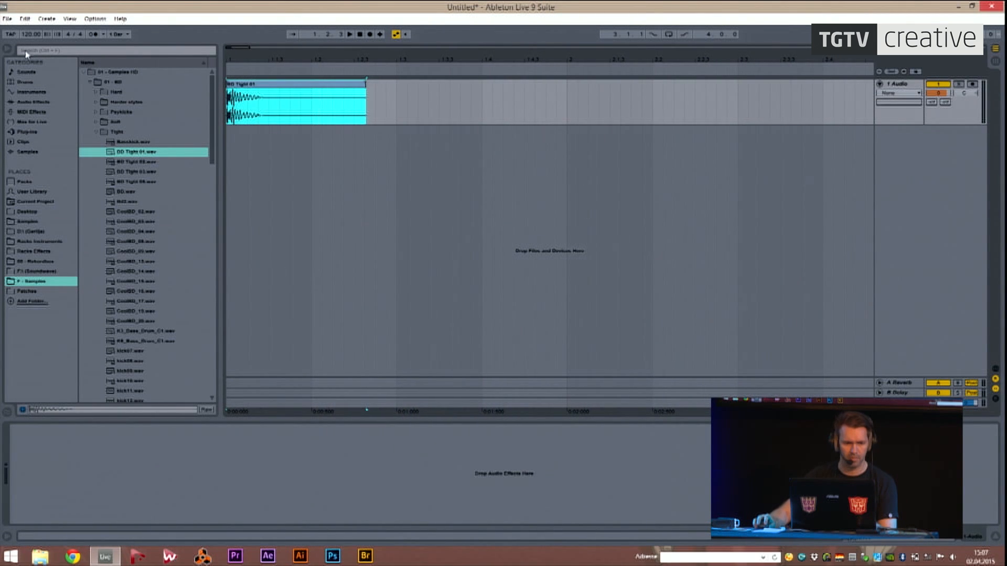
{"action": "left_click_drag", "start_coordinate": [34, 37], "coordinate": [33, 28]}
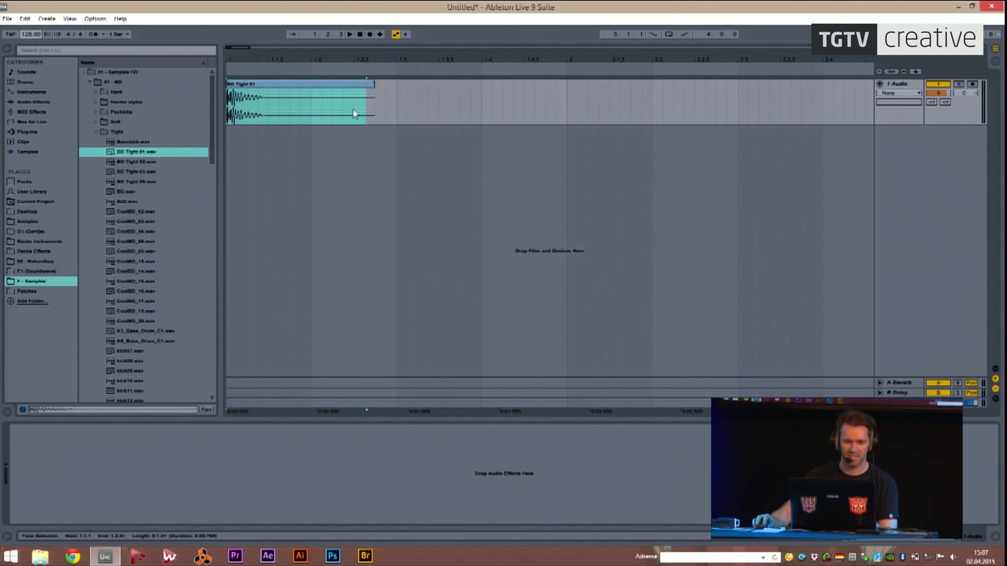
{"action": "left_click", "coordinate": [414, 113]}
{"action": "right_click", "coordinate": [517, 105]}
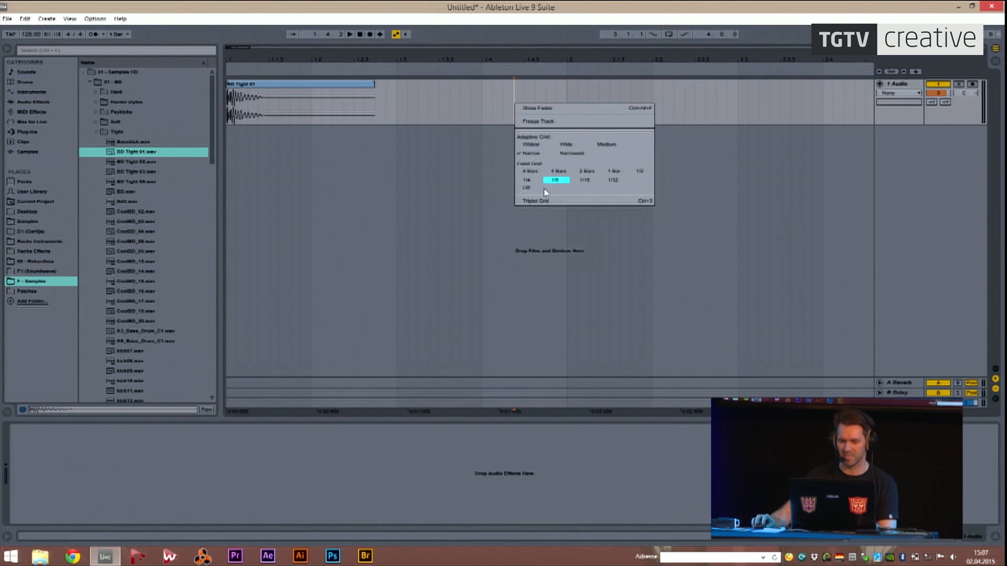
{"action": "left_click", "coordinate": [527, 179]}
Loop the first beat of the kick clip, from 1.1.1 to 1.2.1, and play it.
{"action": "left_click", "coordinate": [317, 113]}
{"action": "left_click_drag", "start_coordinate": [317, 115], "coordinate": [228, 114]}
{"action": "key", "text": "ctrl+l"}
{"action": "key", "text": "space"}
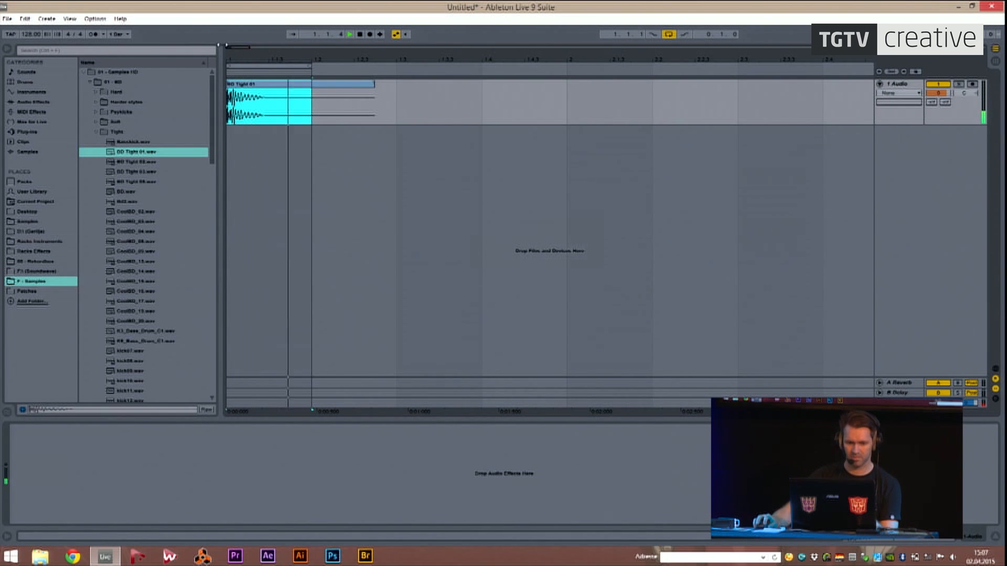
{"action": "left_click_drag", "start_coordinate": [240, 59], "coordinate": [242, 103]}
{"action": "key", "text": "space"}
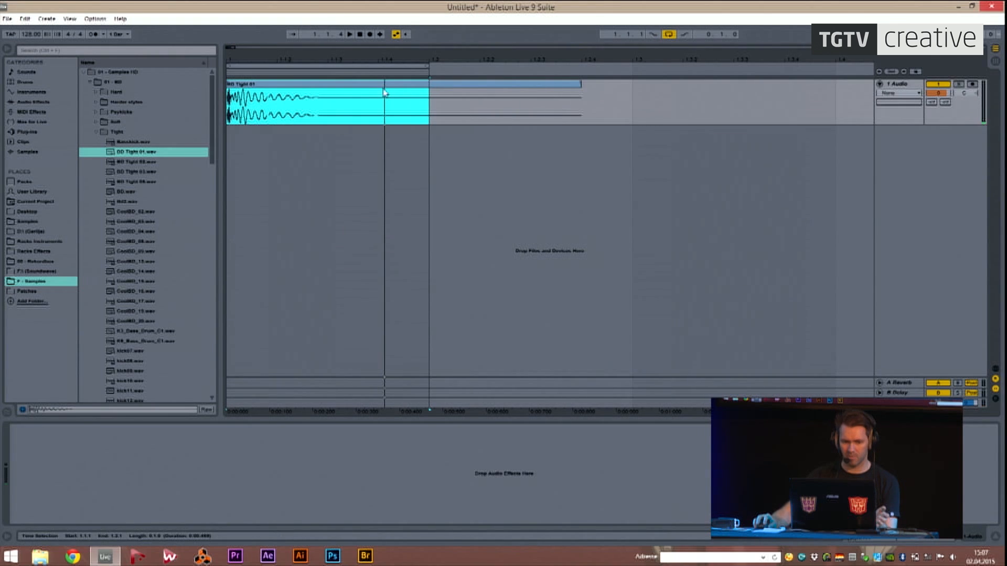
Inspect the beginning of the kick's waveform up close in the clip editor.
{"action": "double_click", "coordinate": [312, 85]}
{"action": "left_click_drag", "start_coordinate": [189, 159], "coordinate": [304, 159]}
{"action": "left_click_drag", "start_coordinate": [173, 68], "coordinate": [202, 68]}
{"action": "left_click_drag", "start_coordinate": [214, 236], "coordinate": [194, 189]}
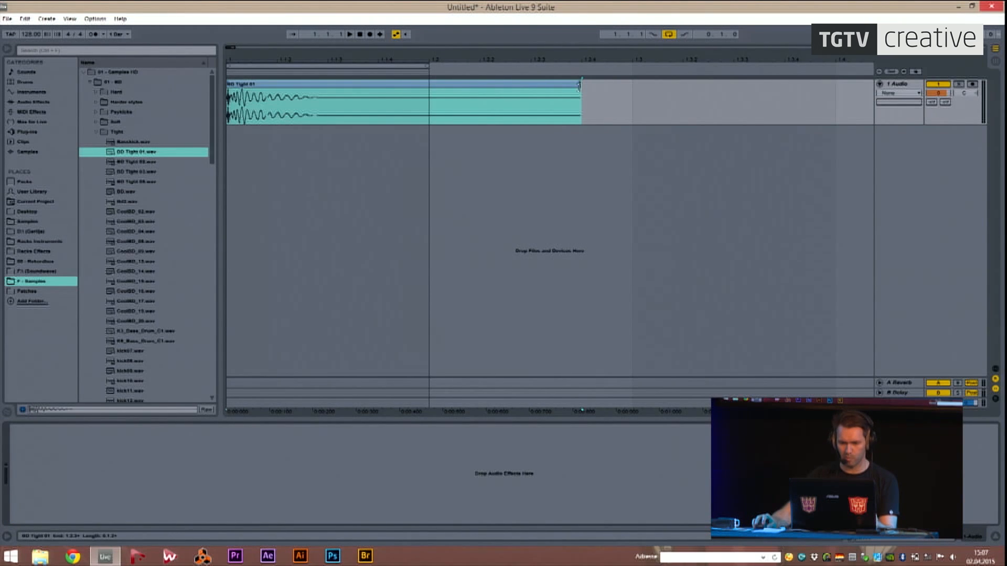
Shorten the kick clip to only its opening transient, play the loop, and undo the trim.
{"action": "left_click", "coordinate": [581, 90]}
{"action": "left_click_drag", "start_coordinate": [581, 88], "coordinate": [239, 85]}
{"action": "key", "text": "space"}
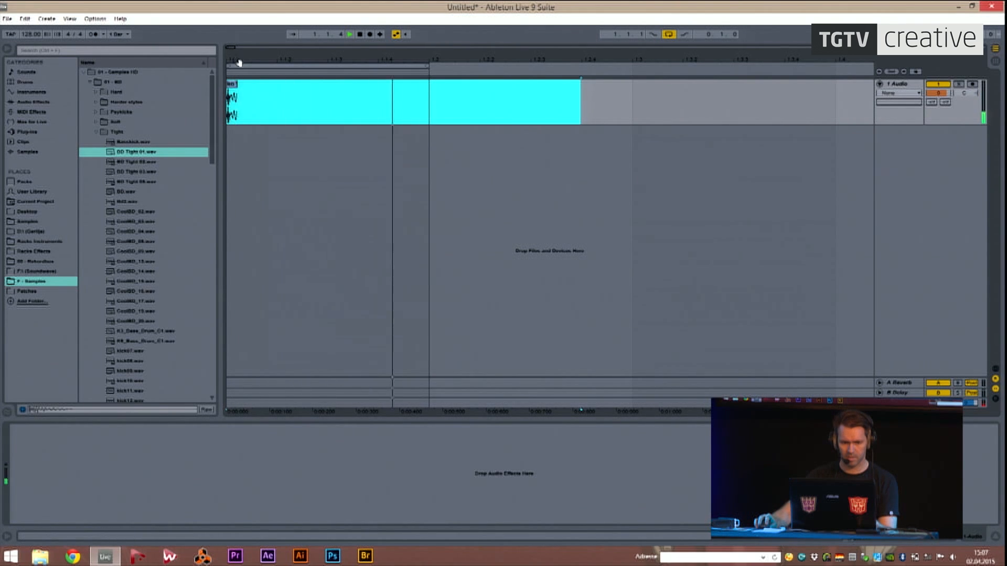
{"action": "key", "text": "z"}
{"action": "key", "text": "space"}
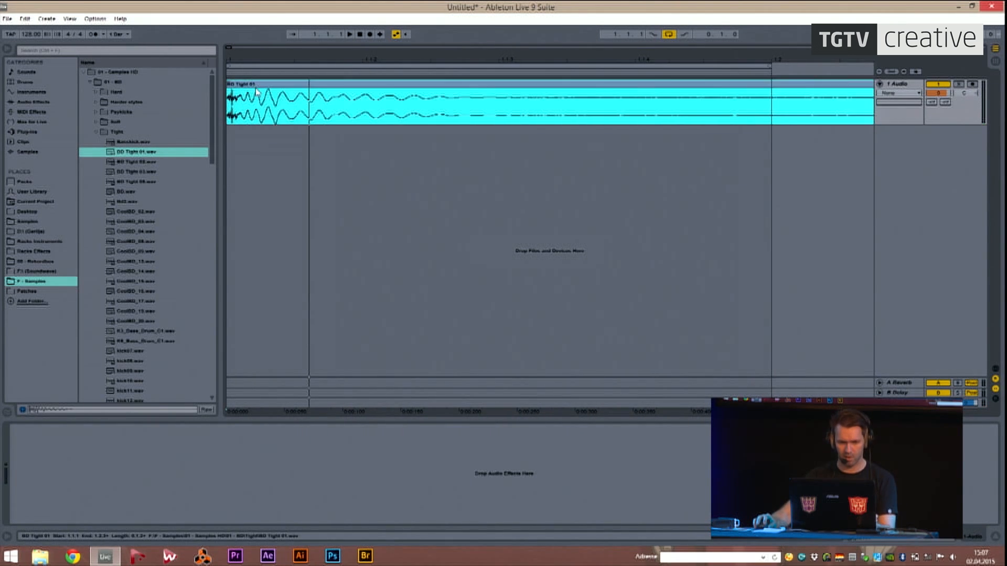
Trim the transient off the kick clip's start, listen to the remaining body, and extend the start back to 1.1.1.
{"action": "left_click_drag", "start_coordinate": [229, 84], "coordinate": [252, 84]}
{"action": "key", "text": "space"}
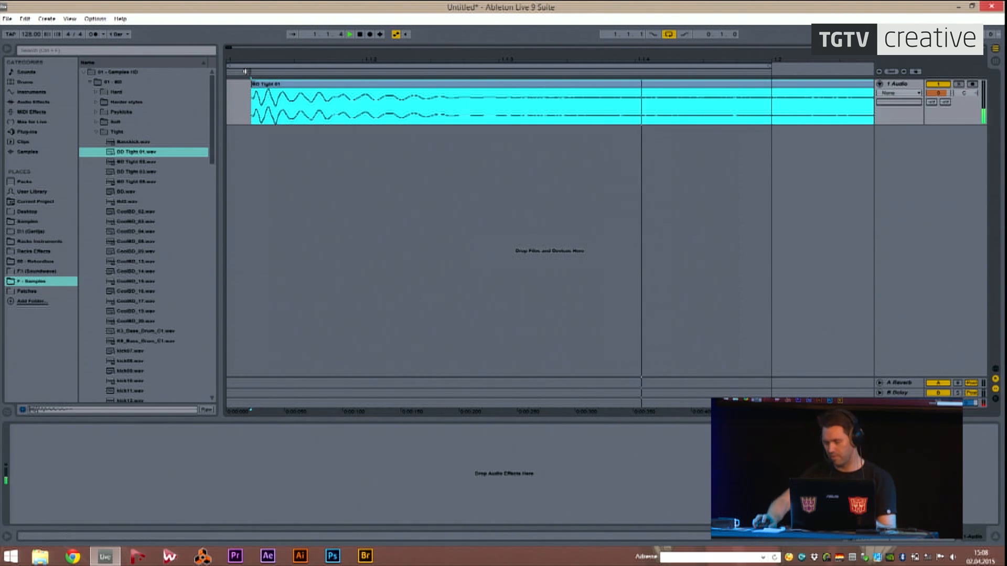
{"action": "key", "text": "space"}
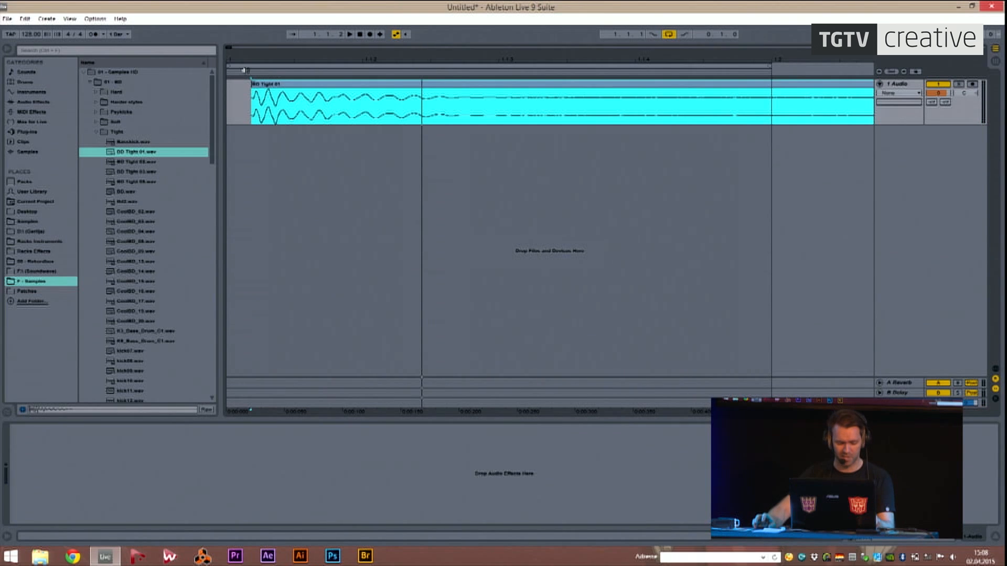
{"action": "left_click_drag", "start_coordinate": [254, 84], "coordinate": [177, 85]}
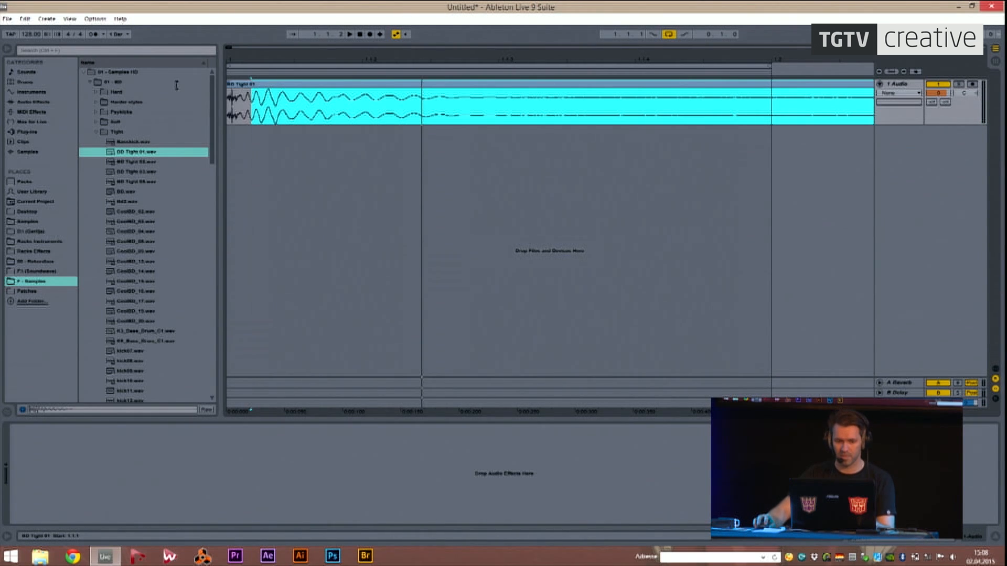
Delete the part of the kick clip beyond 1.2.1 and play back the one-beat loop.
{"action": "left_click_drag", "start_coordinate": [381, 61], "coordinate": [381, 37]}
{"action": "left_click_drag", "start_coordinate": [654, 105], "coordinate": [472, 124]}
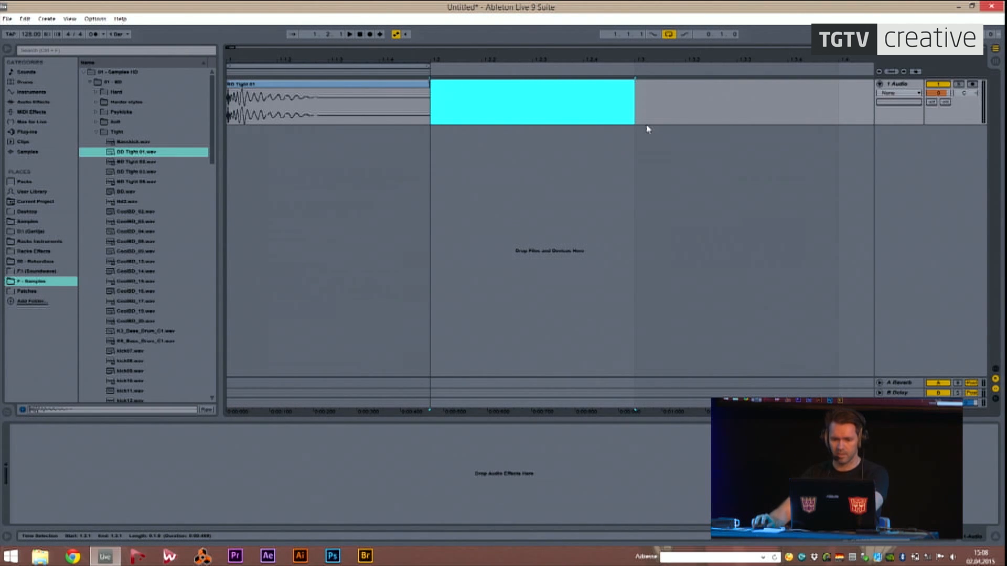
{"action": "left_click_drag", "start_coordinate": [351, 59], "coordinate": [350, 42]}
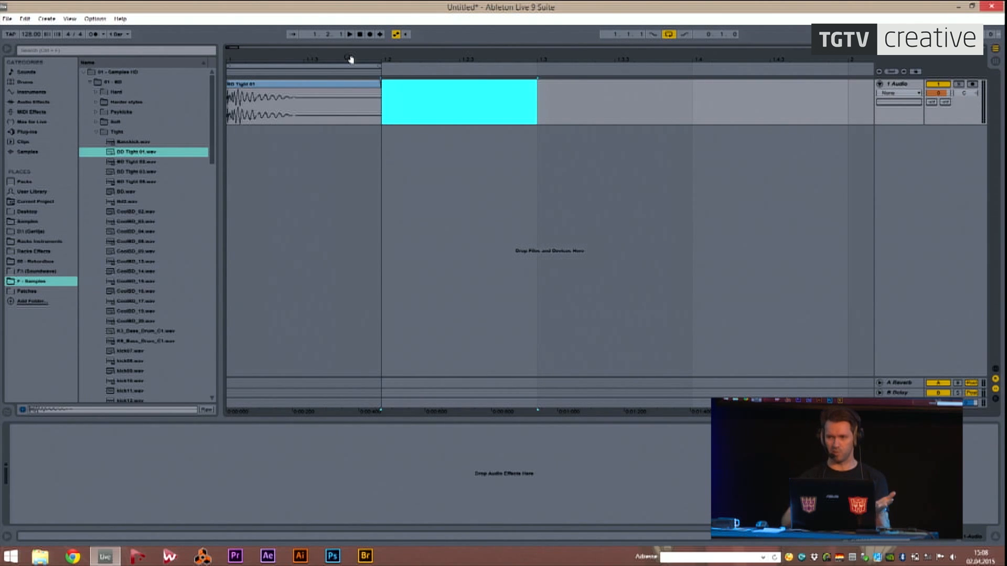
{"action": "left_click_drag", "start_coordinate": [352, 59], "coordinate": [352, 45]}
{"action": "left_click", "coordinate": [360, 36]}
{"action": "key", "text": "space"}
{"action": "key", "text": "space"}
{"action": "left_click_drag", "start_coordinate": [237, 64], "coordinate": [237, 87]}
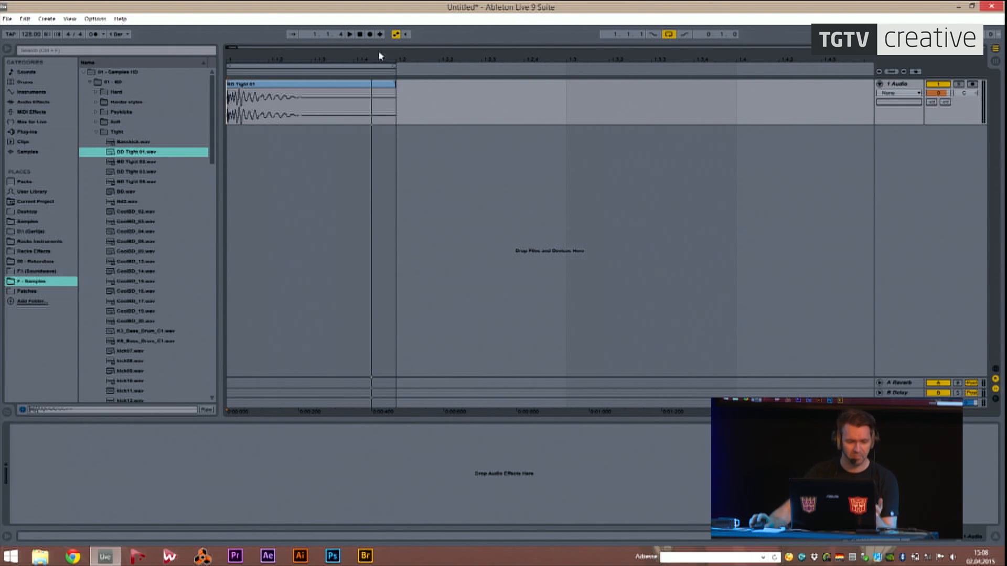
Add the FabFilter Pro-MB plug-in to the audio track's device chain.
{"action": "left_click", "coordinate": [33, 133]}
{"action": "left_click_drag", "start_coordinate": [214, 283], "coordinate": [213, 101]}
{"action": "left_click", "coordinate": [147, 288]}
{"action": "left_click_drag", "start_coordinate": [181, 348], "coordinate": [238, 470]}
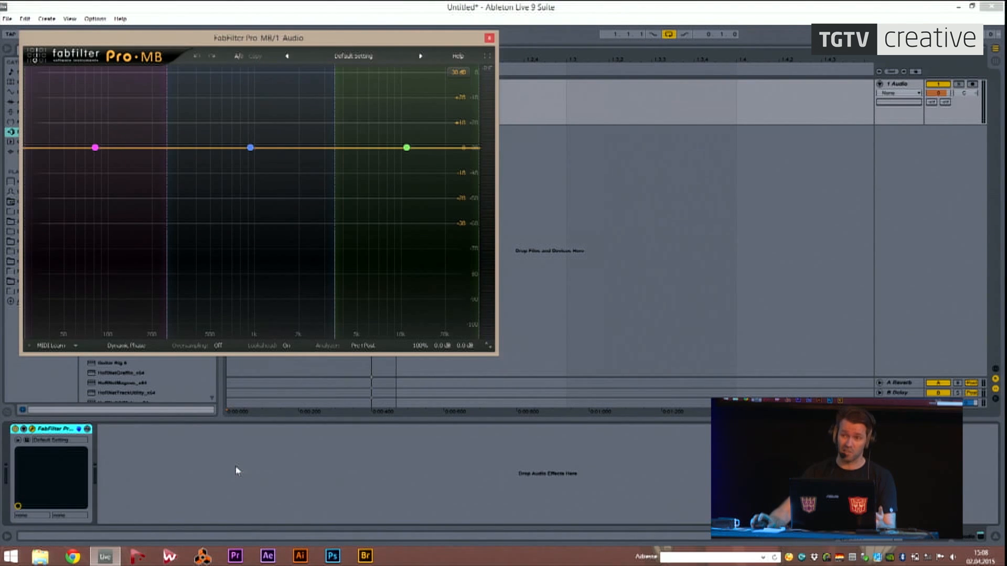
{"action": "left_click_drag", "start_coordinate": [236, 38], "coordinate": [394, 79]}
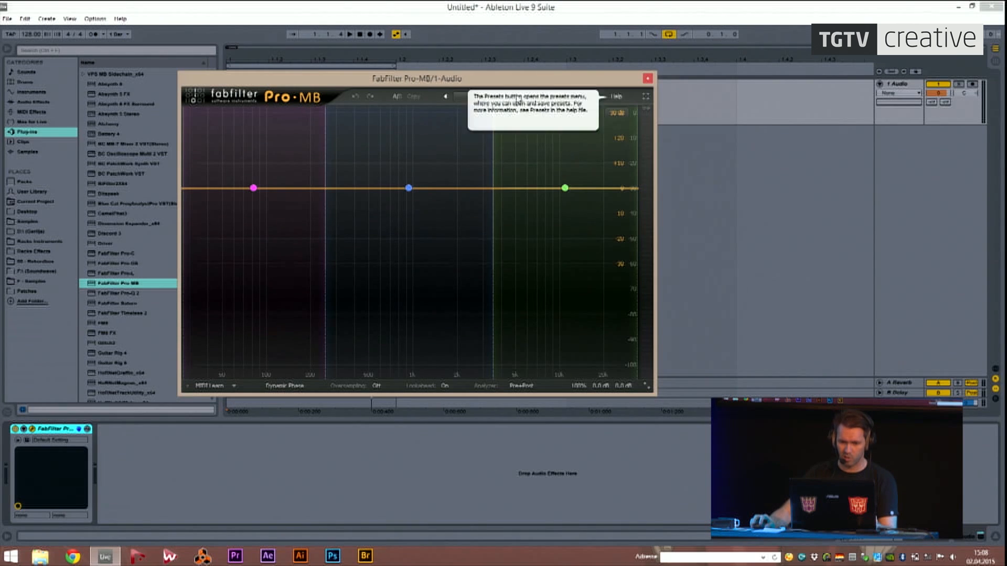
Remove all three bands from Pro-MB's Default Setting preset and move the plug-in window clear of the kick clip.
{"action": "left_click", "coordinate": [523, 98]}
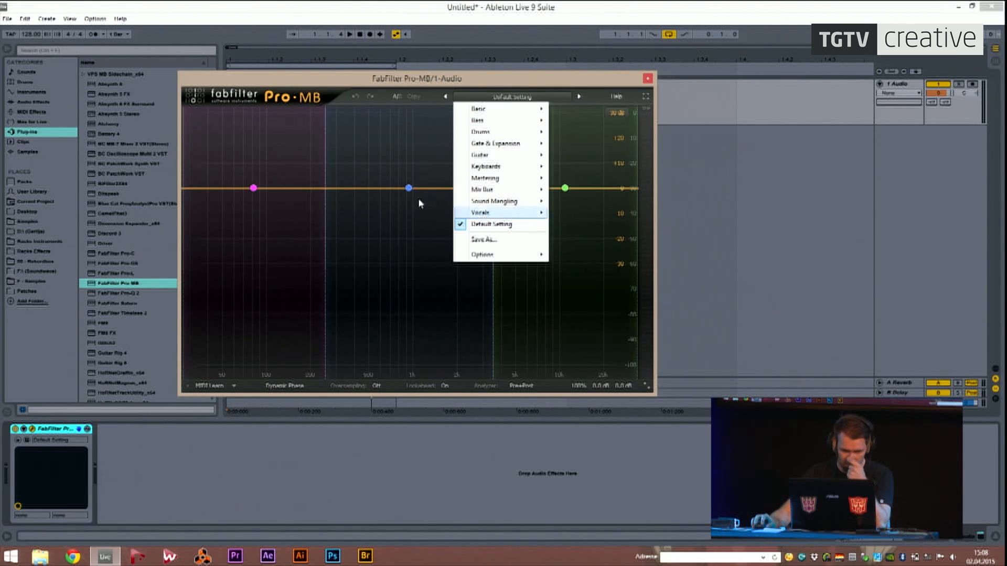
{"action": "left_click", "coordinate": [502, 229]}
{"action": "left_click", "coordinate": [599, 289]}
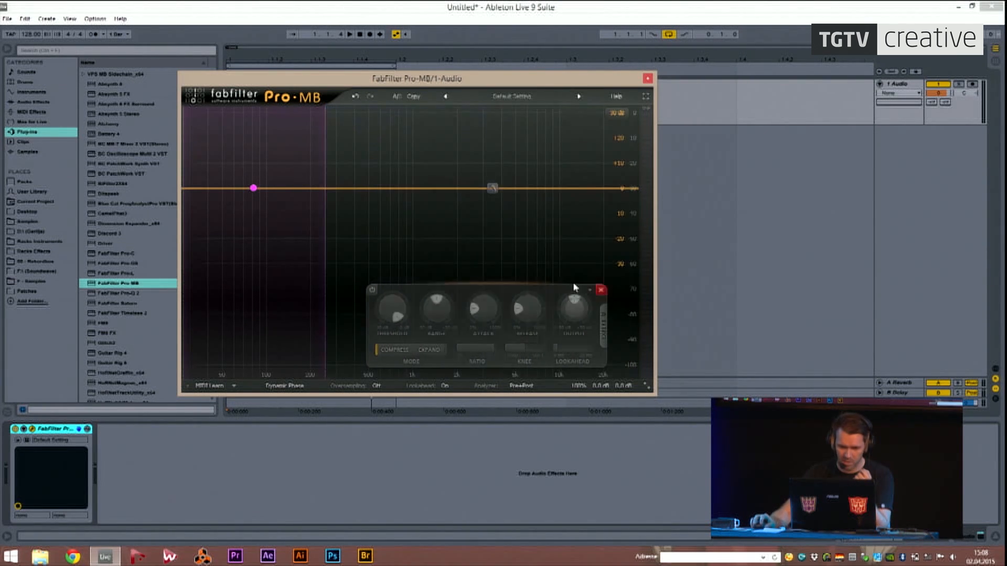
{"action": "left_click", "coordinate": [598, 289]}
{"action": "mouse_move", "coordinate": [344, 243]}
{"action": "left_click", "coordinate": [422, 287]}
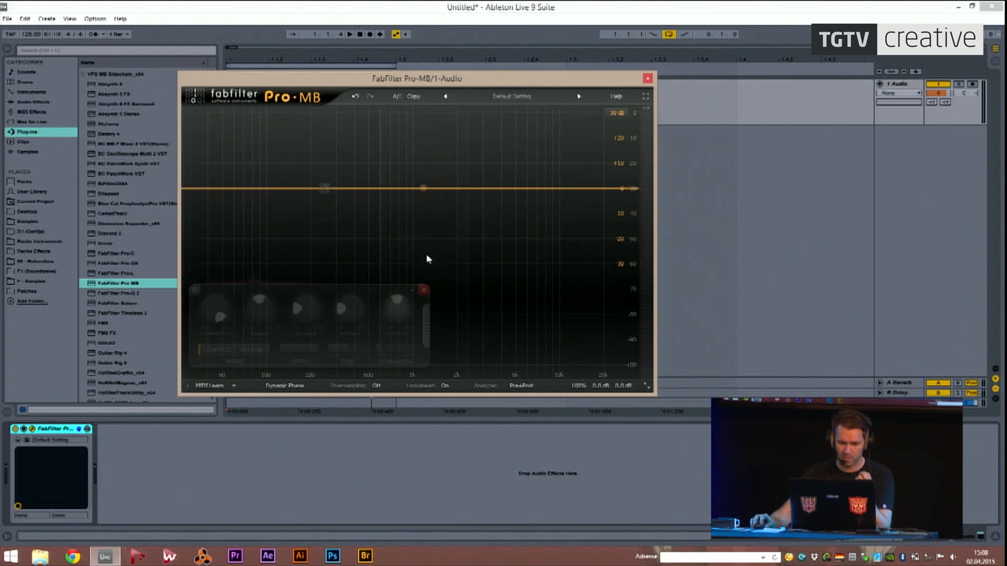
{"action": "left_click_drag", "start_coordinate": [459, 81], "coordinate": [556, 178]}
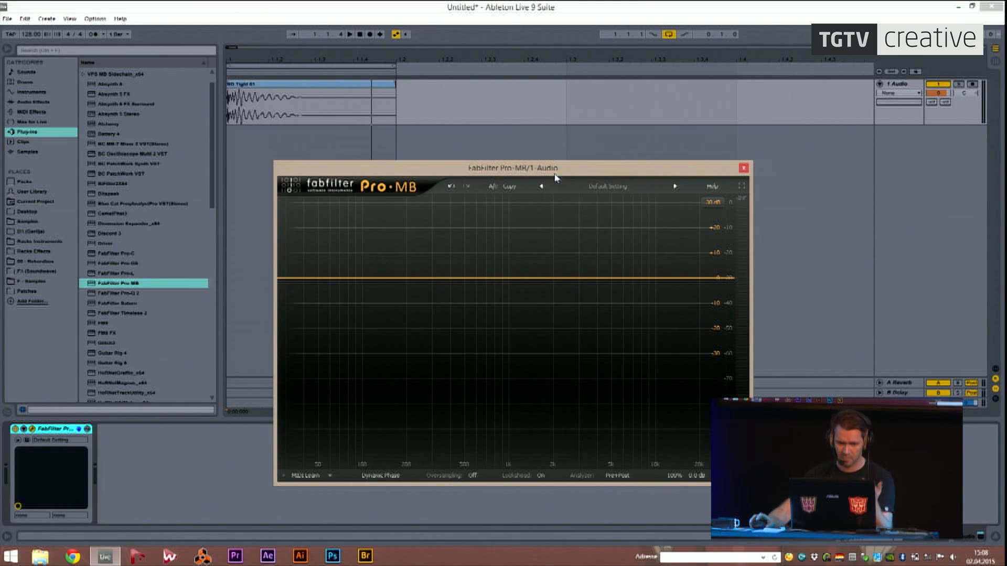
{"action": "left_click_drag", "start_coordinate": [537, 176], "coordinate": [602, 180]}
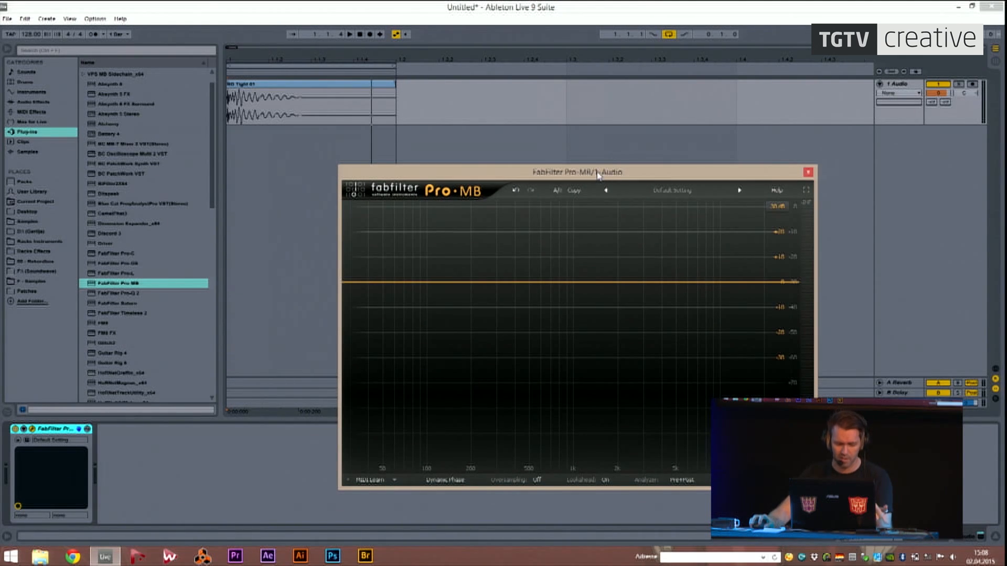
{"action": "left_click_drag", "start_coordinate": [558, 174], "coordinate": [523, 156]}
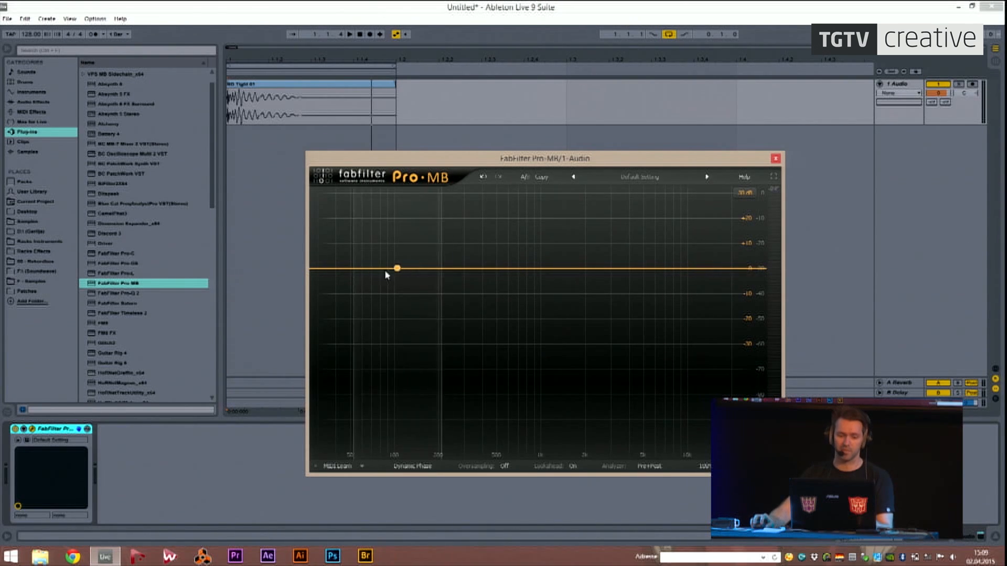
Create a low band in Pro-MB, bypass it, set its Range to 0 dB and lower its upper crossover to about 100 Hz.
{"action": "left_click", "coordinate": [368, 260]}
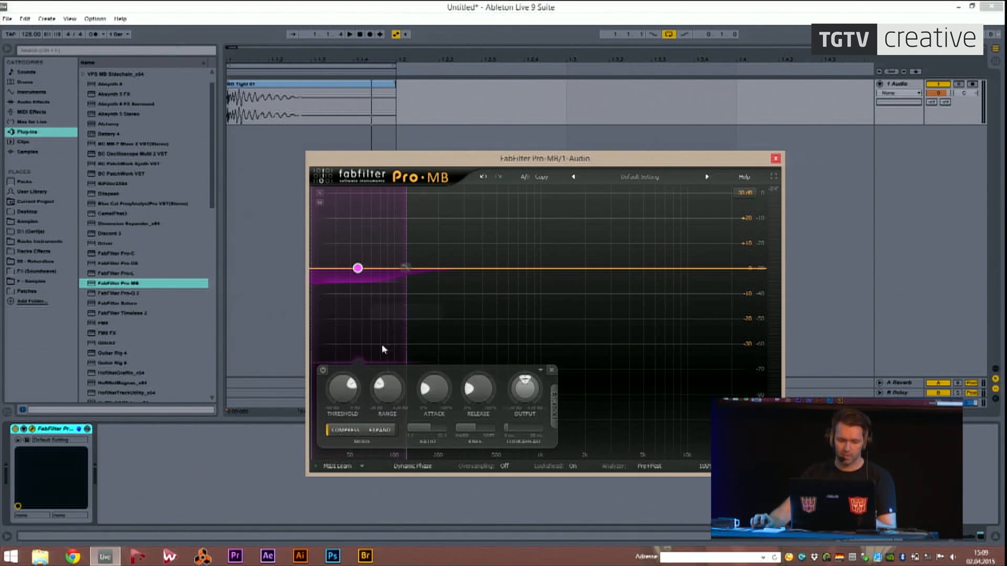
{"action": "left_click", "coordinate": [322, 370]}
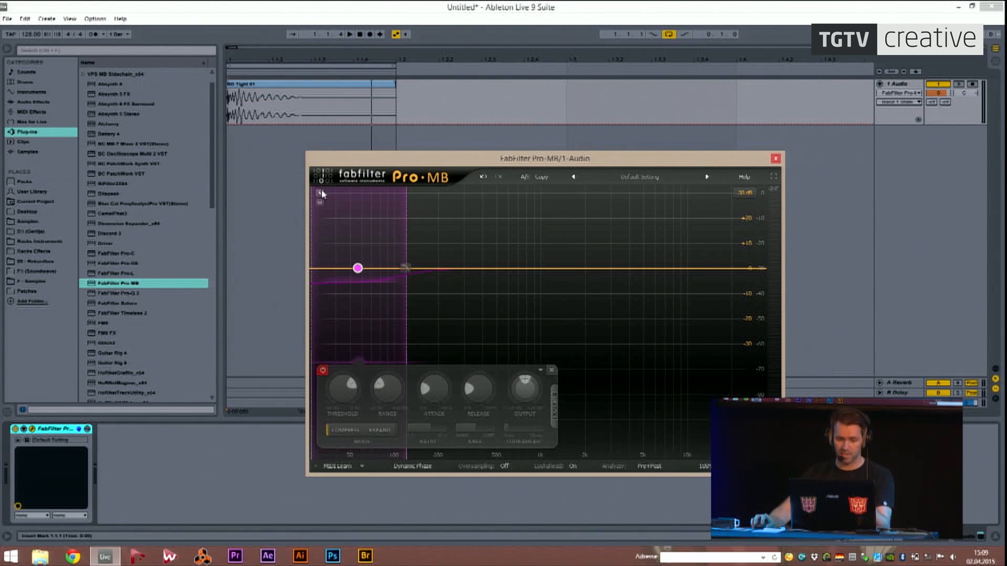
{"action": "mouse_move", "coordinate": [391, 396]}
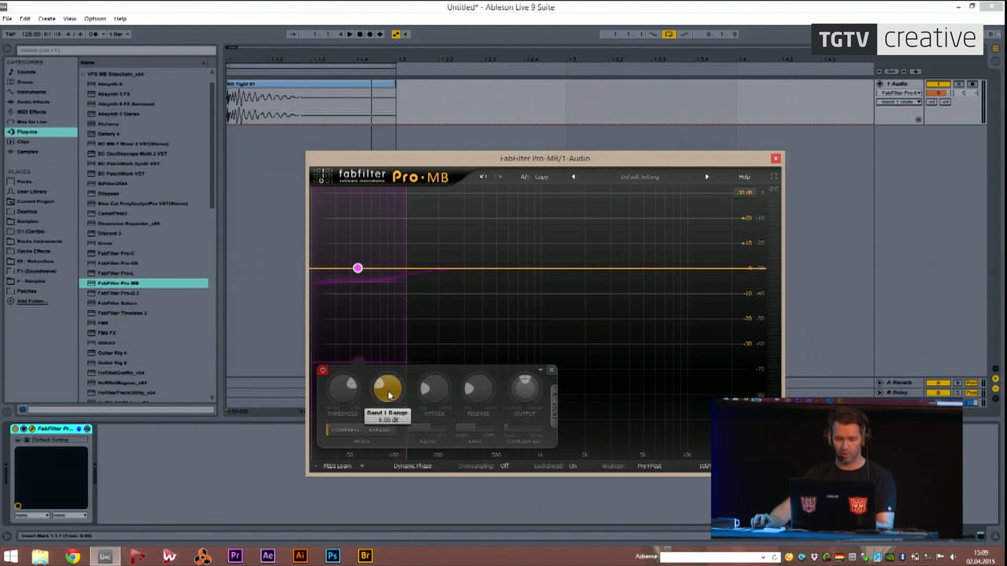
{"action": "left_click_drag", "start_coordinate": [390, 397], "coordinate": [394, 362]}
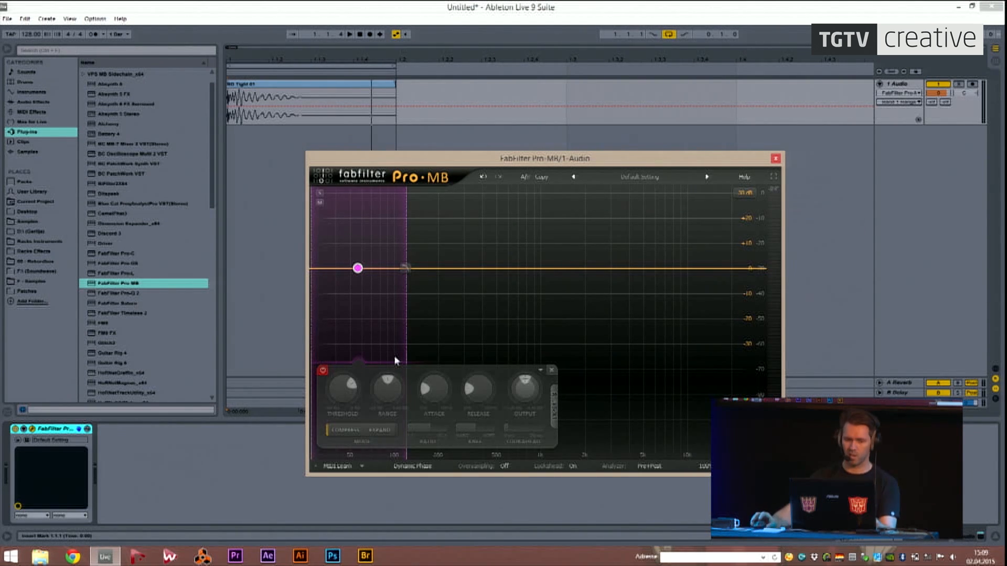
{"action": "left_click_drag", "start_coordinate": [409, 222], "coordinate": [390, 219]}
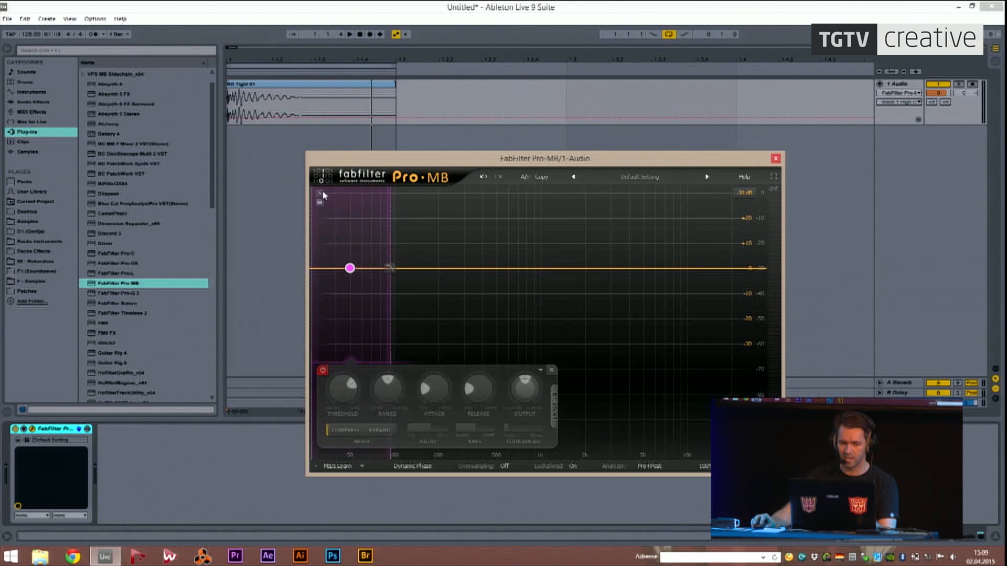
Solo the low band, listen to the kick loop while nudging its upper crossover slightly higher, and unsolo it.
{"action": "left_click", "coordinate": [319, 194]}
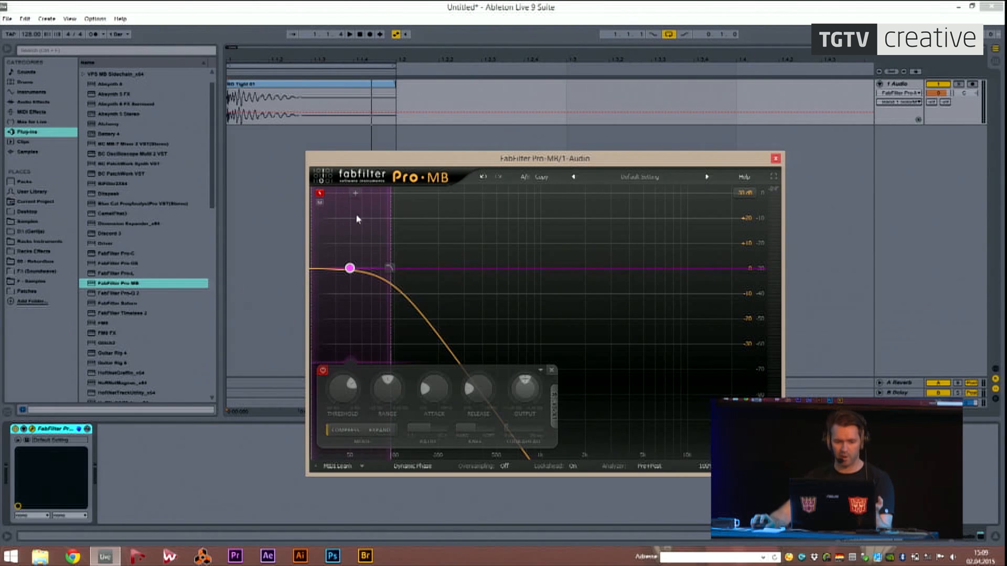
{"action": "key", "text": "space"}
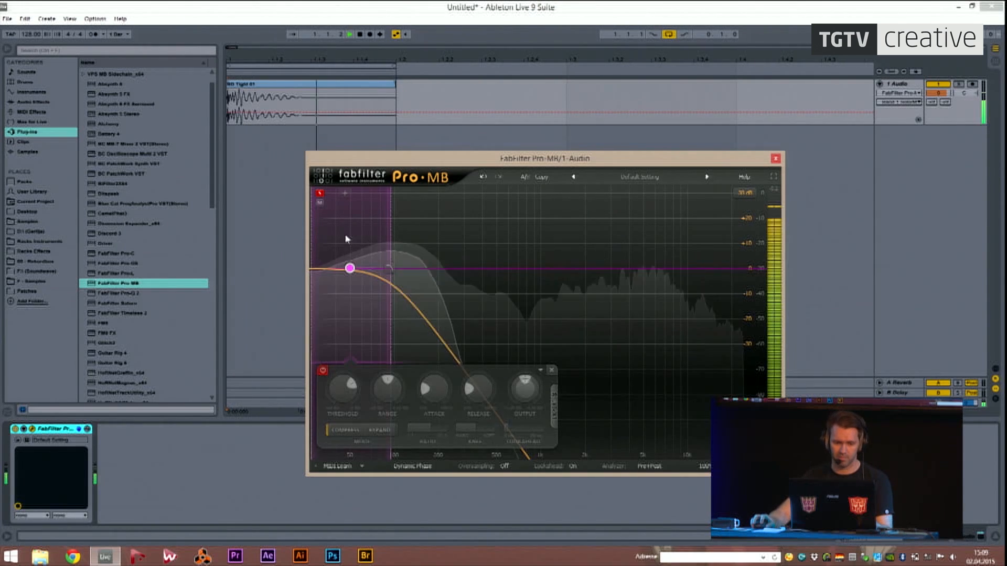
{"action": "mouse_move", "coordinate": [390, 233]}
{"action": "left_mouse_down"}
{"action": "mouse_move", "coordinate": [361, 225]}
{"action": "mouse_move", "coordinate": [656, 218]}
{"action": "mouse_move", "coordinate": [393, 219]}
{"action": "left_mouse_up"}
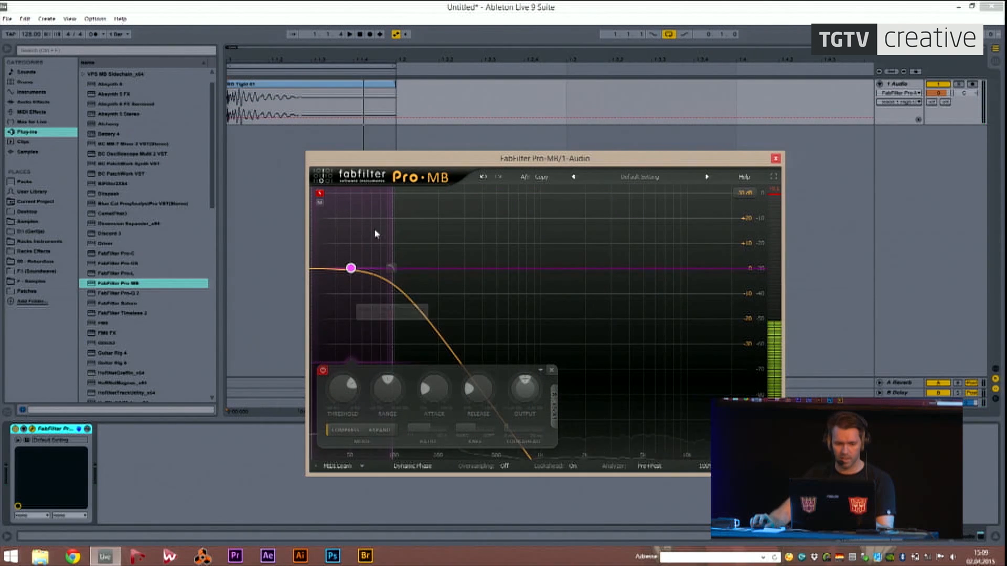
{"action": "left_click", "coordinate": [320, 193]}
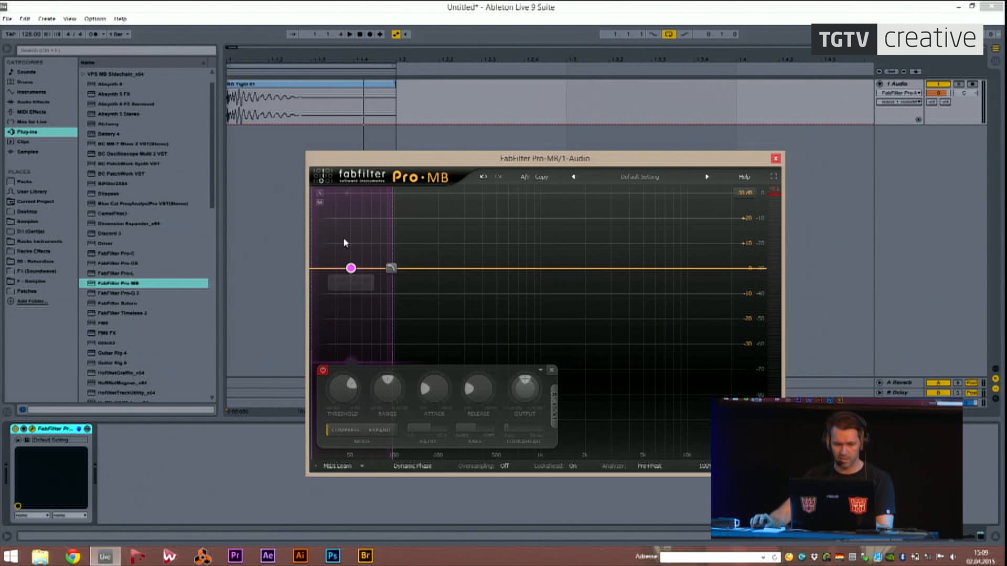
Move the band into the midrange, solo it, and audition the kick loop while lowering its centre to about 616 Hz.
{"action": "left_click_drag", "start_coordinate": [352, 268], "coordinate": [530, 269]}
{"action": "scroll", "coordinate": [529, 268], "scroll_direction": "up", "scroll_amount": 3}
{"action": "left_click", "coordinate": [480, 193]}
{"action": "key", "text": "space"}
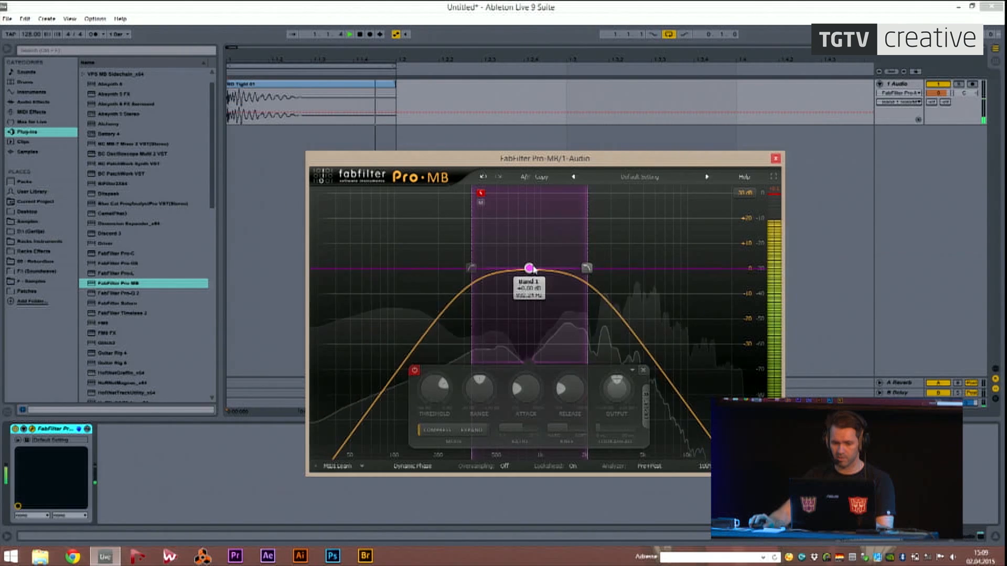
{"action": "left_click_drag", "start_coordinate": [529, 268], "coordinate": [498, 268]}
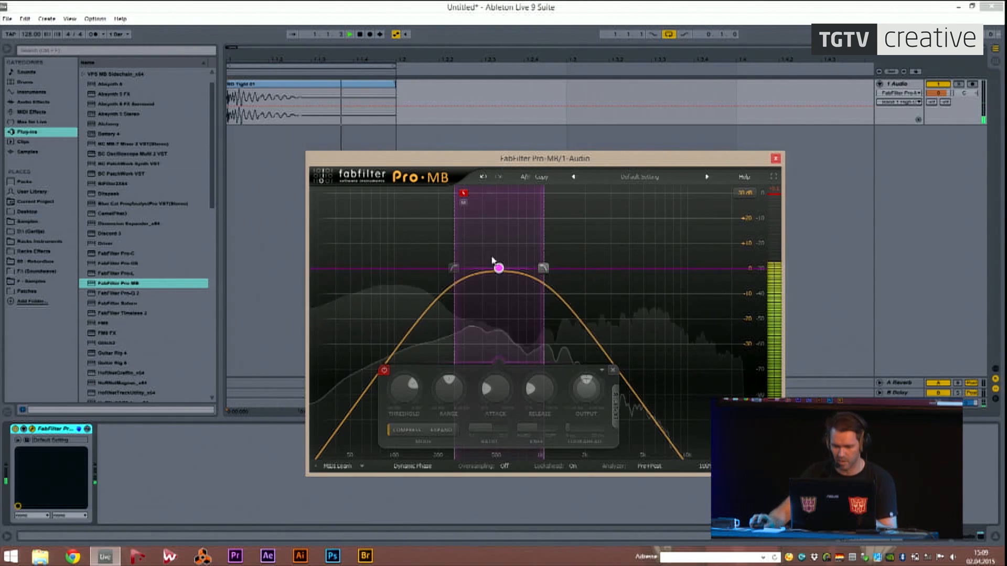
{"action": "mouse_move", "coordinate": [499, 269]}
{"action": "left_click_drag", "start_coordinate": [471, 232], "coordinate": [541, 312]}
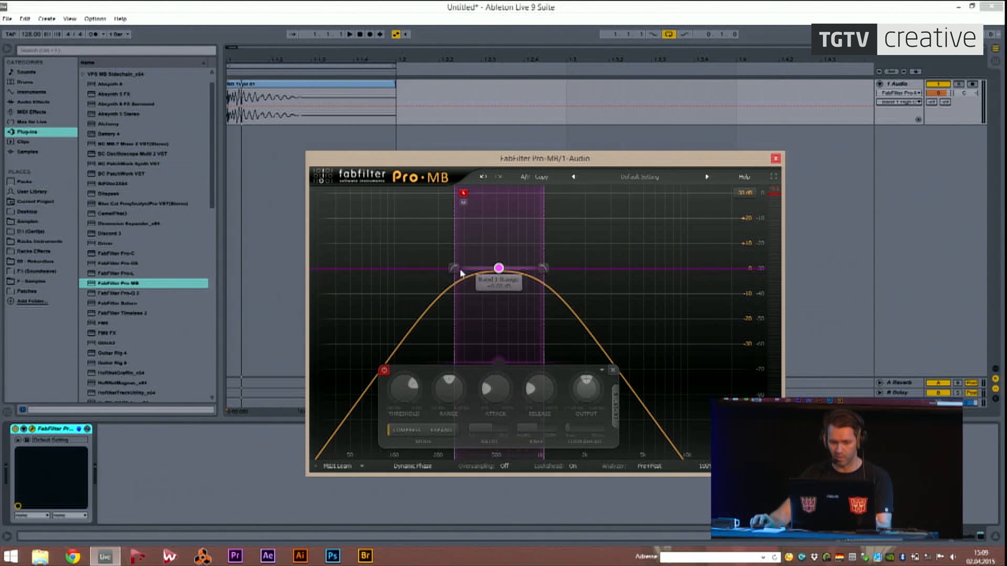
Steepen both crossover slopes of the soloed mid band and audition it while narrowing and widening its bandwidth.
{"action": "left_click_drag", "start_coordinate": [454, 269], "coordinate": [451, 177]}
{"action": "left_click_drag", "start_coordinate": [543, 268], "coordinate": [542, 210]}
{"action": "key", "text": "space"}
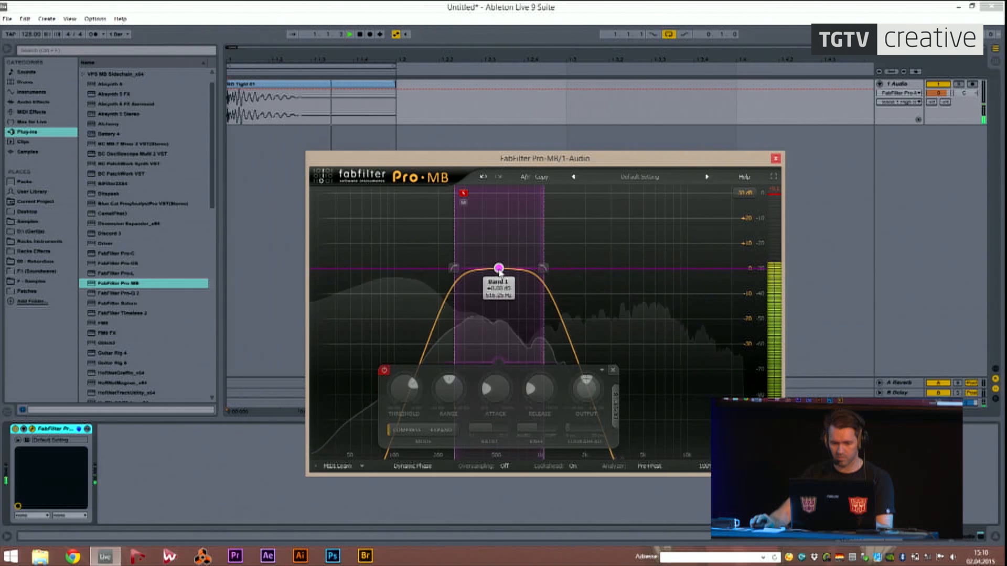
{"action": "scroll", "coordinate": [499, 269], "scroll_direction": "down", "scroll_amount": 5}
{"action": "scroll", "coordinate": [498, 269], "scroll_direction": "up", "scroll_amount": 3}
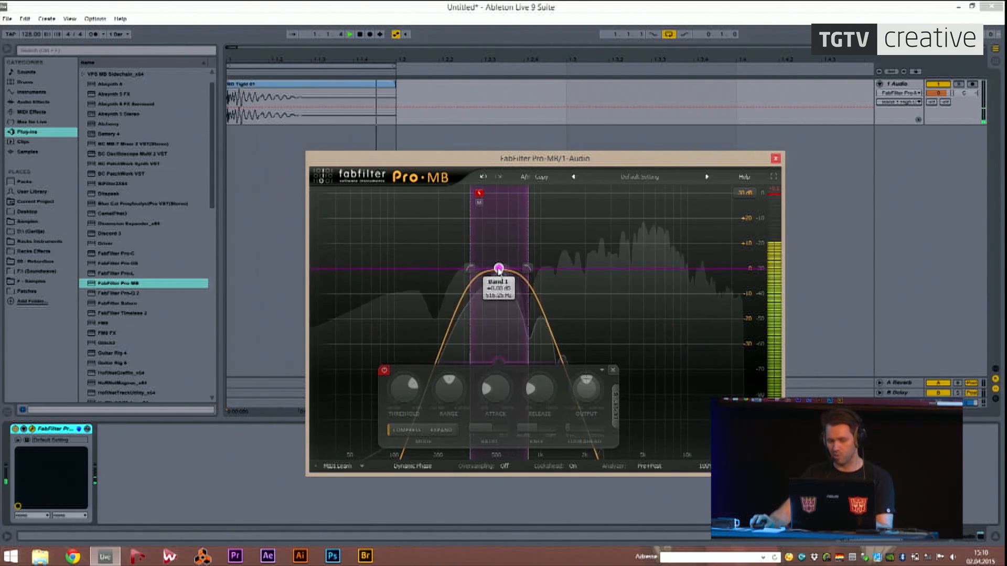
{"action": "key", "text": "space"}
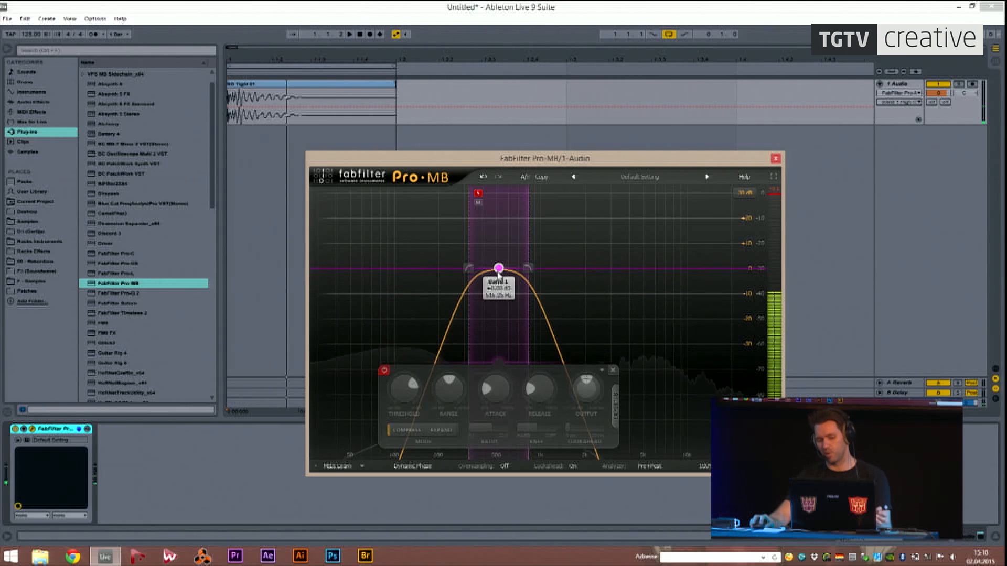
{"action": "scroll", "coordinate": [499, 269], "scroll_direction": "up", "scroll_amount": 3}
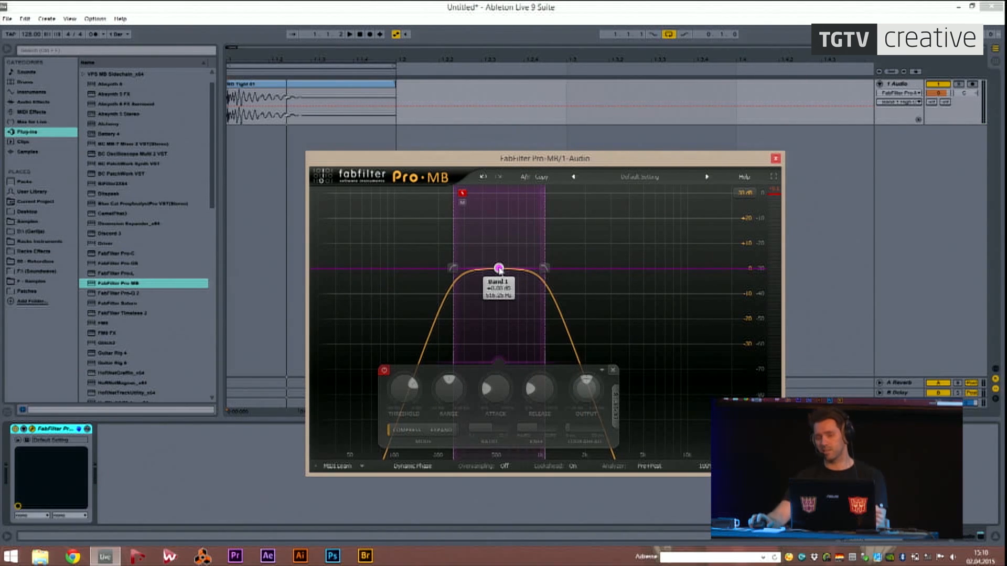
Move the soloed band up to the highs at roughly 2 to 8 kHz, listen to the kick, and unsolo it.
{"action": "left_click_drag", "start_coordinate": [499, 269], "coordinate": [631, 268]}
{"action": "key", "text": "space"}
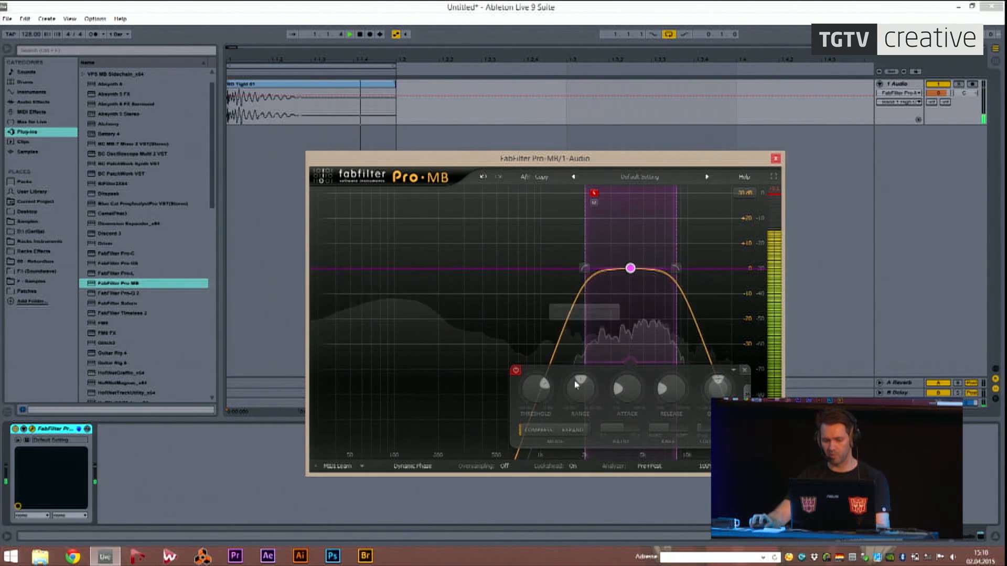
{"action": "key", "text": "space"}
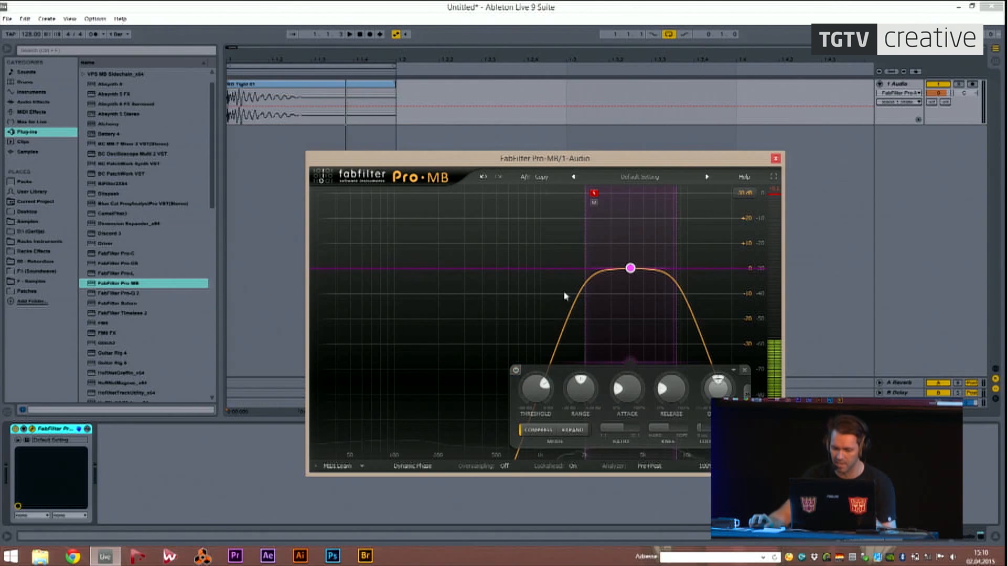
{"action": "left_click", "coordinate": [594, 193]}
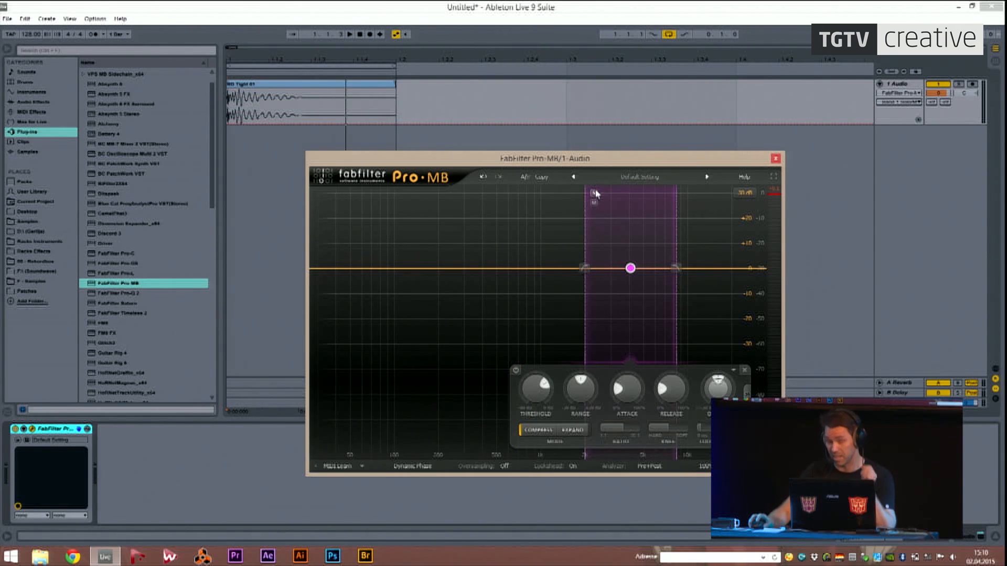
Close the Pro-MB window and replace Pro-MB on the kick track with the Utility audio effect.
{"action": "left_click_drag", "start_coordinate": [613, 154], "coordinate": [595, 164]}
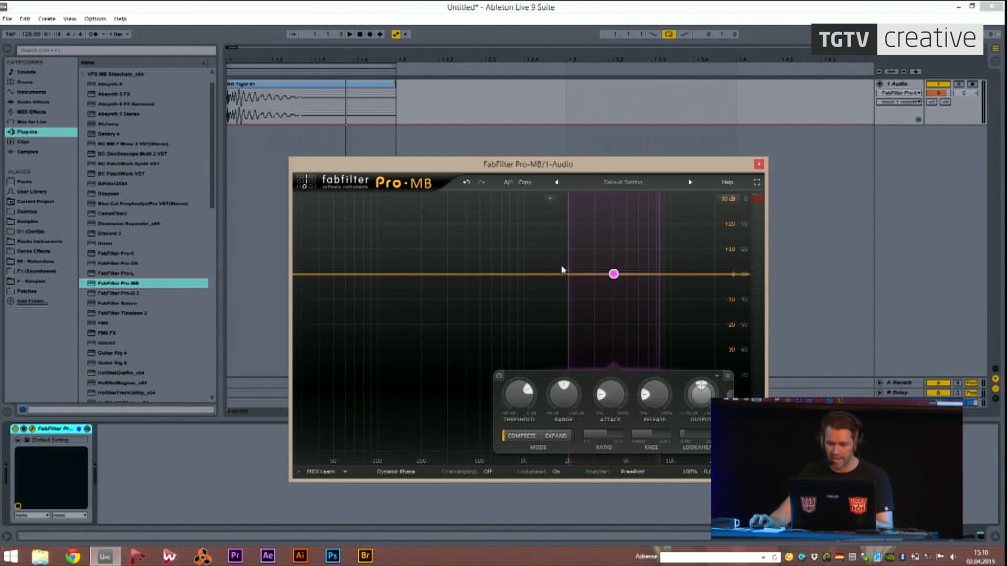
{"action": "left_click", "coordinate": [759, 165]}
{"action": "left_click", "coordinate": [46, 103]}
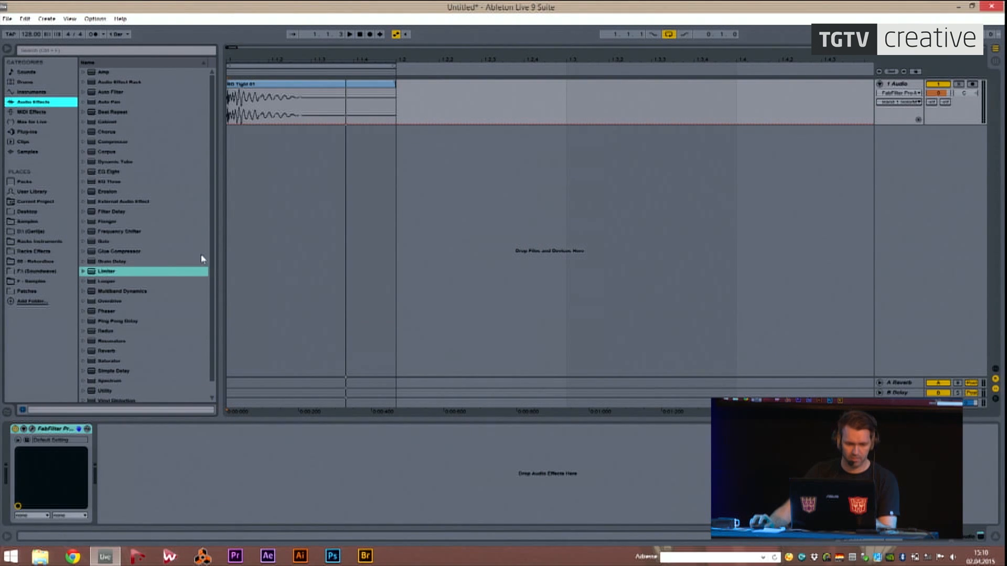
{"action": "scroll", "coordinate": [194, 294], "scroll_direction": "down", "scroll_amount": 1}
{"action": "left_click", "coordinate": [102, 377]}
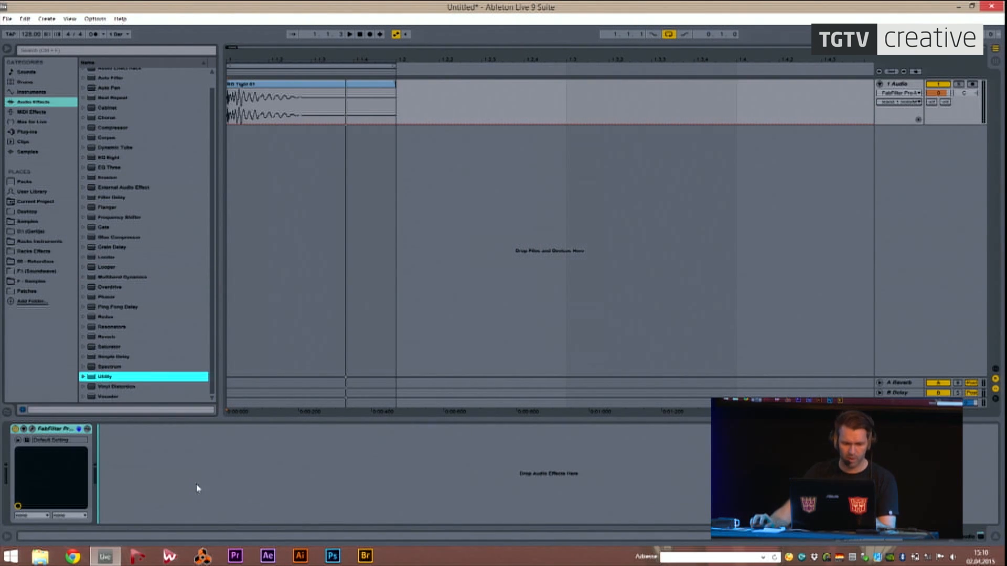
{"action": "left_click_drag", "start_coordinate": [196, 488], "coordinate": [197, 485]}
{"action": "left_click", "coordinate": [57, 431]}
{"action": "key", "text": "Delete"}
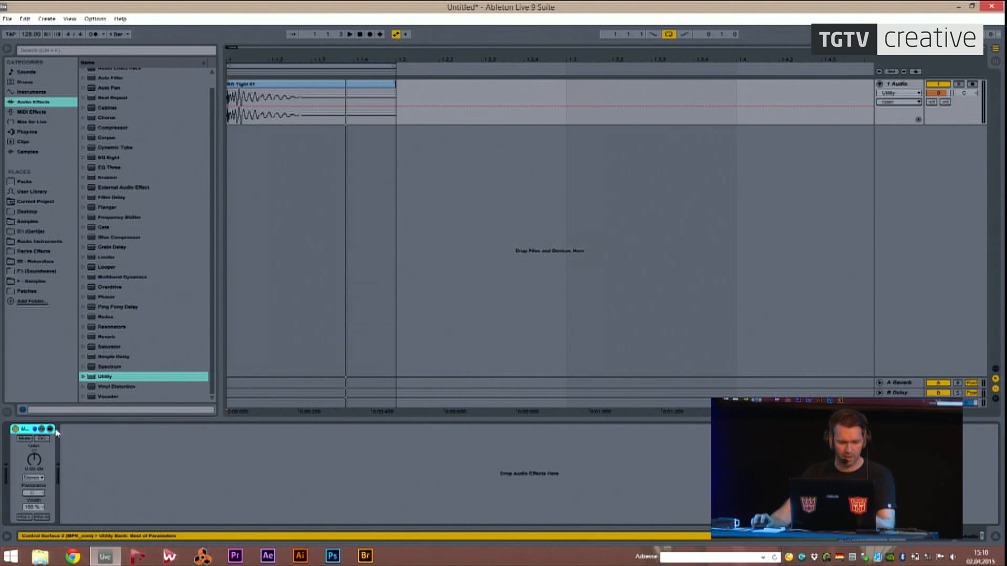
Pan the kick off-centre with Utility's Panorama to hear the difference, and reset it to centre.
{"action": "left_click", "coordinate": [33, 493]}
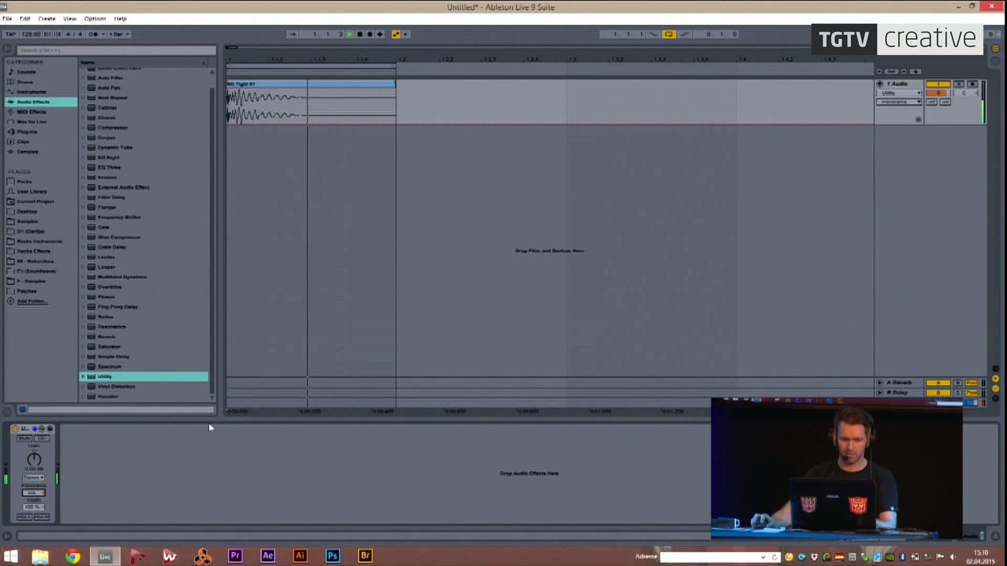
{"action": "left_click_drag", "start_coordinate": [42, 499], "coordinate": [41, 488]}
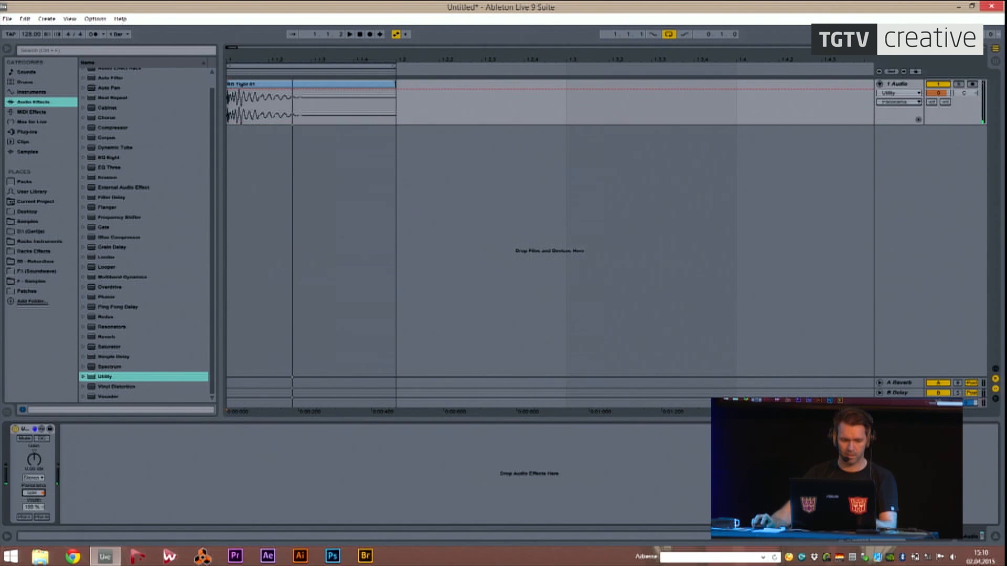
{"action": "double_click", "coordinate": [32, 495]}
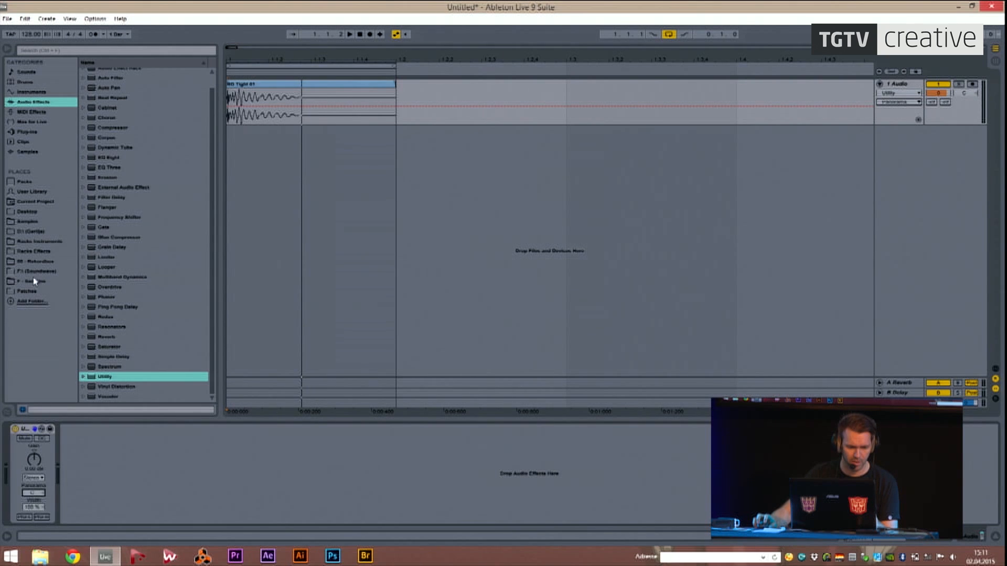
Add the MDK - Phoenix remix WAV from the Rekordbox place to a new audio track below the kick.
{"action": "left_click", "coordinate": [41, 262]}
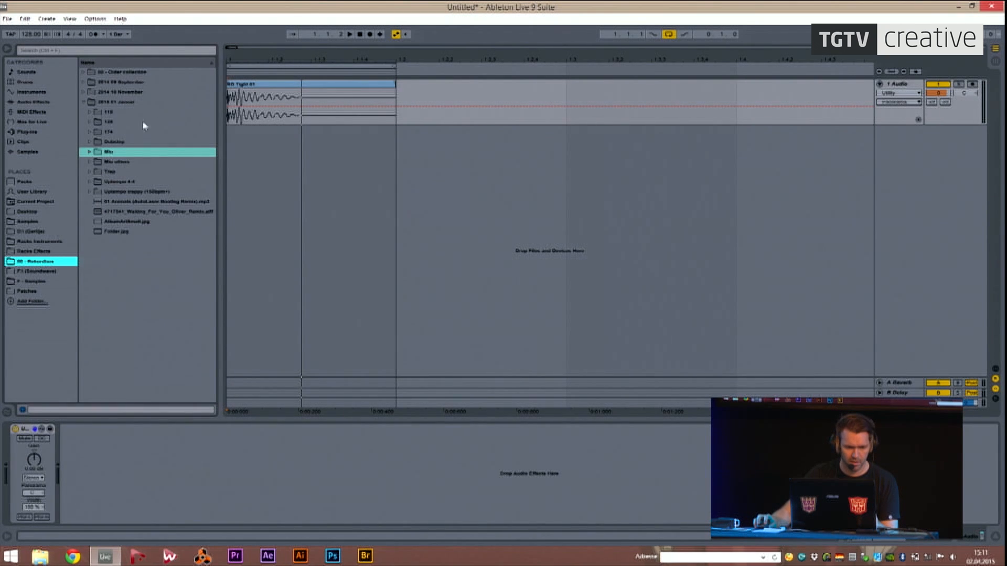
{"action": "left_click", "coordinate": [113, 153]}
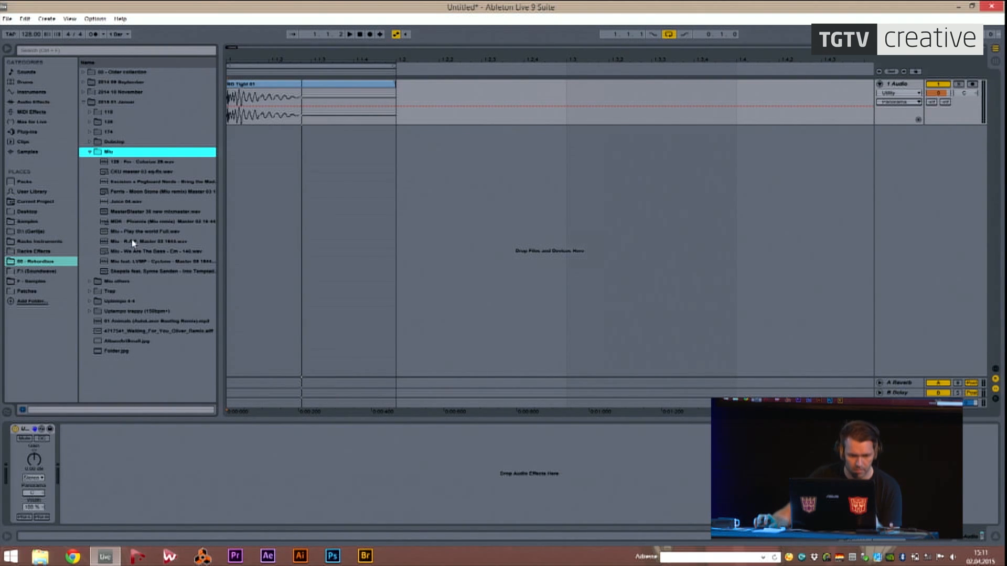
{"action": "left_click_drag", "start_coordinate": [128, 224], "coordinate": [288, 157]}
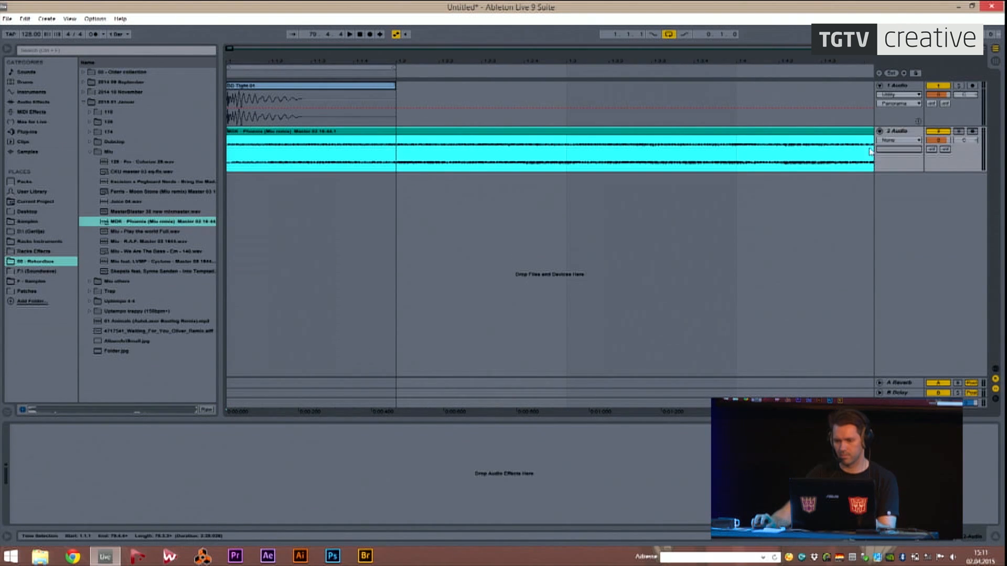
Place the insert marker at 13.1.1 in the Phoenix clip and lower the second track's volume to -11.4 dB.
{"action": "left_click_drag", "start_coordinate": [653, 63], "coordinate": [234, 63]}
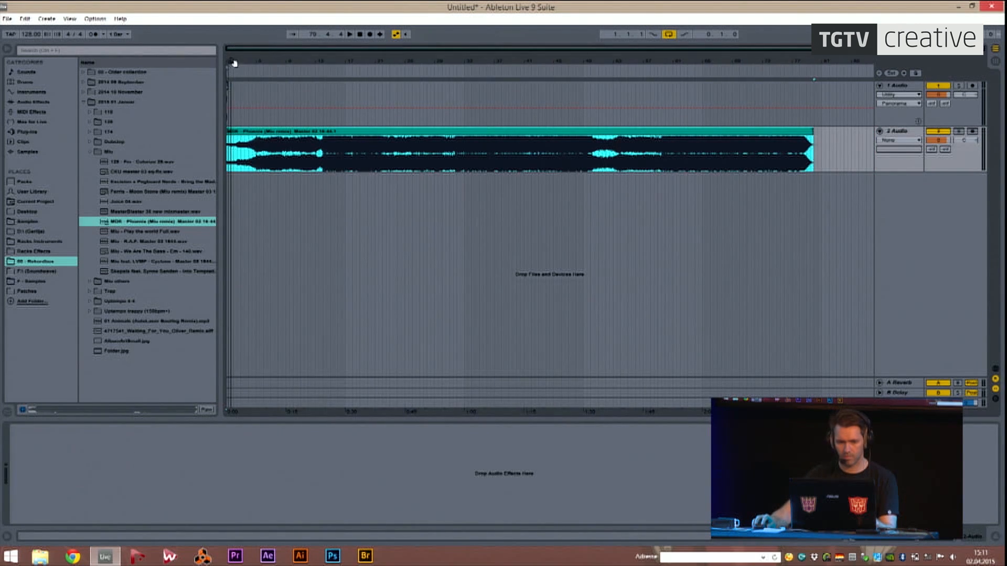
{"action": "left_click_drag", "start_coordinate": [321, 62], "coordinate": [374, 126]}
{"action": "left_click", "coordinate": [337, 155]}
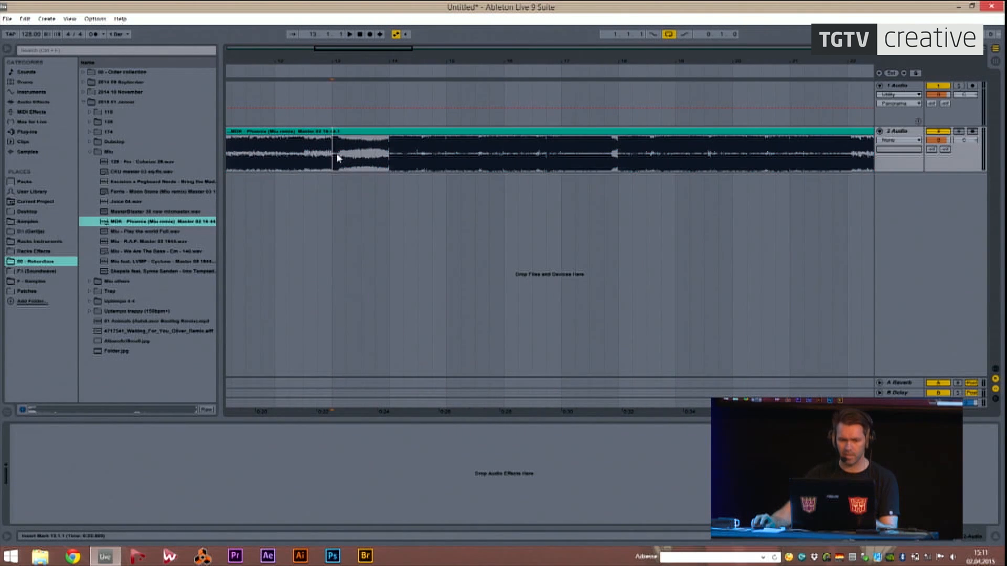
{"action": "left_click", "coordinate": [938, 140]}
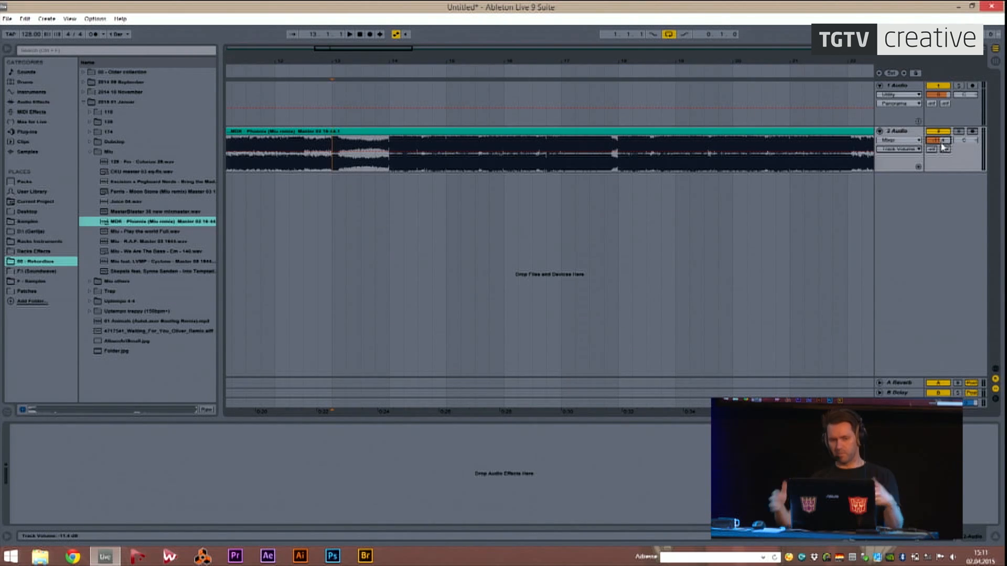
Listen to several passages of the Phoenix clip, including the section starting at 5.1.1.
{"action": "mouse_move", "coordinate": [395, 59]}
{"action": "left_mouse_down"}
{"action": "mouse_move", "coordinate": [337, 83]}
{"action": "mouse_move", "coordinate": [331, 100]}
{"action": "left_mouse_up"}
{"action": "left_click", "coordinate": [280, 160]}
{"action": "key", "text": "space"}
{"action": "key", "text": "space"}
{"action": "left_click", "coordinate": [401, 151]}
{"action": "key", "text": "space"}
{"action": "key", "text": "space"}
{"action": "left_click_drag", "start_coordinate": [447, 62], "coordinate": [446, 113]}
{"action": "left_click_drag", "start_coordinate": [302, 63], "coordinate": [487, 62]}
{"action": "key", "text": "space"}
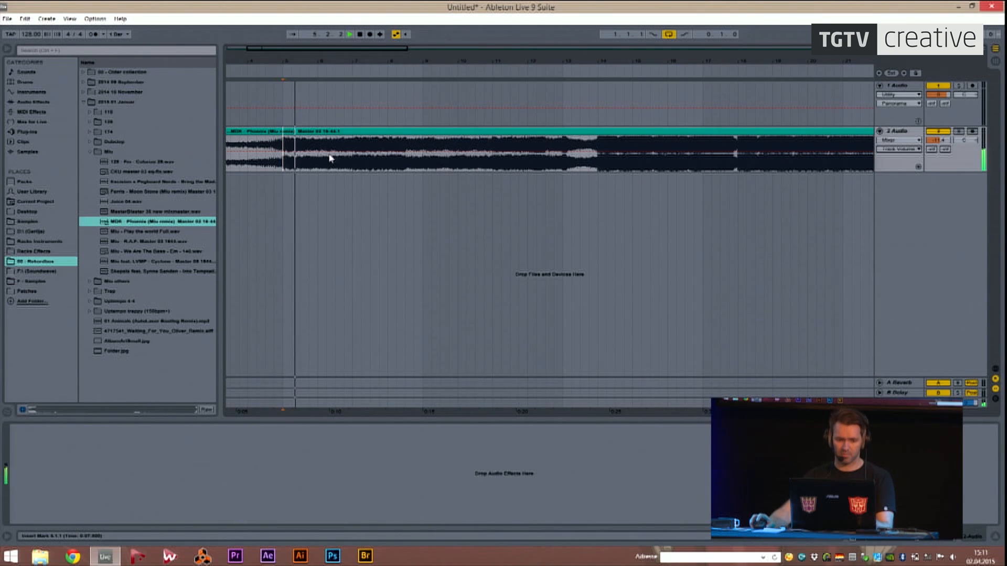
{"action": "key", "text": "space"}
Turn off Warp for the Phoenix clip and return to the track's device chain.
{"action": "double_click", "coordinate": [344, 132]}
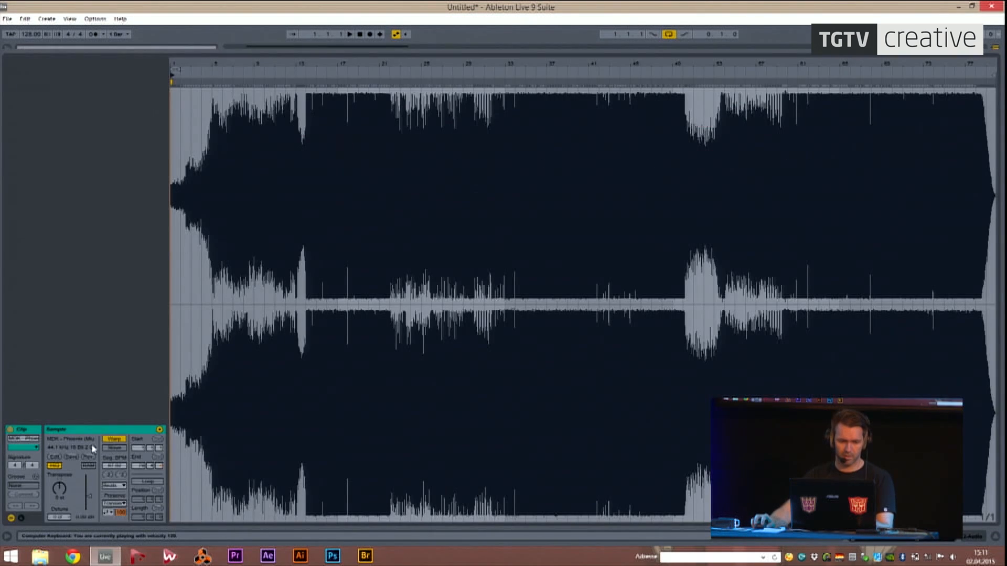
{"action": "left_click", "coordinate": [120, 440]}
{"action": "key", "text": "shift+Tab"}
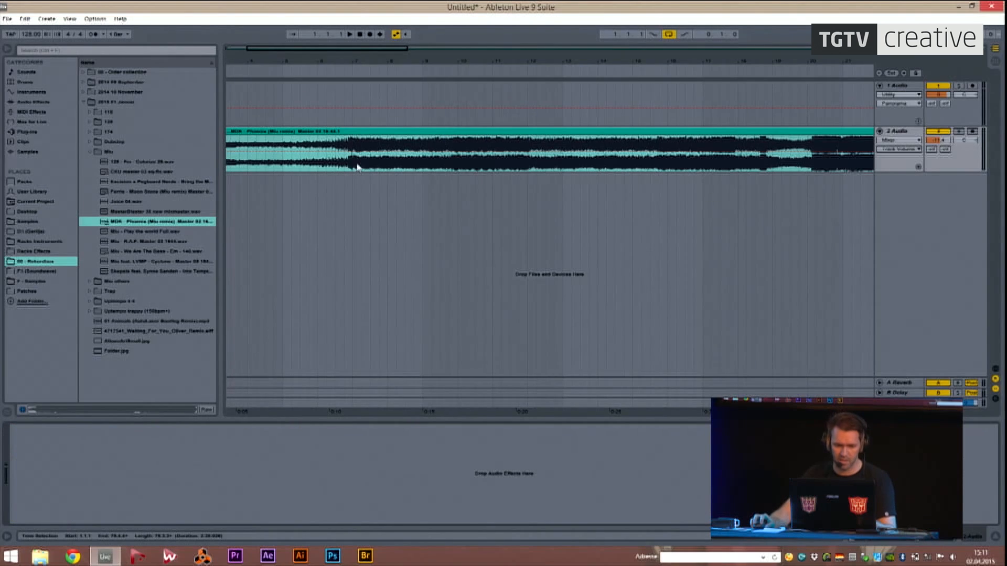
Listen to the Phoenix clip from 7.1.1 with the wider passage in view.
{"action": "left_click", "coordinate": [353, 163]}
{"action": "key", "text": "space"}
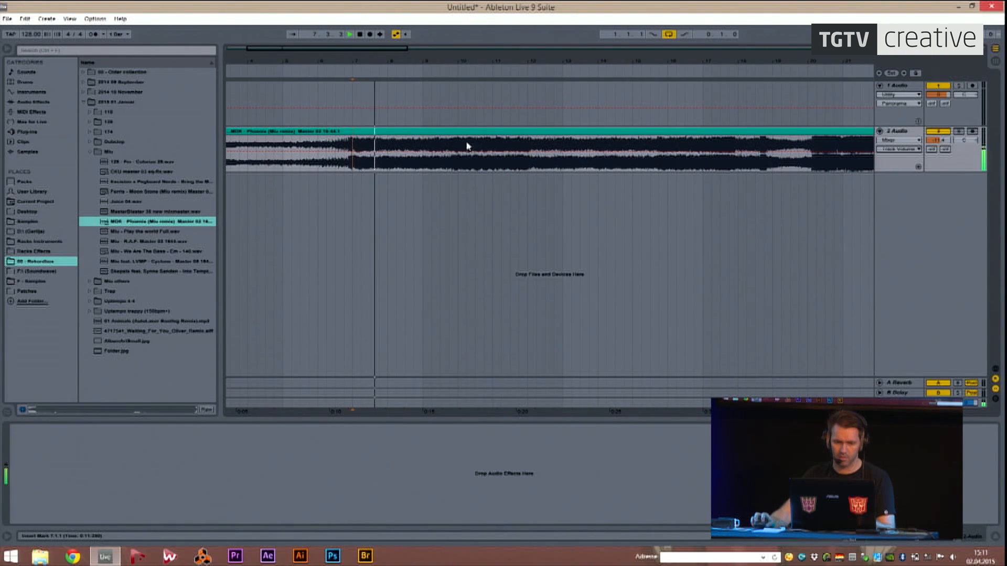
{"action": "left_click_drag", "start_coordinate": [494, 52], "coordinate": [495, 21]}
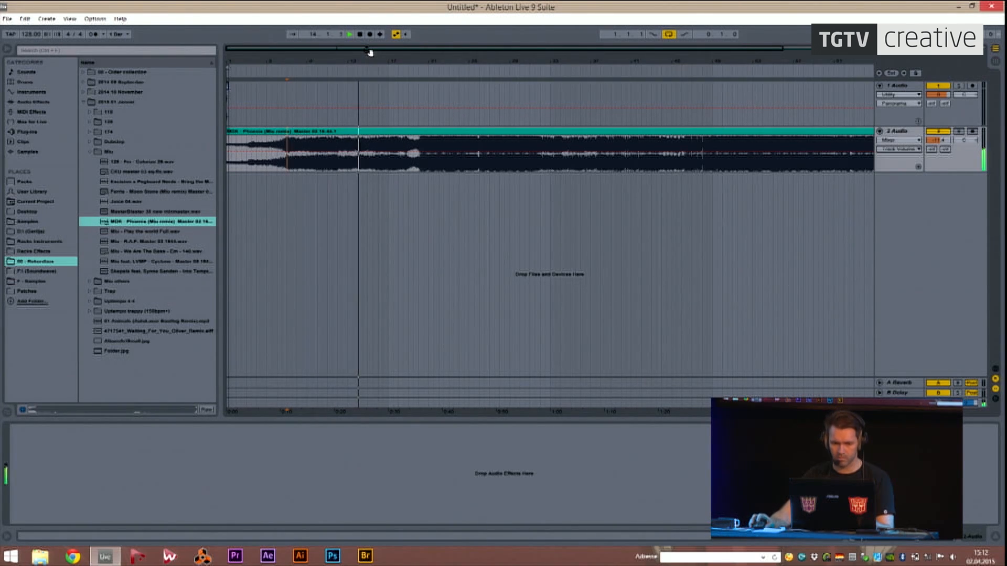
{"action": "key", "text": "space"}
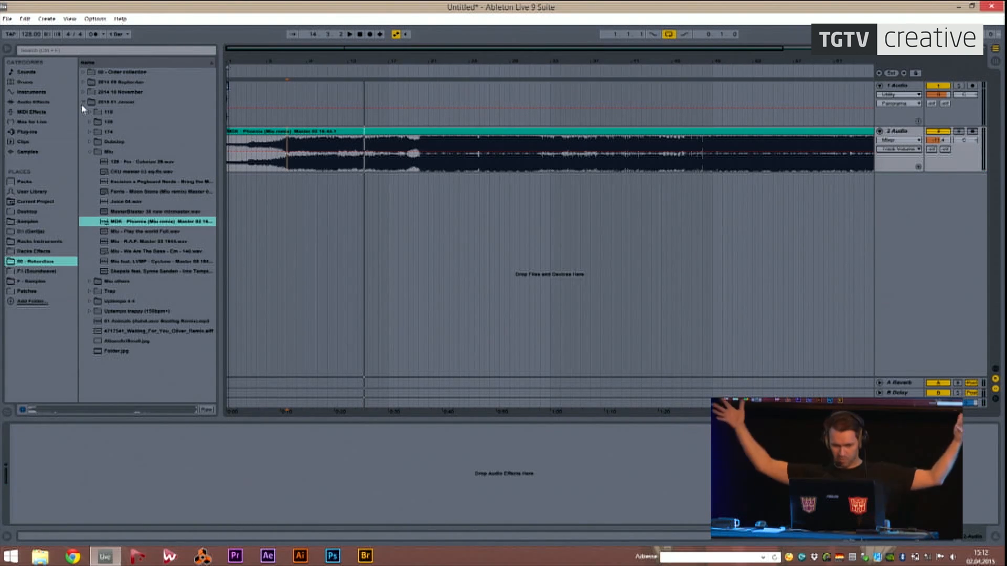
Add a Utility effect to the Phoenix track and set its width to 200%.
{"action": "left_click", "coordinate": [30, 105]}
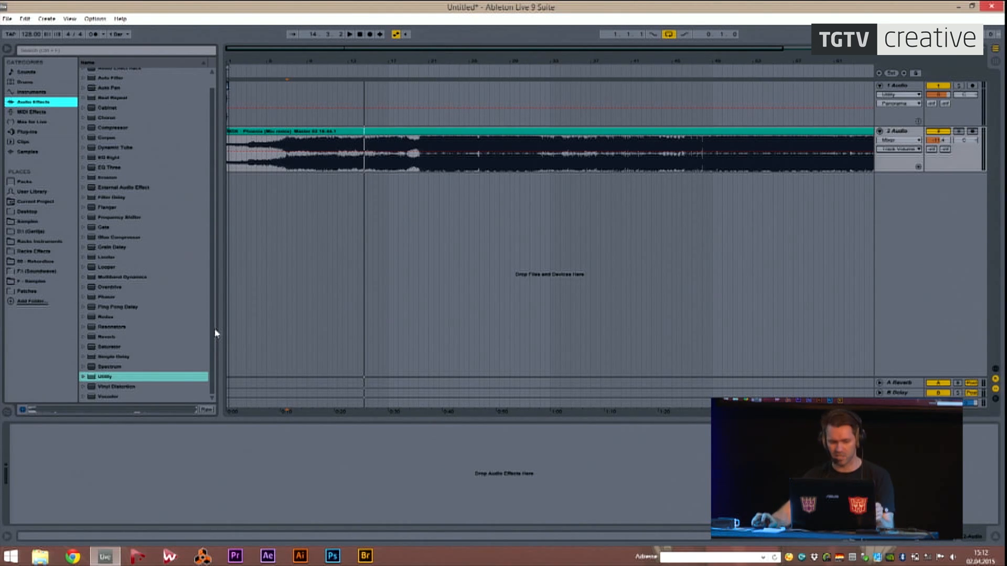
{"action": "left_click_drag", "start_coordinate": [110, 382], "coordinate": [226, 468]}
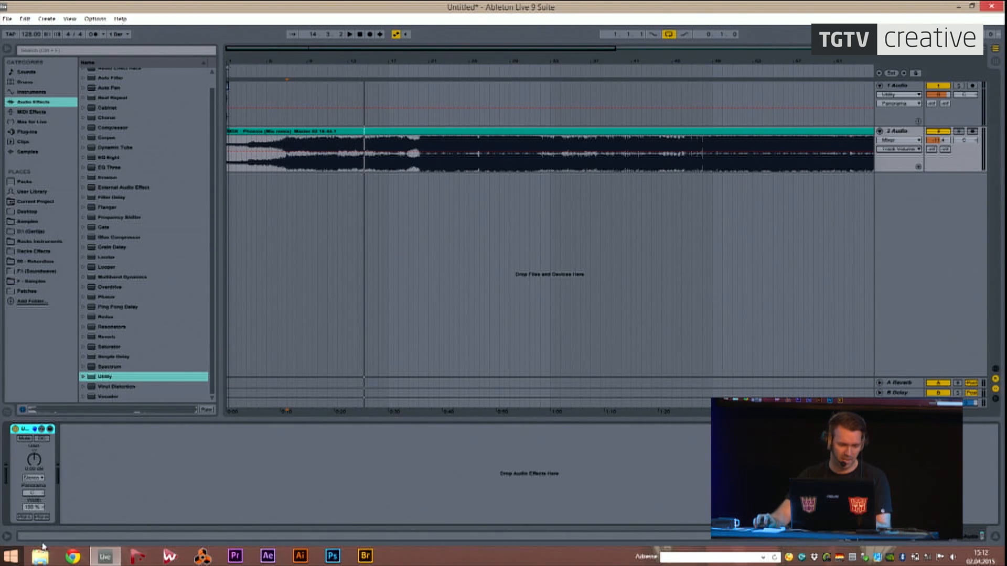
{"action": "left_click", "coordinate": [34, 507]}
{"action": "left_click", "coordinate": [25, 434]}
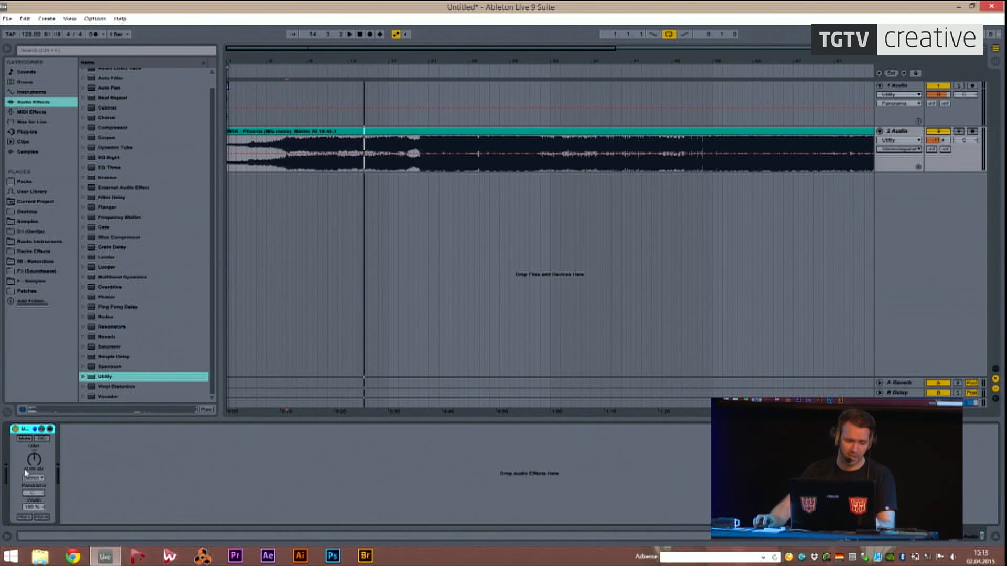
{"action": "left_click", "coordinate": [32, 507]}
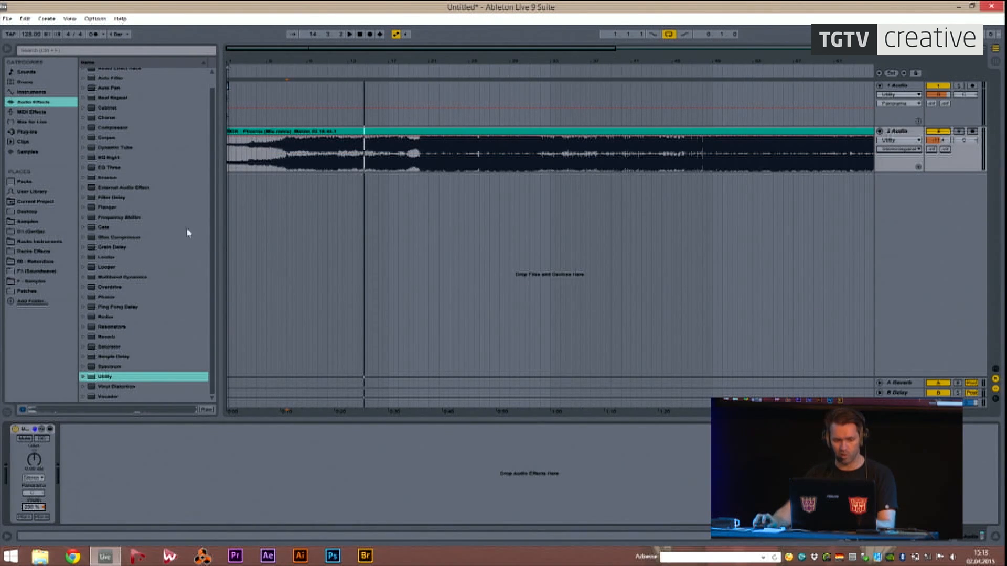
Play the Phoenix clip from 7.1.1 while lowering the Utility's width to 0%, and compare it with the effect bypassed.
{"action": "left_click", "coordinate": [288, 156]}
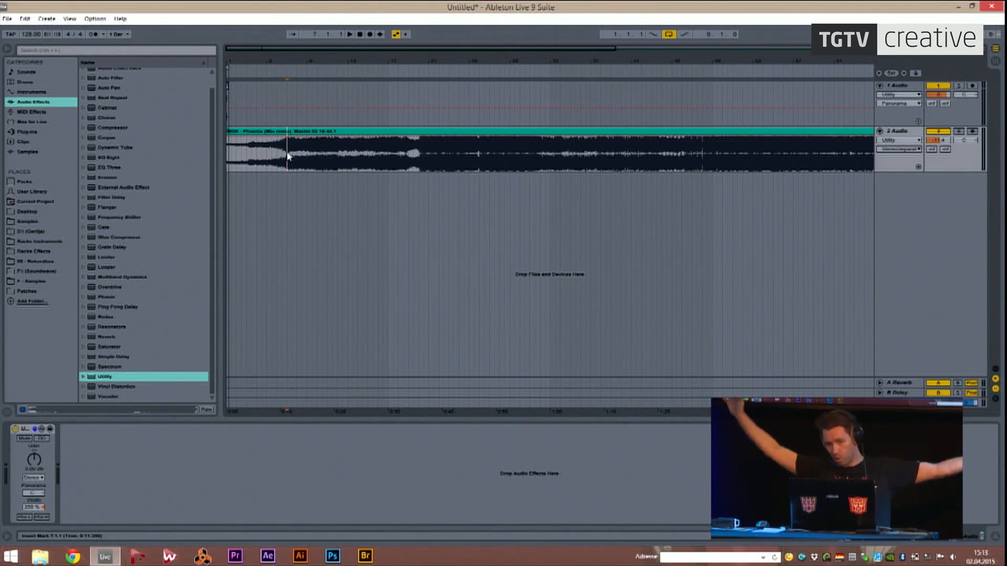
{"action": "key", "text": "space"}
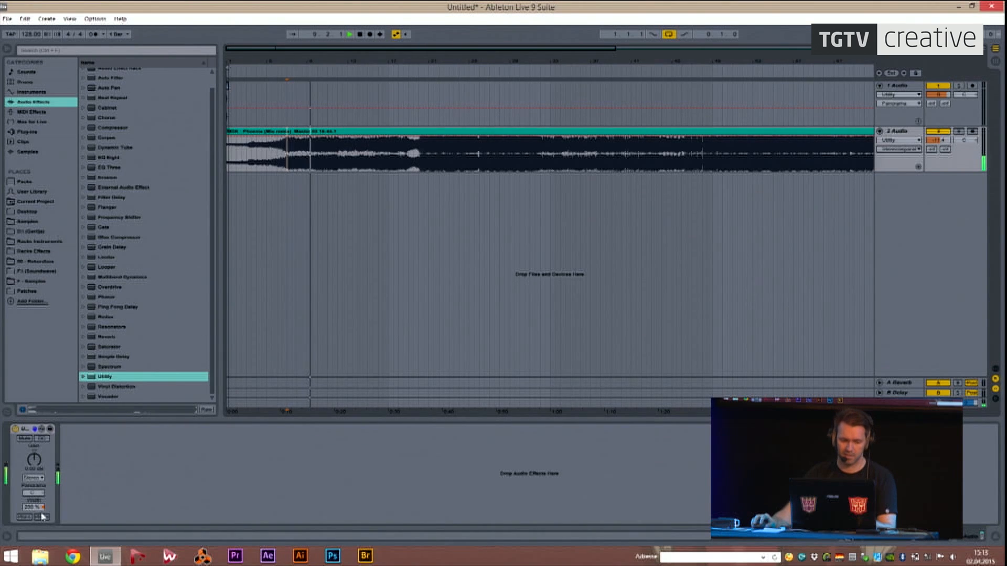
{"action": "left_click_drag", "start_coordinate": [34, 508], "coordinate": [34, 560]}
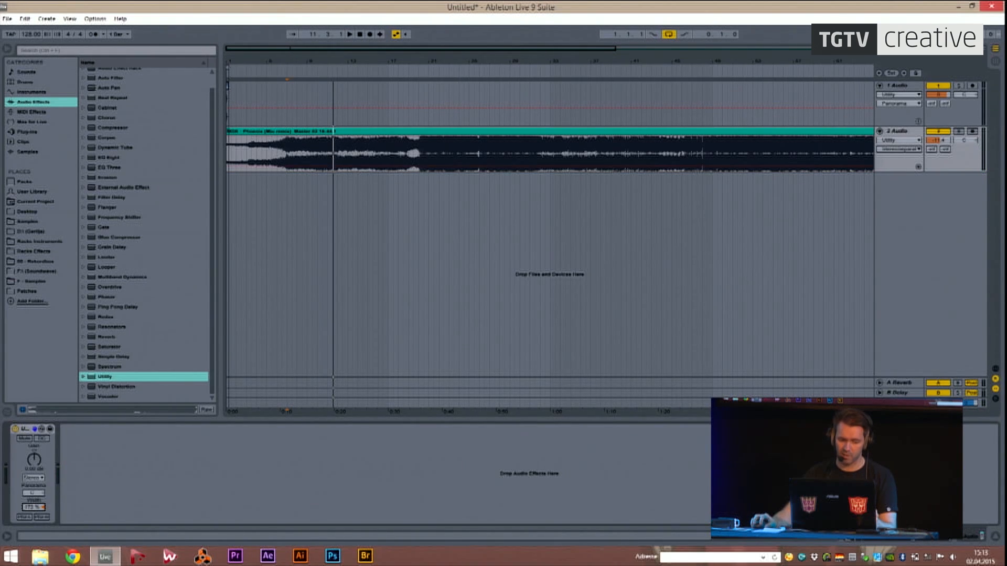
{"action": "key", "text": "space"}
{"action": "left_click_drag", "start_coordinate": [34, 507], "coordinate": [33, 559]}
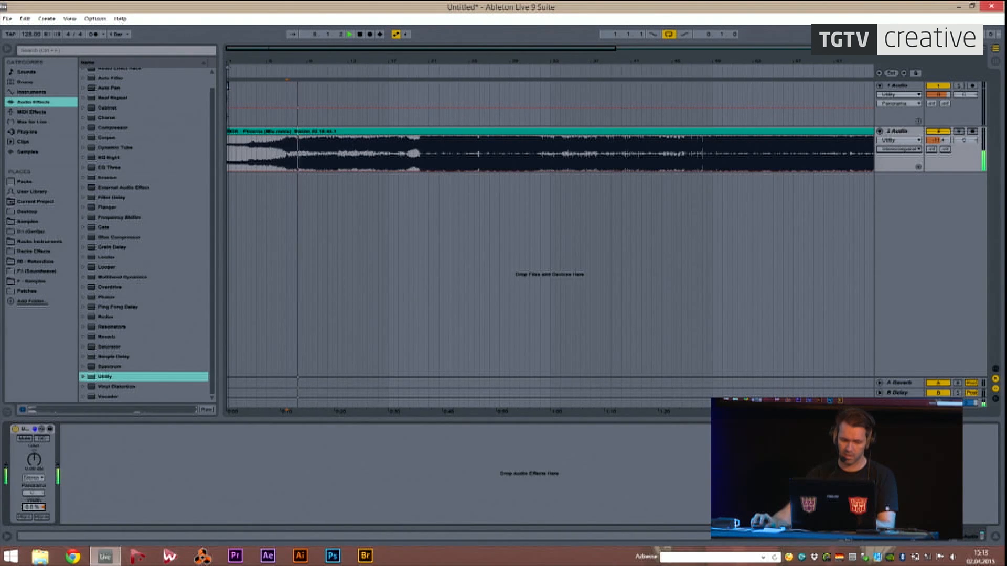
{"action": "left_click", "coordinate": [16, 430]}
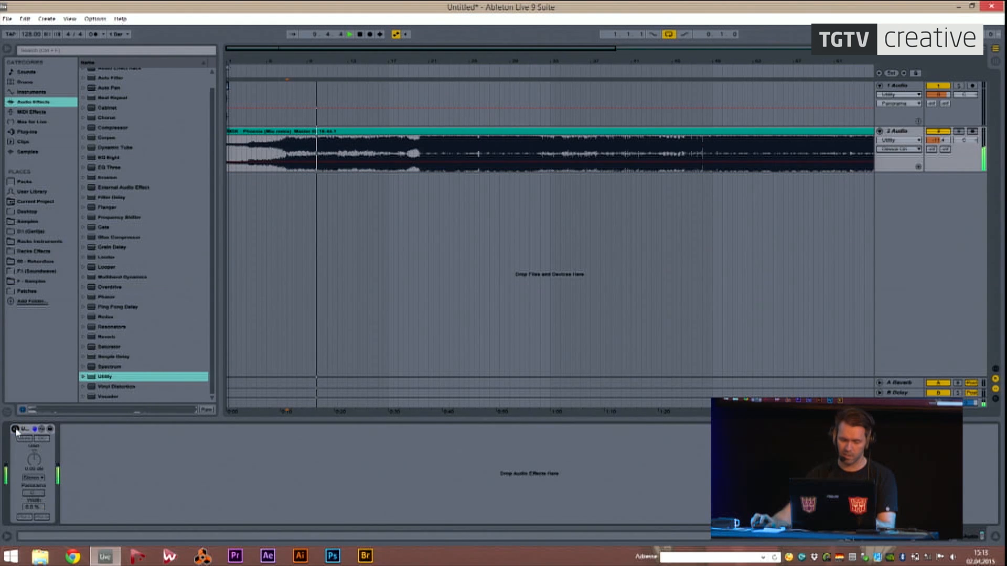
{"action": "key", "text": "space"}
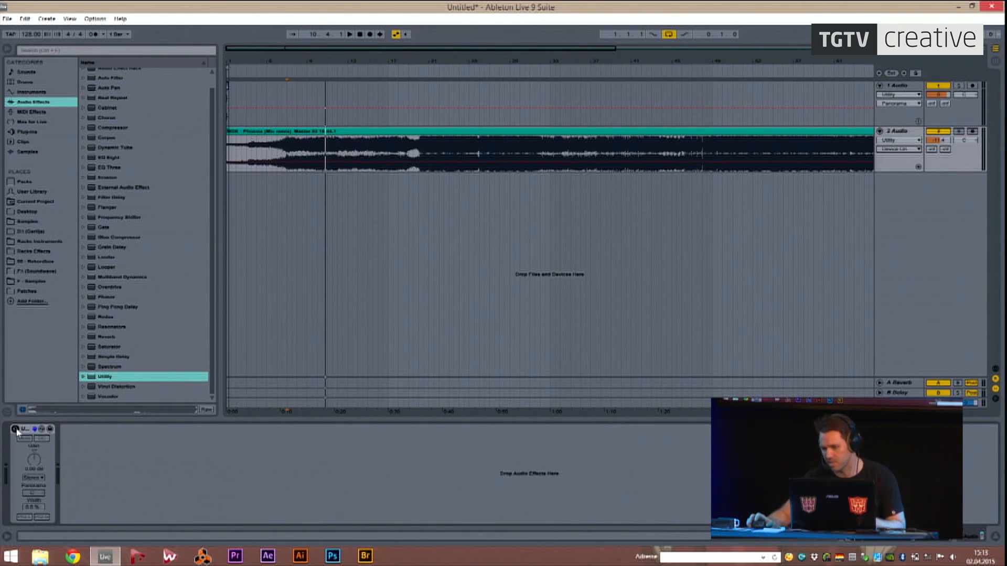
Listen to several passages of the Phoenix clip, including those around 18.1.1 and the mid-40s bars, with Utility bypassed.
{"action": "left_click", "coordinate": [414, 86]}
{"action": "left_click_drag", "start_coordinate": [414, 61], "coordinate": [415, 101]}
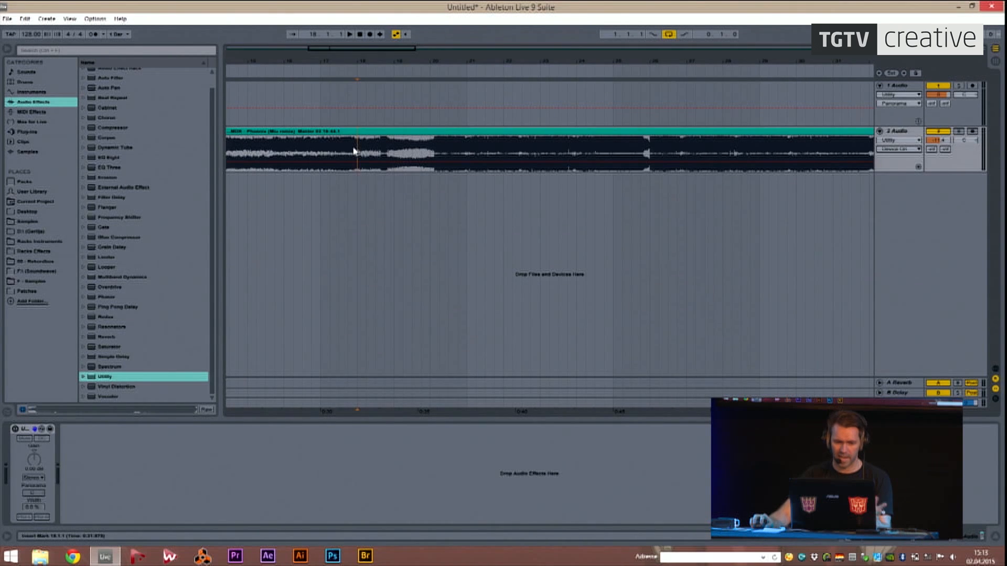
{"action": "left_click_drag", "start_coordinate": [391, 60], "coordinate": [292, 156]}
{"action": "key", "text": "space"}
{"action": "key", "text": "space"}
{"action": "left_click_drag", "start_coordinate": [347, 61], "coordinate": [347, 6]}
{"action": "left_click_drag", "start_coordinate": [440, 63], "coordinate": [373, 156]}
{"action": "left_click", "coordinate": [395, 154]}
{"action": "key", "text": "space"}
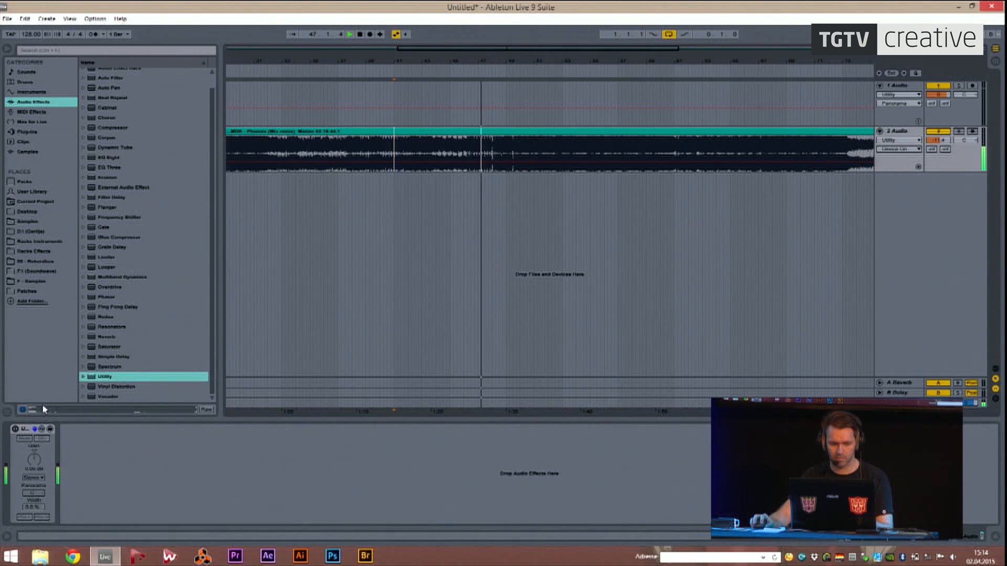
{"action": "left_click", "coordinate": [446, 146]}
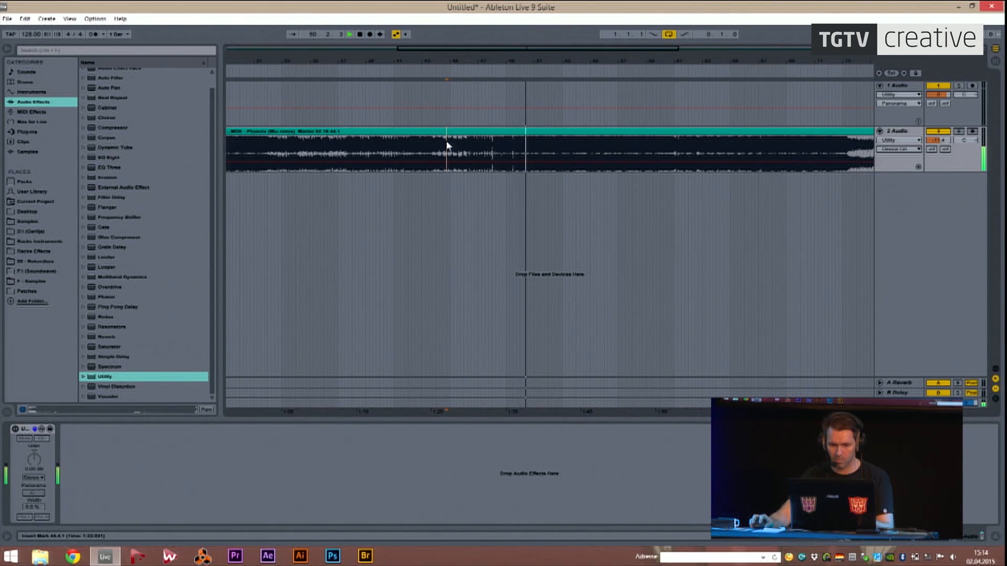
{"action": "left_click_drag", "start_coordinate": [546, 61], "coordinate": [440, 62]}
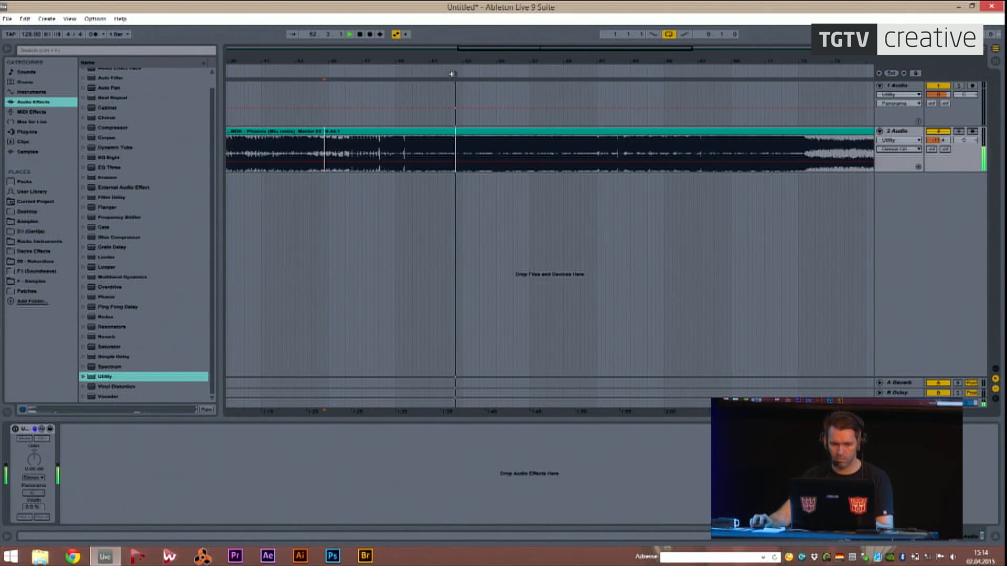
{"action": "left_click", "coordinate": [391, 163]}
Reactivate Utility with a width of 200% and play the Phoenix clip from 49.3.1.
{"action": "left_click", "coordinate": [16, 429]}
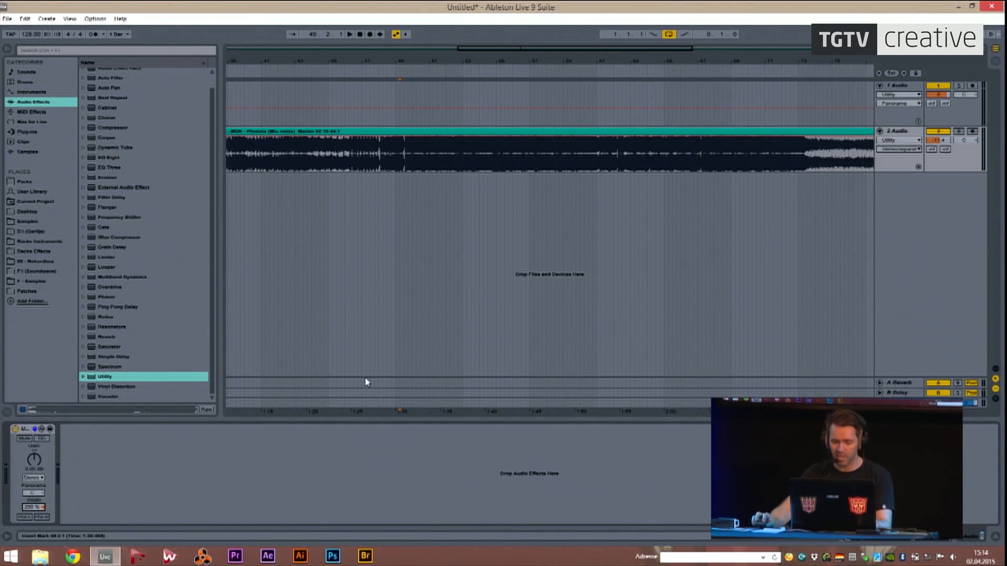
{"action": "left_click_drag", "start_coordinate": [460, 60], "coordinate": [407, 61]}
{"action": "left_click_drag", "start_coordinate": [312, 61], "coordinate": [311, 73]}
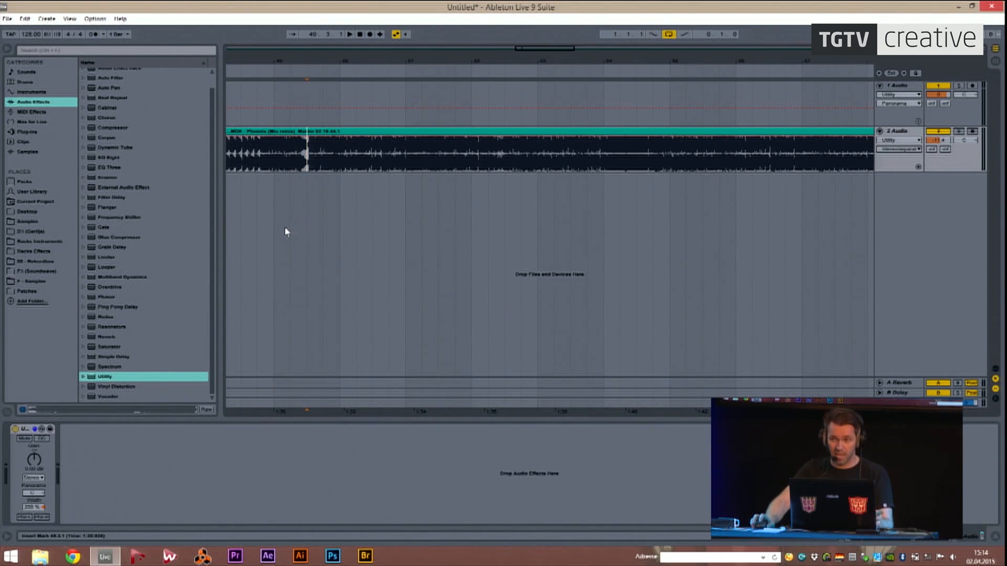
{"action": "key", "text": "space"}
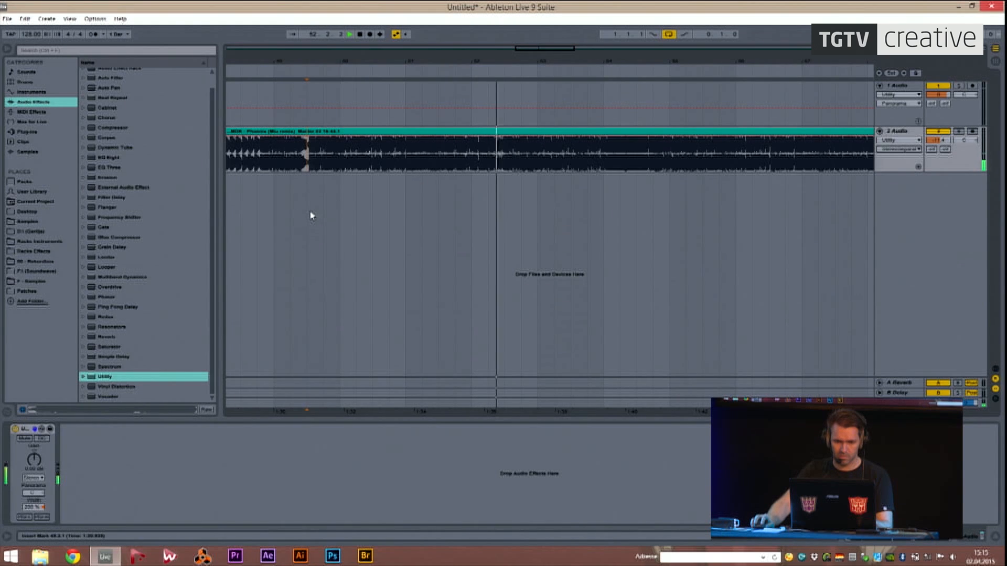
{"action": "key", "text": "space"}
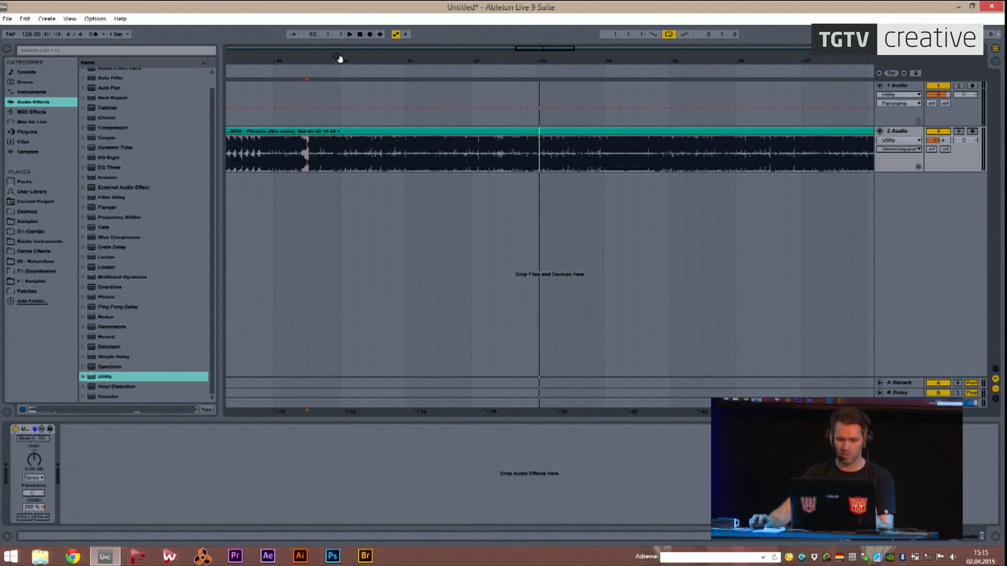
Solo the kick track at the start of the arrangement and turn off looping.
{"action": "left_click_drag", "start_coordinate": [340, 61], "coordinate": [340, 25]}
{"action": "left_click_drag", "start_coordinate": [342, 61], "coordinate": [342, 31]}
{"action": "left_click_drag", "start_coordinate": [246, 62], "coordinate": [246, 129]}
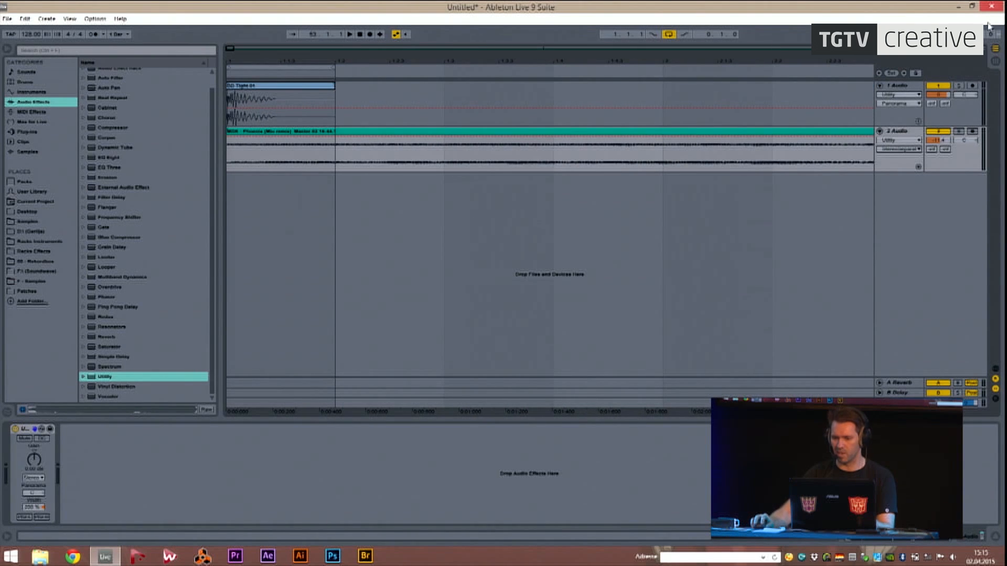
{"action": "left_click", "coordinate": [891, 86]}
{"action": "left_click", "coordinate": [958, 85]}
{"action": "left_click", "coordinate": [669, 34]}
Select and play the kick clip, and set the kick track's volume to -7.4 dB.
{"action": "left_click_drag", "start_coordinate": [265, 58], "coordinate": [237, 21]}
{"action": "left_click", "coordinate": [234, 85]}
{"action": "key", "text": "space"}
{"action": "left_click_drag", "start_coordinate": [947, 99], "coordinate": [942, 105]}
Add the ValhallaShimmer_x64 plug-in to the kick track and delete the track's Utility effect.
{"action": "left_click", "coordinate": [120, 366]}
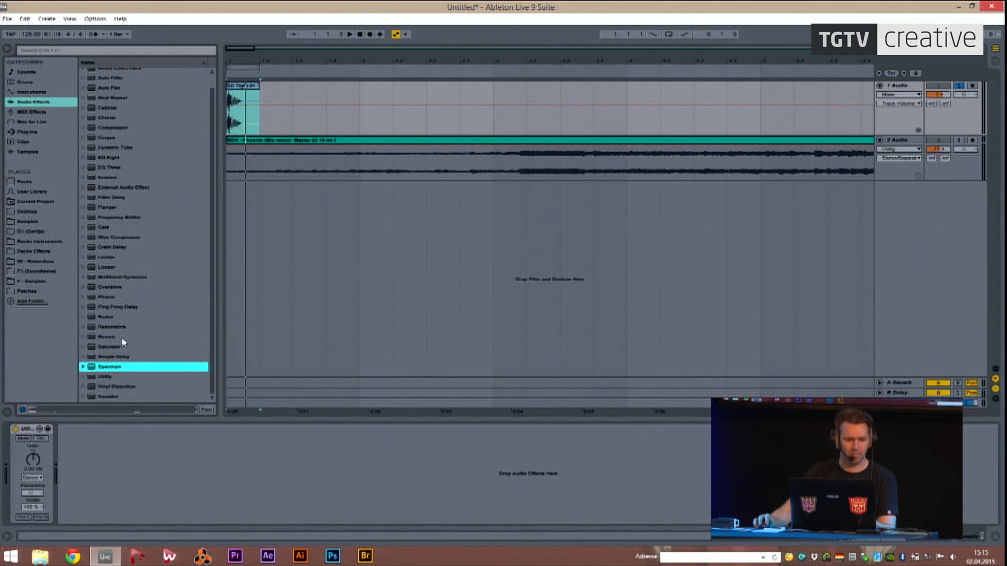
{"action": "left_click", "coordinate": [26, 134]}
{"action": "left_click_drag", "start_coordinate": [215, 195], "coordinate": [209, 405]}
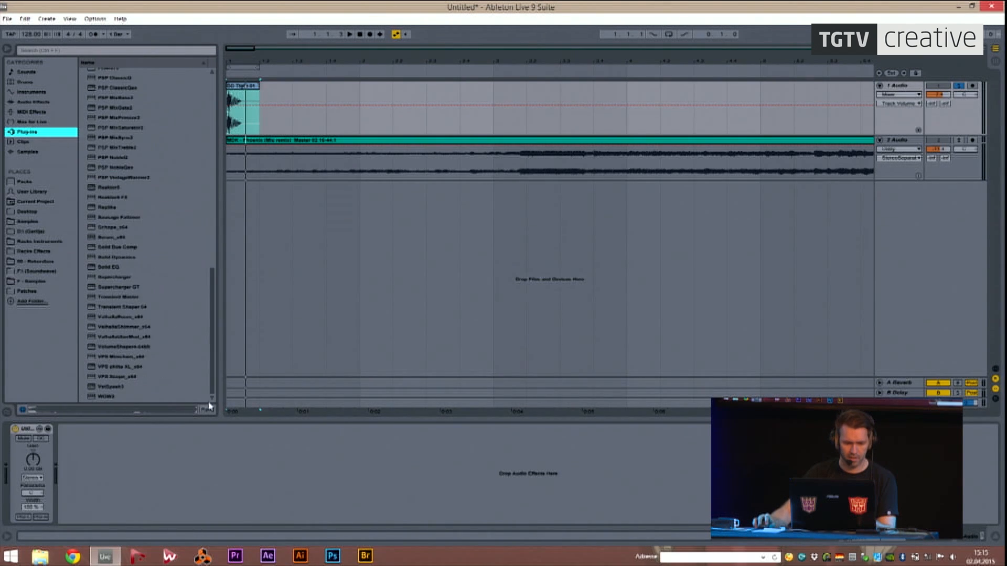
{"action": "double_click", "coordinate": [125, 327]}
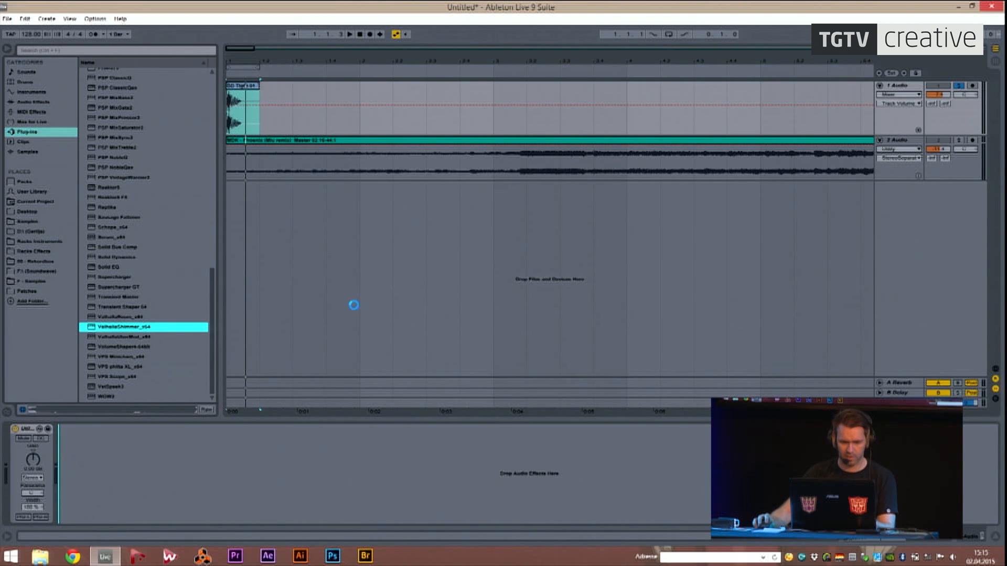
{"action": "key", "text": "Delete"}
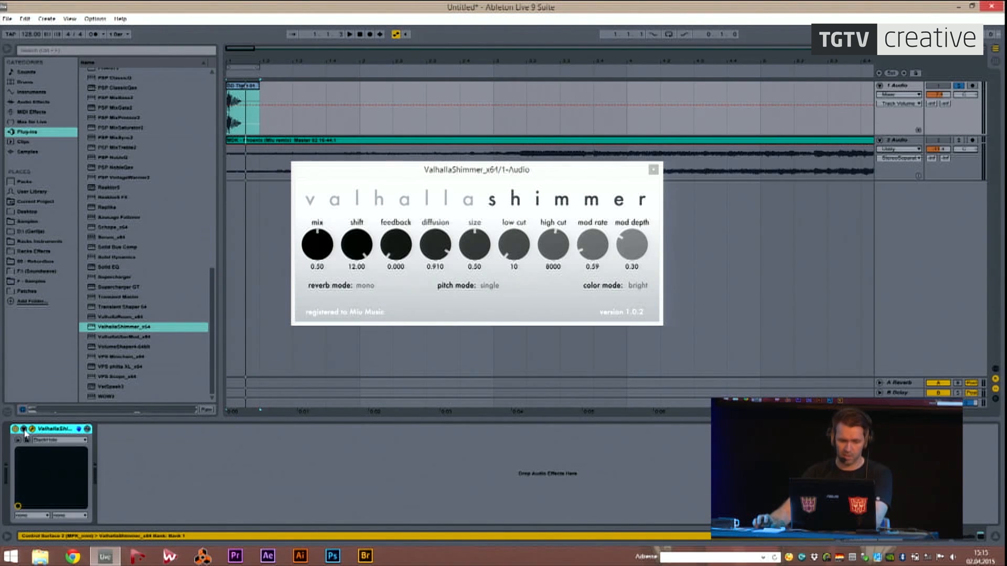
Play the kick with ValhallaShimmer's default mix, and again with the mix set to 1.00.
{"action": "left_click_drag", "start_coordinate": [482, 171], "coordinate": [510, 215]}
{"action": "key", "text": "space"}
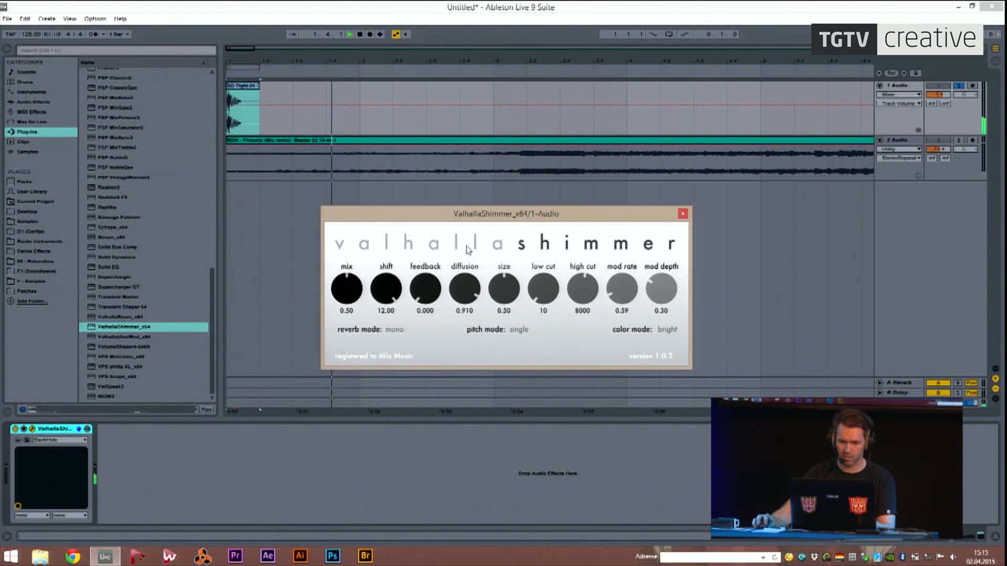
{"action": "left_click_drag", "start_coordinate": [461, 56], "coordinate": [456, 43]}
{"action": "key", "text": "space"}
{"action": "left_click_drag", "start_coordinate": [348, 294], "coordinate": [376, 113]}
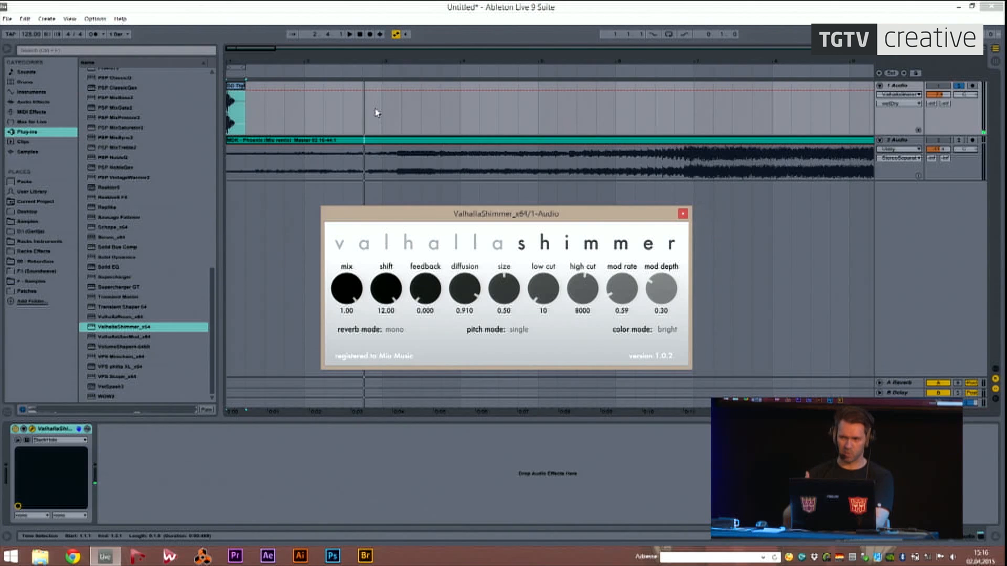
{"action": "key", "text": "space"}
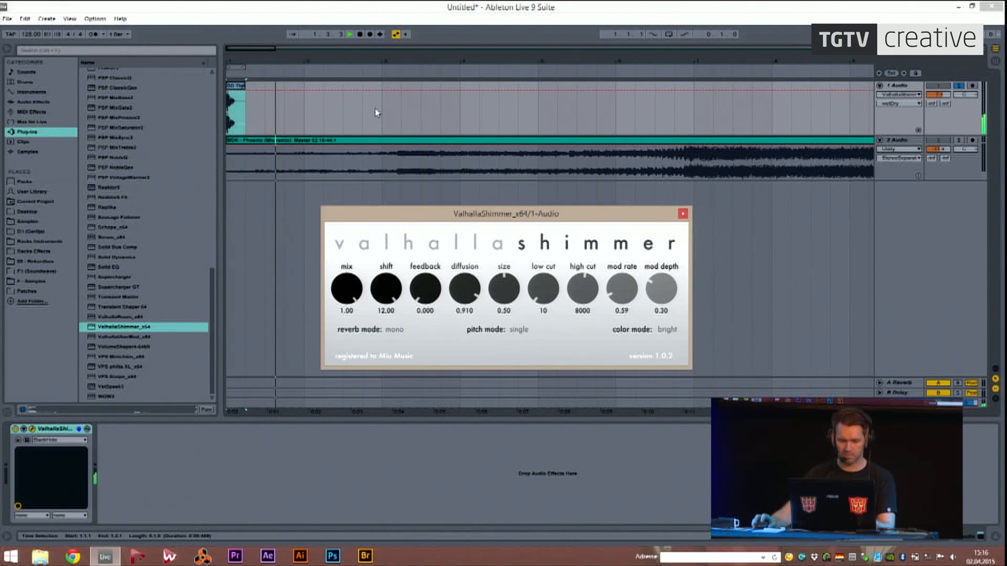
{"action": "key", "text": "space"}
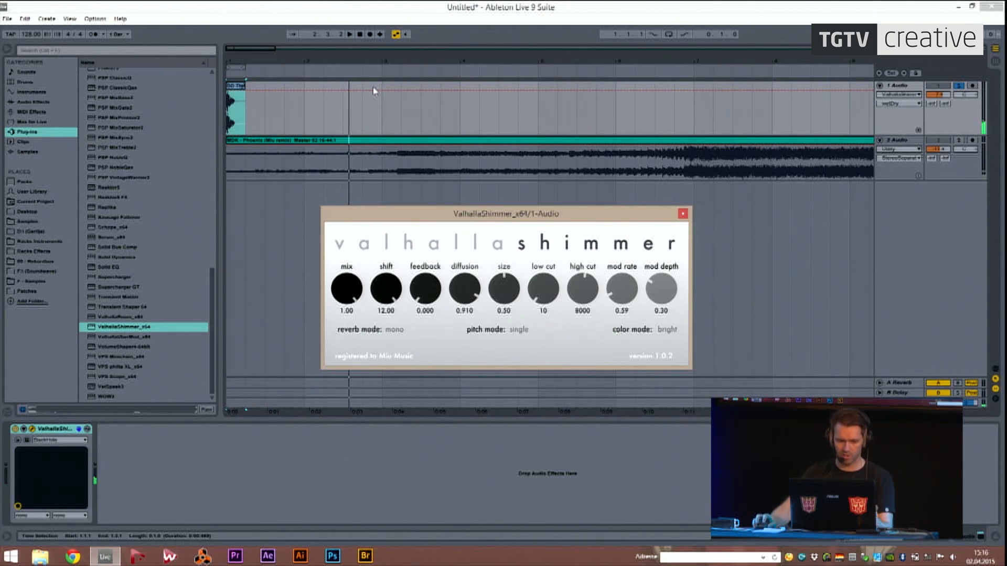
Try ValhallaShimmer's mix at 0.00 and 1.00, set it to 0.46 while auditioning the kick, and close the plug-in window.
{"action": "left_click_drag", "start_coordinate": [345, 283], "coordinate": [385, 475]}
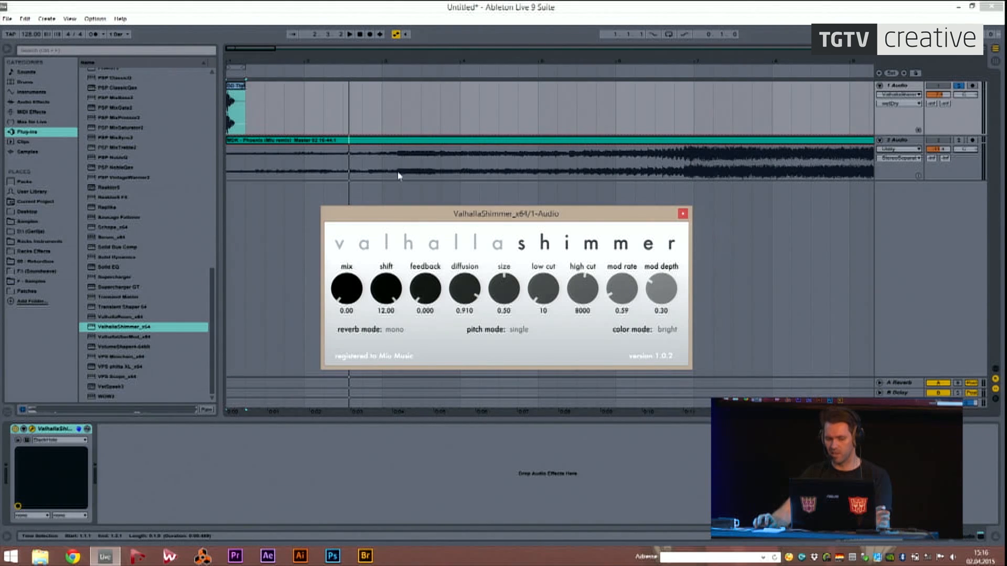
{"action": "left_click_drag", "start_coordinate": [348, 291], "coordinate": [394, 84]}
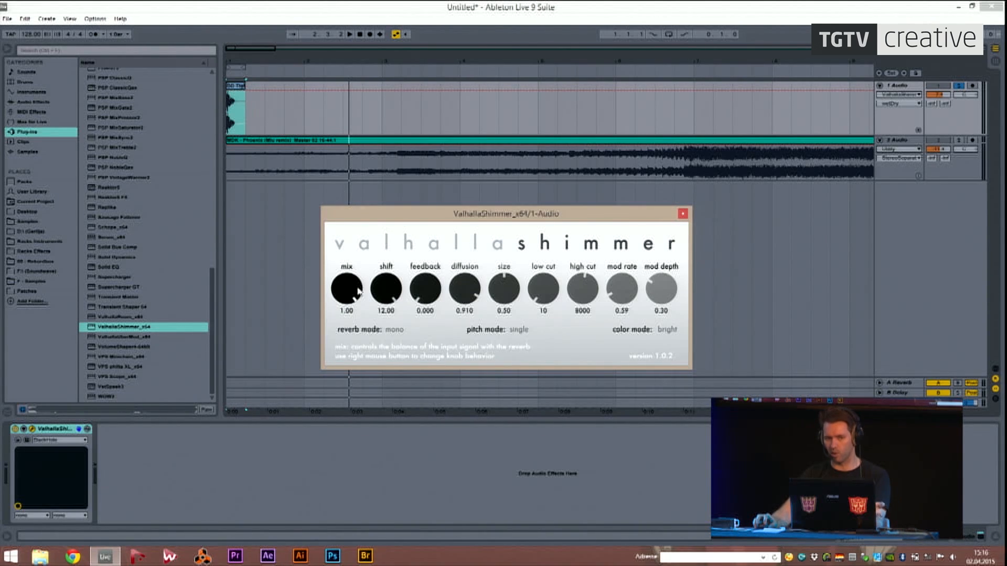
{"action": "key", "text": "space"}
{"action": "left_click_drag", "start_coordinate": [353, 292], "coordinate": [360, 349]}
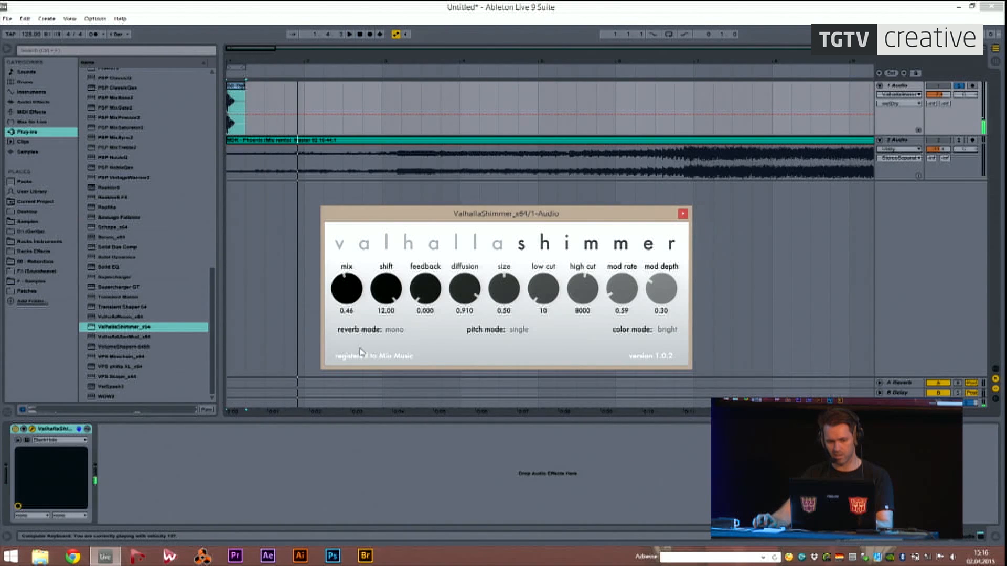
{"action": "key", "text": "space"}
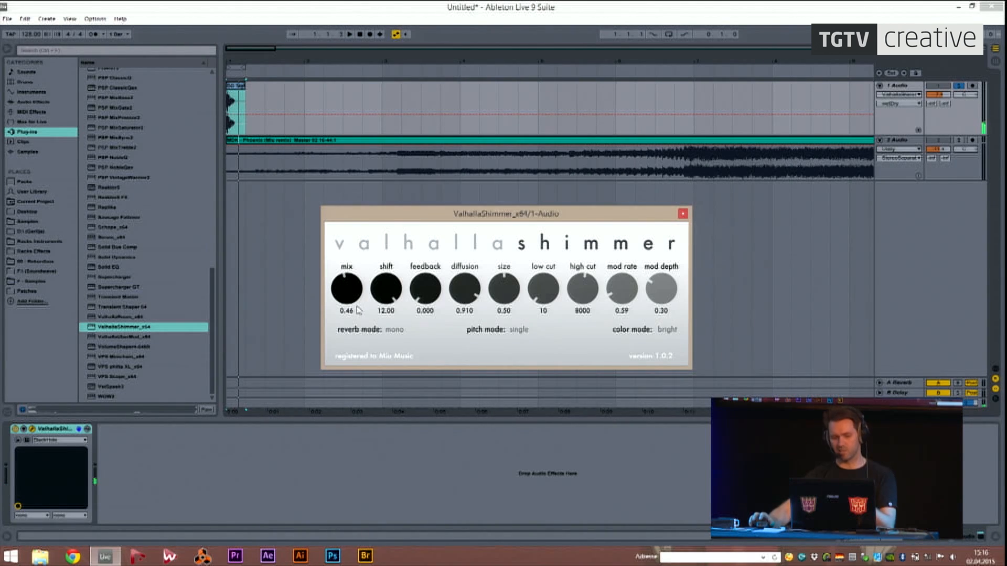
{"action": "mouse_move", "coordinate": [244, 62]}
{"action": "left_mouse_down"}
{"action": "mouse_move", "coordinate": [266, 61]}
{"action": "mouse_move", "coordinate": [242, 60]}
{"action": "left_mouse_up"}
{"action": "left_click", "coordinate": [683, 214]}
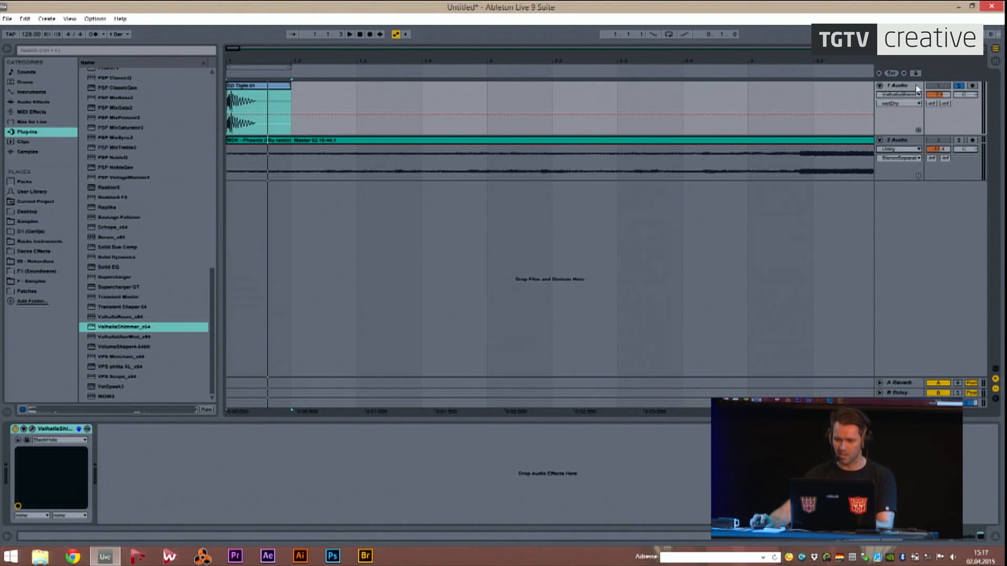
Duplicate the kick track together with its clip and ValhallaShimmer effect.
{"action": "right_click", "coordinate": [285, 97]}
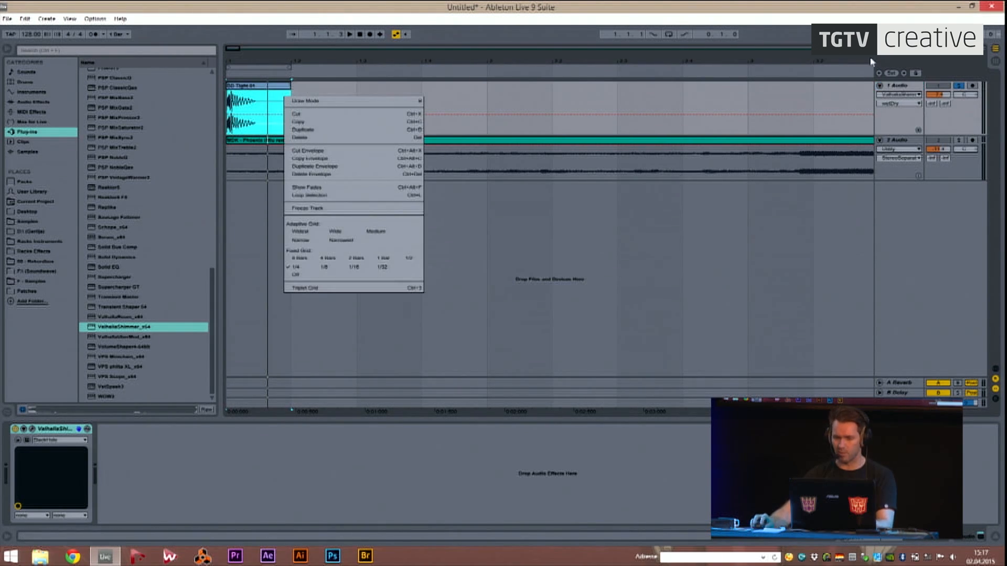
{"action": "left_click", "coordinate": [903, 89]}
{"action": "key", "text": "ctrl+f"}
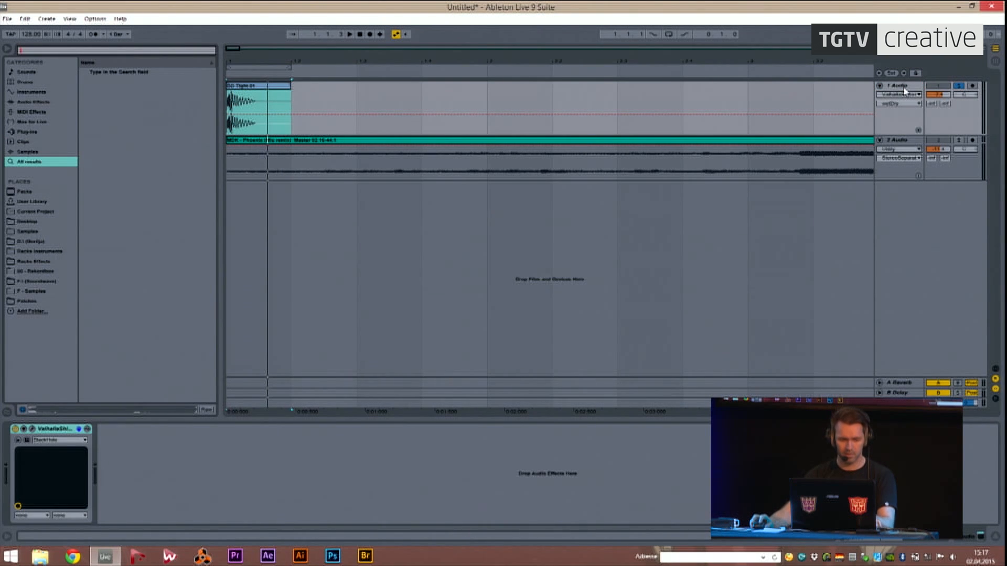
{"action": "left_click", "coordinate": [963, 217]}
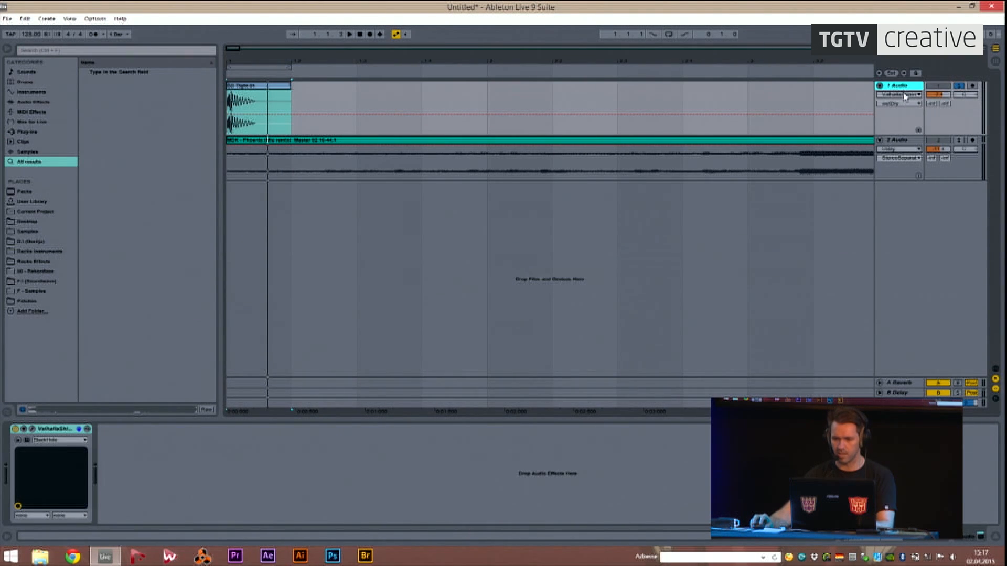
{"action": "key", "text": "ctrl+d"}
{"action": "left_click", "coordinate": [900, 95]}
{"action": "left_click", "coordinate": [906, 231]}
{"action": "left_click", "coordinate": [900, 133]}
{"action": "left_click", "coordinate": [900, 143]}
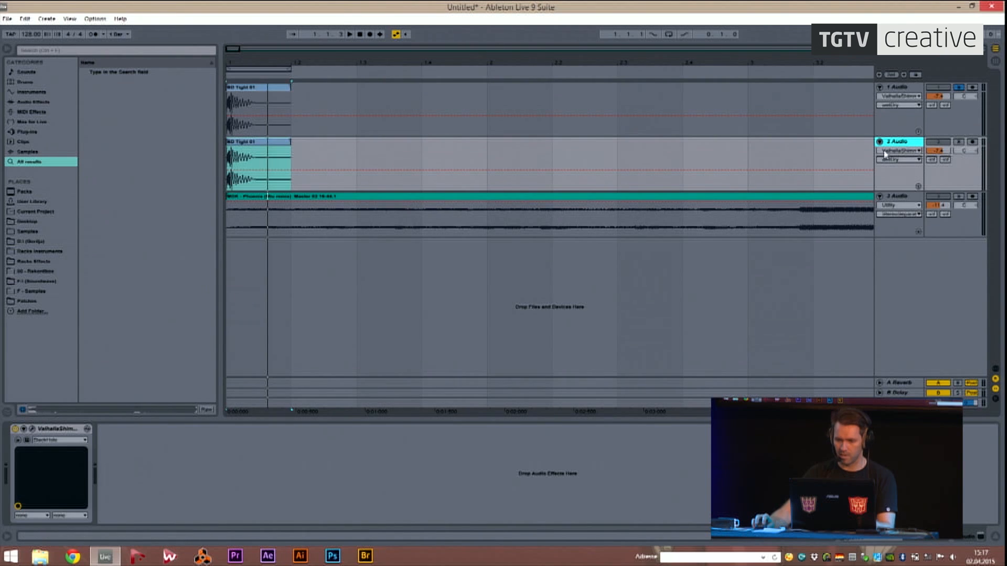
Rename the duplicated kick track BOOM, solo it and play it briefly.
{"action": "key", "text": "ctrl+r"}
{"action": "type", "text": "REV"}
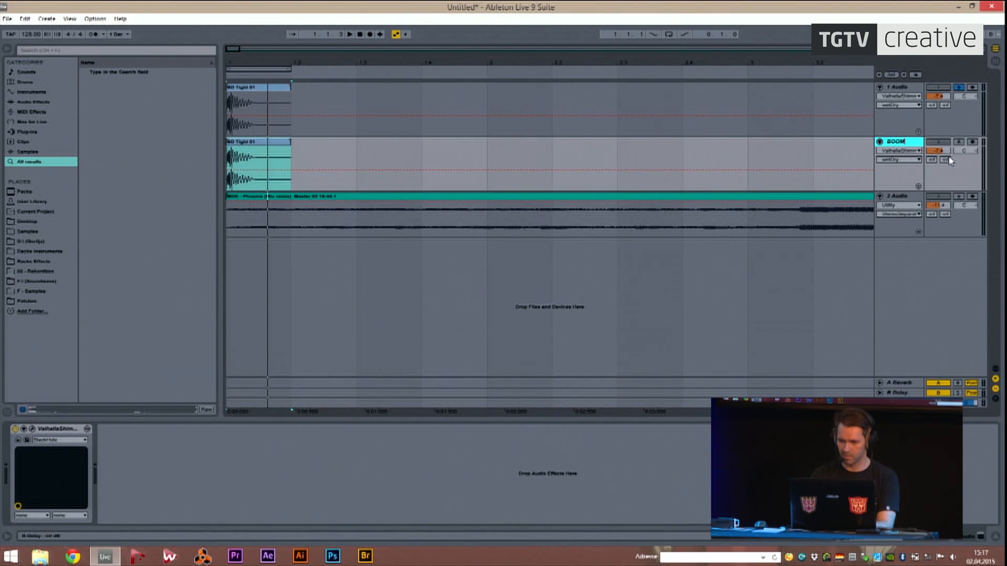
{"action": "left_click", "coordinate": [962, 142]}
{"action": "key", "text": "space"}
{"action": "key", "text": "space"}
{"action": "left_click", "coordinate": [897, 144]}
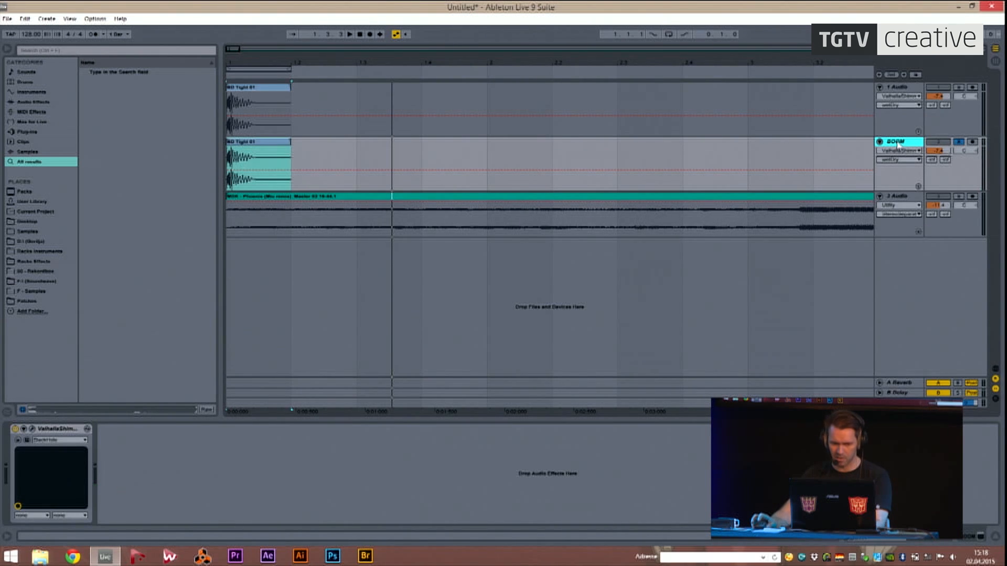
Insert an empty audio track below BOOM and load Serum_x64 on a new instrument track, closing its plug-in window.
{"action": "key", "text": "ctrl+t"}
{"action": "left_click", "coordinate": [292, 227]}
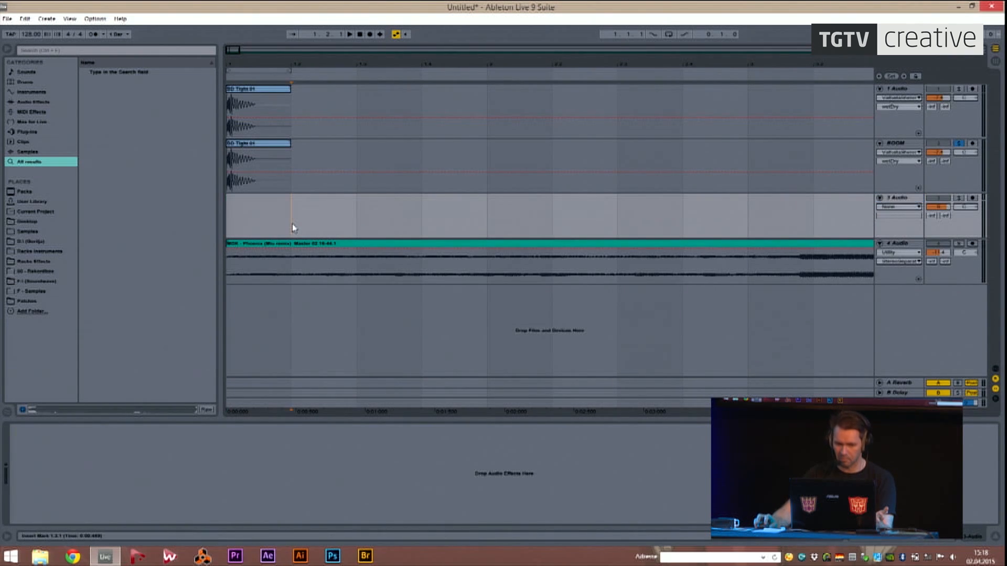
{"action": "left_click", "coordinate": [31, 125]}
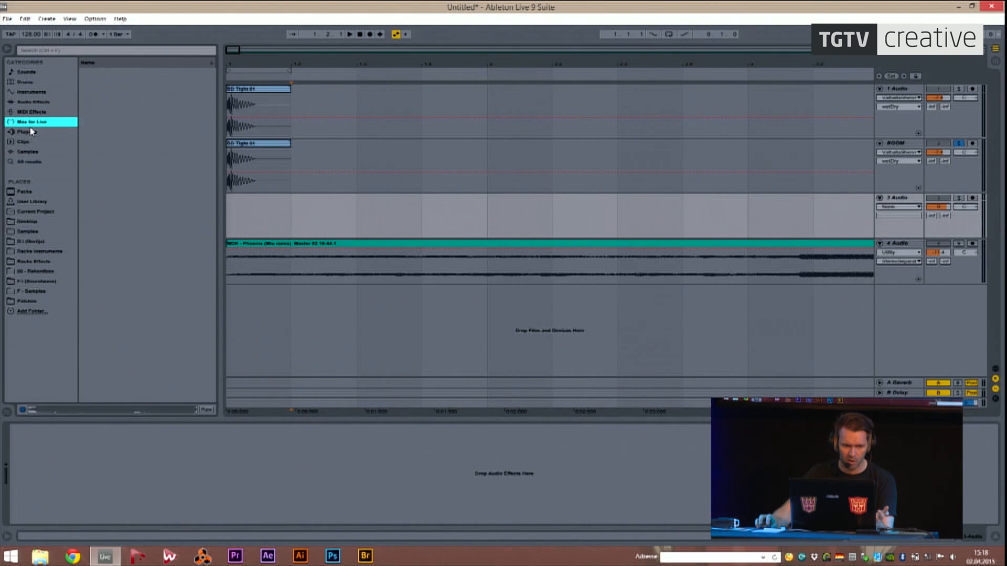
{"action": "left_click", "coordinate": [31, 131]}
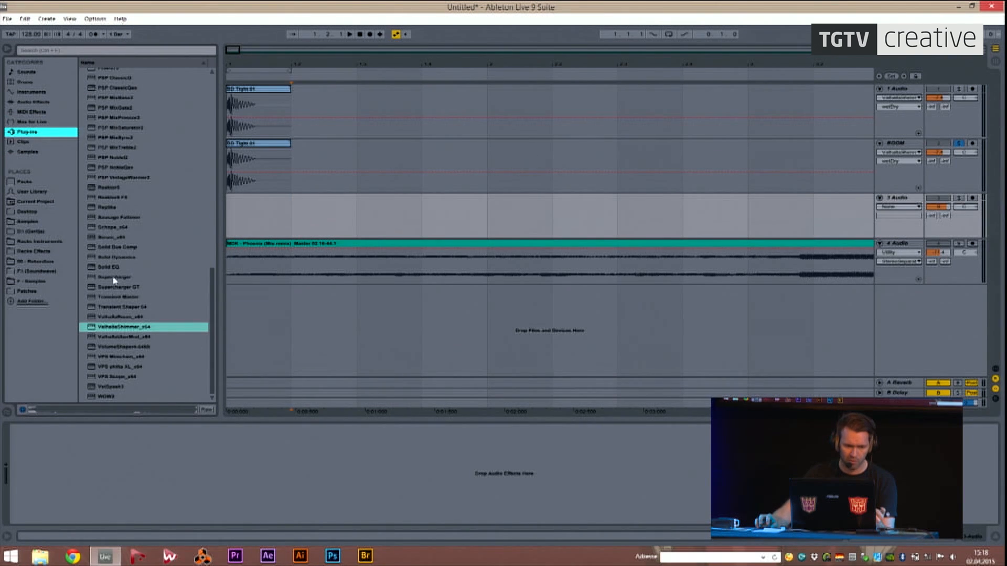
{"action": "left_click_drag", "start_coordinate": [108, 239], "coordinate": [347, 332]}
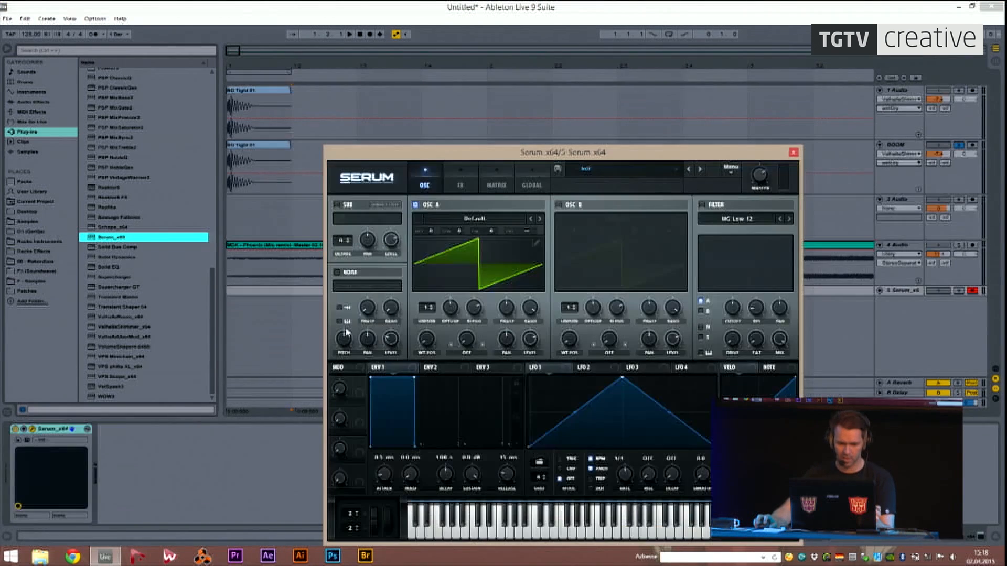
{"action": "left_click", "coordinate": [793, 152]}
{"action": "left_click", "coordinate": [880, 291]}
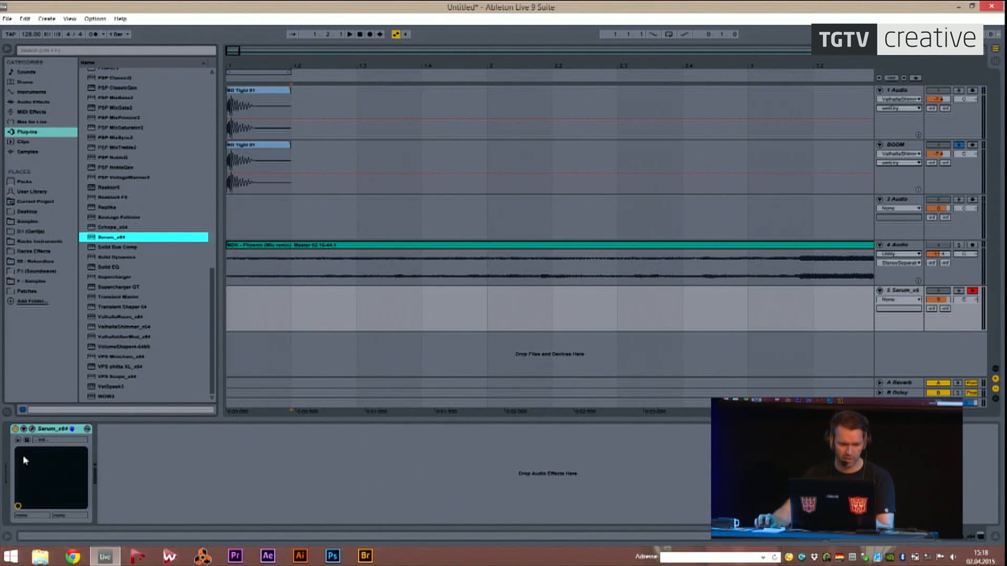
{"action": "left_click", "coordinate": [33, 429]}
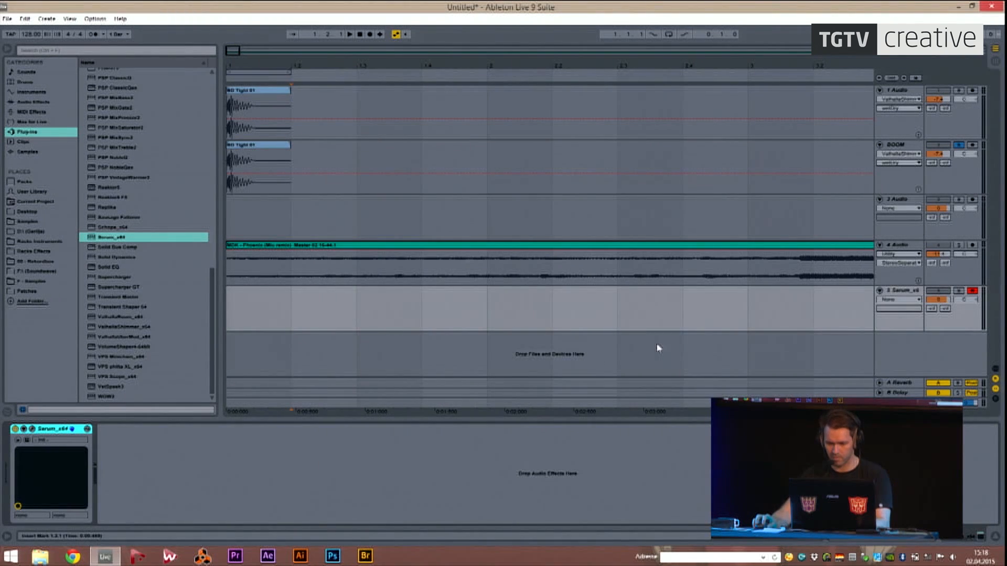
Solo the Serum track and record a short repeating three-note MIDI phrase from the start of the arrangement.
{"action": "left_click", "coordinate": [959, 292]}
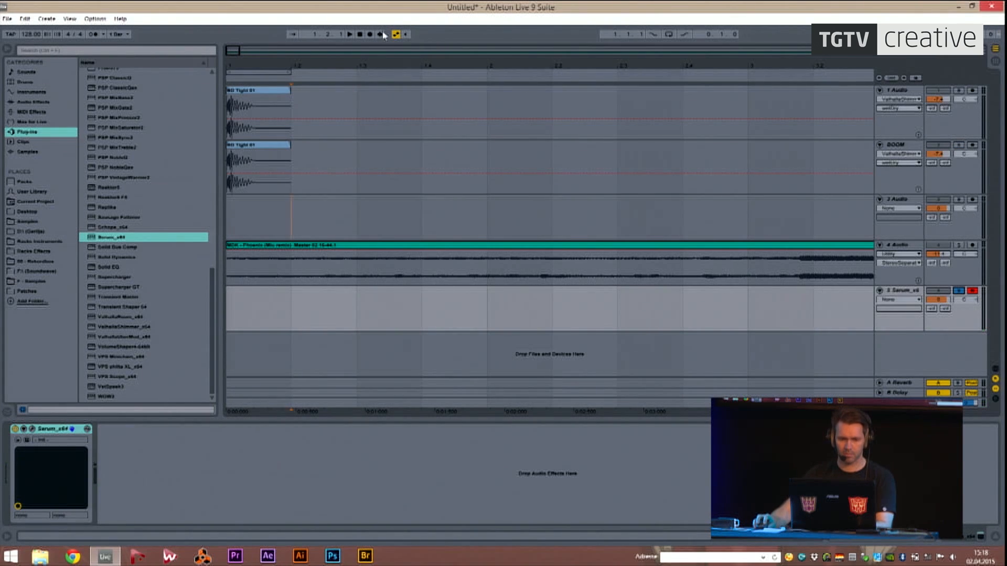
{"action": "left_click", "coordinate": [360, 35]}
{"action": "left_click", "coordinate": [369, 34]}
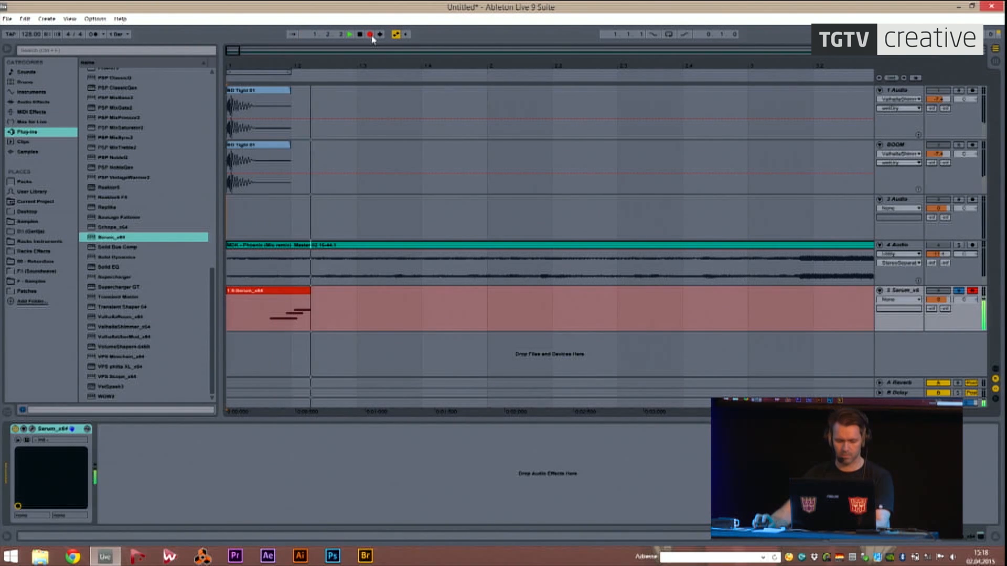
{"action": "key", "text": "space"}
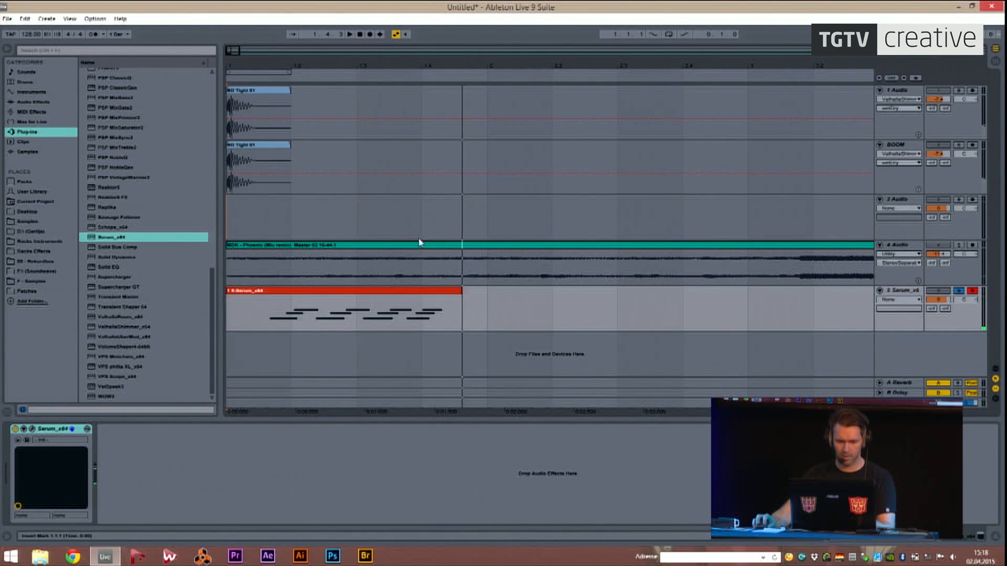
Open the recorded Serum clip in the note editor to examine its note timing, and return to the arrangement.
{"action": "double_click", "coordinate": [395, 294]}
{"action": "left_click_drag", "start_coordinate": [310, 207], "coordinate": [988, 418]}
{"action": "key", "text": "shift+Tab"}
{"action": "left_click", "coordinate": [420, 304]}
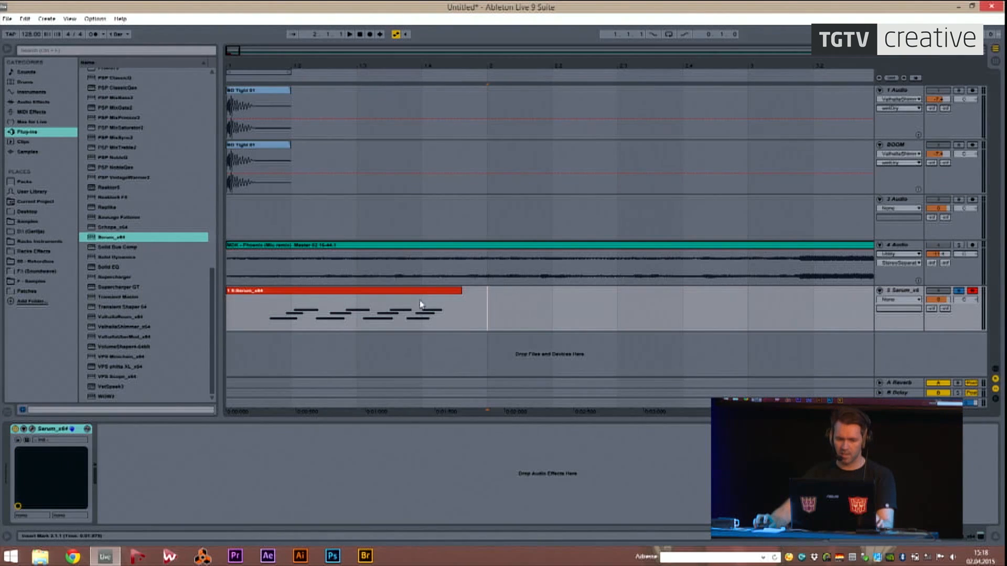
{"action": "left_click", "coordinate": [418, 292]}
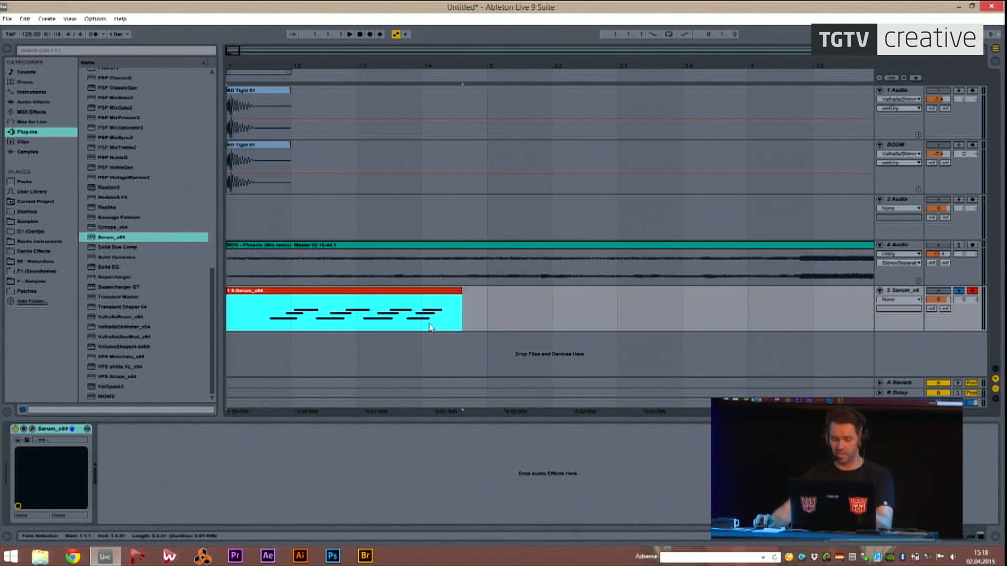
{"action": "double_click", "coordinate": [408, 298]}
{"action": "left_click", "coordinate": [380, 292]}
{"action": "left_click", "coordinate": [427, 289]}
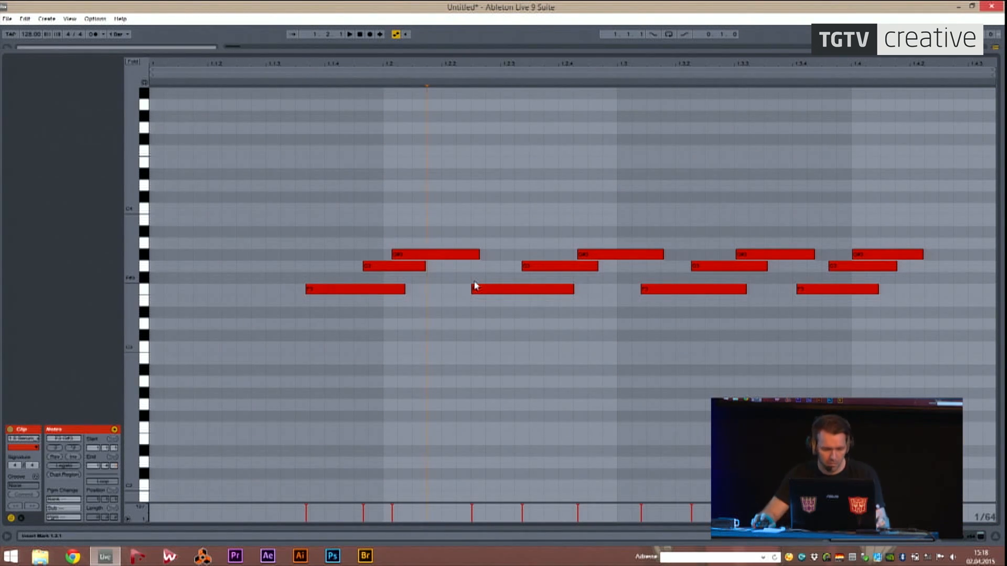
{"action": "key", "text": "shift+Tab"}
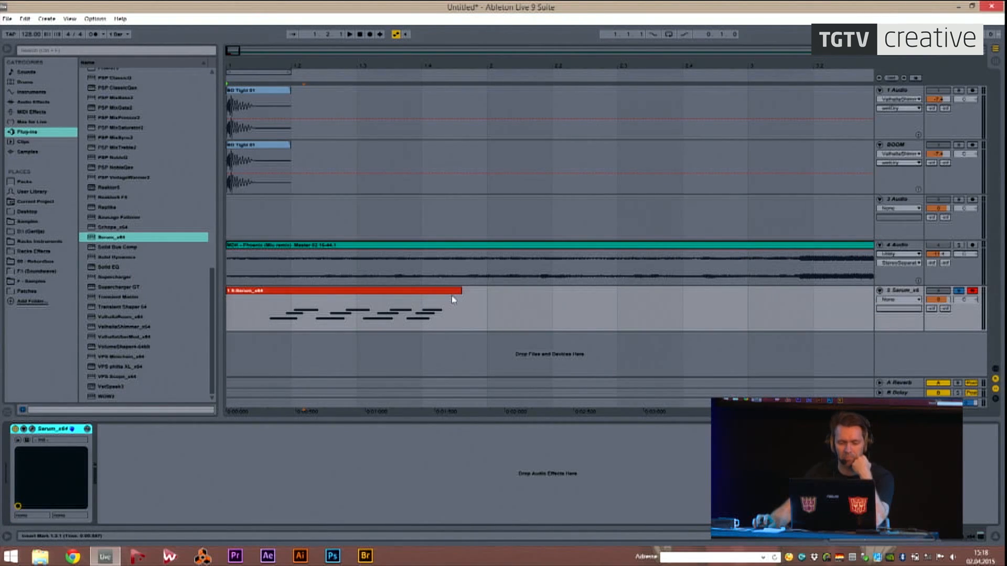
In the Serum clip, shift the last group's two lower notes slightly earlier and move the third F3 note to 1.3.1.
{"action": "double_click", "coordinate": [453, 301]}
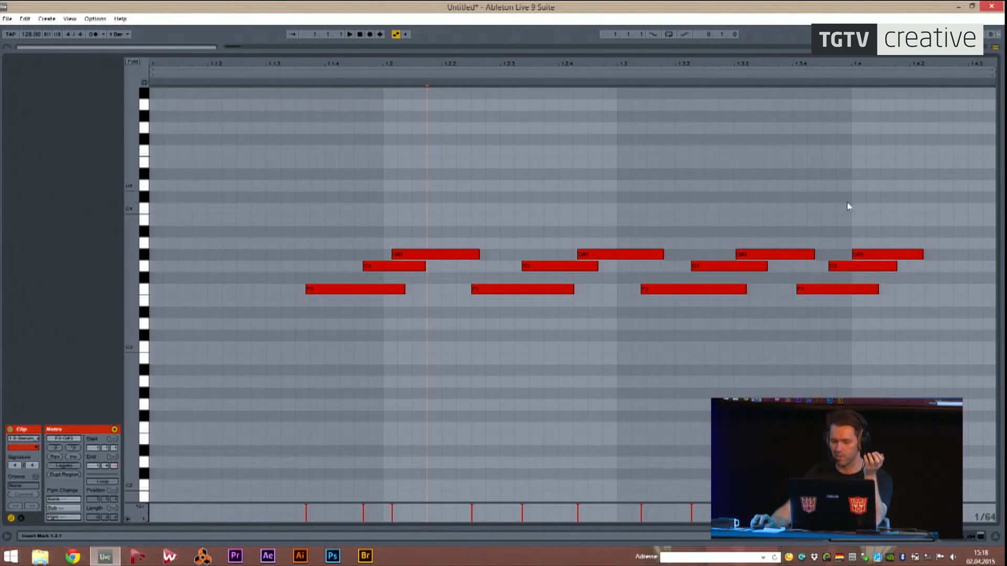
{"action": "left_click_drag", "start_coordinate": [860, 267], "coordinate": [814, 292]}
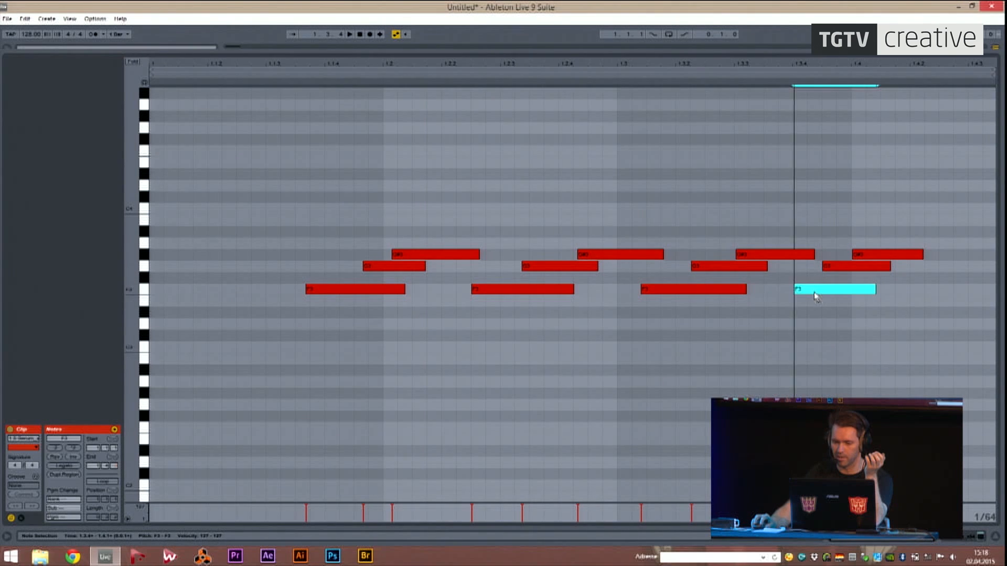
{"action": "left_click_drag", "start_coordinate": [650, 290], "coordinate": [634, 287]}
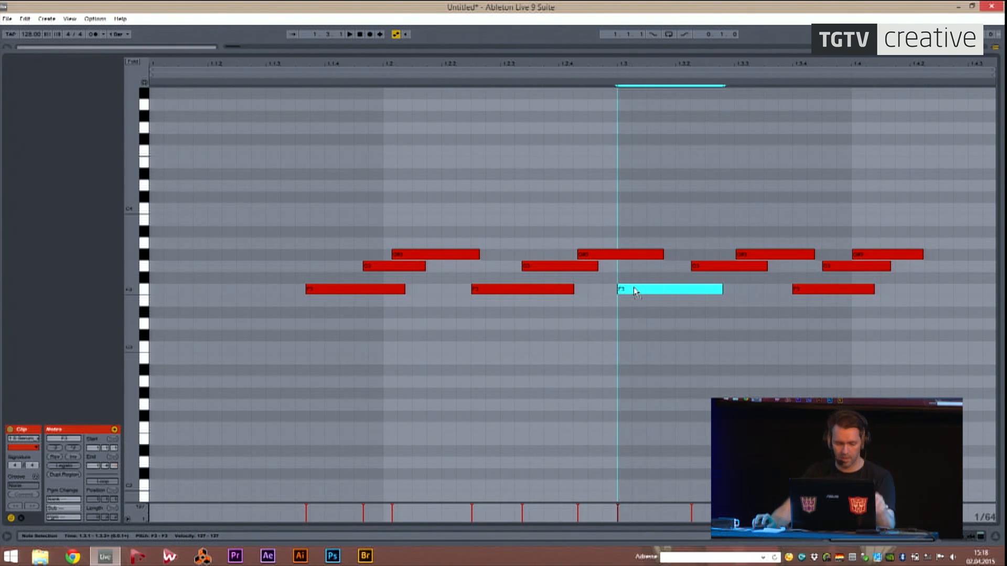
{"action": "key", "text": "shift+Tab"}
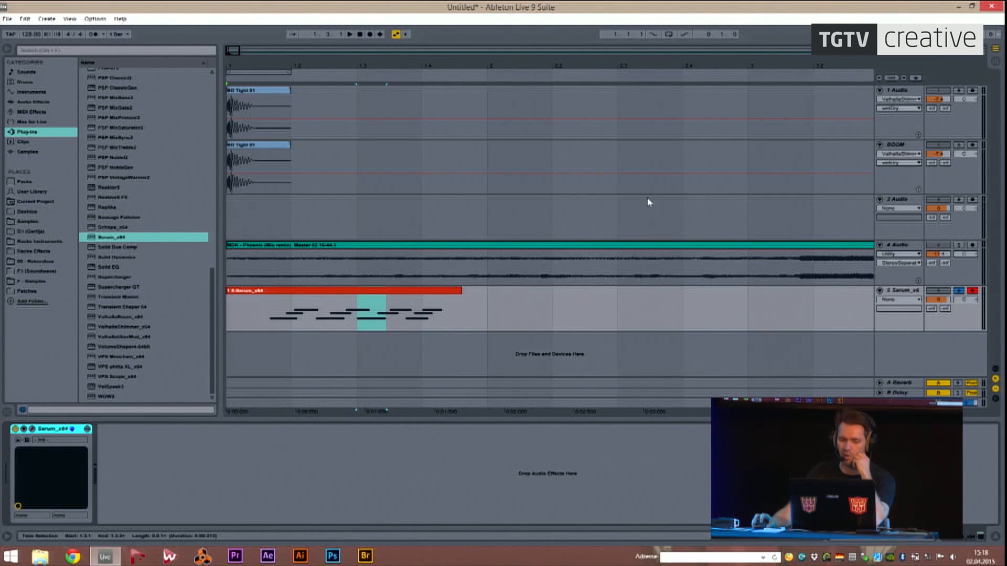
Solo the BOOM track instead of Serum, select its kick clip, and open and close its ValhallaShimmer window.
{"action": "left_click", "coordinate": [269, 144]}
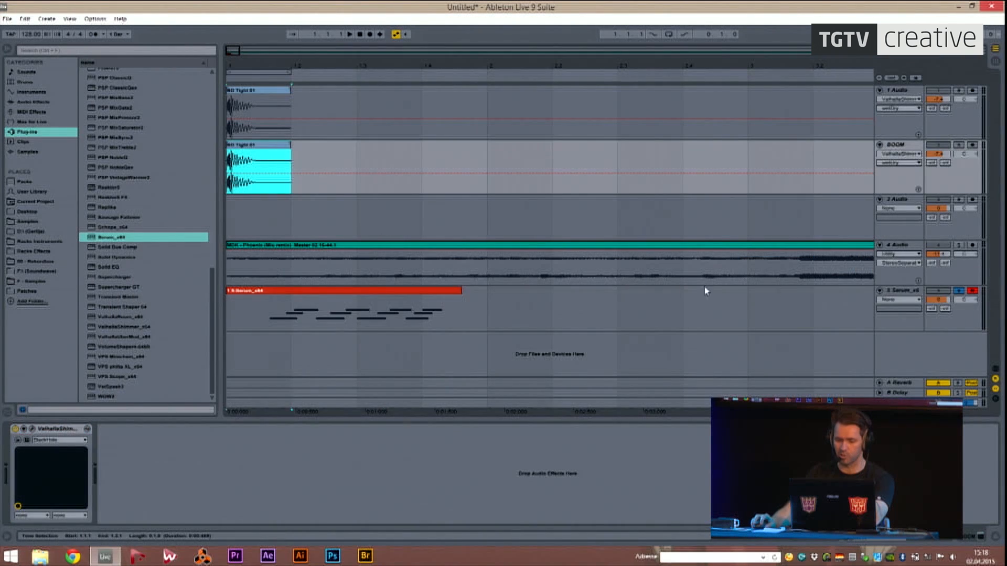
{"action": "left_click", "coordinate": [901, 292]}
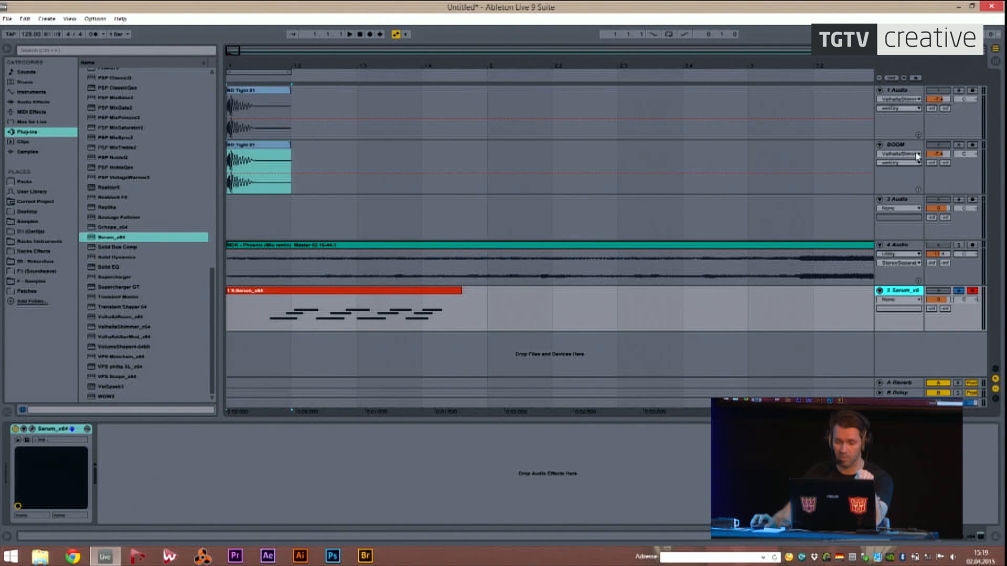
{"action": "left_click", "coordinate": [902, 145]}
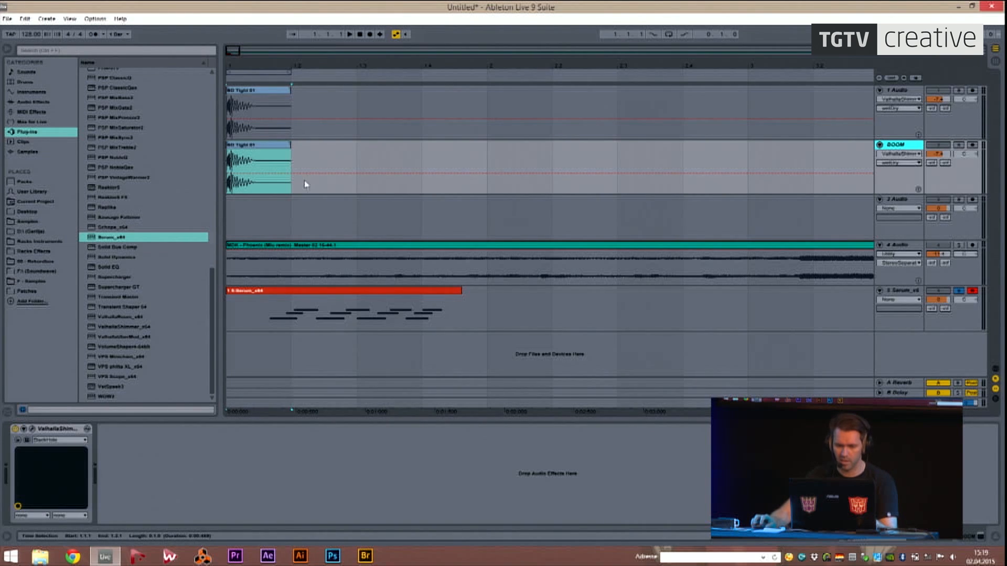
{"action": "left_click", "coordinate": [958, 145]}
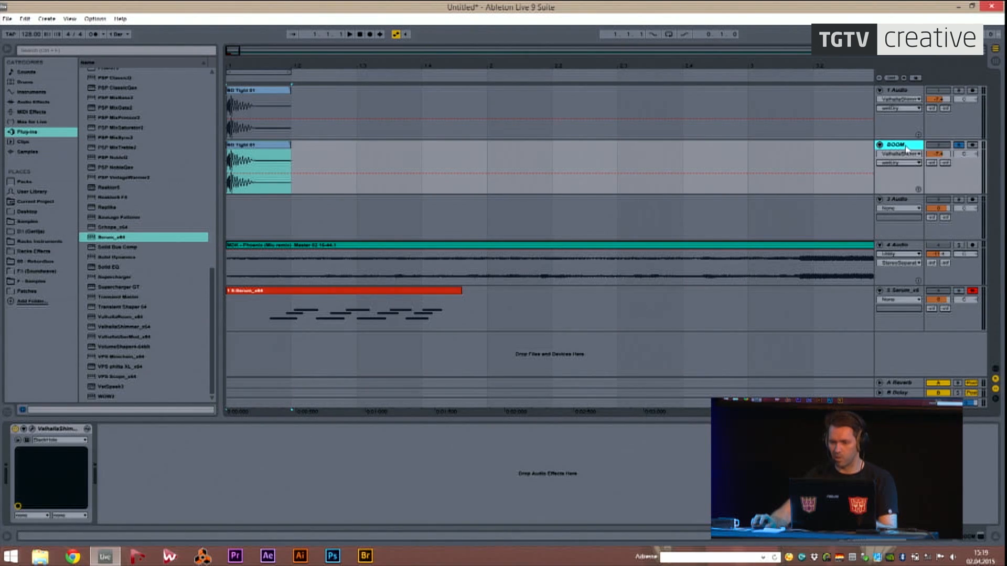
{"action": "left_click", "coordinate": [248, 148]}
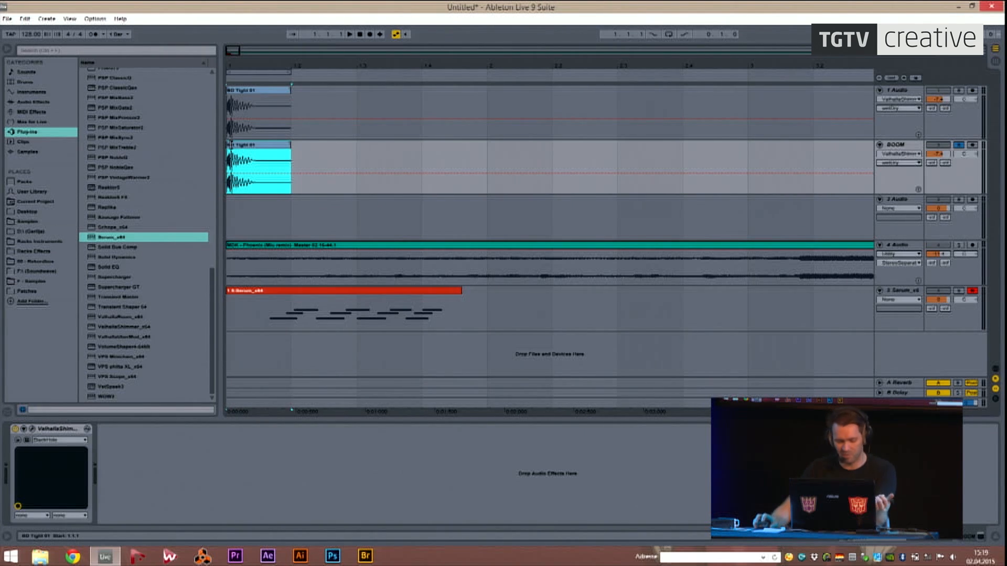
{"action": "left_click", "coordinate": [893, 146]}
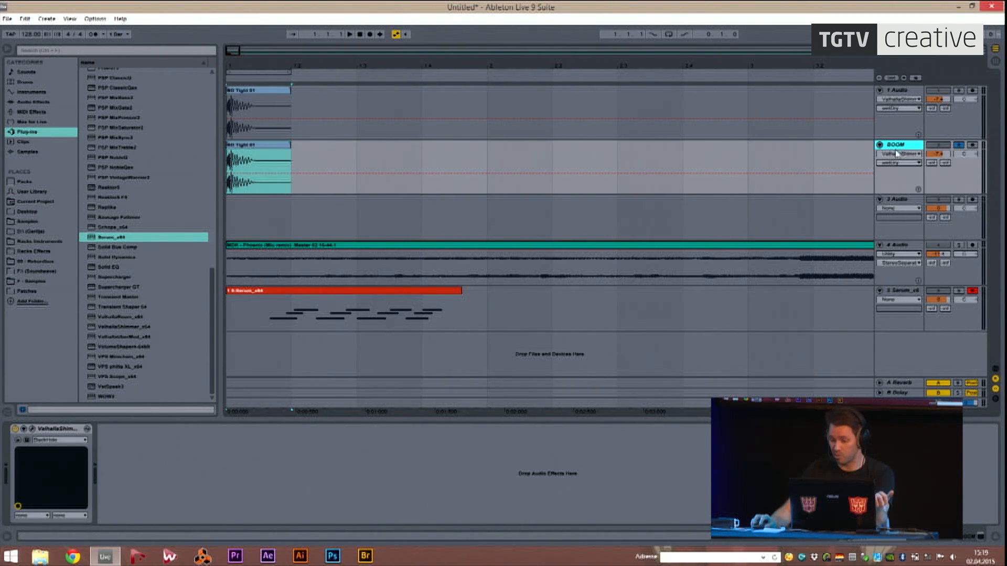
{"action": "left_click", "coordinate": [33, 429]}
{"action": "left_click", "coordinate": [682, 214]}
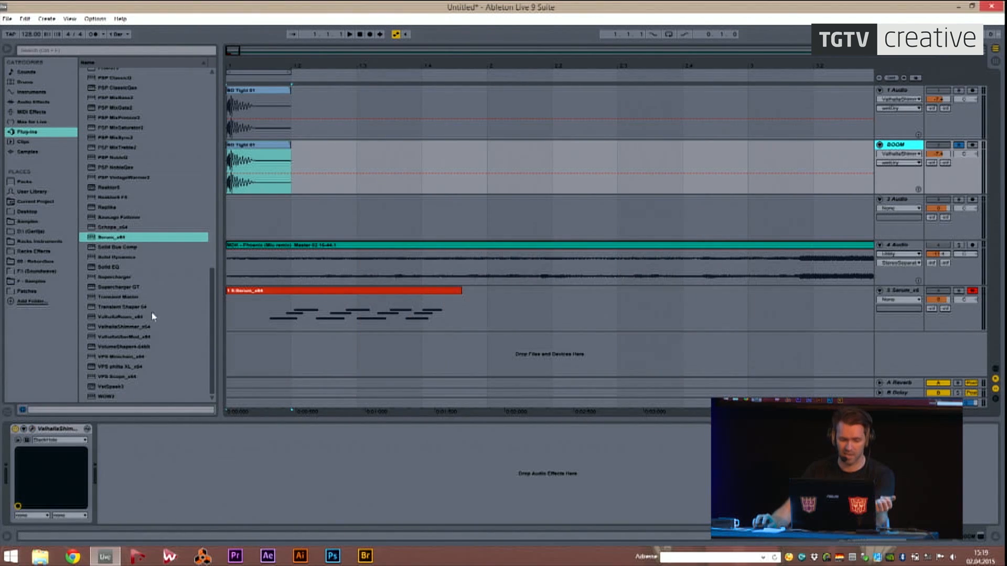
Add a second ValhallaShimmer_x64 and a Supercharger GT after the existing reverb on the BOOM track.
{"action": "left_click", "coordinate": [130, 328]}
{"action": "left_click_drag", "start_coordinate": [173, 404], "coordinate": [214, 479]}
{"action": "left_click_drag", "start_coordinate": [130, 288], "coordinate": [304, 447]}
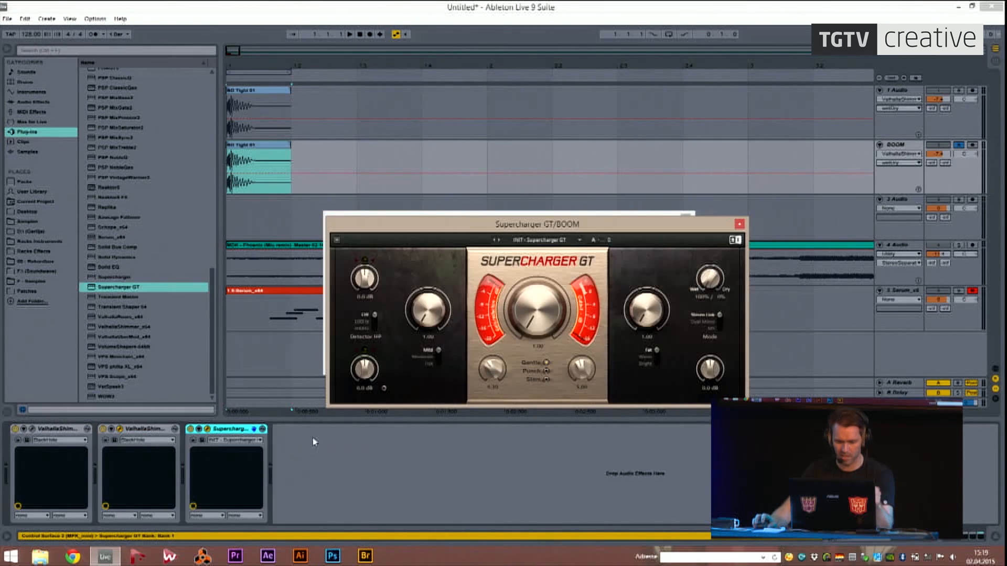
Spread out the Supercharger GT and ValhallaShimmer windows, open the first reverb's window, and play the BOOM kick.
{"action": "left_click_drag", "start_coordinate": [637, 224], "coordinate": [776, 314]}
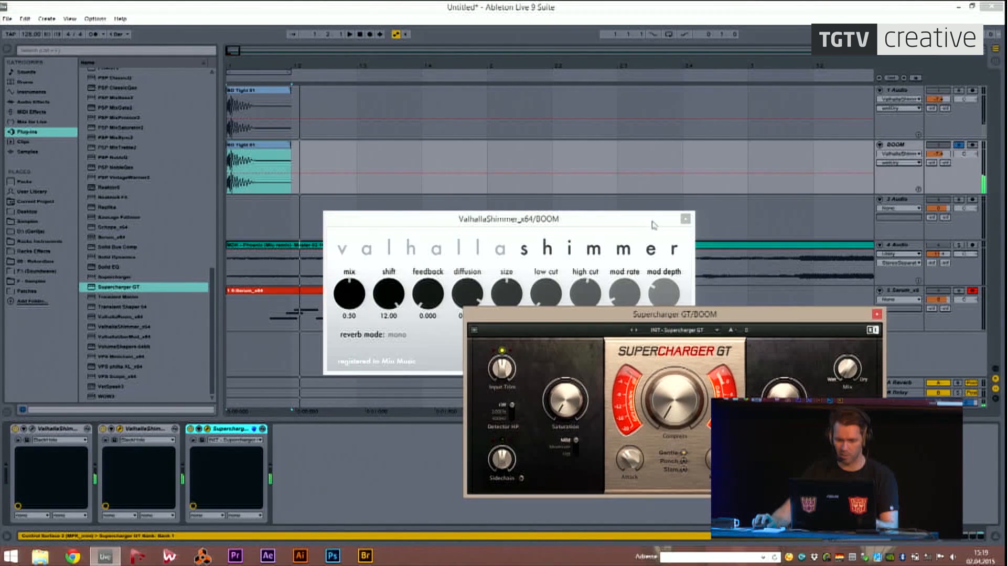
{"action": "left_click_drag", "start_coordinate": [651, 221], "coordinate": [449, 271]}
{"action": "left_click", "coordinate": [33, 430]}
{"action": "key", "text": "space"}
Set Supercharger GT's saturation to about 4.15 while auditioning the kick, and close the first ValhallaShimmer window.
{"action": "left_click", "coordinate": [575, 442]}
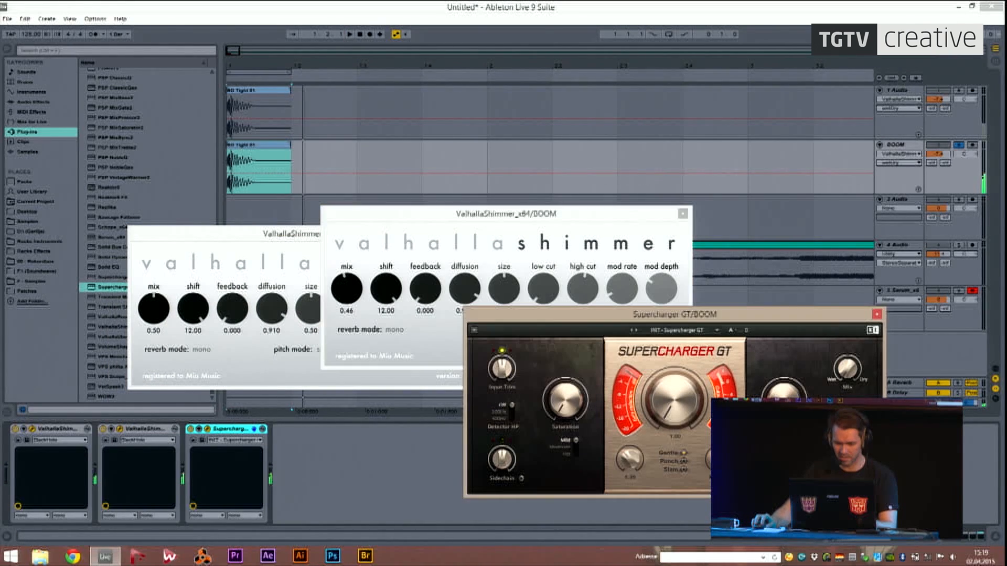
{"action": "left_click_drag", "start_coordinate": [565, 415], "coordinate": [543, 410]}
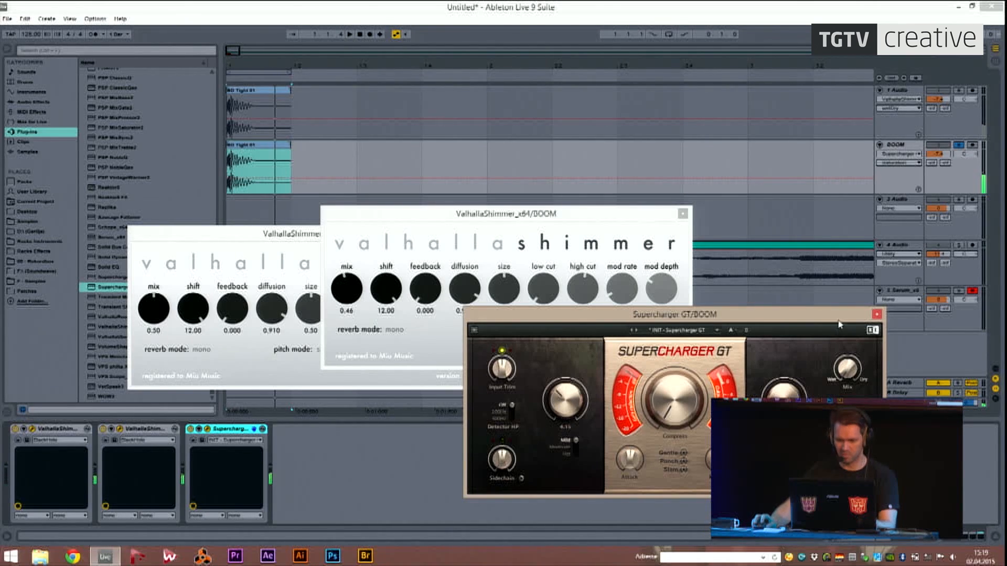
{"action": "left_click", "coordinate": [682, 214]}
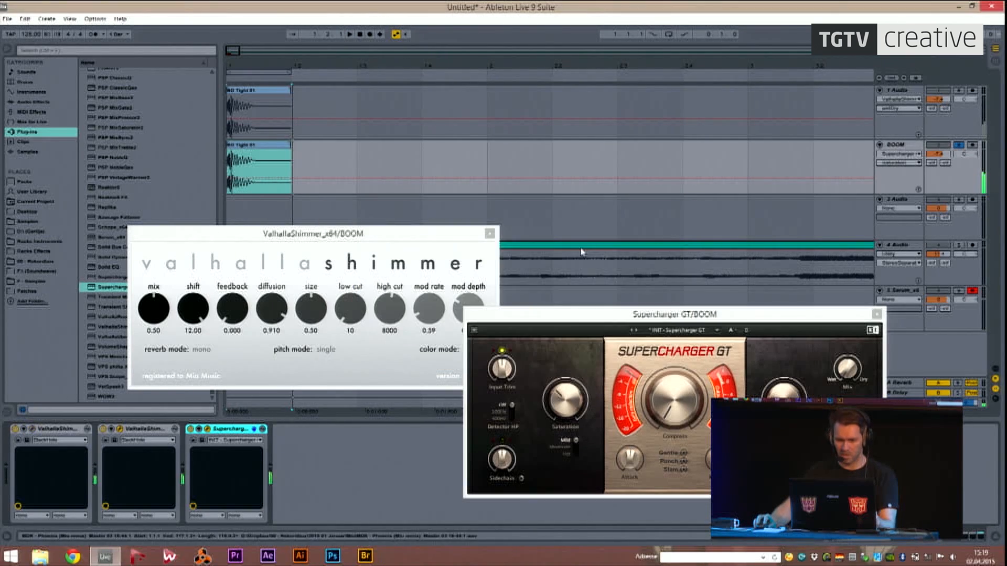
Close the ValhallaShimmer and Supercharger GT windows and add a Limiter after Supercharger GT on the BOOM track.
{"action": "left_click", "coordinate": [488, 234]}
{"action": "left_click", "coordinate": [877, 314]}
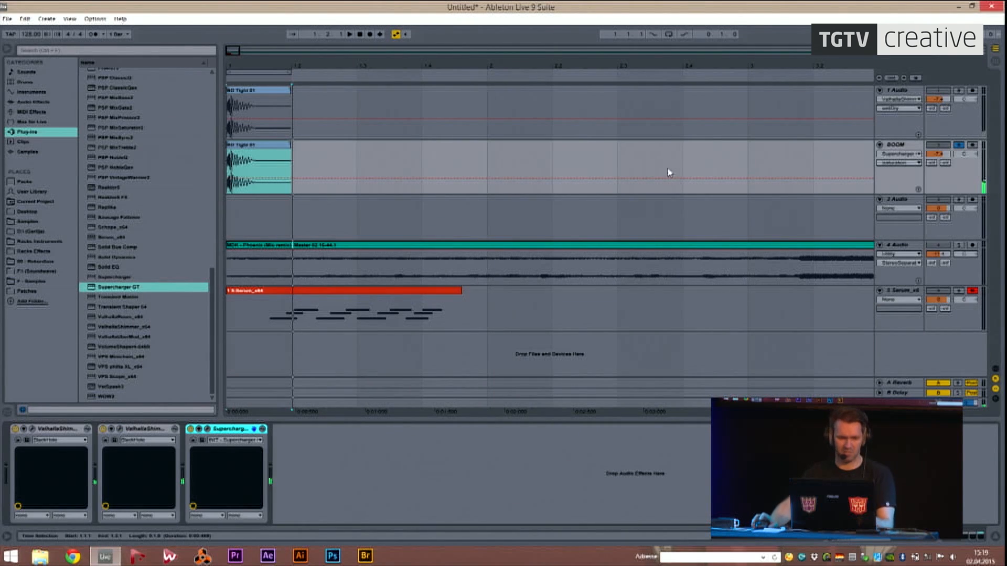
{"action": "mouse_move", "coordinate": [254, 67]}
{"action": "left_mouse_down"}
{"action": "mouse_move", "coordinate": [257, 79]}
{"action": "mouse_move", "coordinate": [258, 65]}
{"action": "left_mouse_up"}
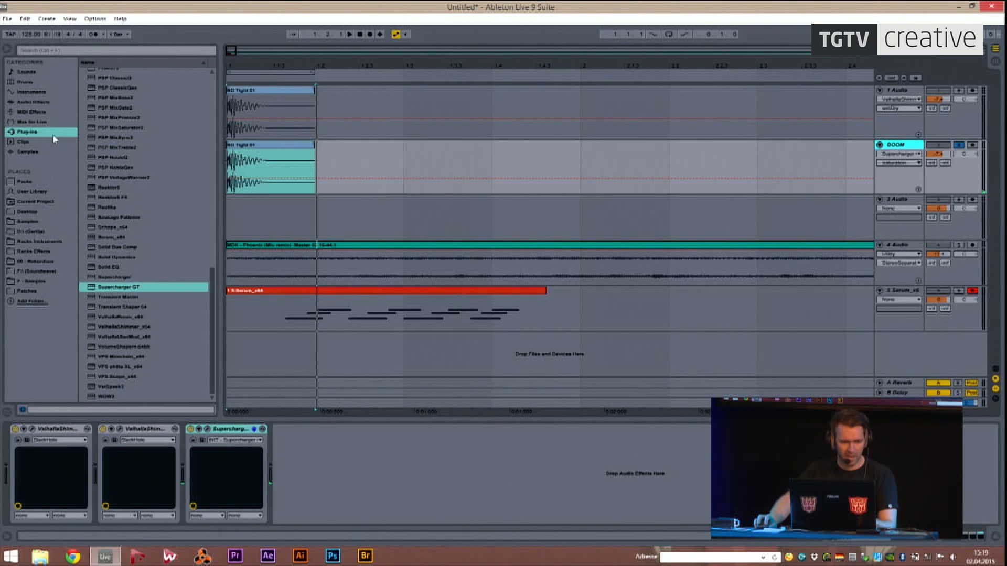
{"action": "left_click", "coordinate": [33, 103]}
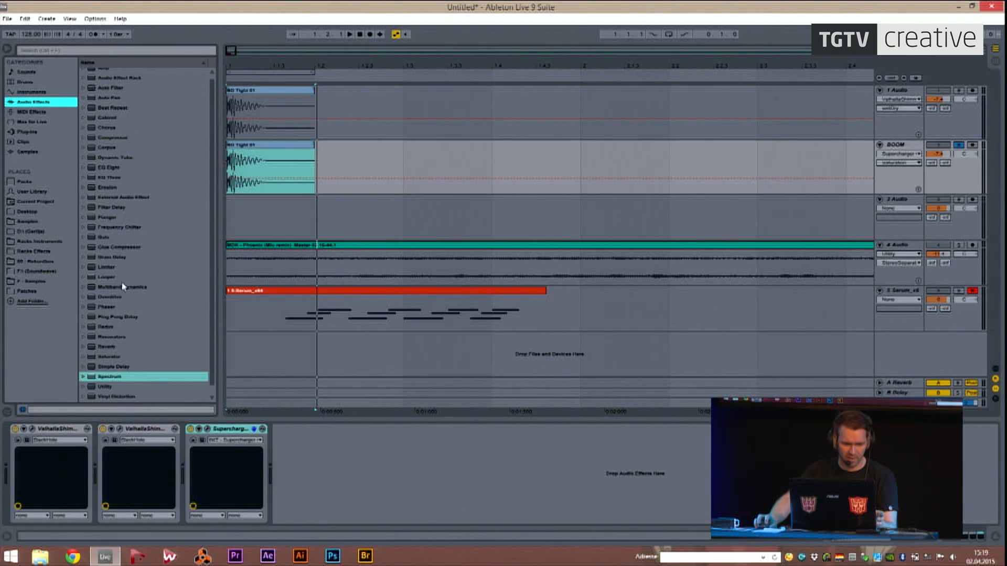
{"action": "left_click", "coordinate": [107, 268]}
{"action": "left_click_drag", "start_coordinate": [111, 271], "coordinate": [340, 485]}
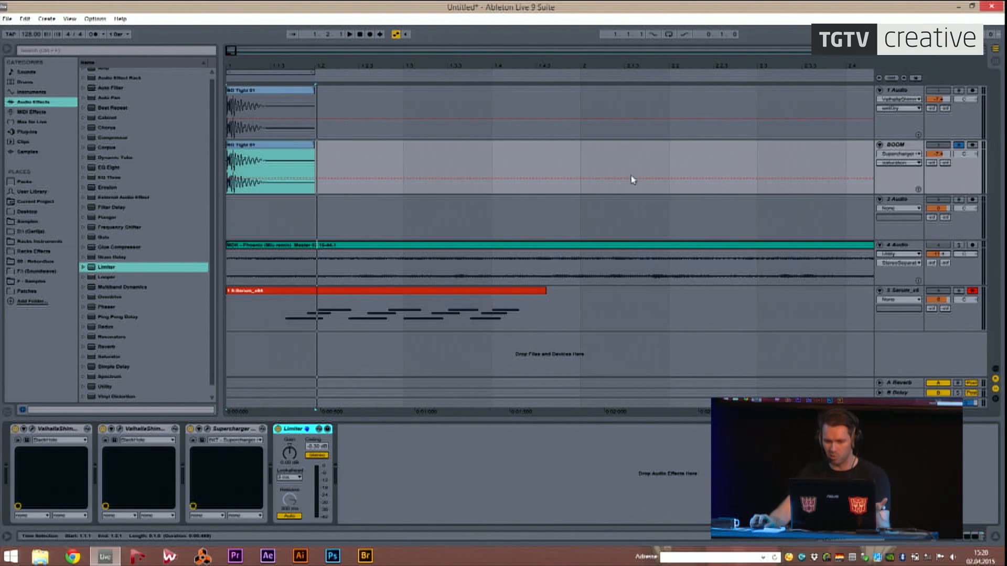
Set the BOOM track's volume to -10 dB, and compare its device chain with that of the original kick track.
{"action": "left_click", "coordinate": [895, 145]}
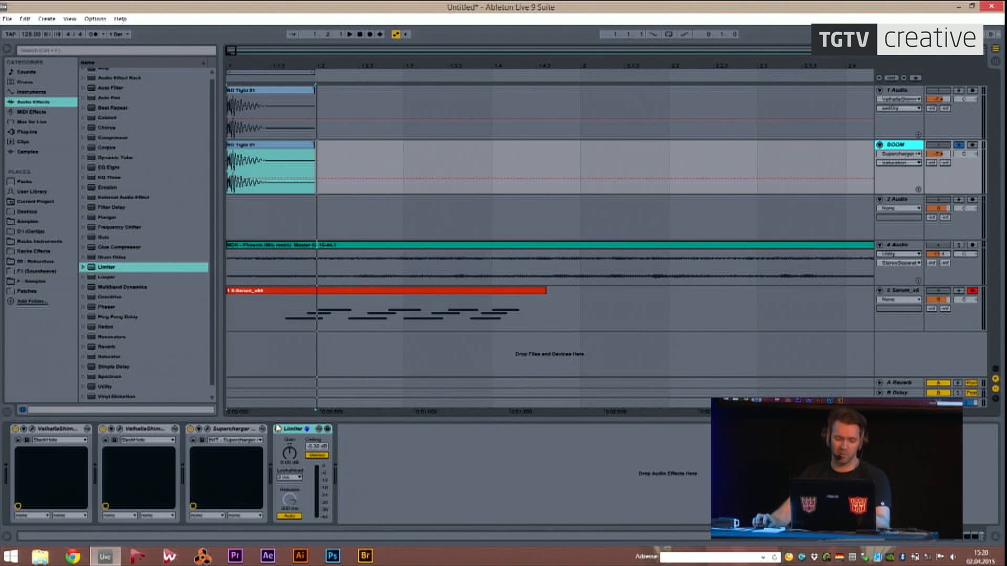
{"action": "left_click", "coordinate": [294, 437]}
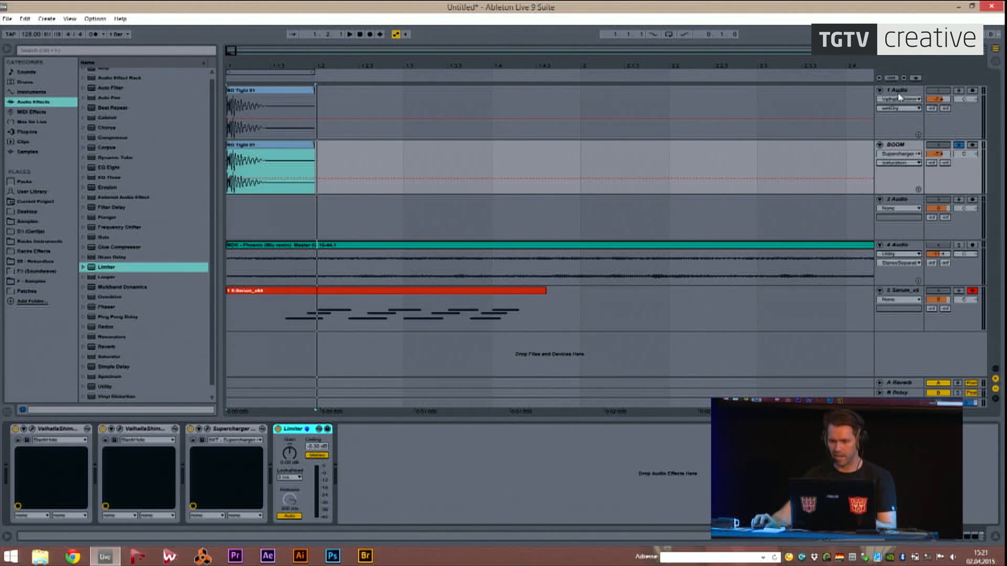
{"action": "left_click", "coordinate": [898, 149]}
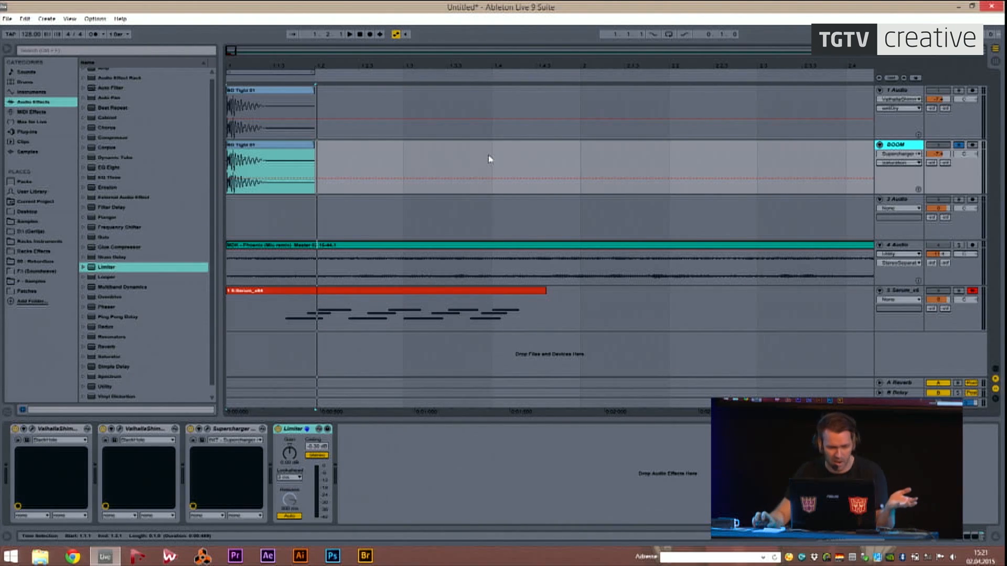
{"action": "left_click", "coordinate": [939, 155]}
{"action": "type", "text": "-10"}
{"action": "key", "text": "Return"}
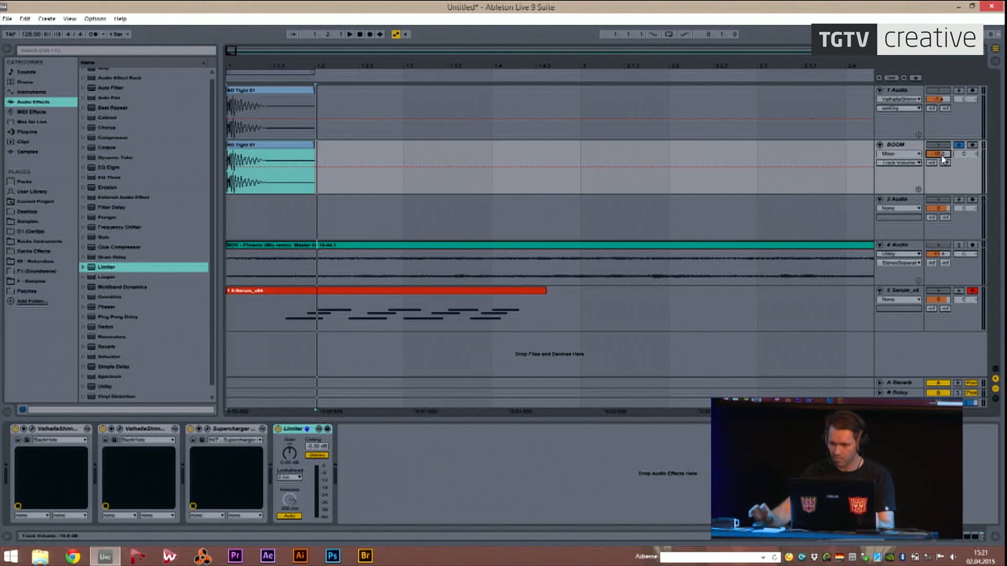
{"action": "left_click", "coordinate": [899, 145]}
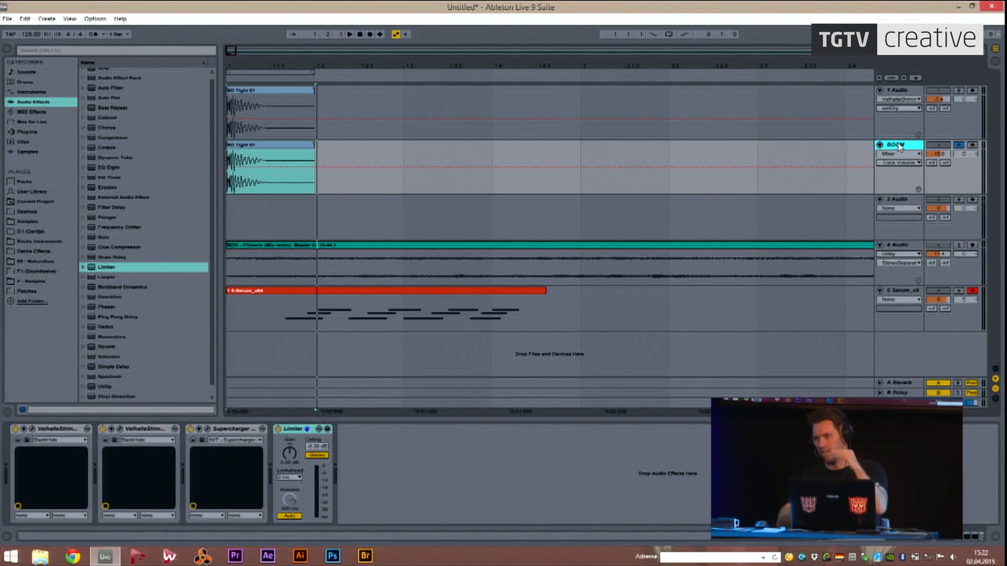
{"action": "left_click", "coordinate": [905, 95]}
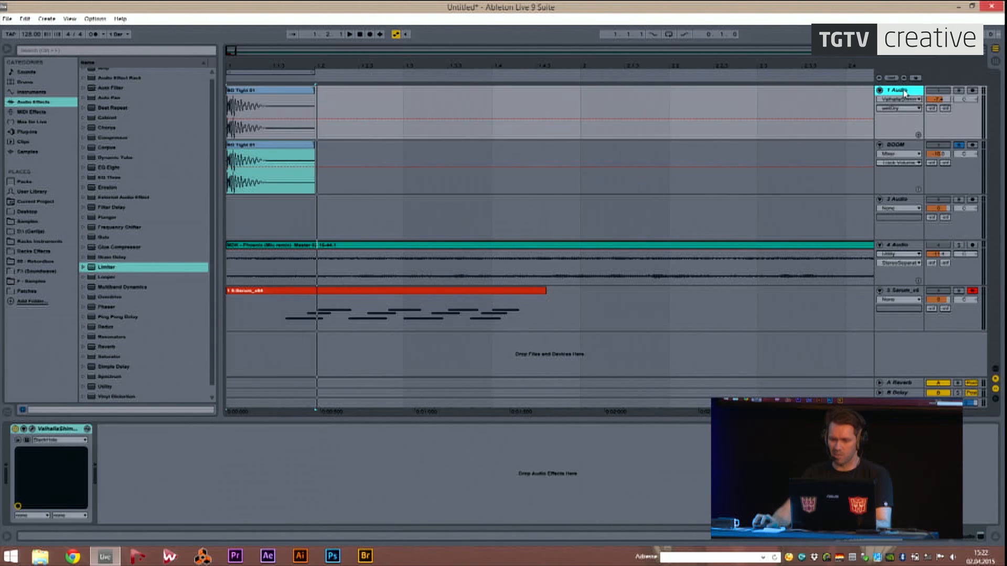
{"action": "left_click", "coordinate": [906, 145]}
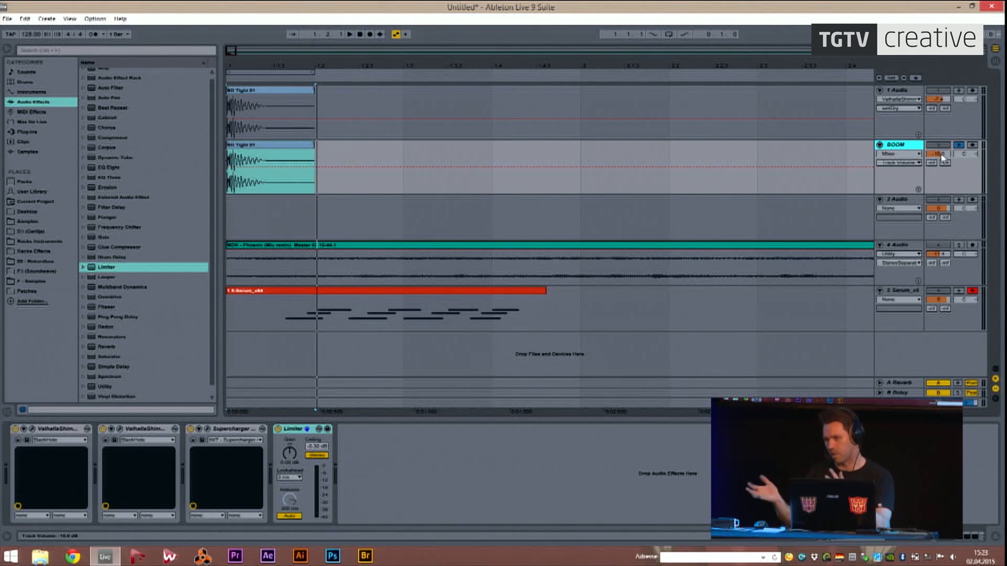
Try different Limiter gain amounts while auditioning the BOOM kick and return the gain to 0 dB.
{"action": "left_click", "coordinate": [291, 457]}
{"action": "key", "text": "space"}
{"action": "key", "text": "space"}
{"action": "left_click_drag", "start_coordinate": [293, 459], "coordinate": [292, 410]}
{"action": "key", "text": "space"}
{"action": "key", "text": "space"}
{"action": "key", "text": "space"}
{"action": "key", "text": "space"}
{"action": "left_click_drag", "start_coordinate": [293, 459], "coordinate": [292, 514]}
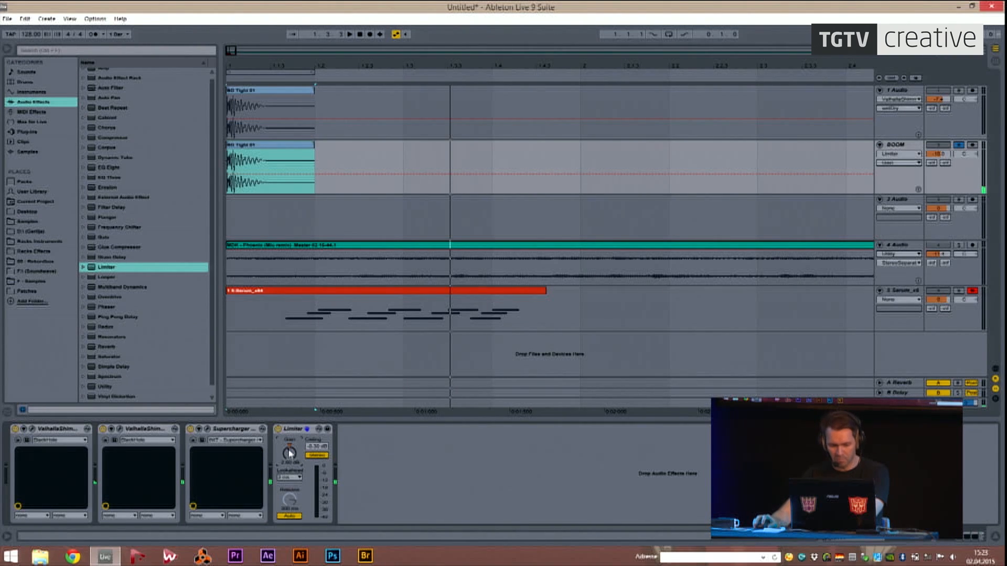
{"action": "left_click_drag", "start_coordinate": [289, 453], "coordinate": [288, 448]}
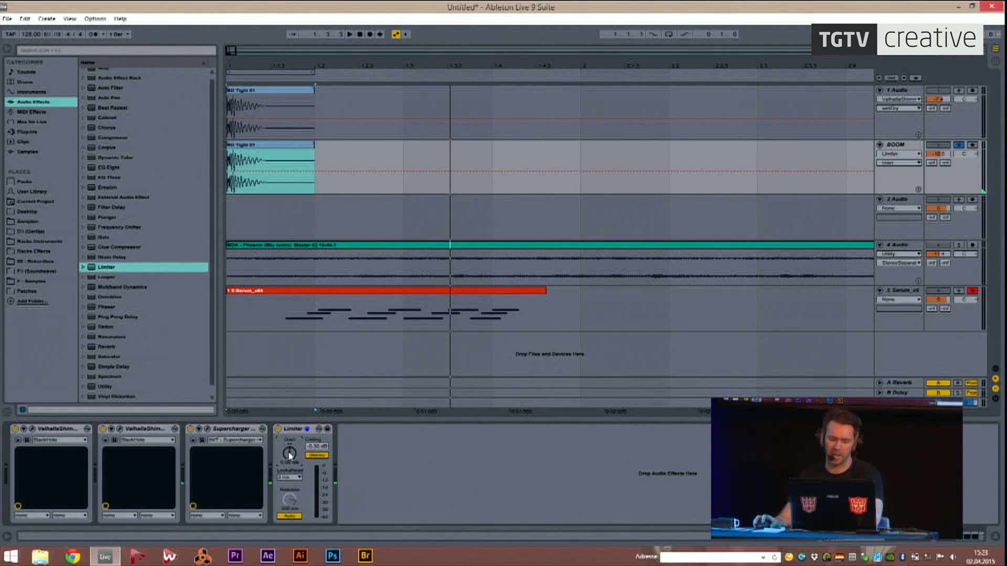
{"action": "left_click", "coordinate": [377, 461]}
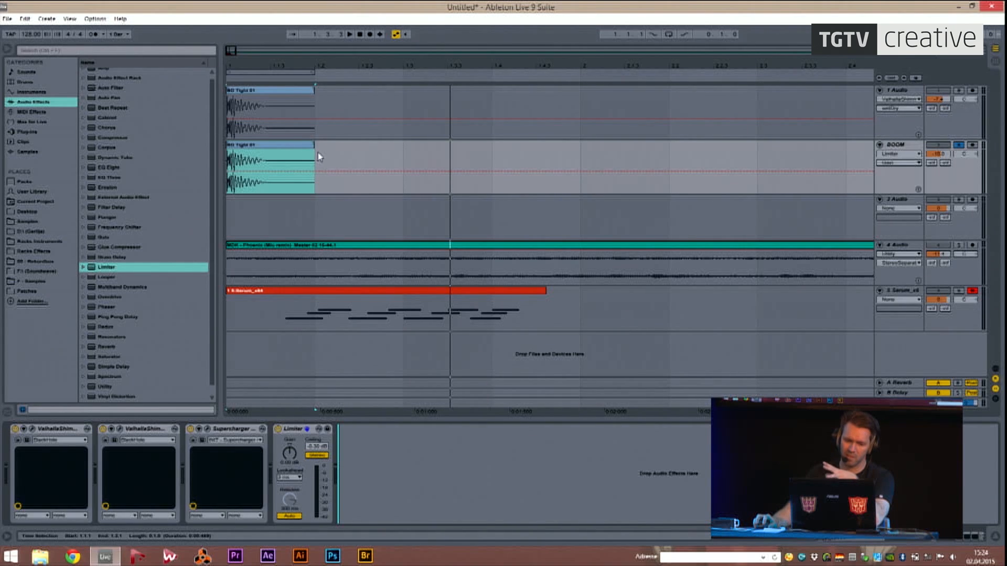
Shorten the BOOM kick clip to about 0.19 s and fade out its tail.
{"action": "left_click_drag", "start_coordinate": [312, 147], "coordinate": [223, 152]}
{"action": "key", "text": "space"}
{"action": "left_click_drag", "start_coordinate": [241, 61], "coordinate": [236, 152]}
{"action": "left_click_drag", "start_coordinate": [252, 63], "coordinate": [231, 64]}
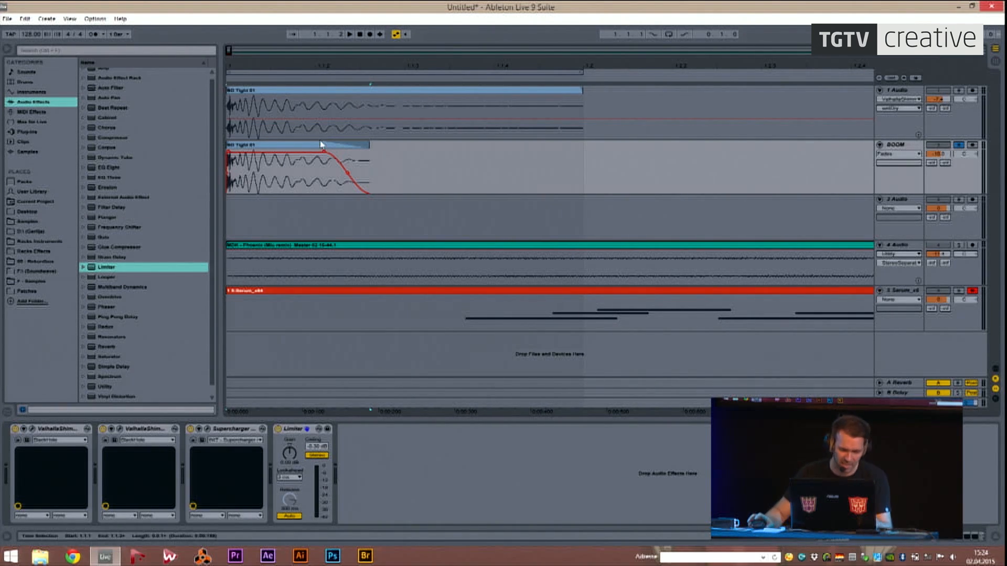
{"action": "left_click_drag", "start_coordinate": [407, 68], "coordinate": [407, 50]}
{"action": "left_click_drag", "start_coordinate": [308, 64], "coordinate": [278, 62]}
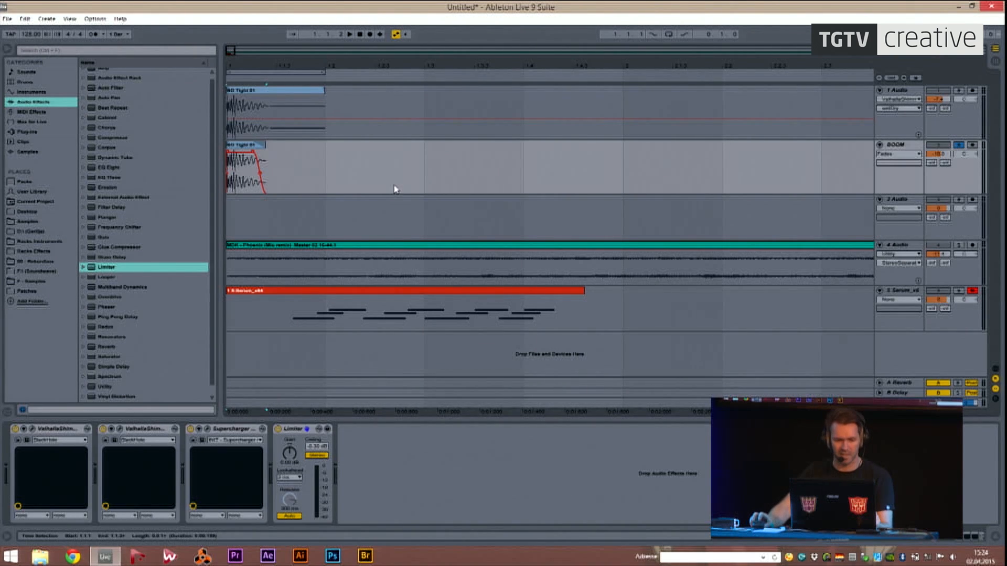
{"action": "left_click_drag", "start_coordinate": [286, 67], "coordinate": [287, 31]}
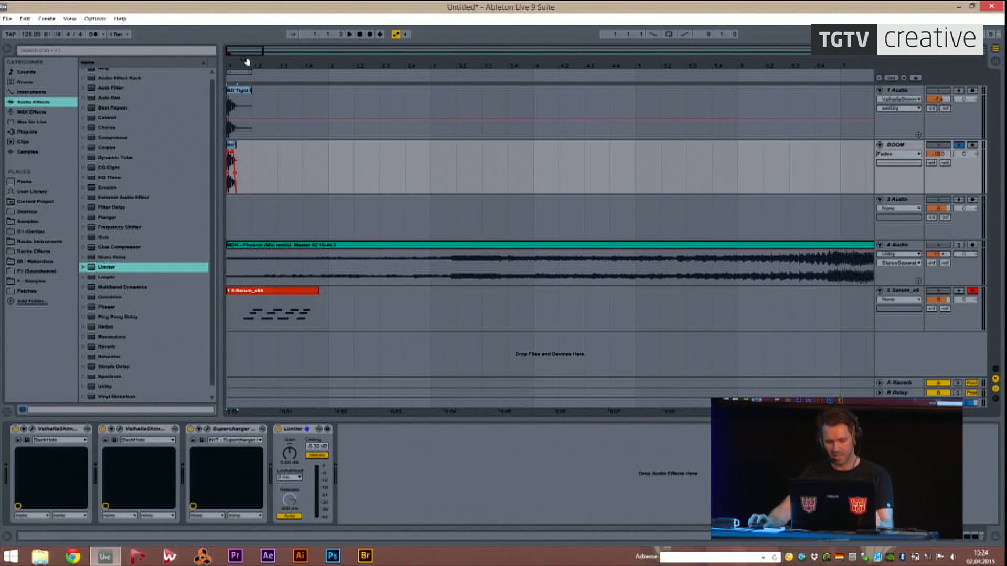
Raise the Limiter's gain to about 6.2 dB while repeatedly auditioning the shortened BOOM kick.
{"action": "left_click", "coordinate": [295, 431]}
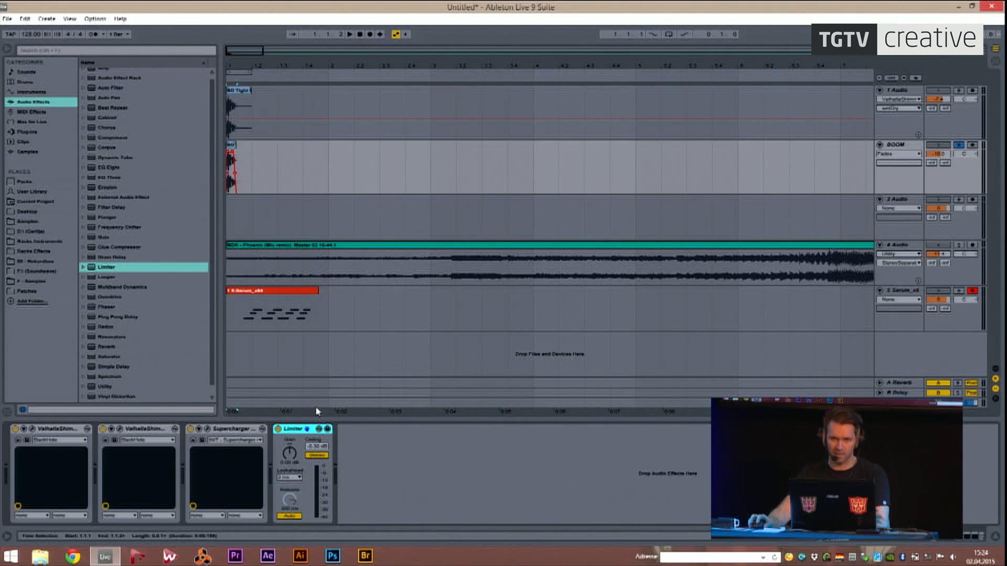
{"action": "left_click_drag", "start_coordinate": [290, 453], "coordinate": [289, 431]}
{"action": "key", "text": "space"}
{"action": "key", "text": "space"}
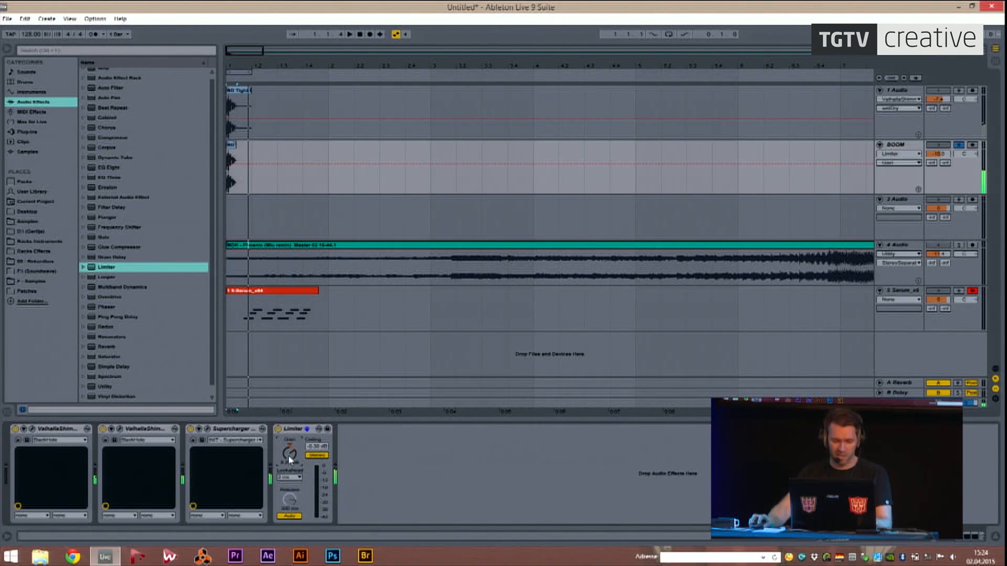
{"action": "key", "text": "space"}
{"action": "mouse_move", "coordinate": [294, 457]}
{"action": "left_mouse_down"}
{"action": "mouse_move", "coordinate": [294, 444]}
{"action": "mouse_move", "coordinate": [295, 468]}
{"action": "left_mouse_up"}
{"action": "key", "text": "space"}
{"action": "key", "text": "space"}
{"action": "key", "text": "space"}
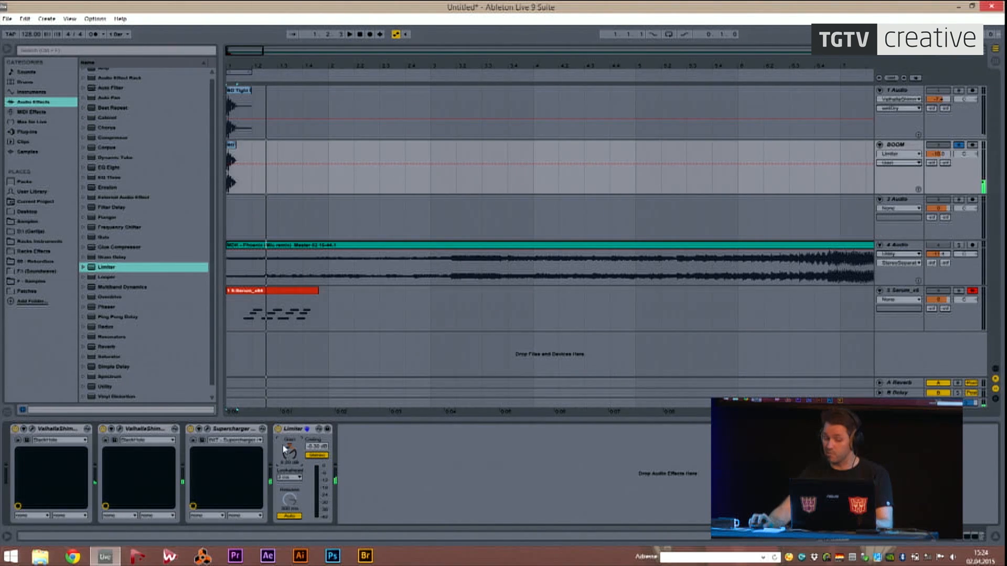
{"action": "key", "text": "space"}
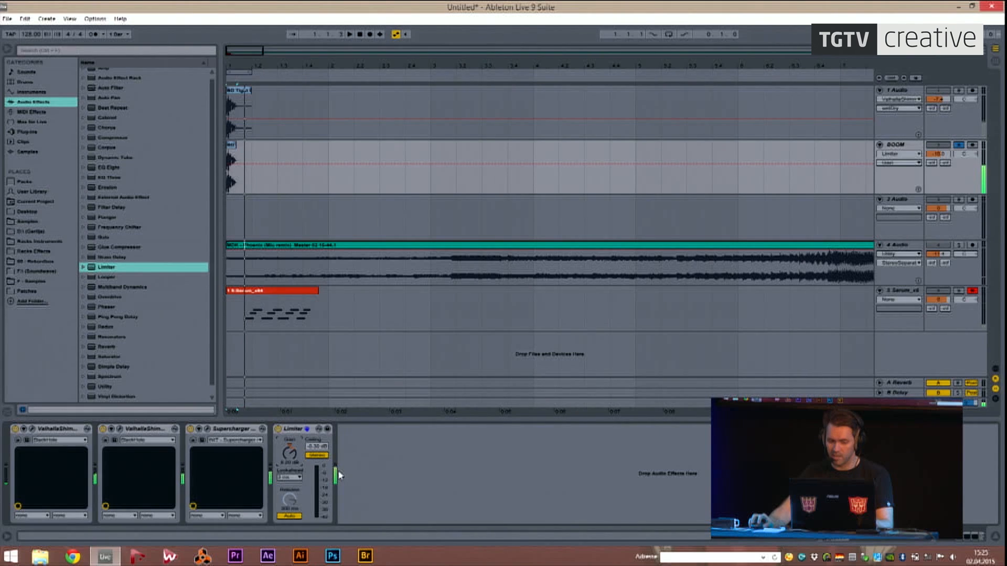
{"action": "key", "text": "space"}
{"action": "key", "text": "space"}
Add a Utility after Supercharger GT on the BOOM track, and switch off and delete the Limiter.
{"action": "left_click", "coordinate": [278, 429]}
{"action": "mouse_move", "coordinate": [106, 390]}
{"action": "left_mouse_down"}
{"action": "mouse_move", "coordinate": [258, 471]}
{"action": "mouse_move", "coordinate": [312, 445]}
{"action": "mouse_move", "coordinate": [296, 449]}
{"action": "mouse_move", "coordinate": [297, 469]}
{"action": "mouse_move", "coordinate": [297, 459]}
{"action": "left_mouse_up"}
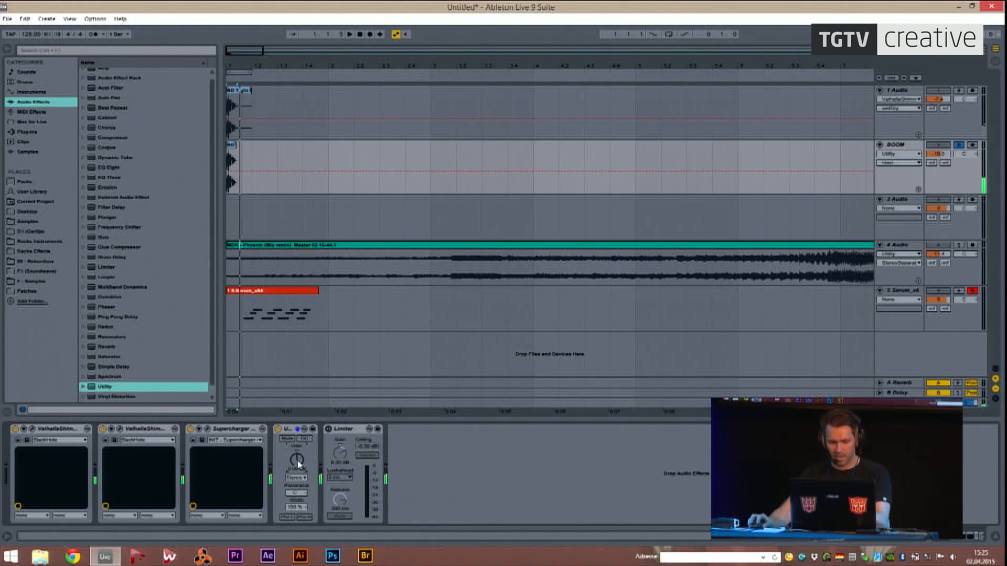
{"action": "left_click", "coordinate": [547, 490]}
{"action": "left_click", "coordinate": [347, 430]}
{"action": "key", "text": "Delete"}
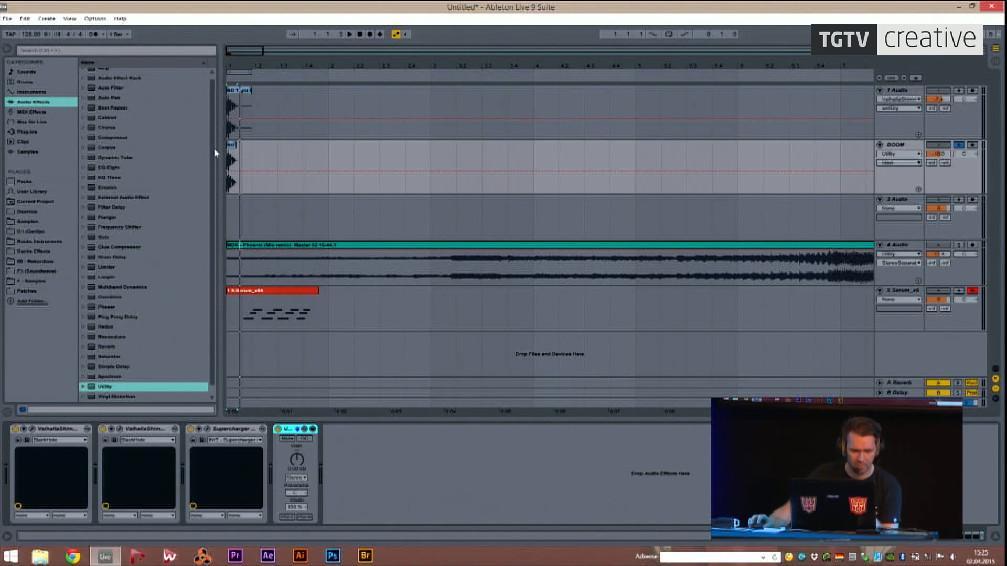
Insert FabFilter Pro-Q 2 before Supercharger GT and replace its low-cut band with a midrange bell boost of about 9 dB.
{"action": "left_click", "coordinate": [33, 132]}
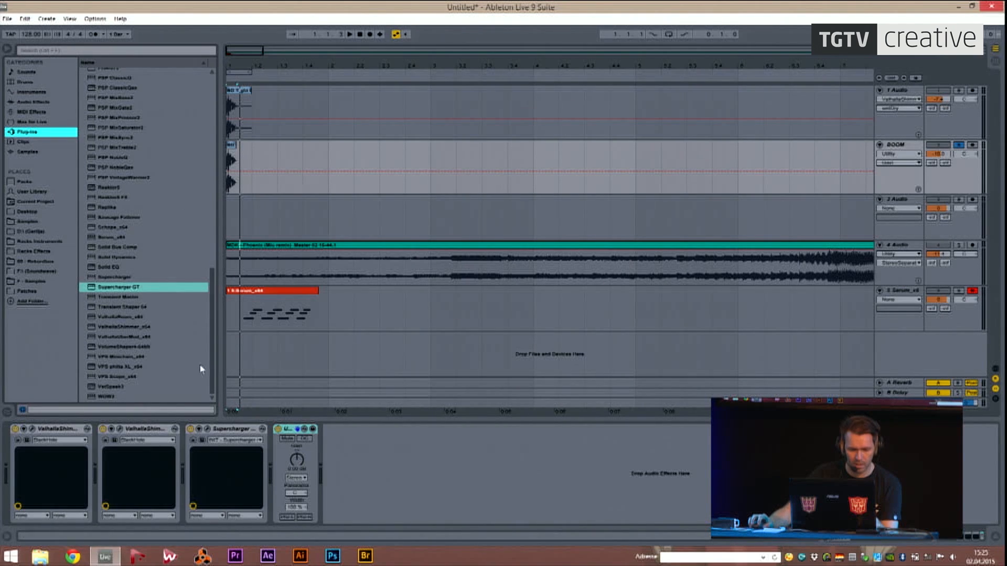
{"action": "scroll", "coordinate": [147, 273], "scroll_direction": "up", "scroll_amount": 10}
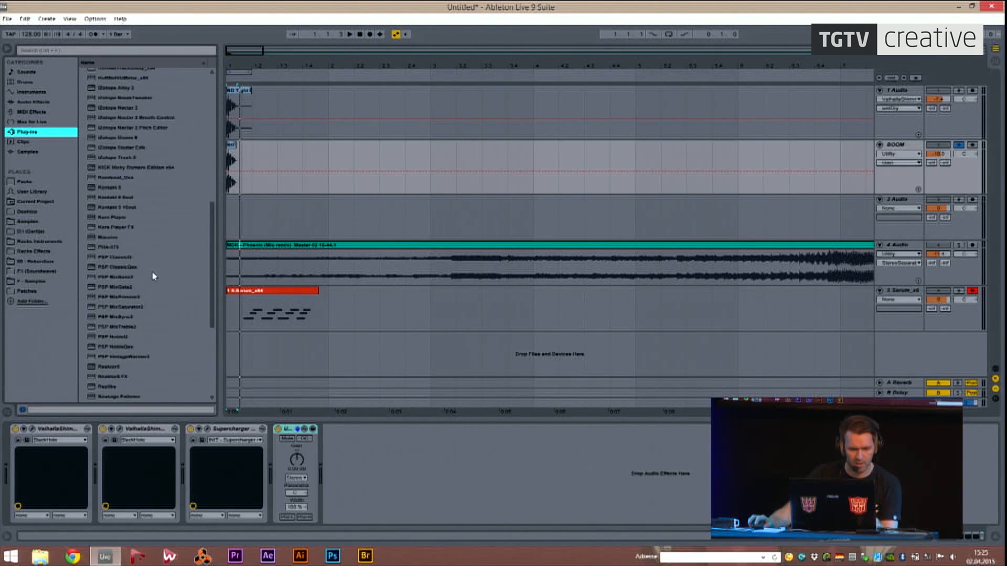
{"action": "left_click", "coordinate": [121, 129]}
{"action": "left_click_drag", "start_coordinate": [117, 138], "coordinate": [202, 473]}
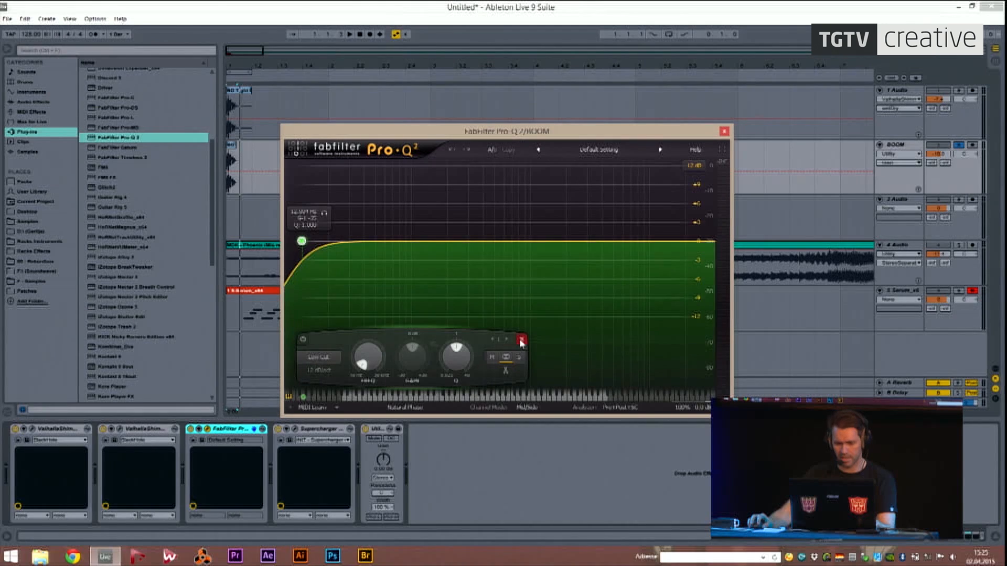
{"action": "left_click", "coordinate": [521, 340]}
{"action": "left_click_drag", "start_coordinate": [526, 241], "coordinate": [504, 182]}
Raise Pro-Q 2's output level to about +20 dB and lower the Utility's gain to compensate.
{"action": "mouse_move", "coordinate": [703, 410]}
{"action": "left_click_drag", "start_coordinate": [697, 358], "coordinate": [708, 382]}
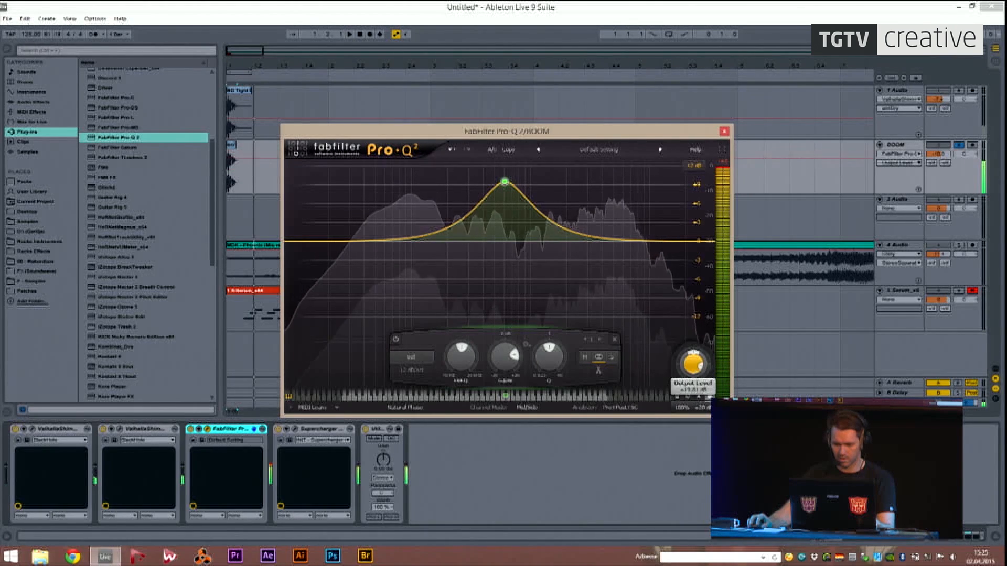
{"action": "left_click_drag", "start_coordinate": [383, 460], "coordinate": [384, 481]}
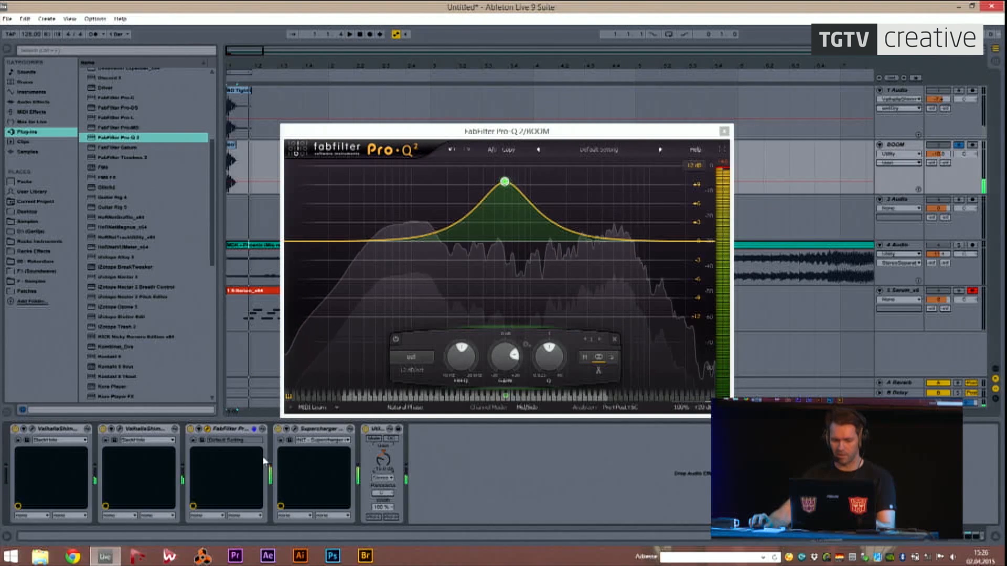
{"action": "left_click", "coordinate": [403, 477]}
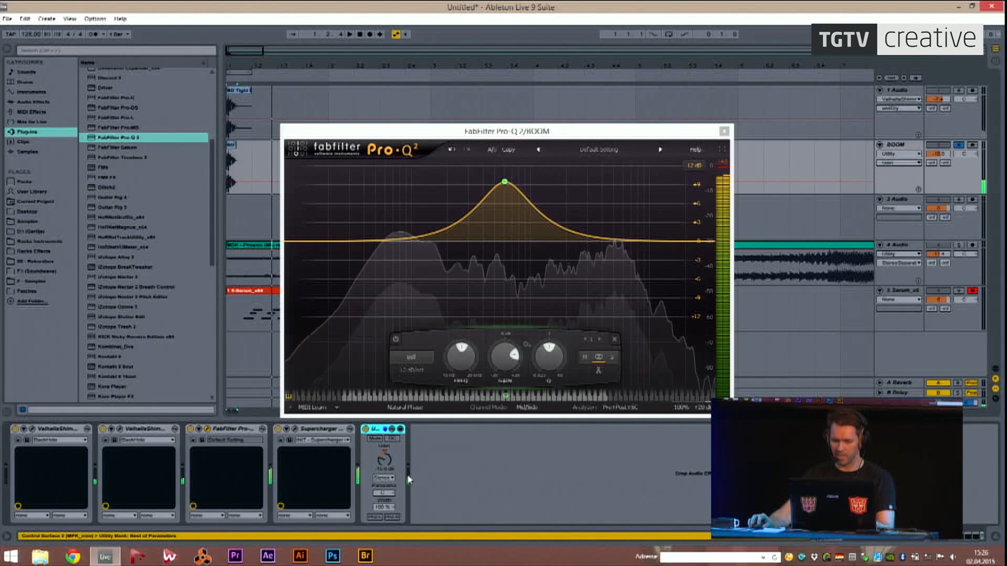
Open the Supercharger GT window and arrange it beside the Pro-Q 2 window without overlap.
{"action": "left_click", "coordinate": [296, 431]}
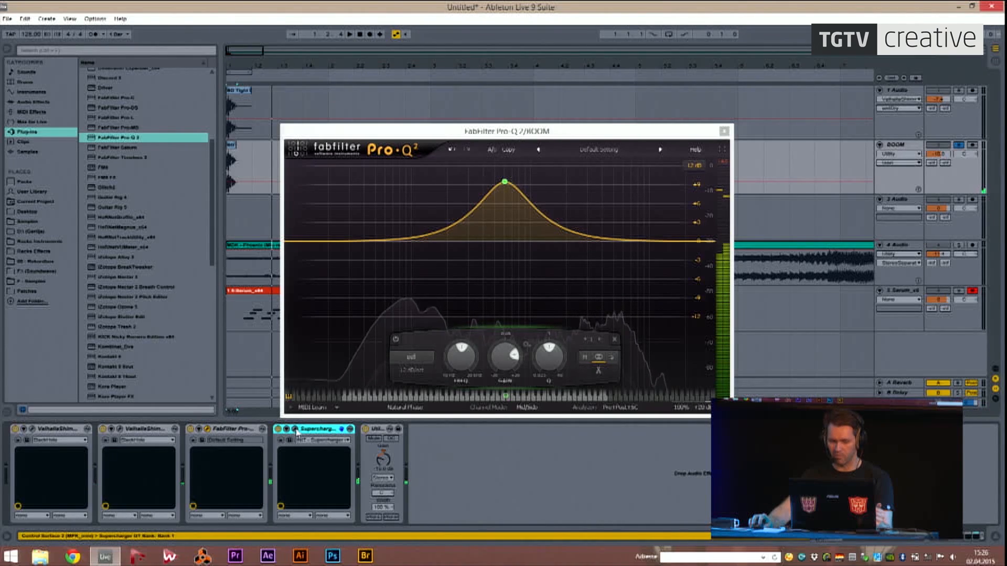
{"action": "left_click", "coordinate": [294, 430]}
{"action": "left_click_drag", "start_coordinate": [525, 132], "coordinate": [267, 87]}
{"action": "left_click_drag", "start_coordinate": [664, 318], "coordinate": [699, 274]}
{"action": "left_click_drag", "start_coordinate": [369, 90], "coordinate": [391, 89]}
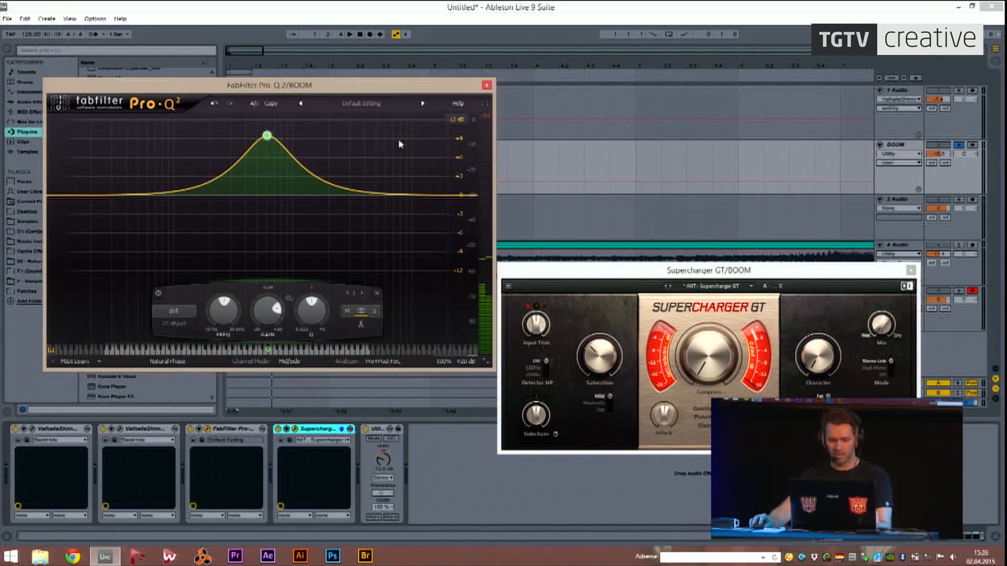
Move Supercharger GT ahead of Pro-Q 2 in the BOOM track's device chain.
{"action": "left_click_drag", "start_coordinate": [316, 429], "coordinate": [193, 441]}
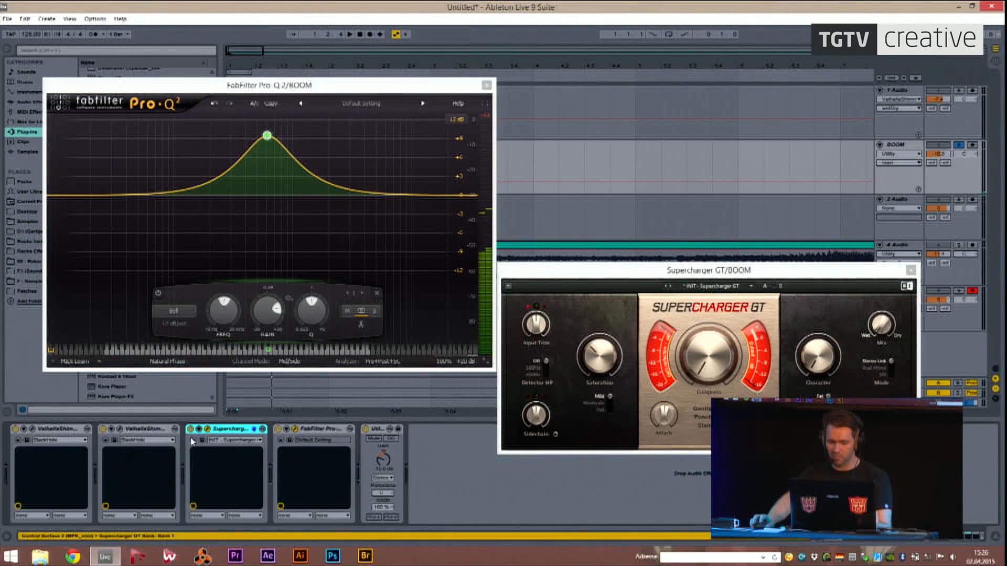
{"action": "left_click", "coordinate": [326, 431]}
{"action": "left_click", "coordinate": [295, 430]}
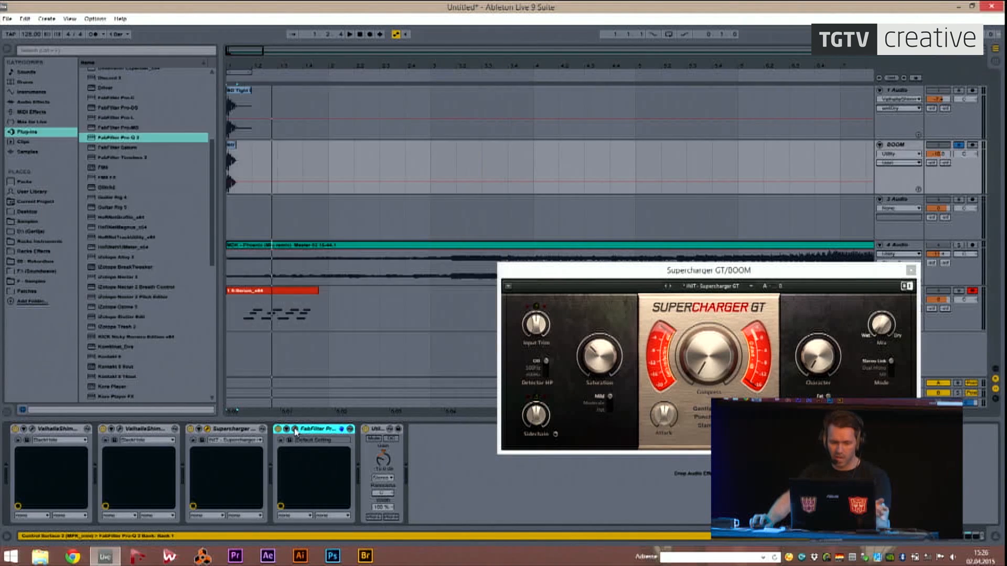
Raise Pro-Q 2's output level to about +26 dB and reduce the Utility's gain further while playing the kick.
{"action": "left_click", "coordinate": [295, 430]}
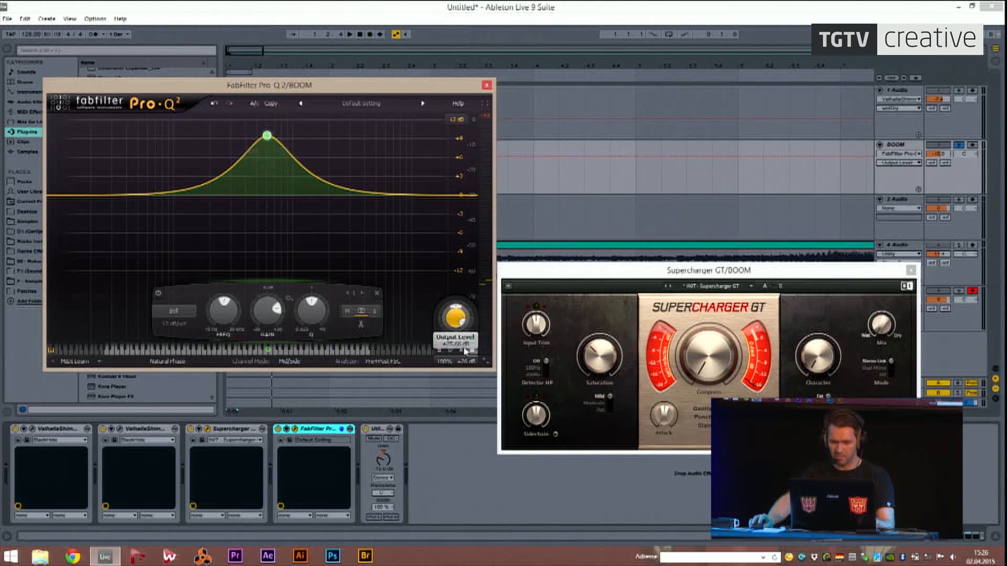
{"action": "key", "text": "space"}
{"action": "left_click", "coordinate": [383, 460]}
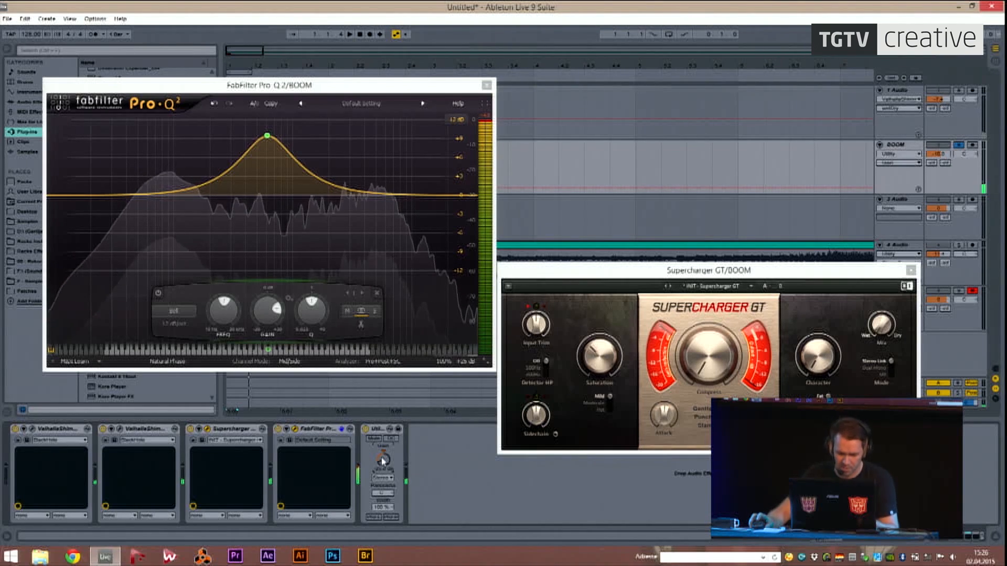
Play the kick, rearrange the Supercharger GT and Pro-Q 2 windows to match the device order, and adjust the Utility's gain.
{"action": "key", "text": "space"}
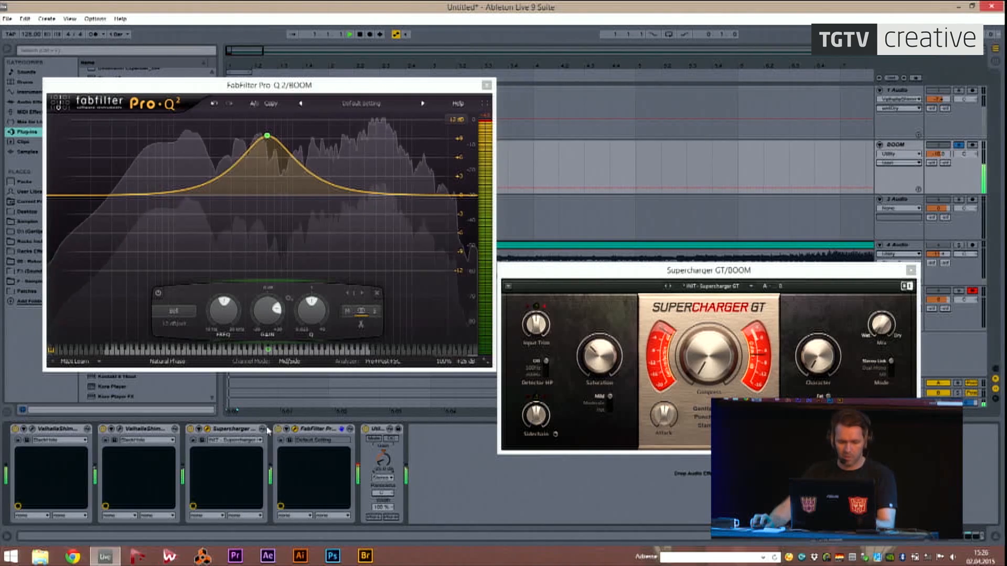
{"action": "left_click", "coordinate": [236, 433]}
{"action": "left_click_drag", "start_coordinate": [748, 269], "coordinate": [768, 216]}
{"action": "left_click_drag", "start_coordinate": [682, 222], "coordinate": [114, 142]}
{"action": "left_click_drag", "start_coordinate": [208, 87], "coordinate": [639, 70]}
{"action": "left_click_drag", "start_coordinate": [54, 142], "coordinate": [144, 135]}
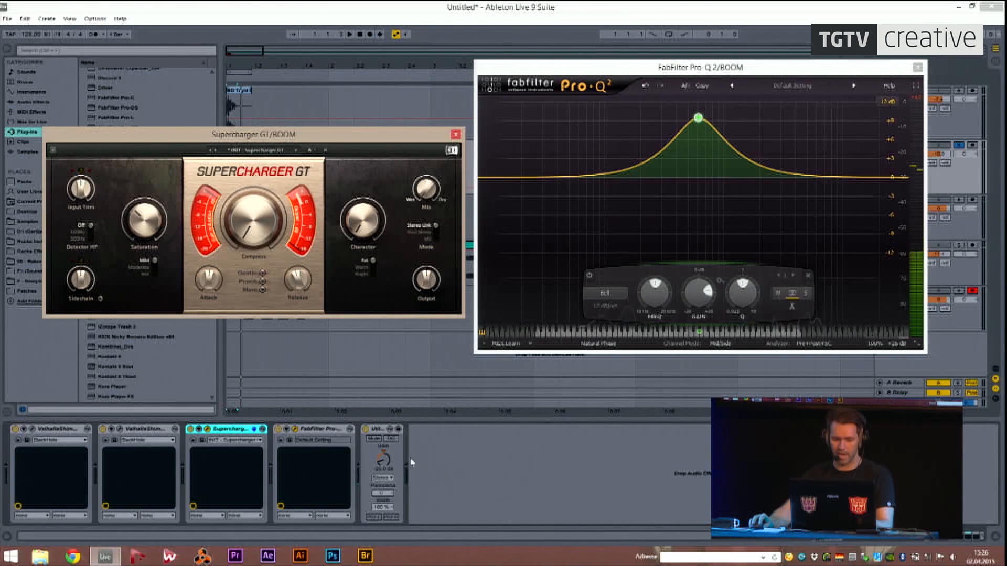
{"action": "left_click", "coordinate": [387, 460]}
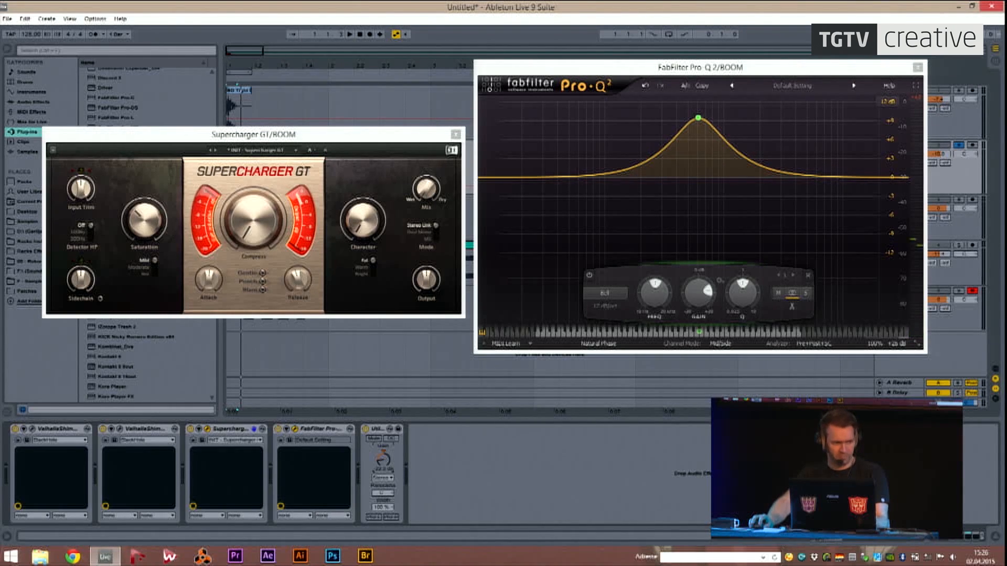
Move Supercharger GT behind Pro-Q 2 in the BOOM chain and swap the two plug-in windows to match.
{"action": "left_click", "coordinate": [237, 430]}
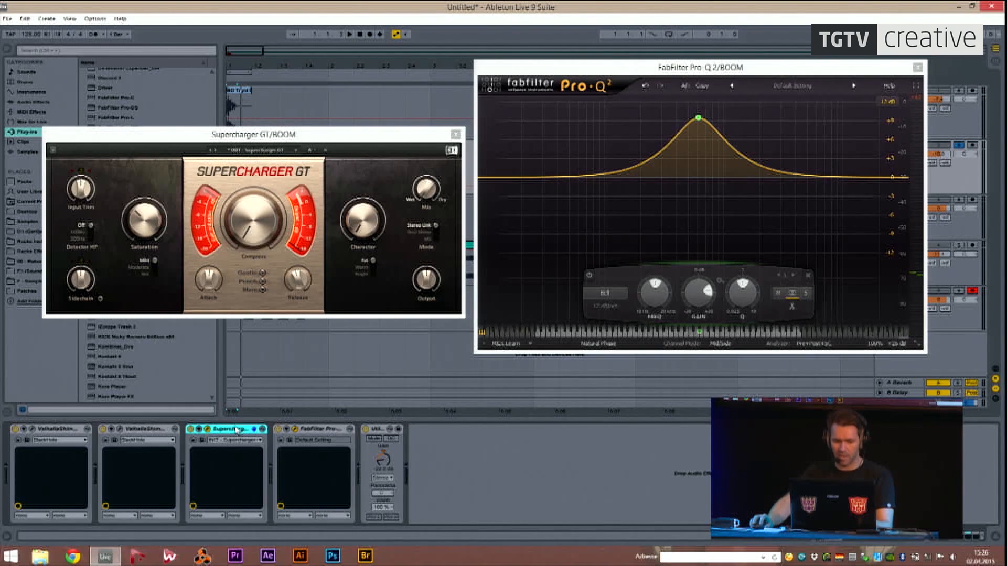
{"action": "left_click_drag", "start_coordinate": [308, 436], "coordinate": [343, 435]}
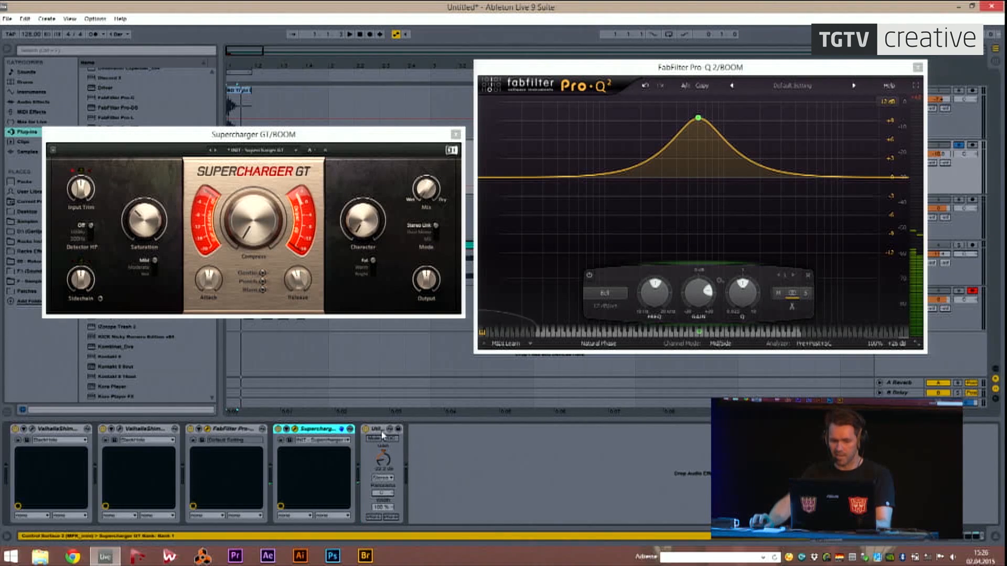
{"action": "left_click_drag", "start_coordinate": [375, 136], "coordinate": [787, 159]}
{"action": "left_click_drag", "start_coordinate": [792, 69], "coordinate": [363, 71]}
{"action": "left_click_drag", "start_coordinate": [593, 149], "coordinate": [664, 145]}
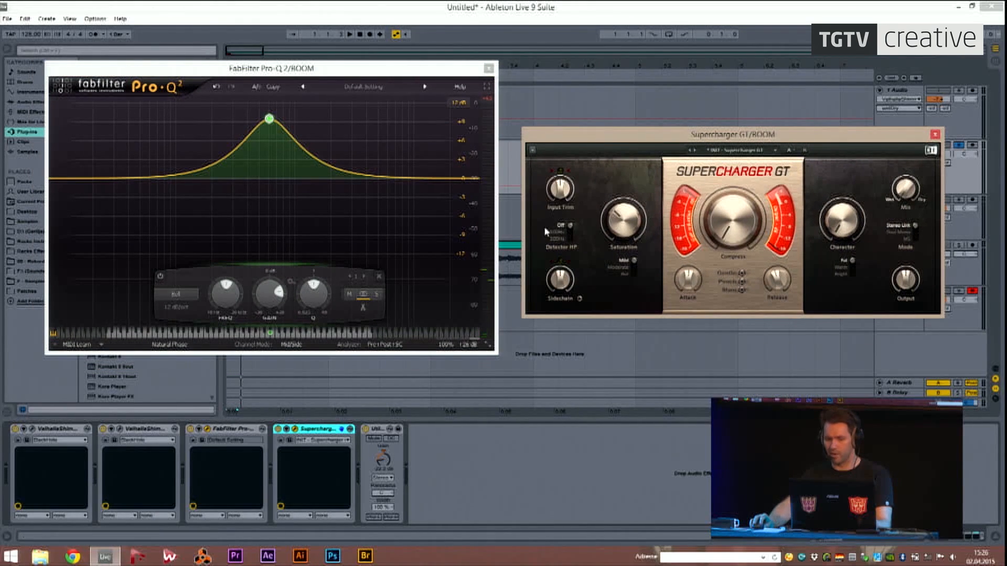
Raise Pro-Q 2's output level to about +35 dB and readjust the Utility's gain around kick playback.
{"action": "left_click_drag", "start_coordinate": [470, 345], "coordinate": [470, 355]}
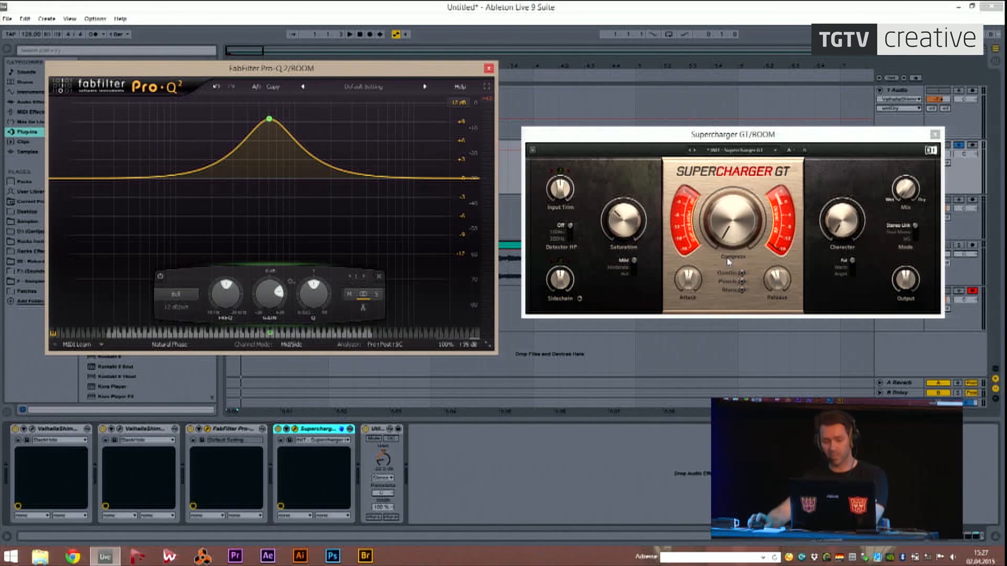
{"action": "left_click", "coordinate": [631, 227]}
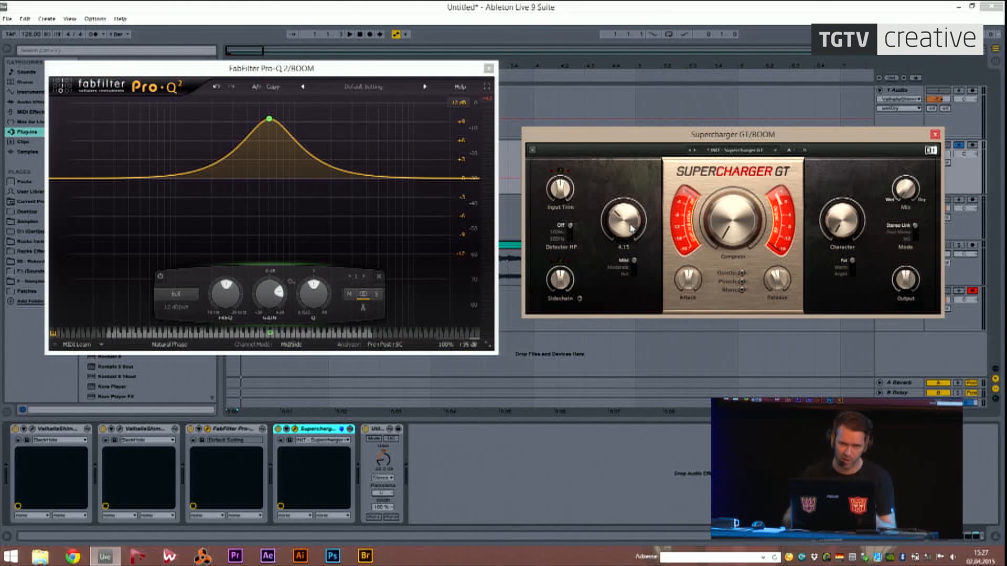
{"action": "key", "text": "space"}
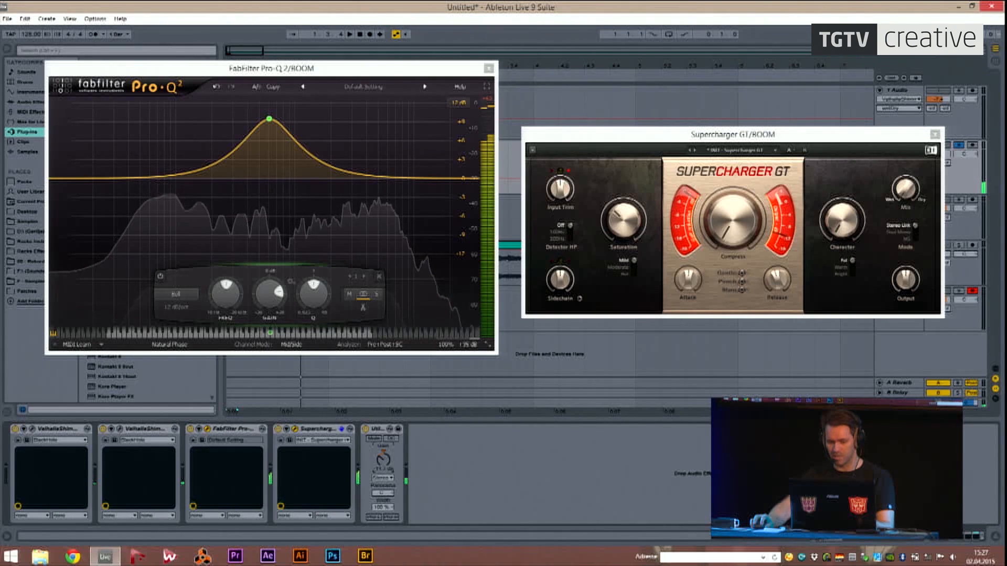
{"action": "key", "text": "space"}
{"action": "left_click_drag", "start_coordinate": [384, 459], "coordinate": [384, 476]}
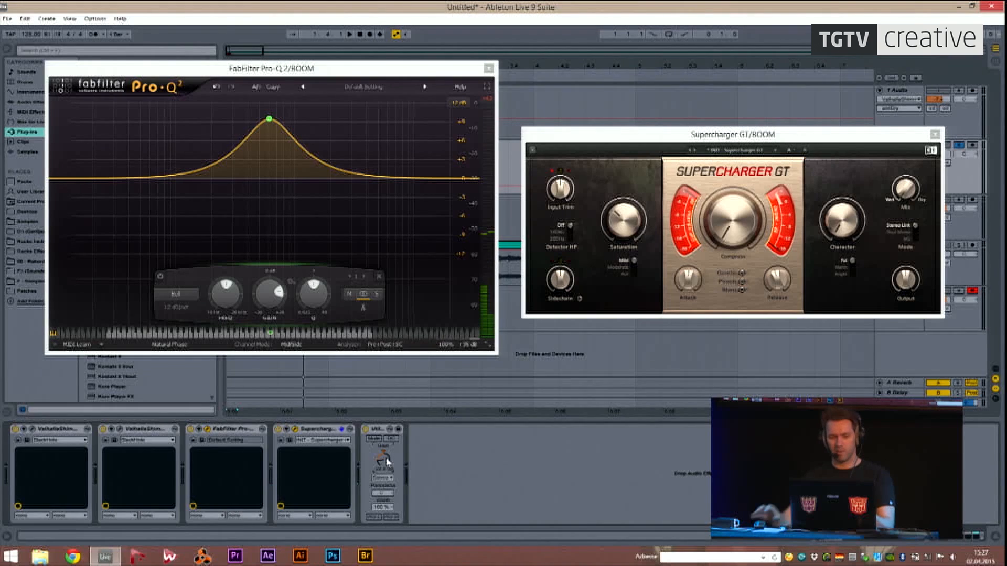
Raise the Pro-Q 2 bell band's boost to about +11 dB and shift it to about 660 Hz.
{"action": "left_click", "coordinate": [268, 110]}
{"action": "left_click", "coordinate": [269, 117]}
{"action": "left_click_drag", "start_coordinate": [269, 120], "coordinate": [274, 109]}
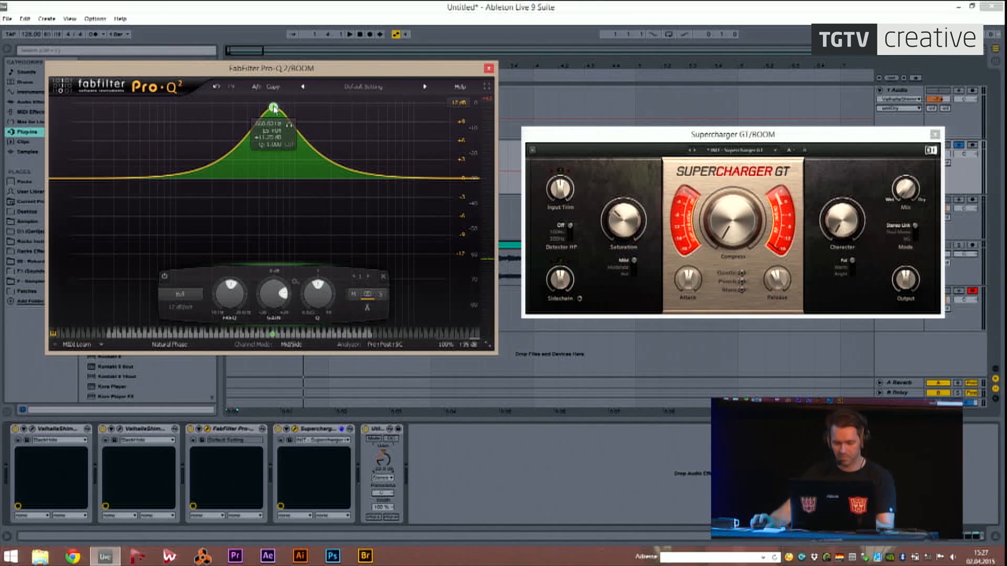
Close the Supercharger GT and Pro-Q 2 windows.
{"action": "left_click", "coordinate": [561, 451]}
{"action": "left_click", "coordinate": [935, 135]}
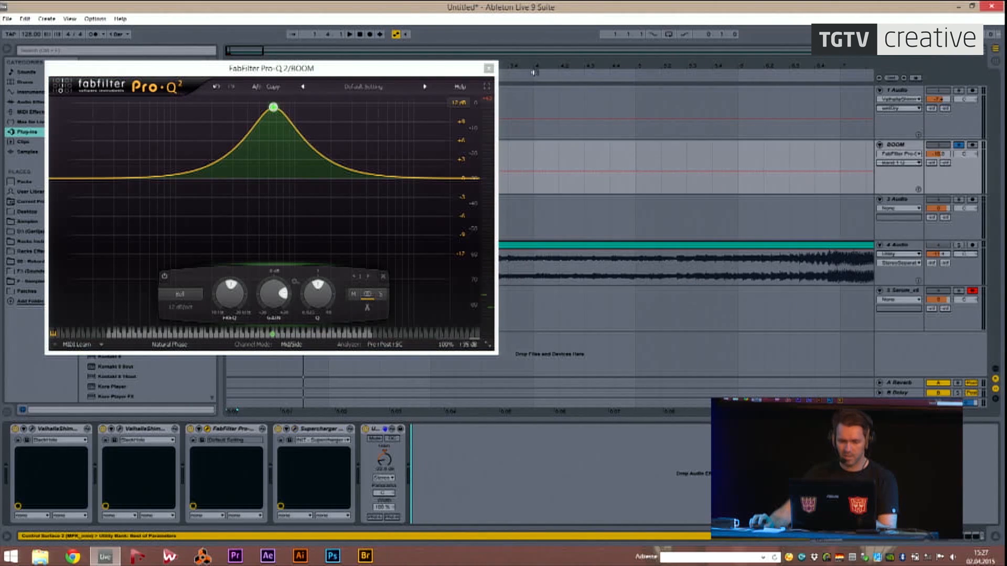
{"action": "left_click", "coordinate": [489, 68]}
Play the BOOM track, move Pro-Q 2 behind Supercharger GT and remove it from the device chain.
{"action": "left_click_drag", "start_coordinate": [232, 66], "coordinate": [233, 64]}
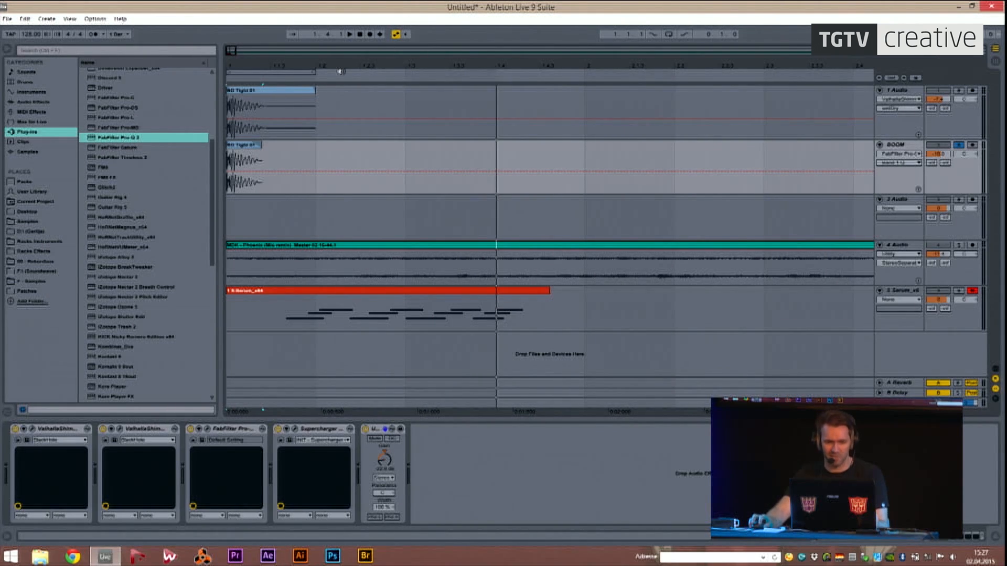
{"action": "left_click_drag", "start_coordinate": [337, 65], "coordinate": [338, 63]}
{"action": "left_click", "coordinate": [894, 145]}
{"action": "key", "text": "space"}
{"action": "left_click_drag", "start_coordinate": [229, 430], "coordinate": [328, 436]}
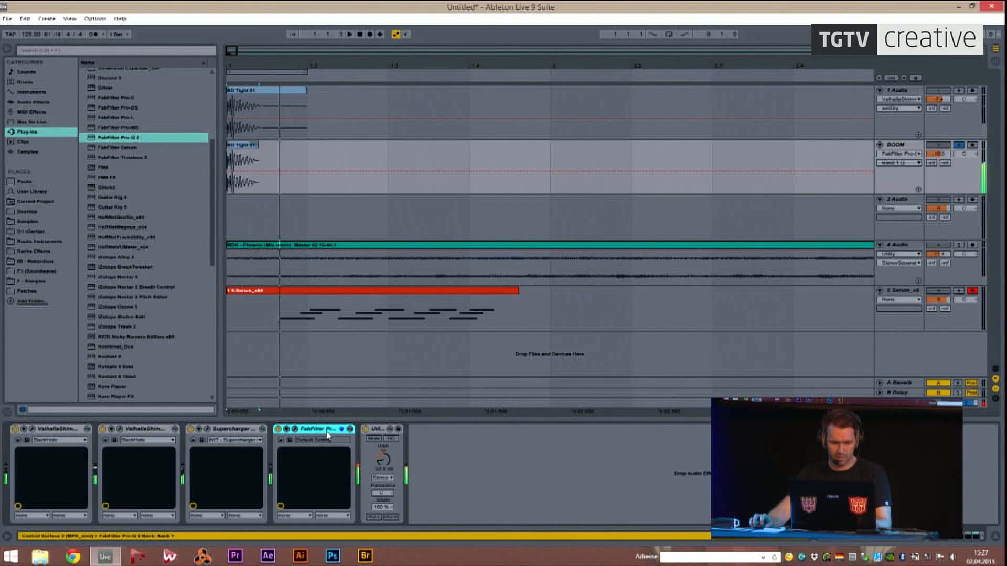
{"action": "key", "text": "Delete"}
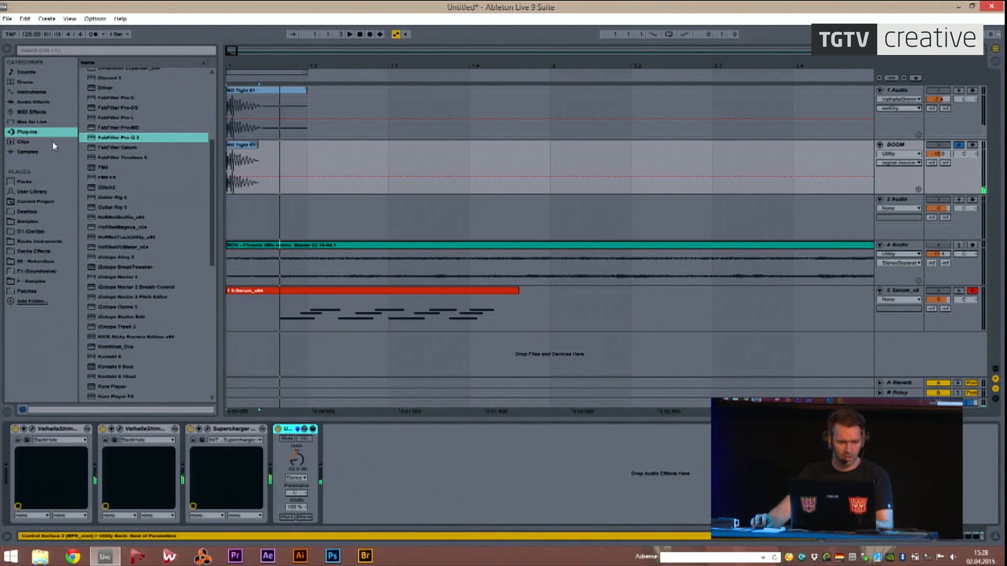
Replace the Utility at the end of the BOOM chain with a Limiter and raise the Limiter's gain.
{"action": "left_click", "coordinate": [28, 102]}
{"action": "left_click_drag", "start_coordinate": [123, 265], "coordinate": [356, 472]}
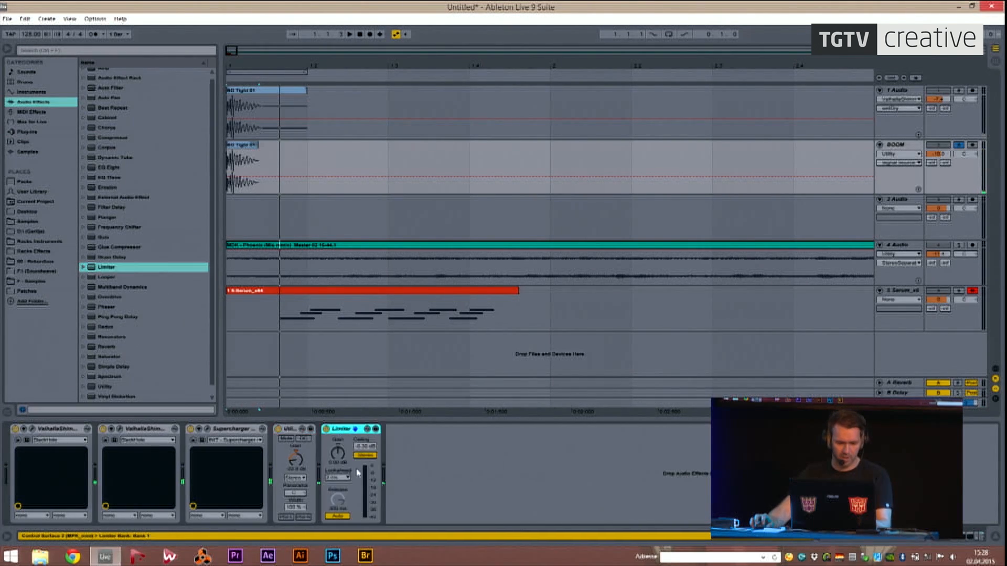
{"action": "left_click", "coordinate": [287, 436]}
{"action": "key", "text": "Delete"}
{"action": "left_click", "coordinate": [290, 460]}
{"action": "left_click_drag", "start_coordinate": [292, 461], "coordinate": [292, 454]}
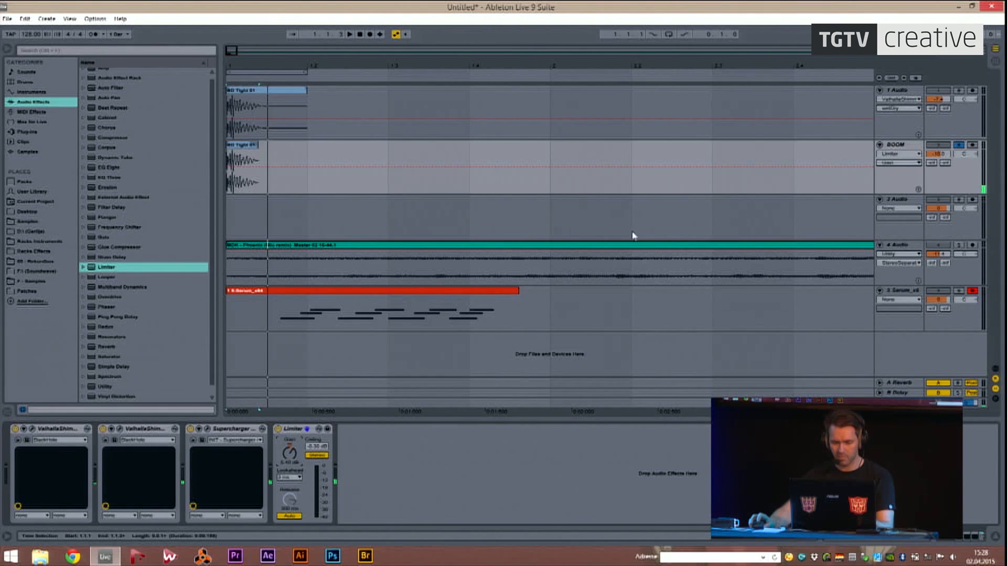
Set track 3 Audio to record from the BOOM track, arming it and setting its volume to about -10 dB.
{"action": "left_click", "coordinate": [909, 203]}
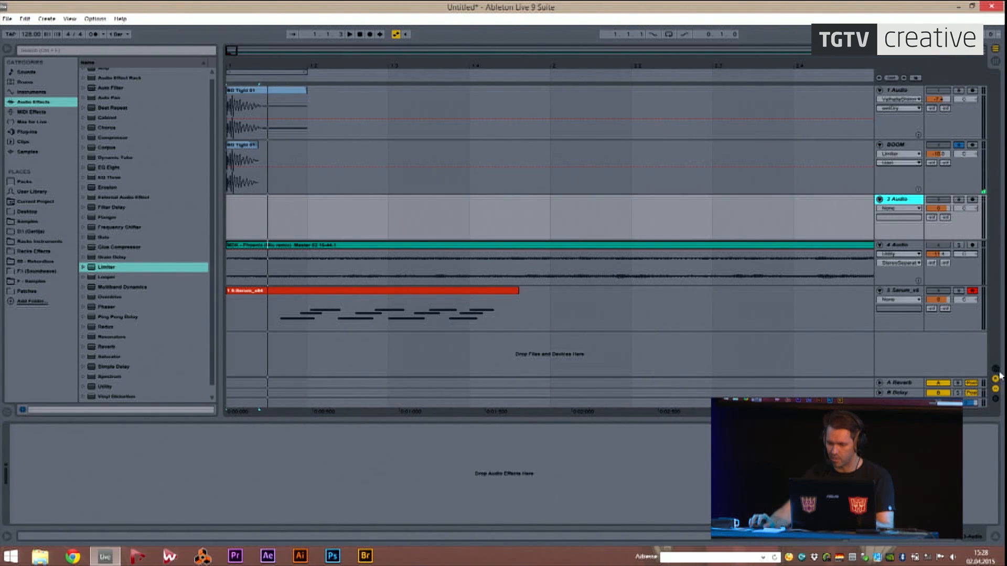
{"action": "left_click", "coordinate": [996, 369]}
{"action": "left_click", "coordinate": [862, 147]}
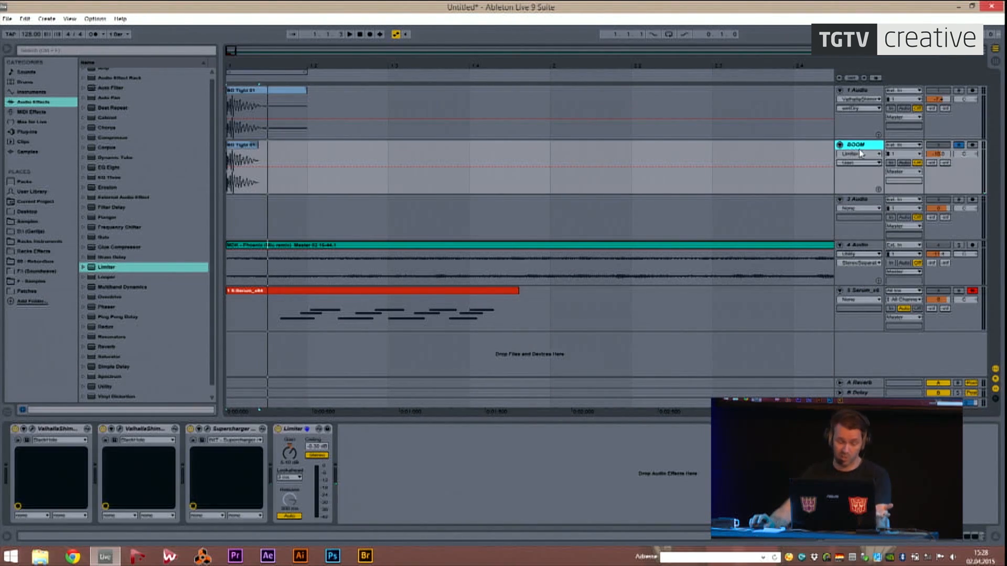
{"action": "left_click", "coordinate": [918, 201]}
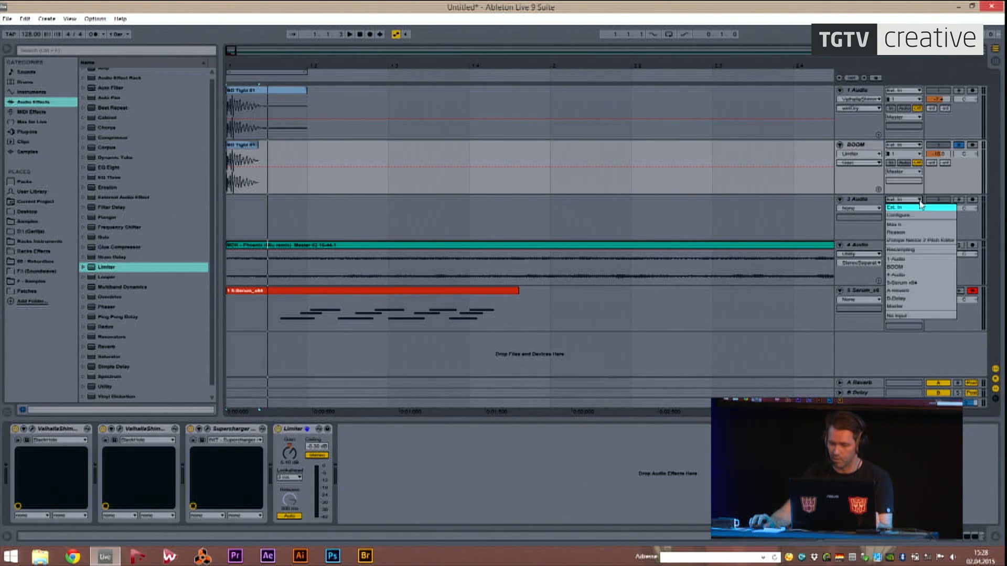
{"action": "left_click", "coordinate": [913, 267]}
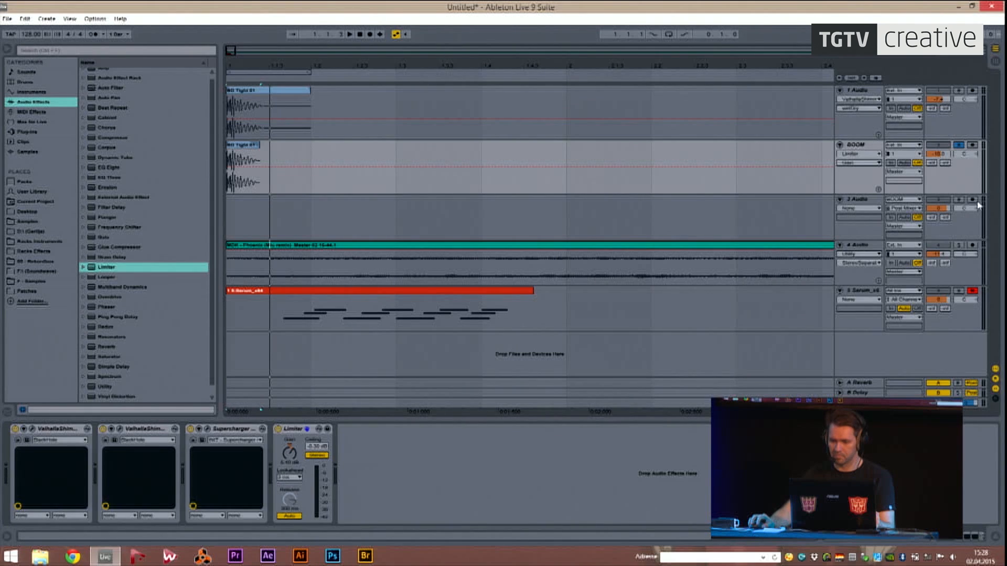
{"action": "left_click", "coordinate": [942, 210]}
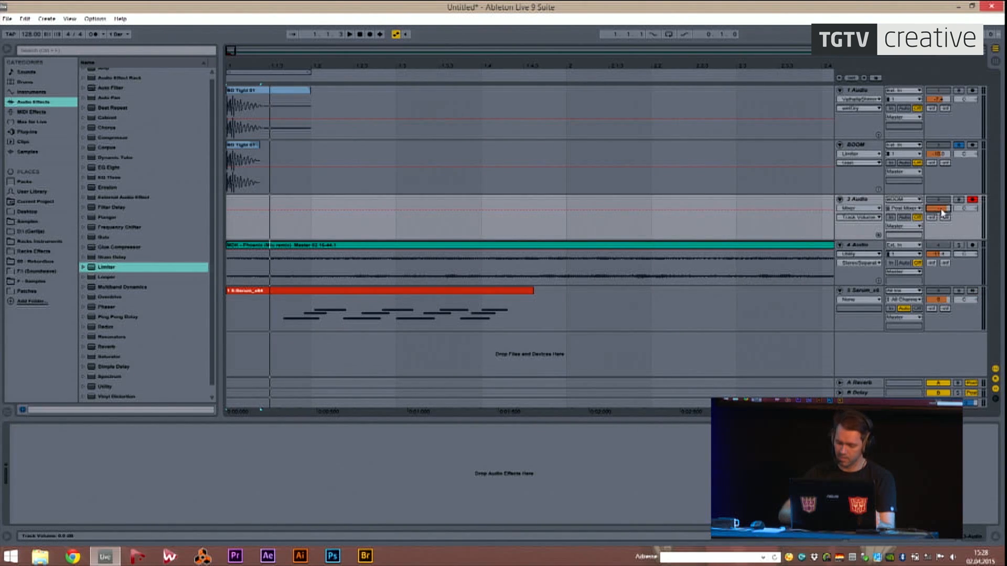
Check the tracks in the Session mixer, return to the arrangement and play the kick with BOOM selected.
{"action": "left_click", "coordinate": [867, 145]}
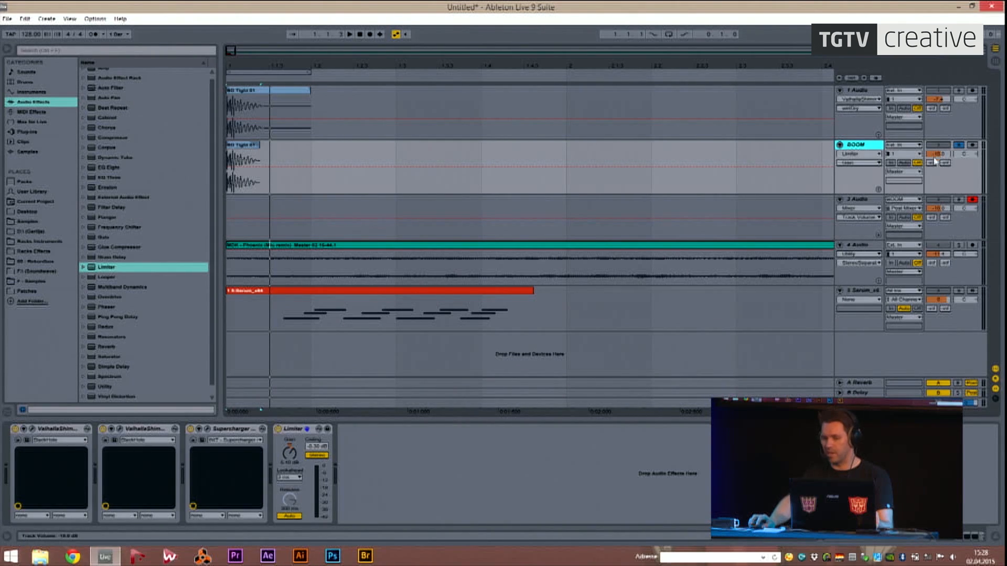
{"action": "key", "text": "Tab"}
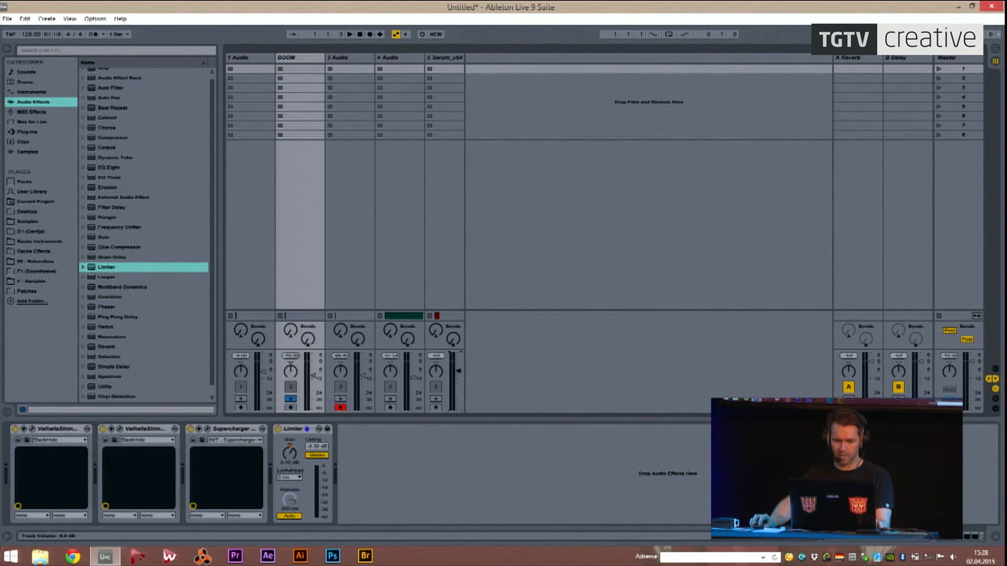
{"action": "key", "text": "shift+Tab"}
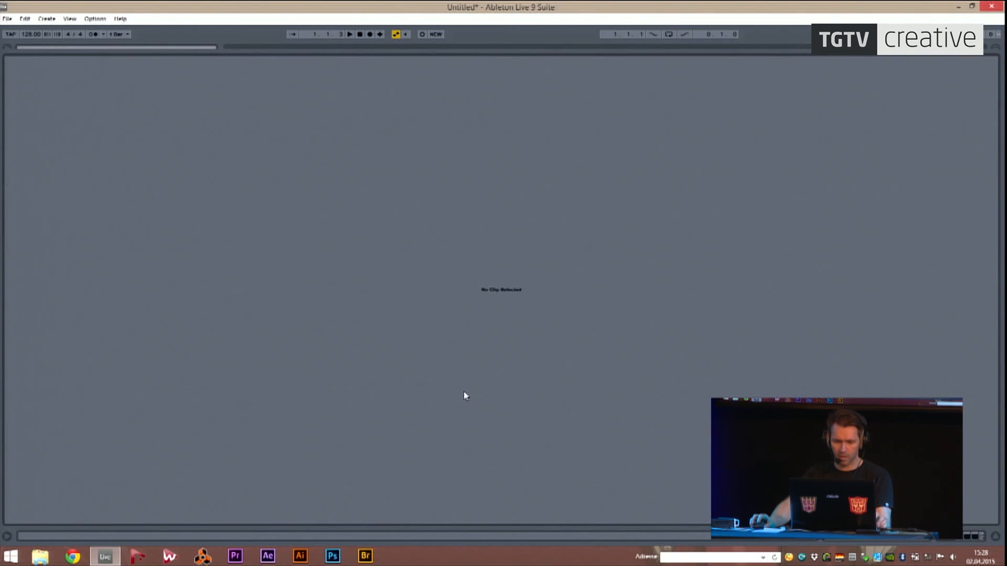
{"action": "key", "text": "Tab"}
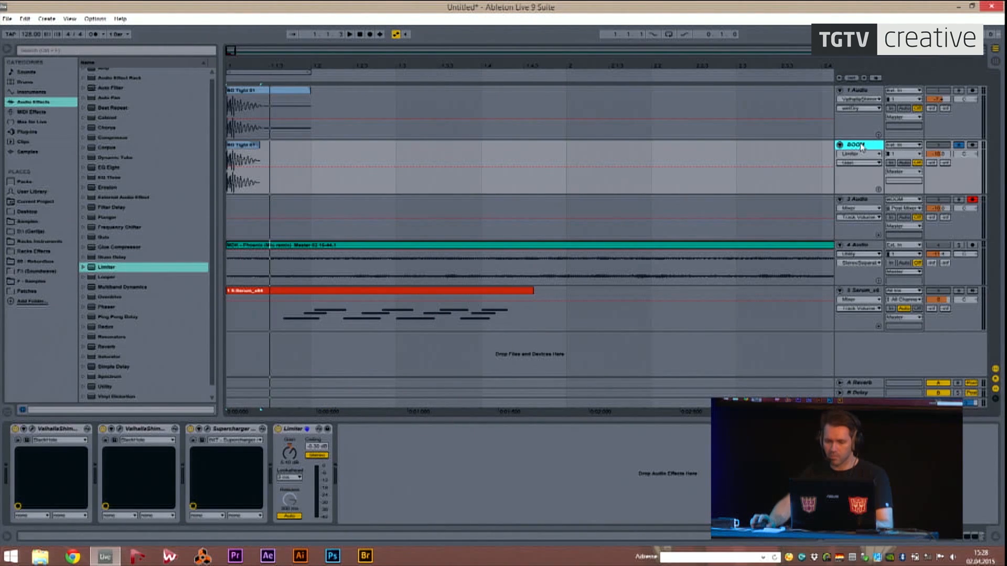
{"action": "key", "text": "space"}
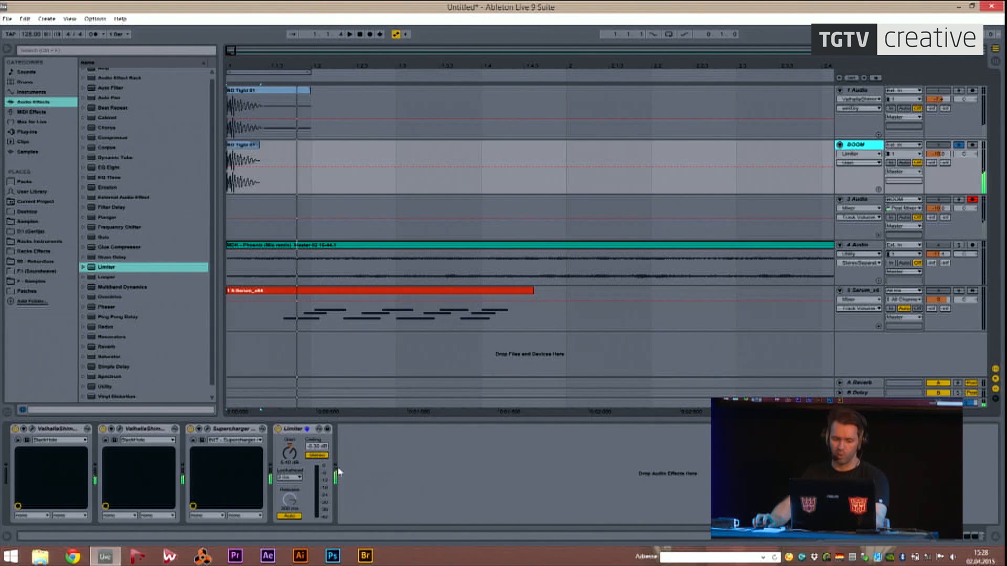
{"action": "left_click", "coordinate": [338, 473]}
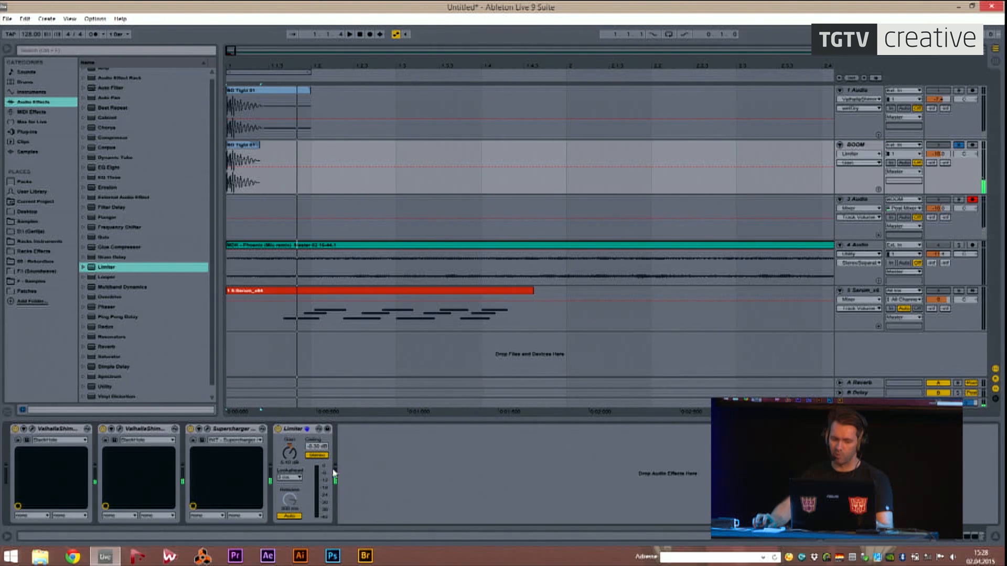
{"action": "left_click", "coordinate": [339, 472]}
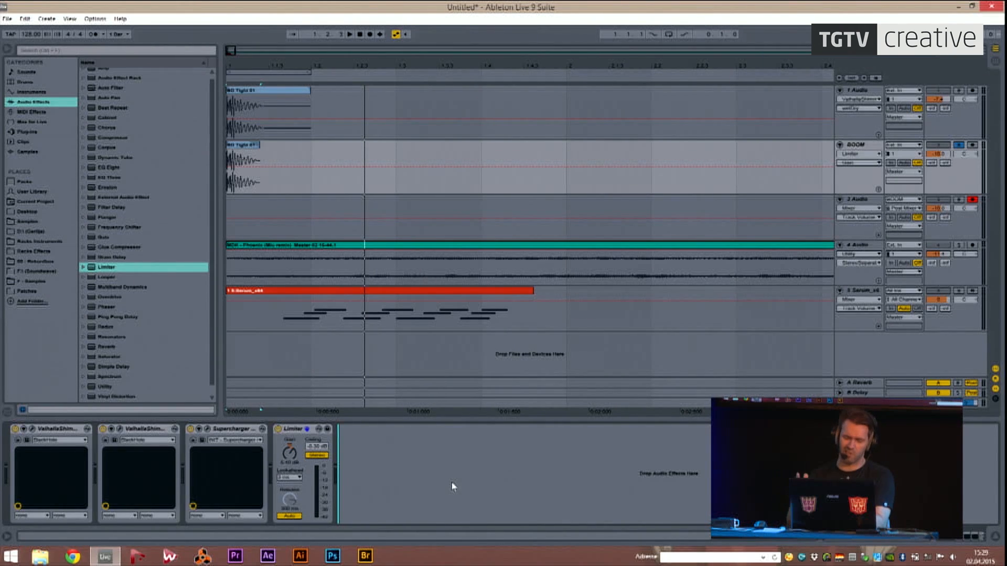
{"action": "left_click", "coordinate": [326, 183]}
{"action": "left_click", "coordinate": [293, 431]}
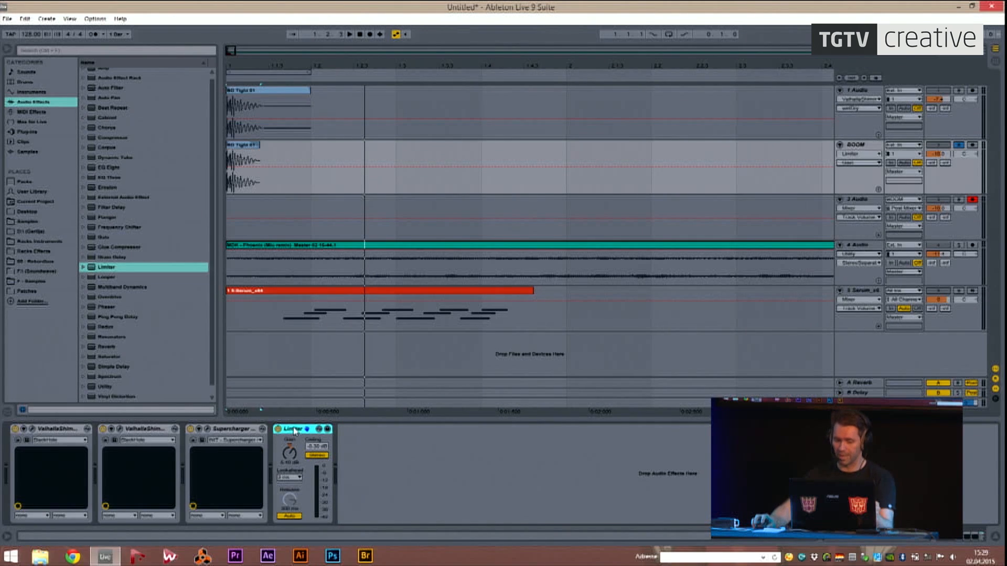
Try a Glue Compressor with Soft clipping after the Limiter on the BOOM track and remove it again.
{"action": "left_click", "coordinate": [115, 239]}
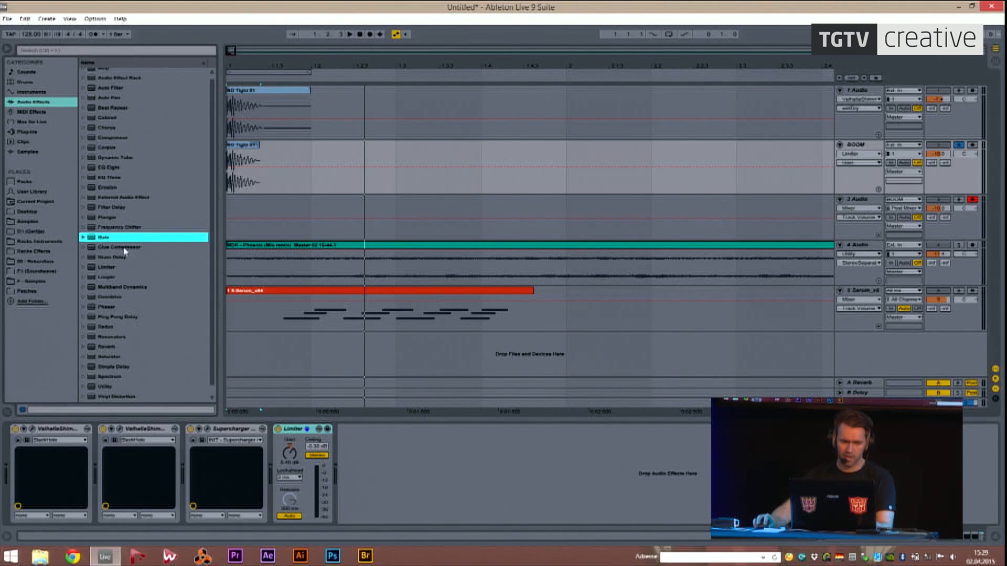
{"action": "left_click_drag", "start_coordinate": [125, 252], "coordinate": [424, 493]}
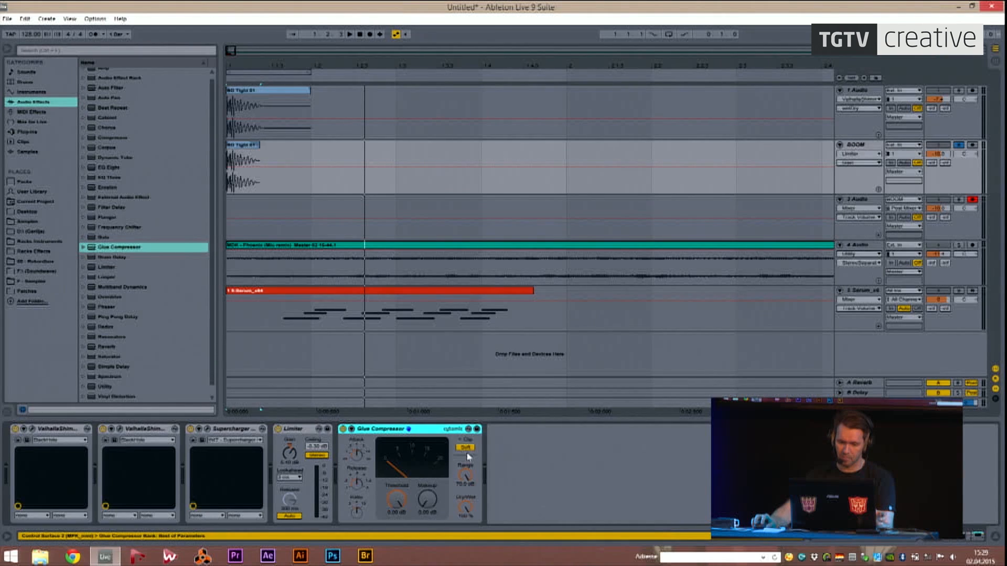
{"action": "left_click", "coordinate": [466, 449]}
{"action": "left_click", "coordinate": [466, 449]}
{"action": "left_click", "coordinate": [564, 462]}
{"action": "left_click", "coordinate": [386, 429]}
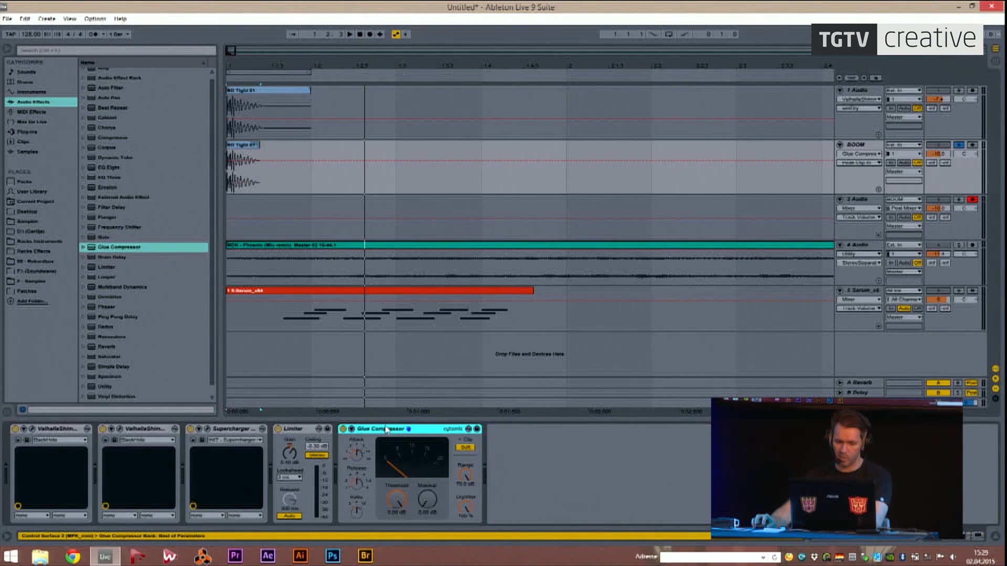
{"action": "key", "text": "Delete"}
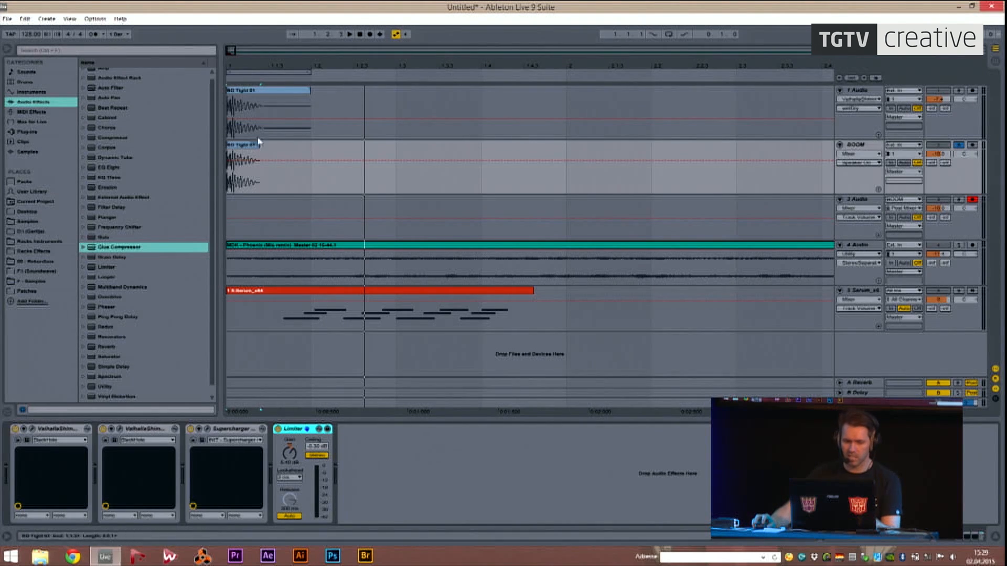
Choose Post Mixer as the tap point for the 3 Audio track's input from BOOM.
{"action": "left_click_drag", "start_coordinate": [240, 67], "coordinate": [242, 85]}
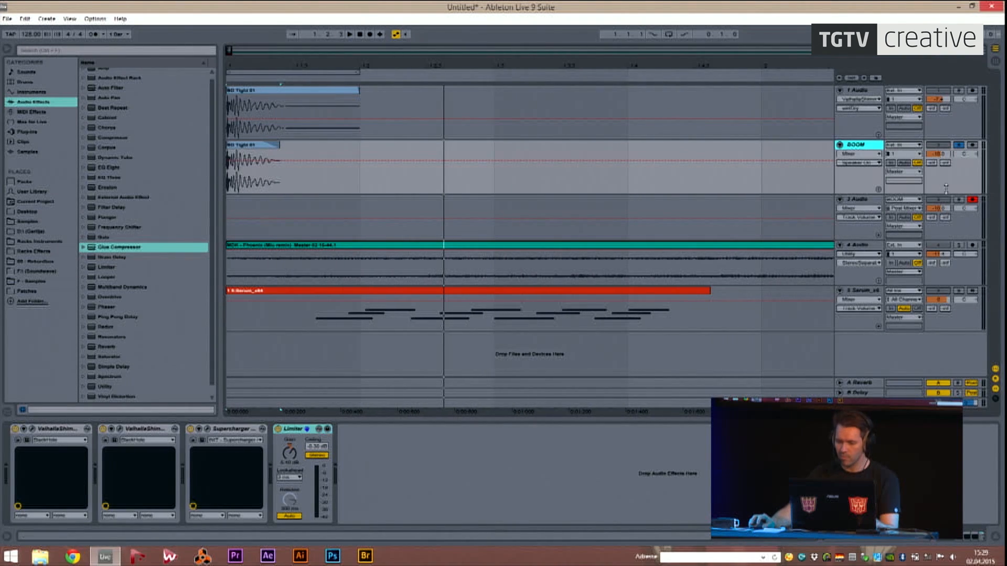
{"action": "left_click", "coordinate": [852, 205]}
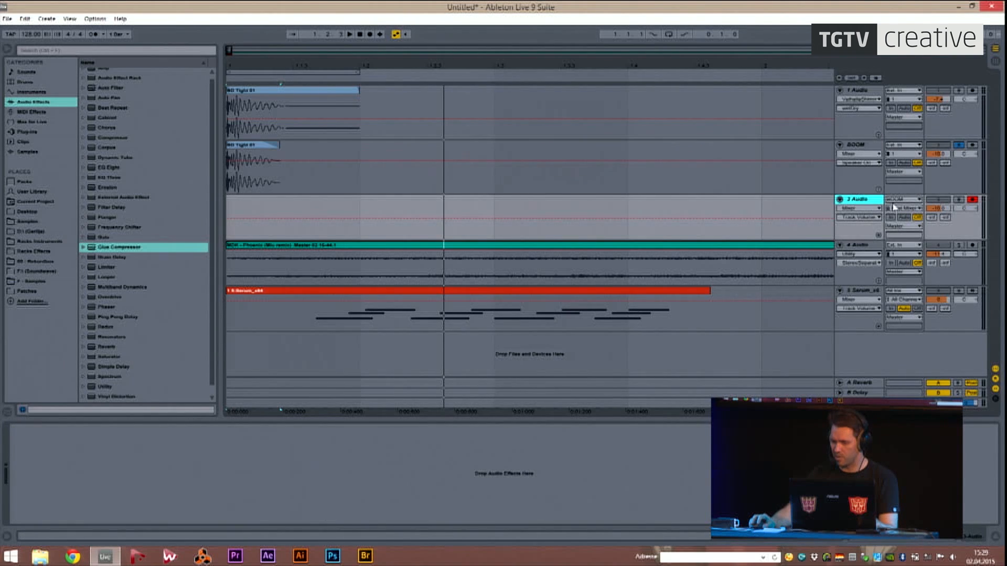
{"action": "left_click", "coordinate": [903, 208]}
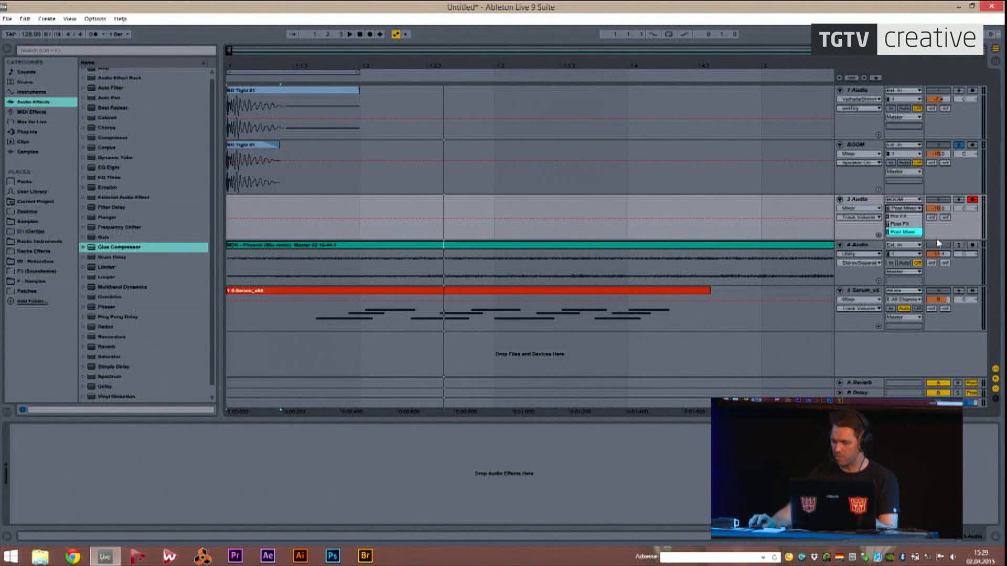
{"action": "left_click", "coordinate": [907, 224]}
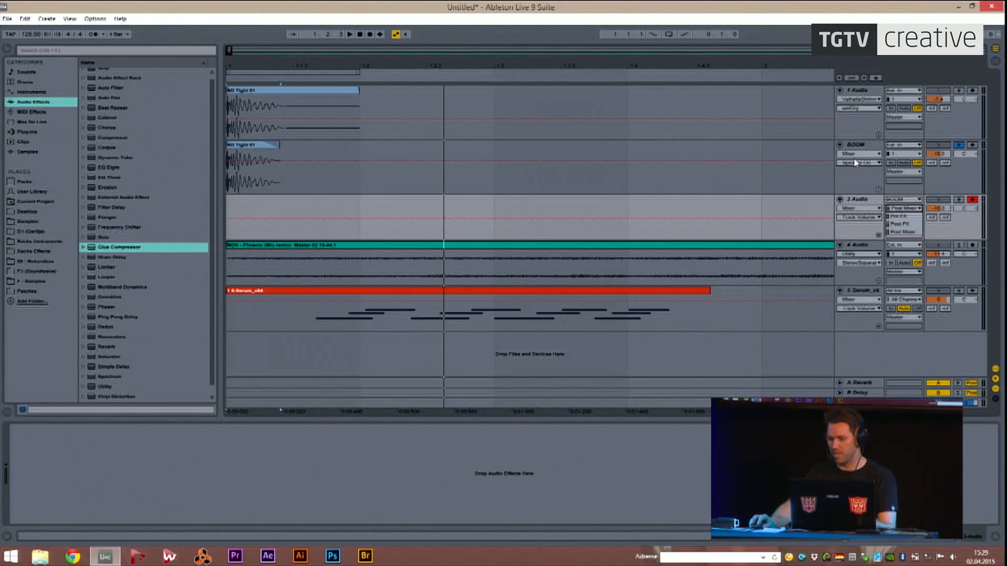
{"action": "left_click", "coordinate": [863, 145]}
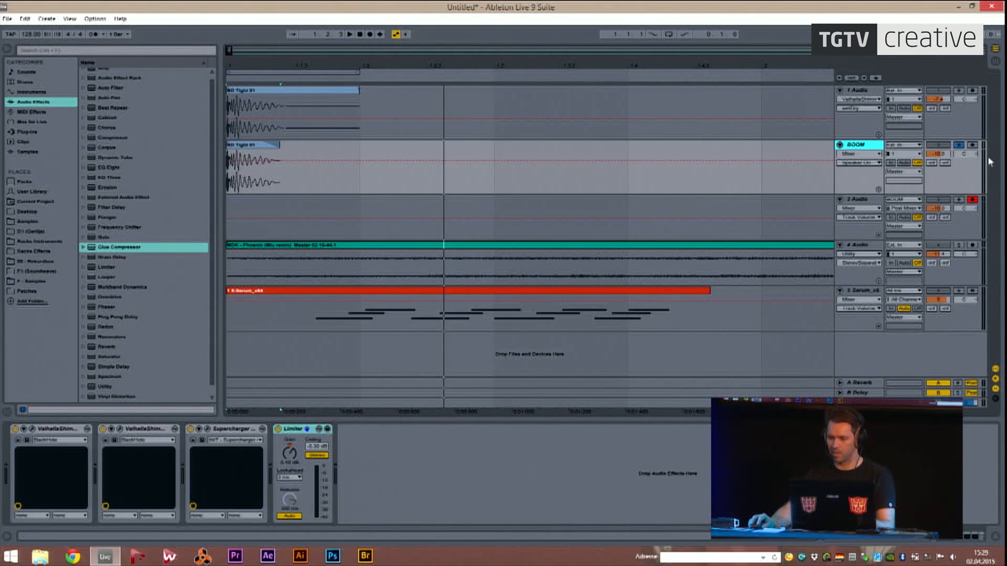
{"action": "left_click", "coordinate": [866, 202]}
{"action": "left_click", "coordinate": [900, 208]}
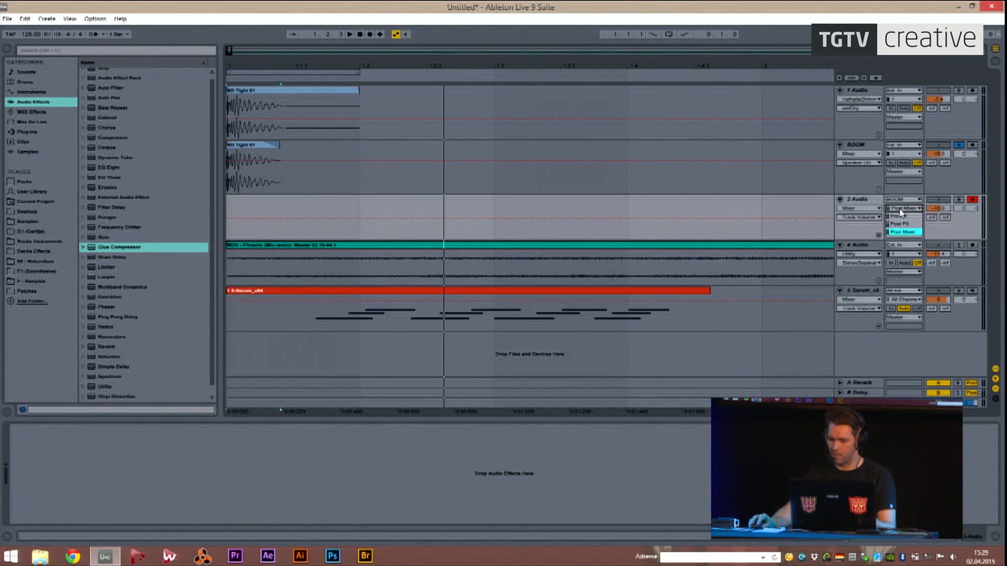
{"action": "left_click", "coordinate": [914, 234]}
Record the BOOM track's Post Mixer signal onto the 3 Audio track from the start of the arrangement.
{"action": "left_click", "coordinate": [360, 34]}
{"action": "left_click", "coordinate": [370, 35]}
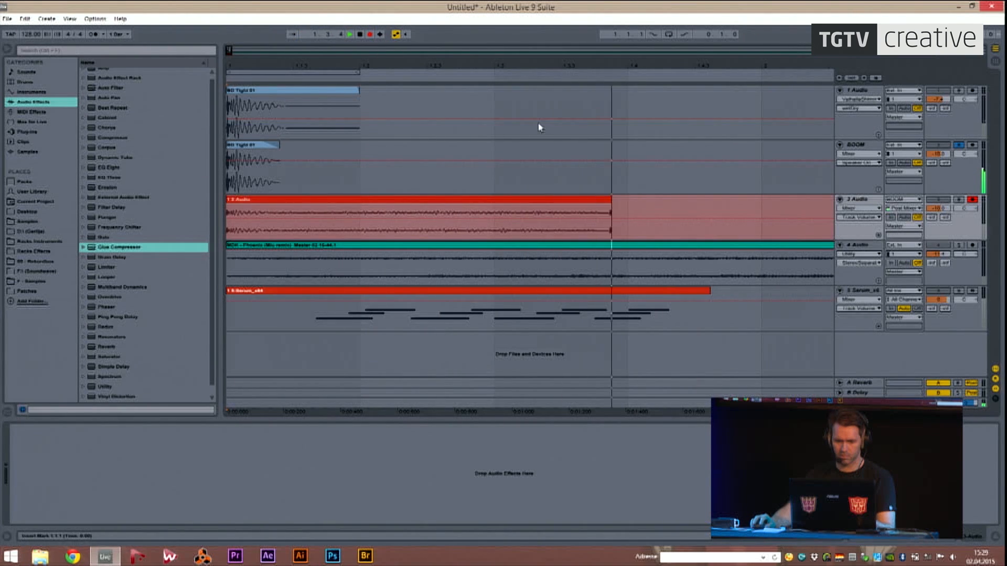
{"action": "key", "text": "space"}
{"action": "left_click_drag", "start_coordinate": [489, 67], "coordinate": [474, 31]}
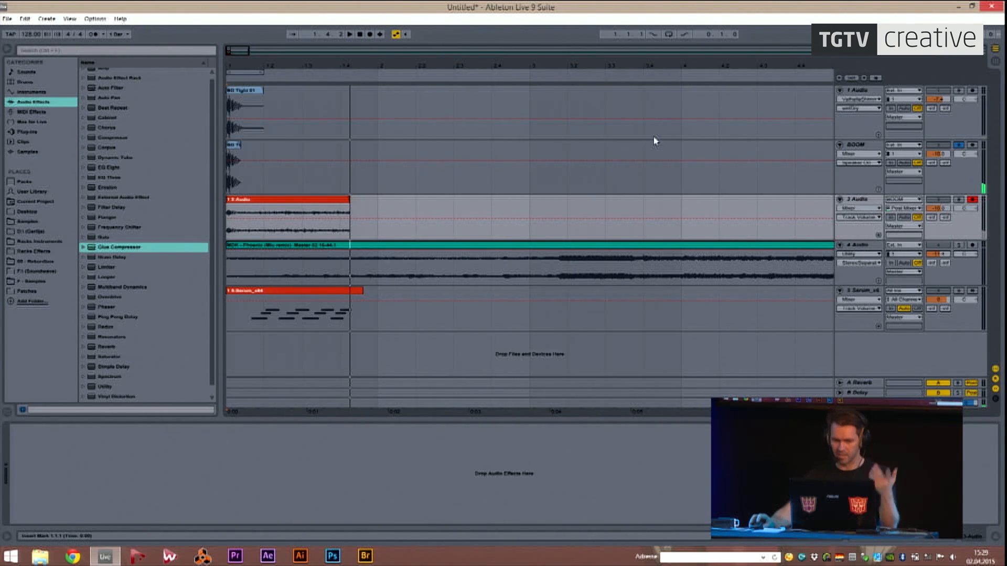
{"action": "left_click_drag", "start_coordinate": [256, 67], "coordinate": [259, 79]}
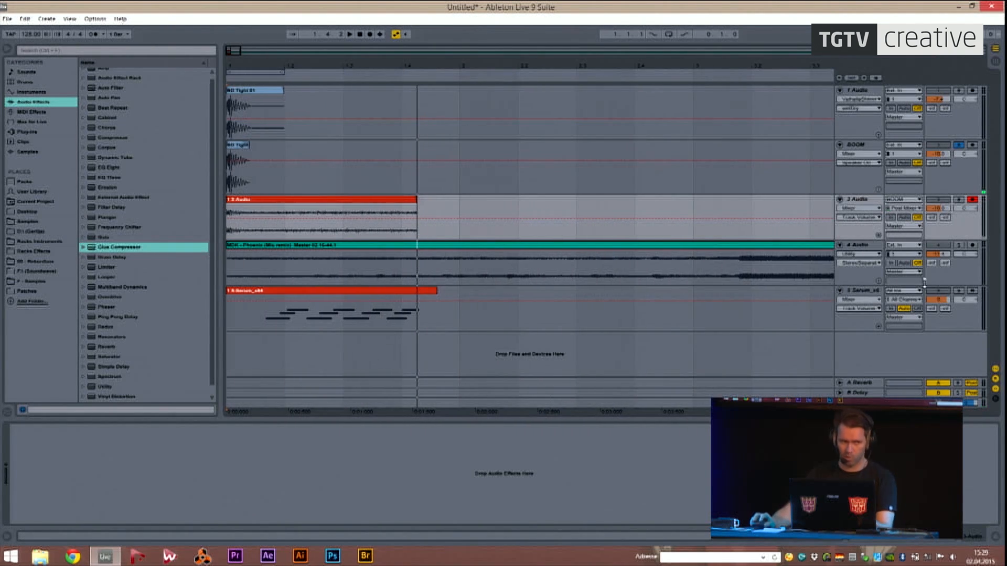
Solo the 3 Audio track and play back the recorded clip.
{"action": "left_click", "coordinate": [960, 200]}
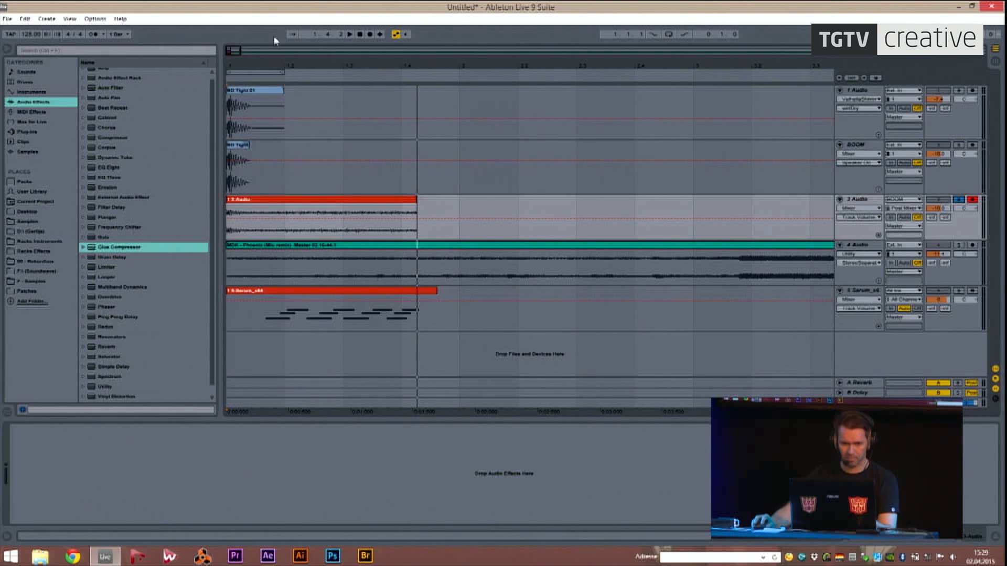
{"action": "key", "text": "space"}
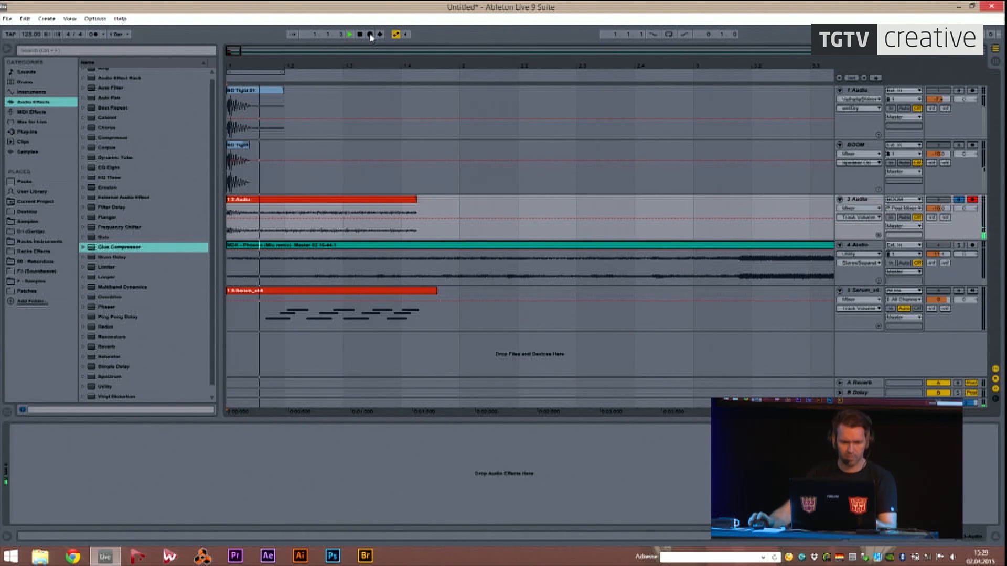
{"action": "mouse_move", "coordinate": [238, 66]}
{"action": "left_mouse_down"}
{"action": "mouse_move", "coordinate": [247, 82]}
{"action": "mouse_move", "coordinate": [252, 73]}
{"action": "left_mouse_up"}
Examine the waveform of the 3 Audio recording in the clip view and return to the arrangement.
{"action": "left_click", "coordinate": [404, 211]}
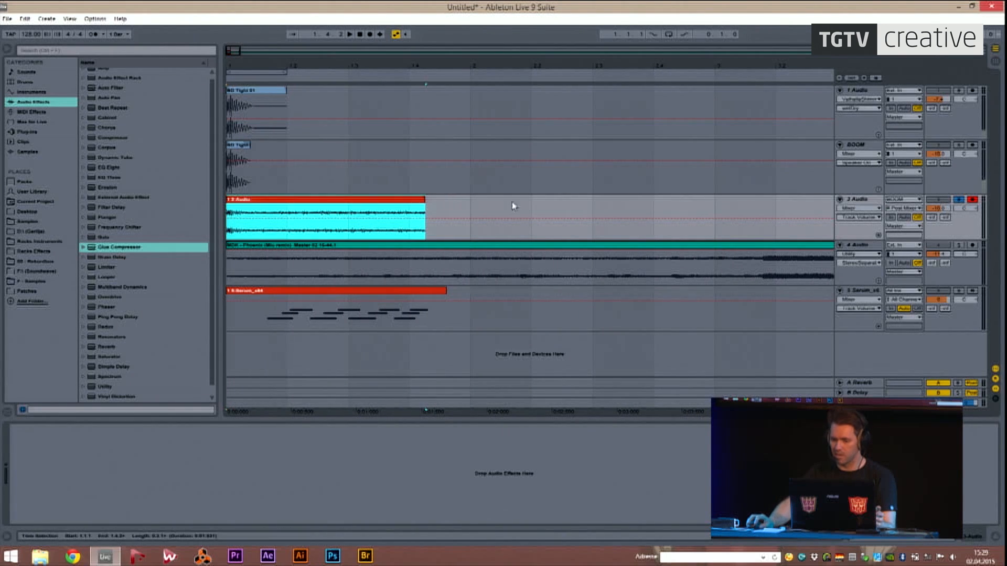
{"action": "double_click", "coordinate": [263, 200]}
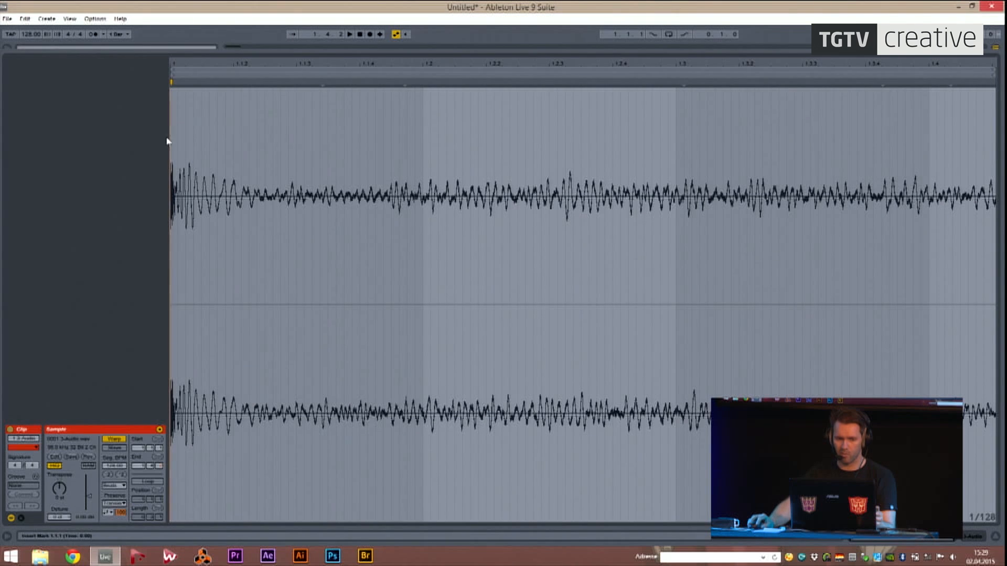
{"action": "key", "text": "shift+Tab"}
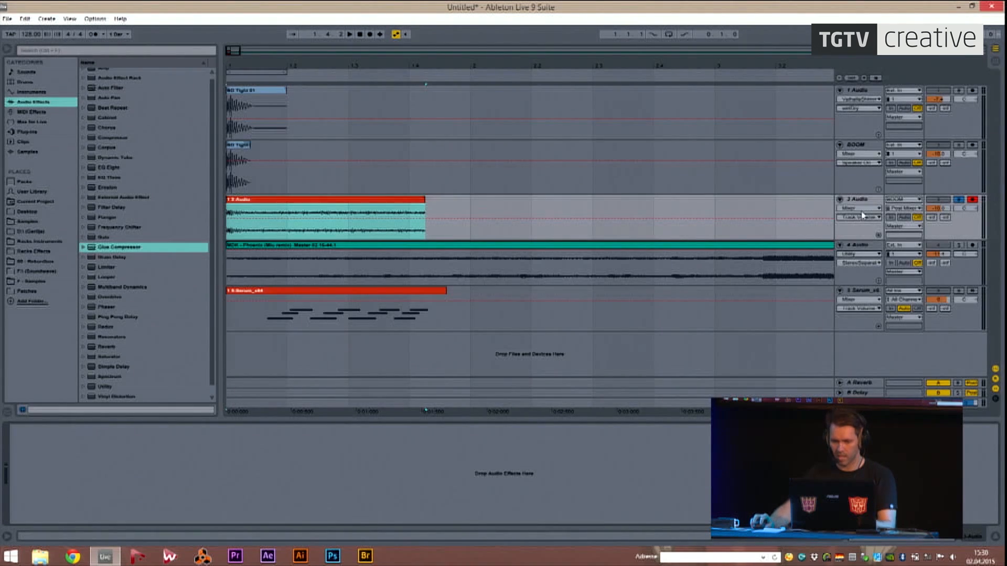
Delete the recorded clip from the 3 Audio track and set its input tap point to Post FX.
{"action": "left_click", "coordinate": [392, 199]}
{"action": "key", "text": "Delete"}
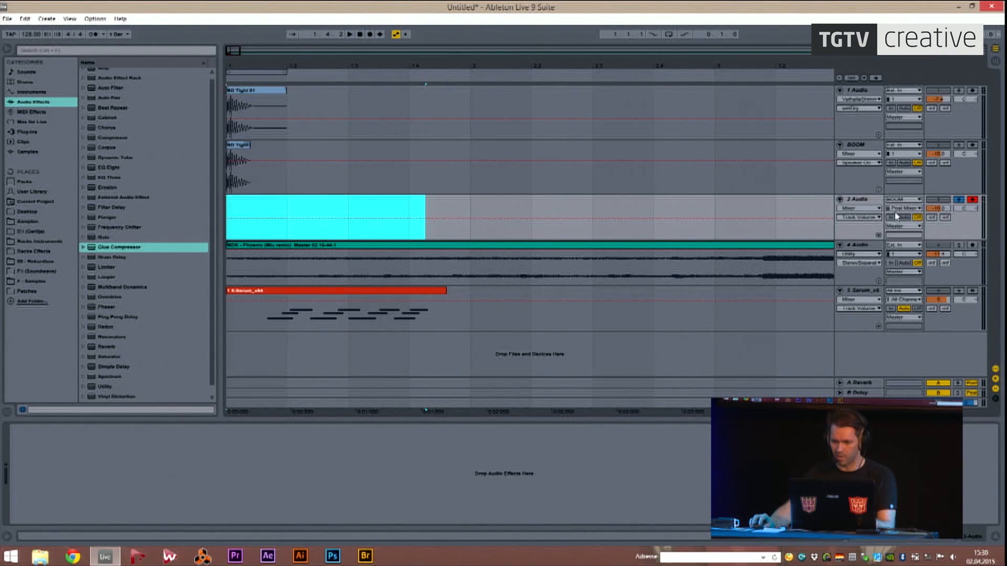
{"action": "left_click", "coordinate": [903, 208]}
{"action": "left_click", "coordinate": [919, 232]}
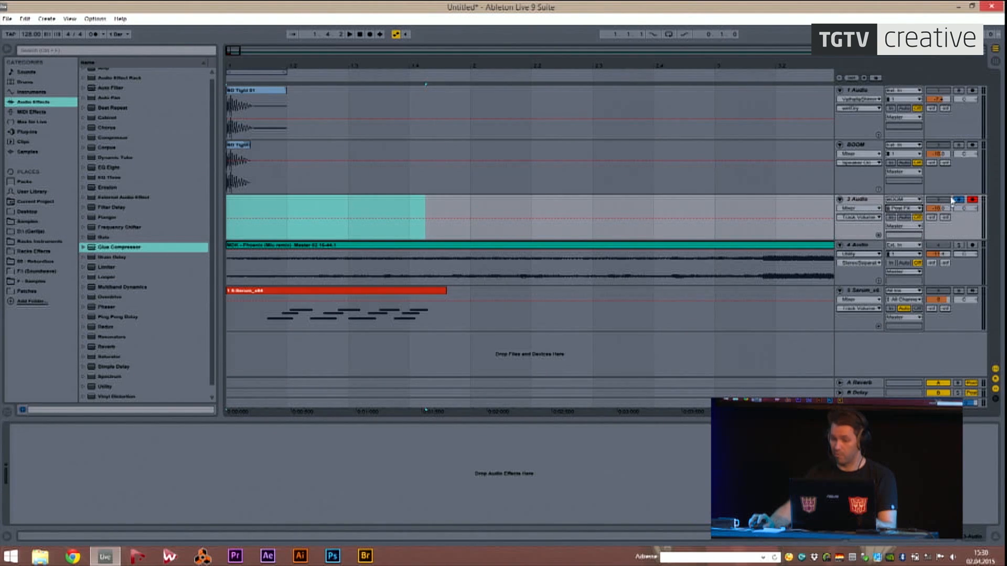
Record BOOM's Post FX signal onto the 3 Audio track from the start and play the take back.
{"action": "left_click", "coordinate": [363, 38]}
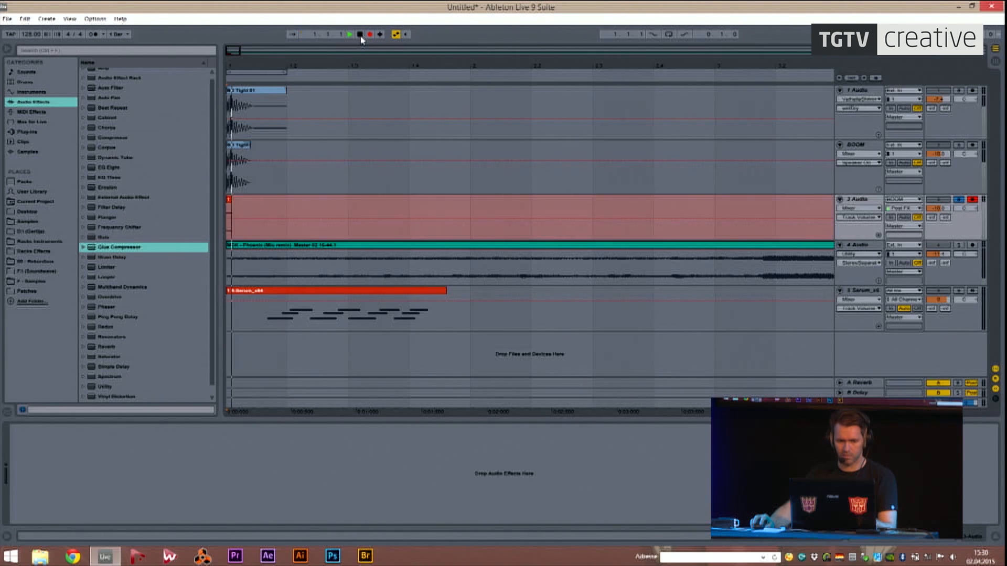
{"action": "left_click", "coordinate": [359, 34]}
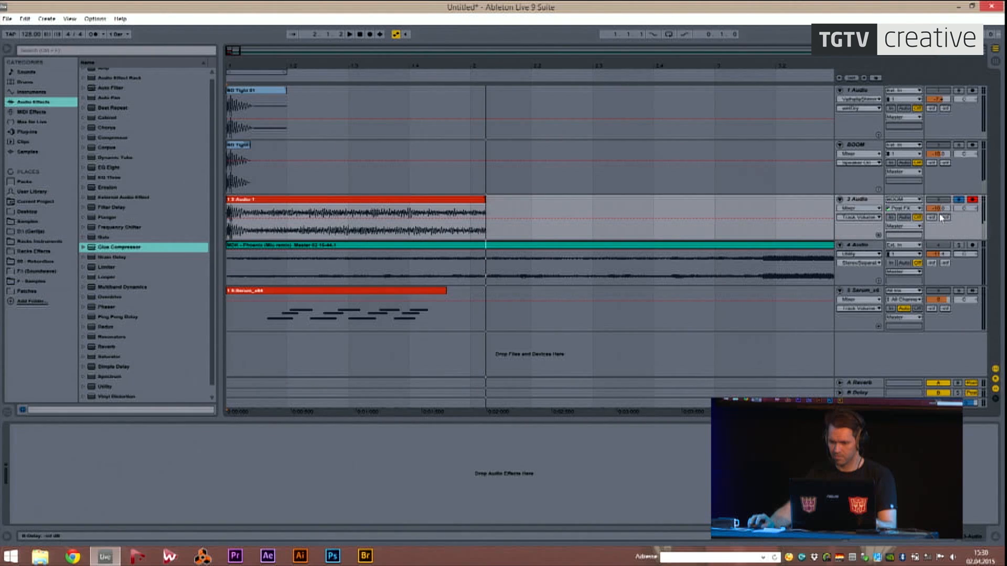
{"action": "key", "text": "space"}
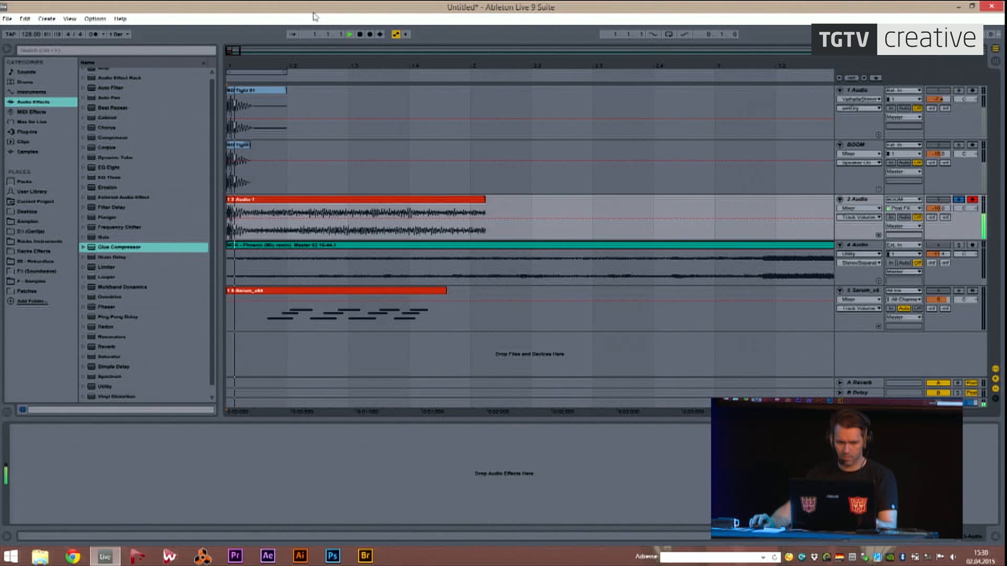
{"action": "key", "text": "space"}
Examine the Post FX recording's waveform in the clip view and return to the 3 Audio track in the arrangement.
{"action": "double_click", "coordinate": [338, 200]}
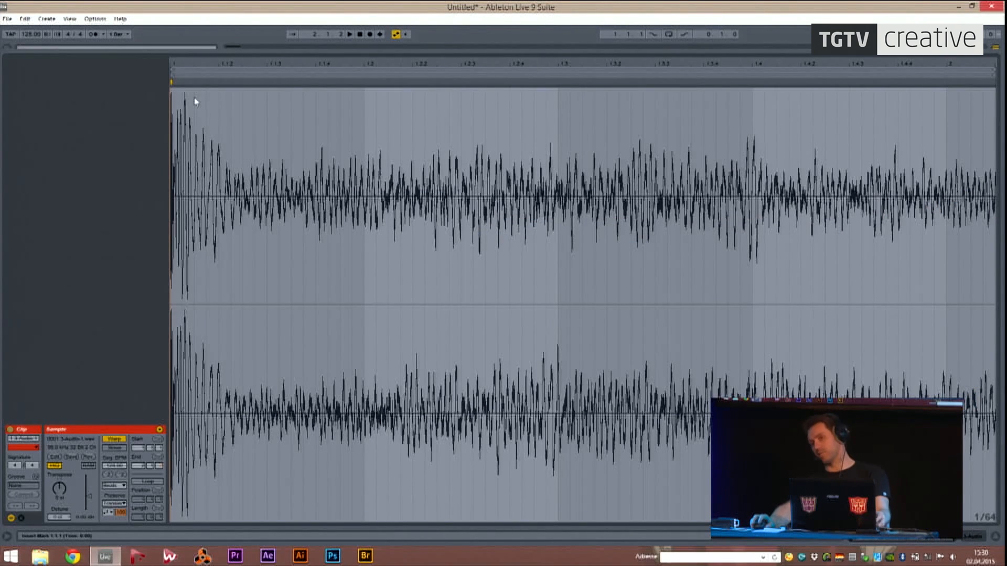
{"action": "key", "text": "shift+Tab"}
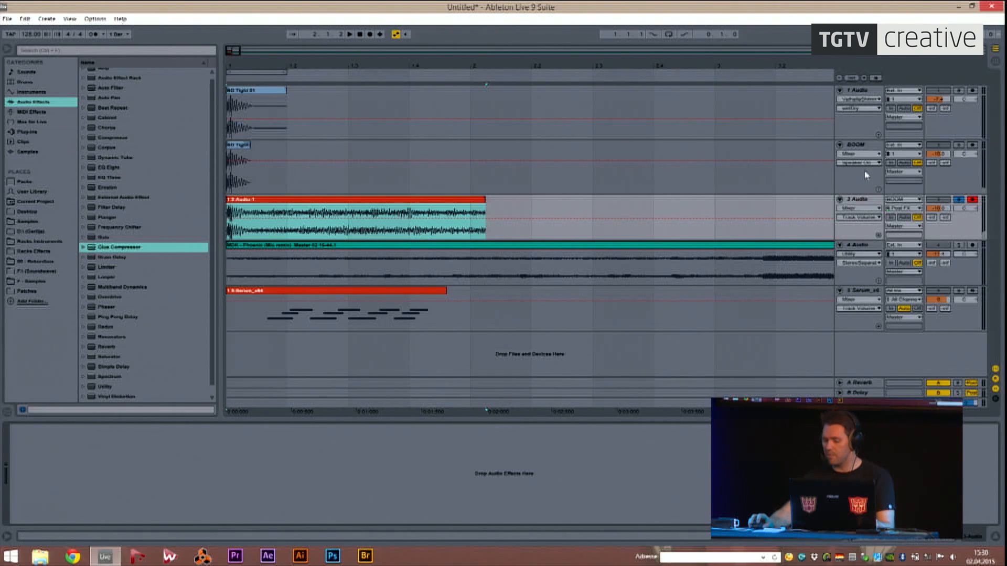
{"action": "left_click", "coordinate": [874, 201]}
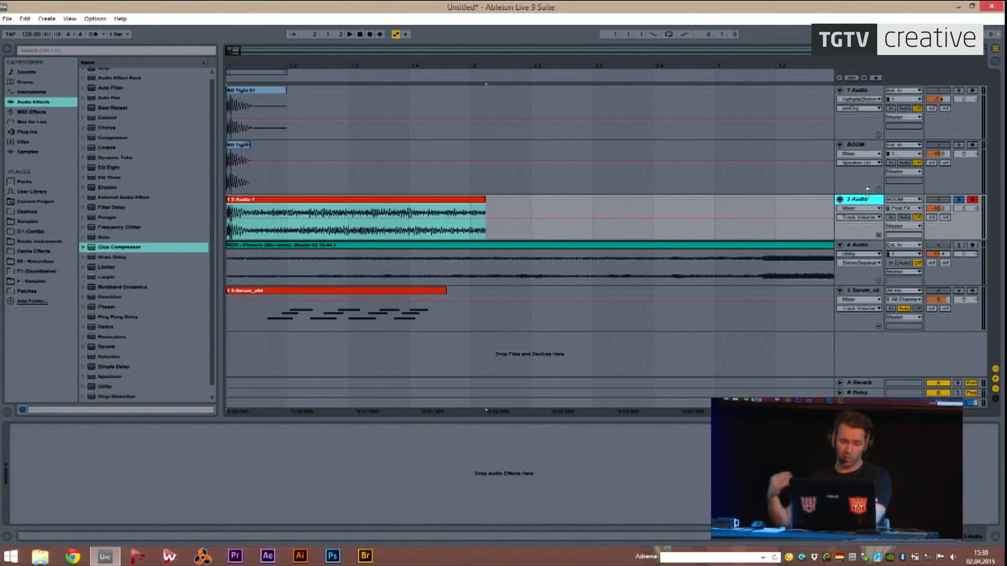
{"action": "left_click", "coordinate": [945, 209]}
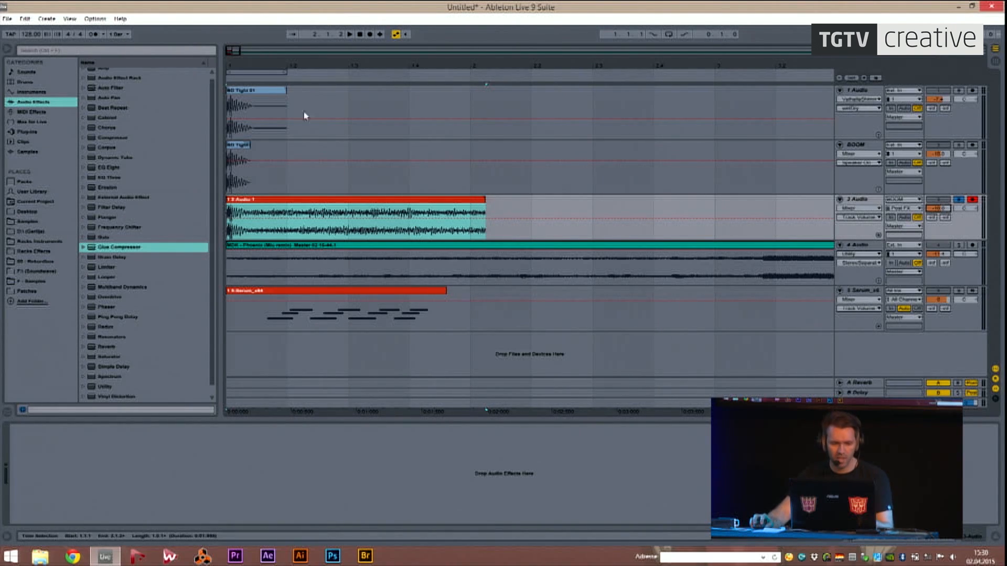
{"action": "left_click_drag", "start_coordinate": [245, 67], "coordinate": [291, 66]}
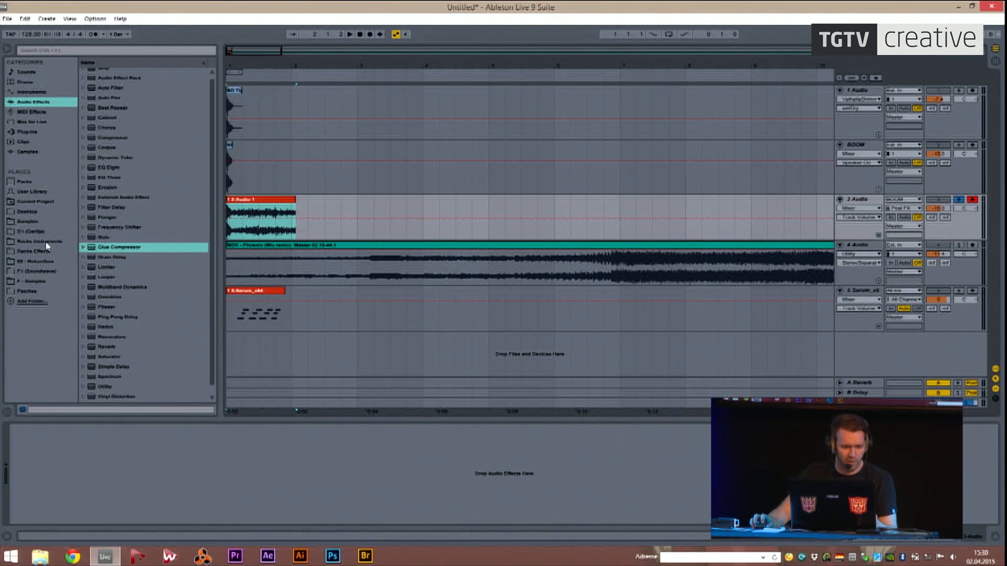
{"action": "left_click", "coordinate": [34, 231]}
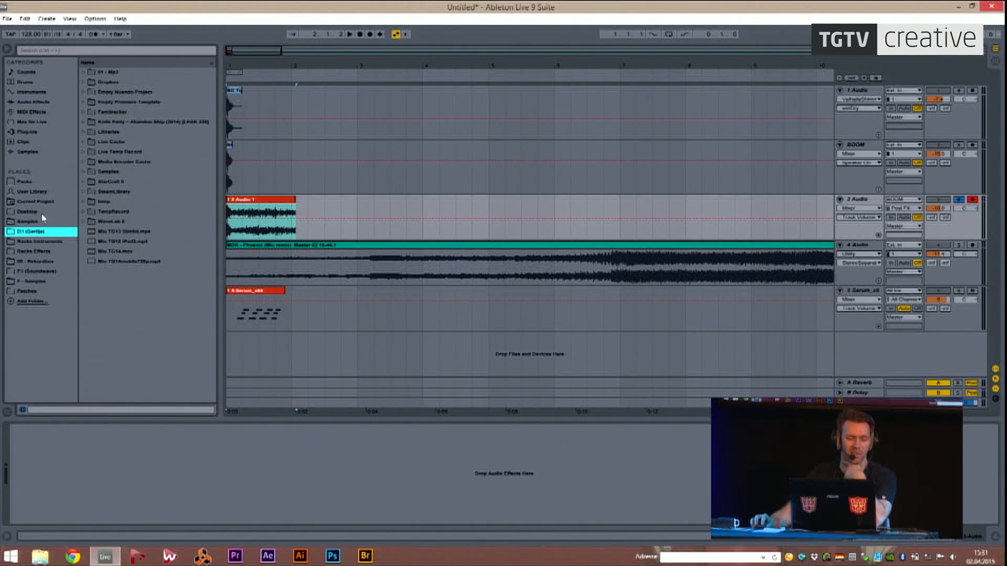
{"action": "left_click", "coordinate": [31, 301]}
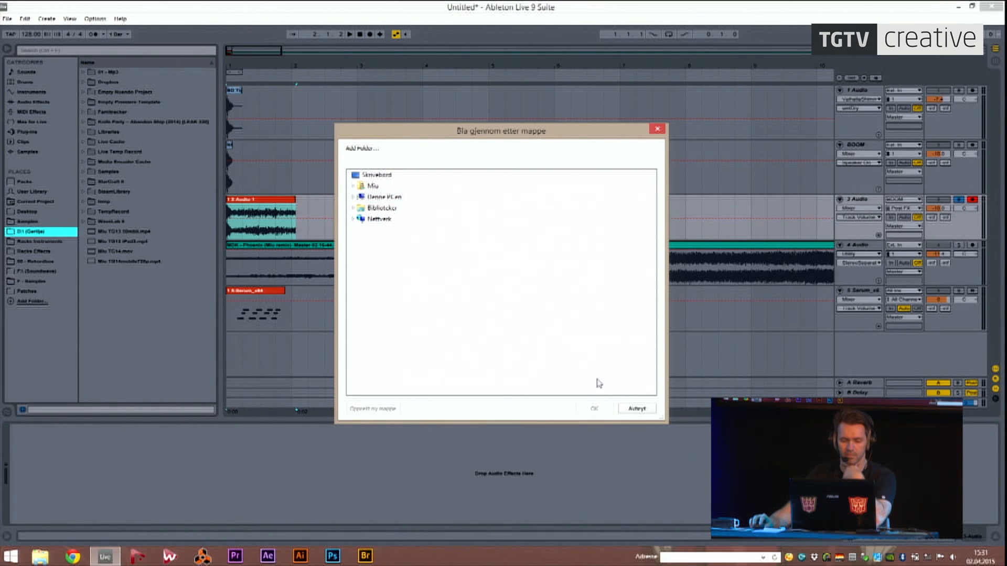
{"action": "left_click", "coordinate": [658, 130]}
{"action": "left_click", "coordinate": [7, 19]}
{"action": "left_click", "coordinate": [19, 41]}
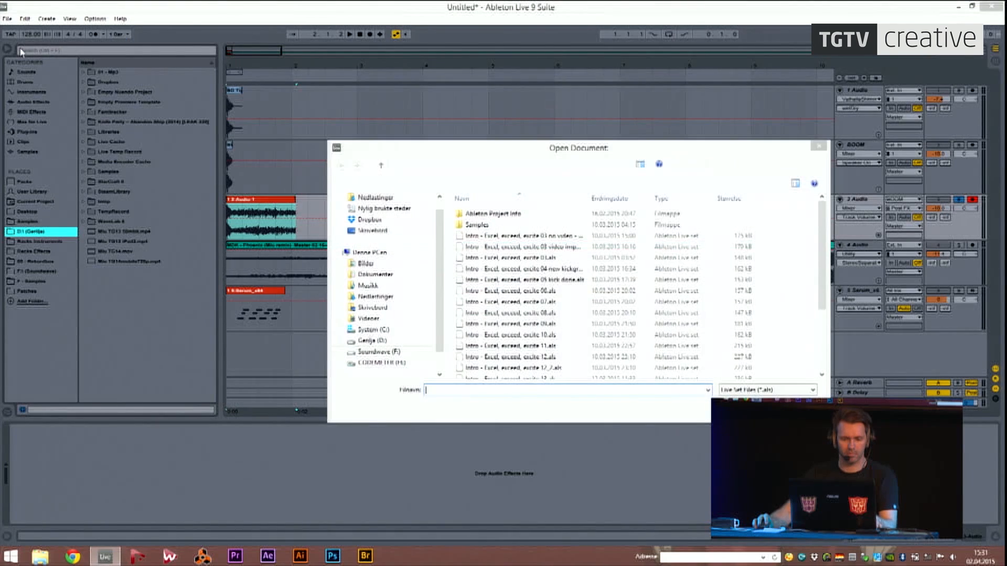
{"action": "key", "text": "Escape"}
Start opening another Live Set and browse to the Songs work folder on the Soundwave (F:) drive.
{"action": "left_click", "coordinate": [7, 19]}
{"action": "mouse_move", "coordinate": [23, 57]}
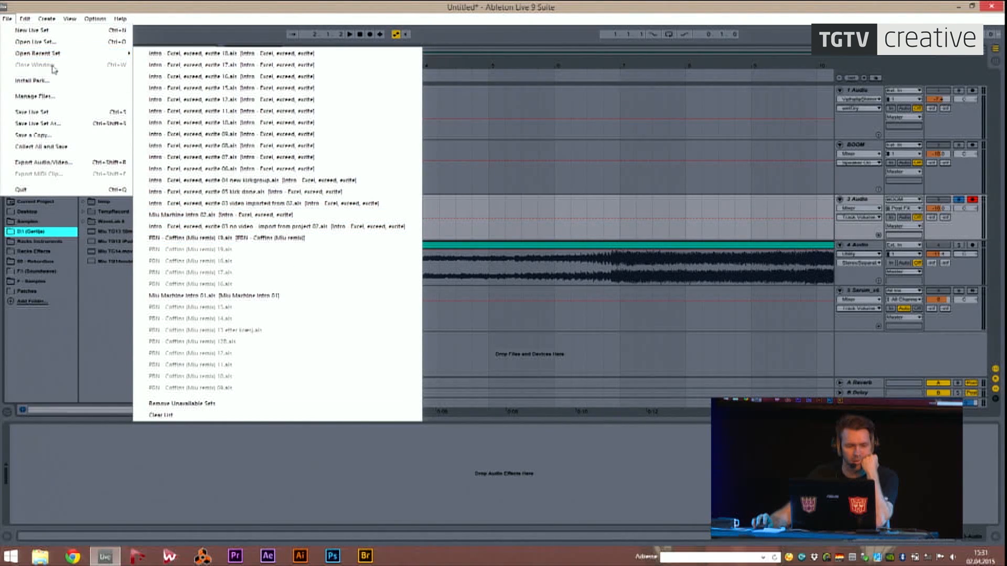
{"action": "left_click", "coordinate": [35, 42]}
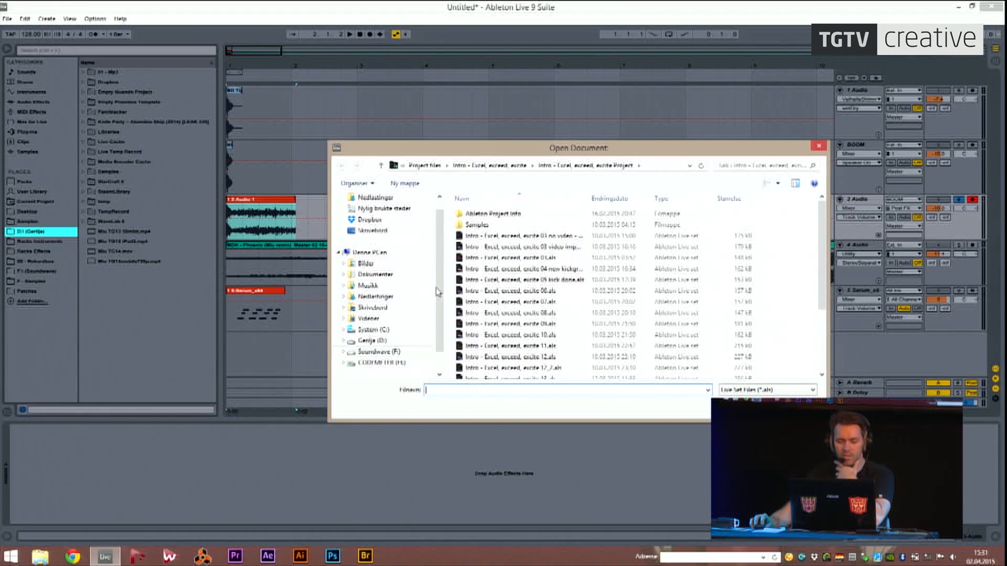
{"action": "scroll", "coordinate": [443, 314], "scroll_direction": "down", "scroll_amount": 1}
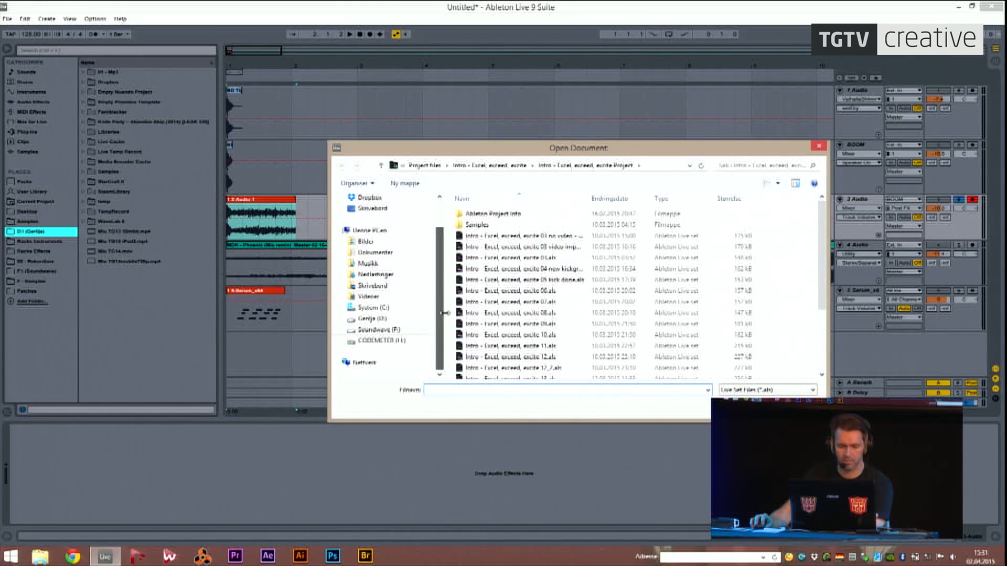
{"action": "left_click", "coordinate": [379, 330]}
{"action": "left_click_drag", "start_coordinate": [822, 288], "coordinate": [823, 313]}
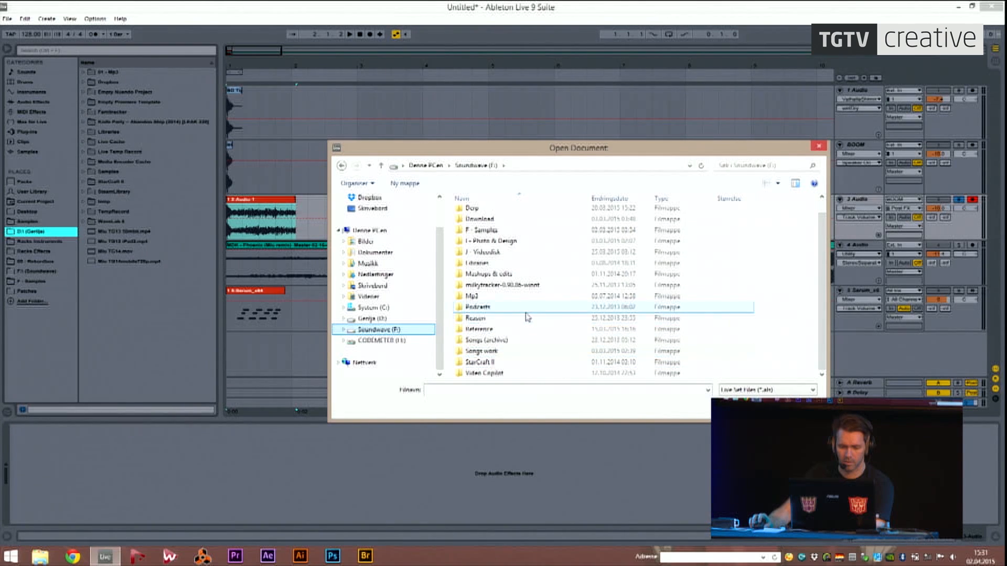
{"action": "double_click", "coordinate": [488, 352]}
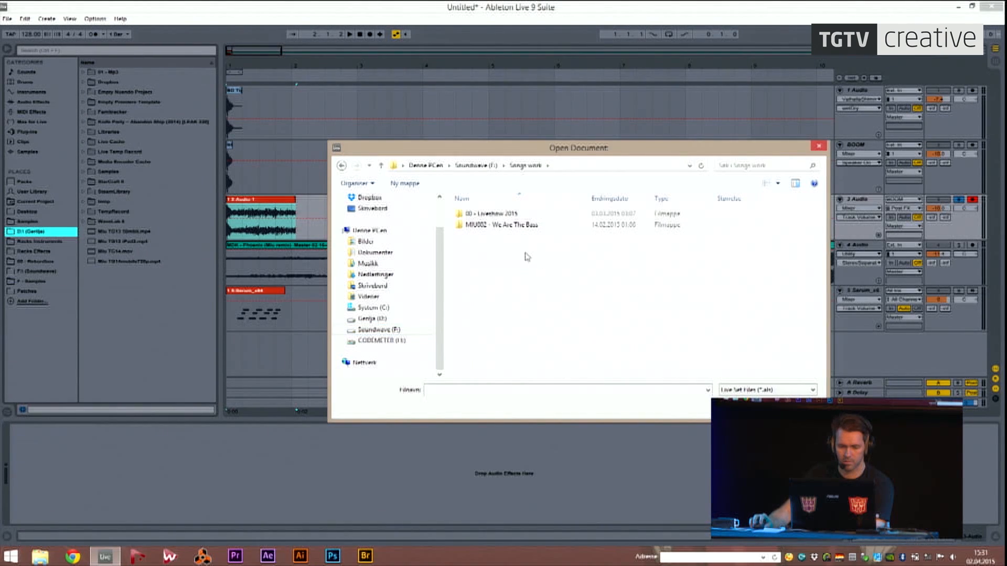
{"action": "double_click", "coordinate": [497, 215]}
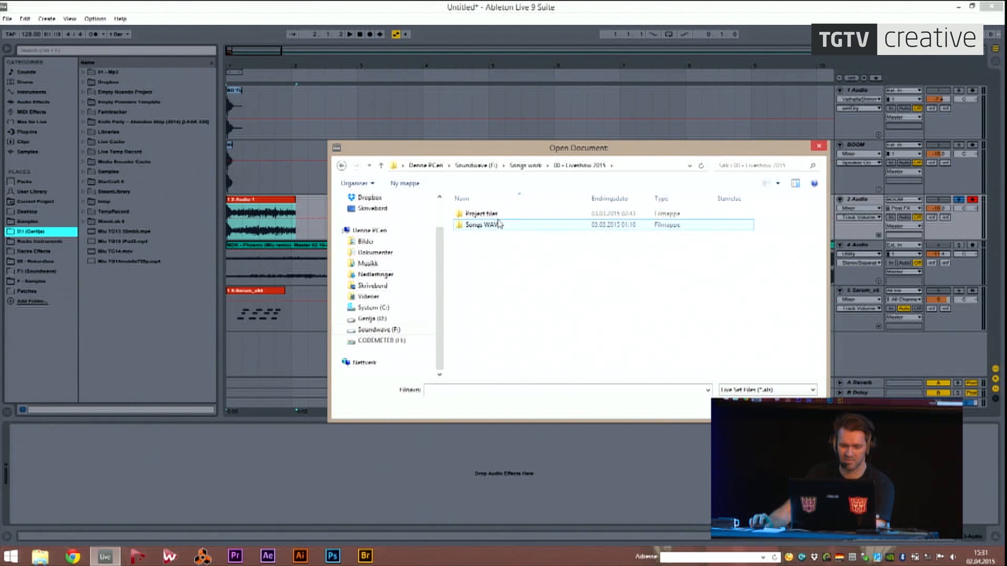
{"action": "double_click", "coordinate": [499, 215]}
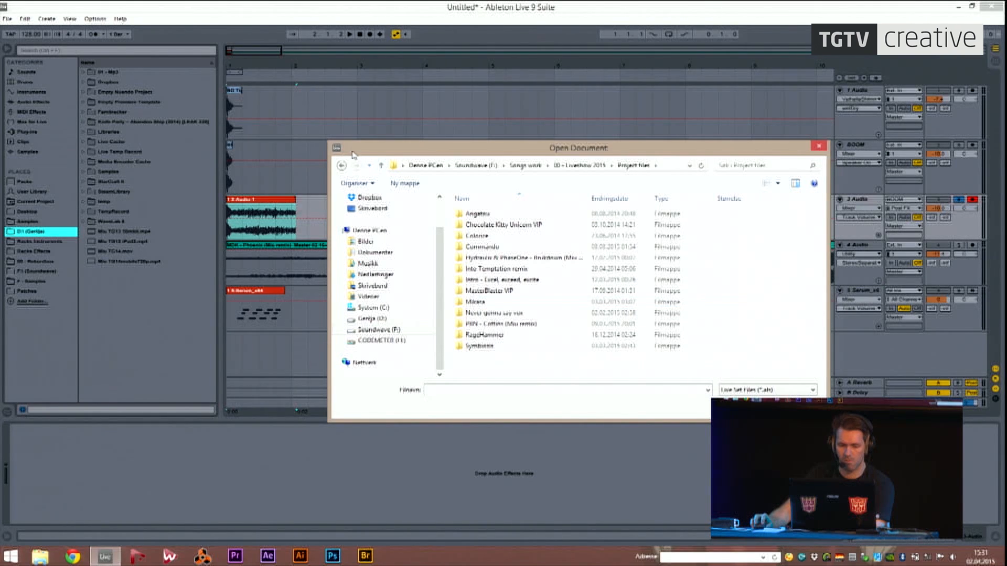
{"action": "left_click", "coordinate": [341, 166]}
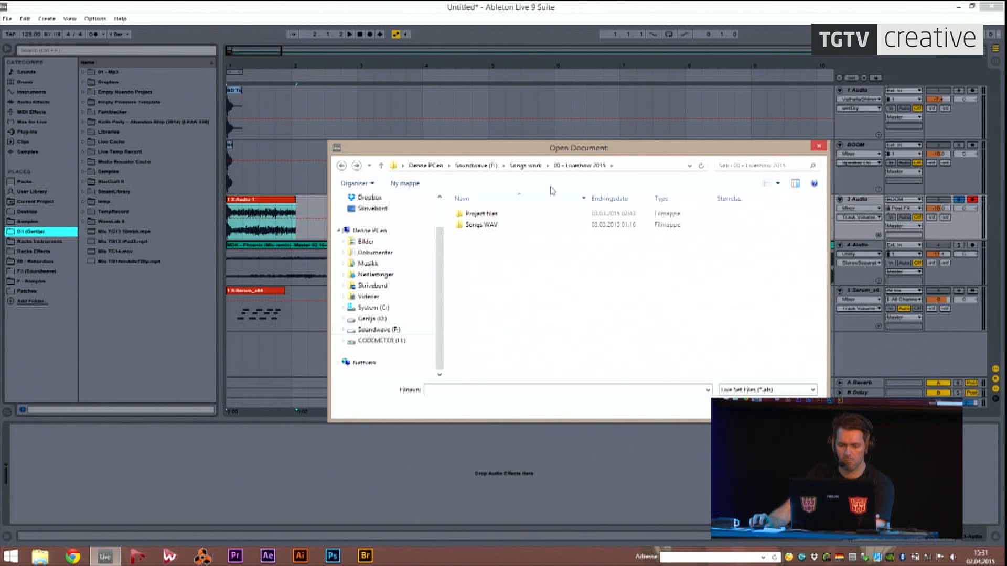
{"action": "left_click", "coordinate": [525, 165]}
Open "MasterBlaster 43 delete sends.als" from MIU002 - We Are The Bass, under Project files, MasterBlaster, MasterBlaster Project.
{"action": "double_click", "coordinate": [485, 225]}
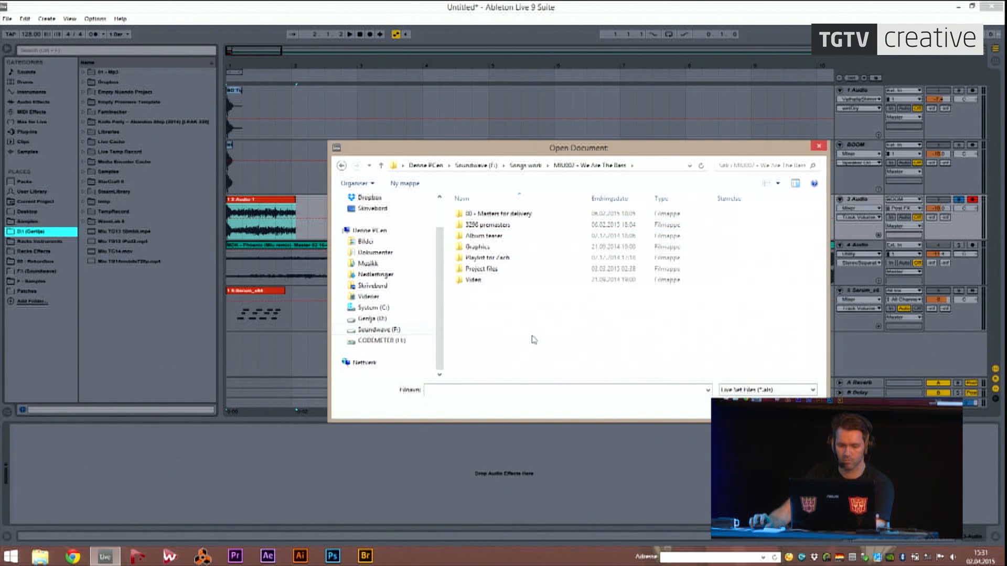
{"action": "double_click", "coordinate": [493, 269]}
{"action": "scroll", "coordinate": [682, 315], "scroll_direction": "down", "scroll_amount": 1}
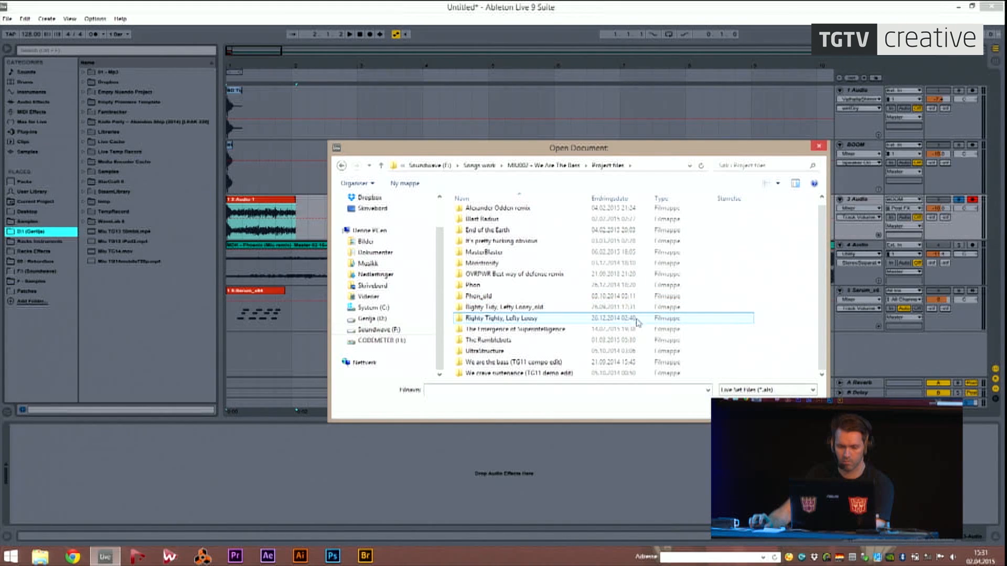
{"action": "double_click", "coordinate": [520, 252]}
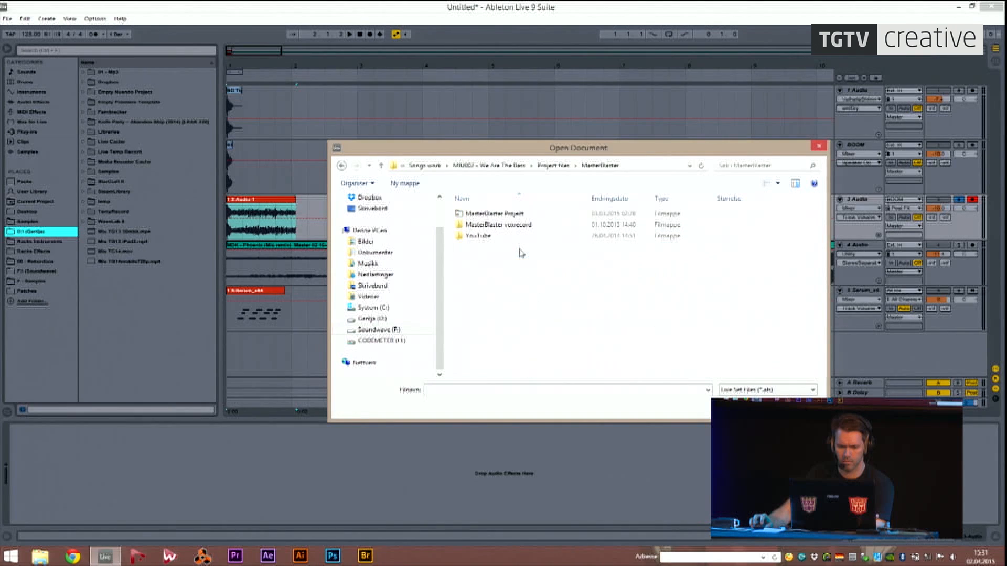
{"action": "double_click", "coordinate": [511, 213]}
{"action": "left_click_drag", "start_coordinate": [825, 236], "coordinate": [825, 344]}
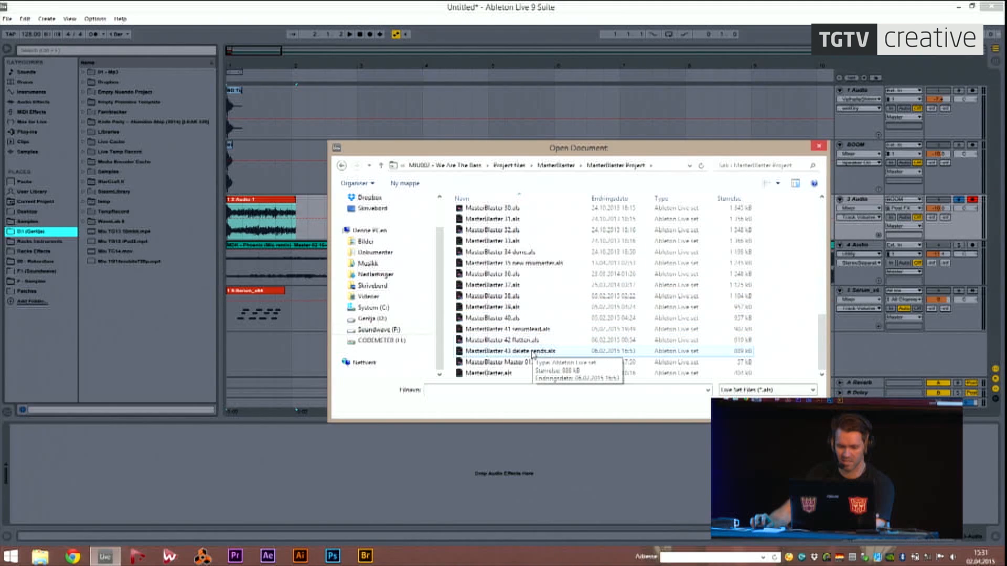
{"action": "double_click", "coordinate": [500, 357]}
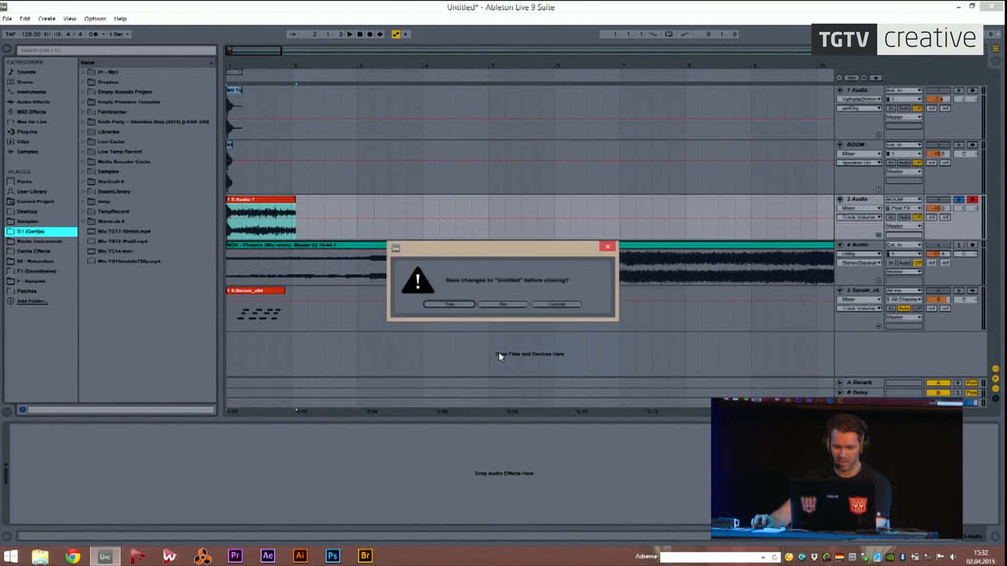
Discard the changes to the Untitled set, delete its temporary files and skip the missing samples.
{"action": "left_click", "coordinate": [508, 305]}
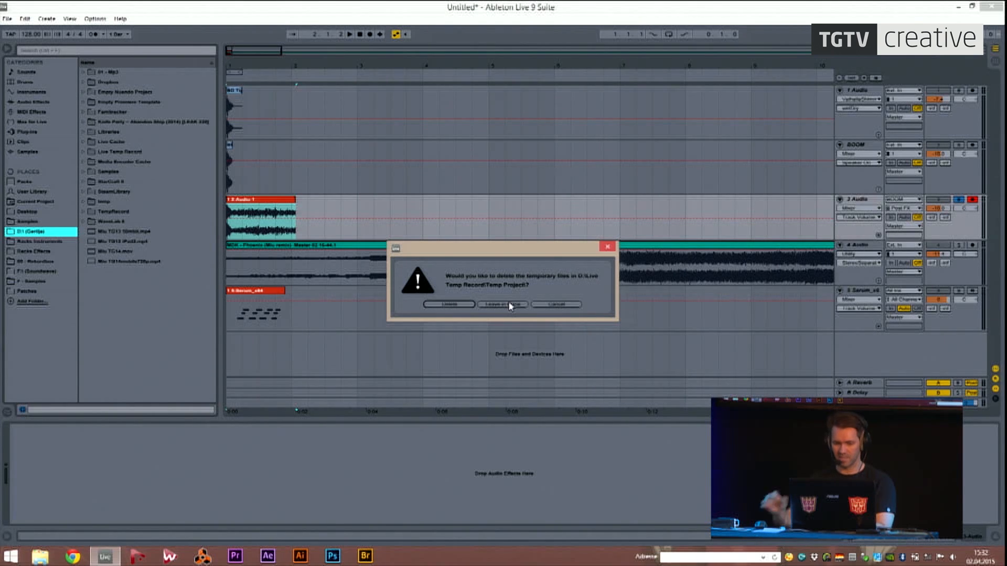
{"action": "left_click", "coordinate": [460, 303]}
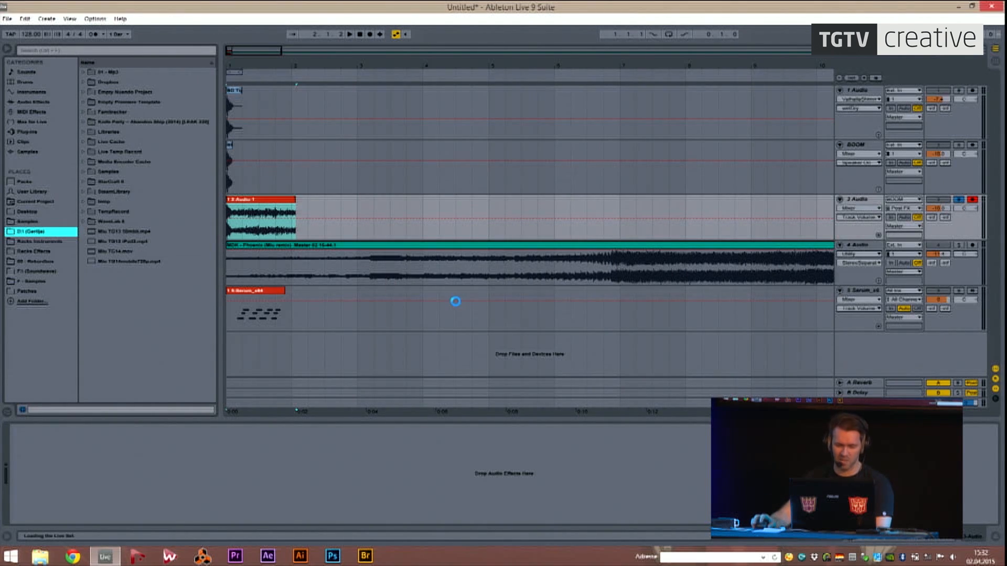
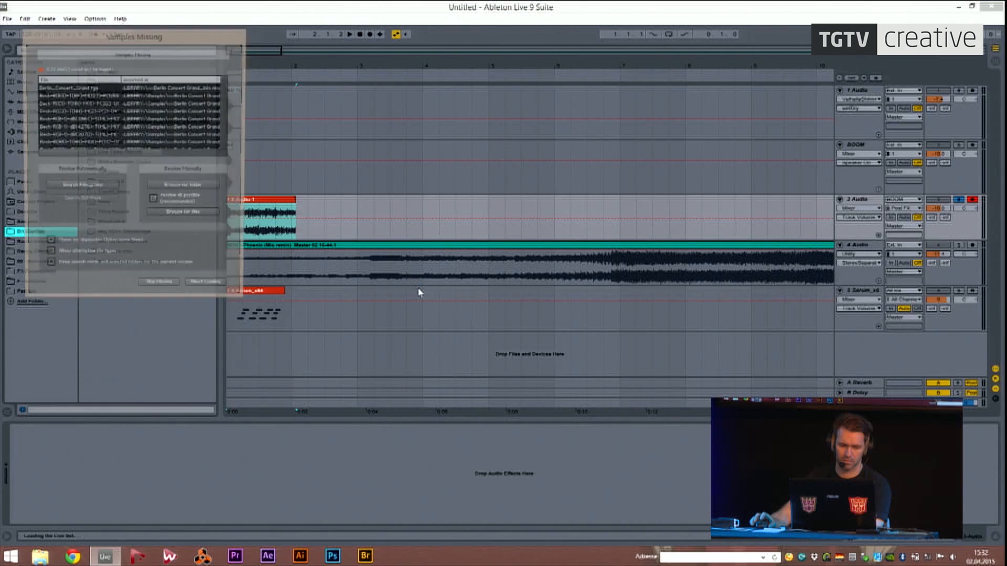
{"action": "left_click", "coordinate": [162, 289]}
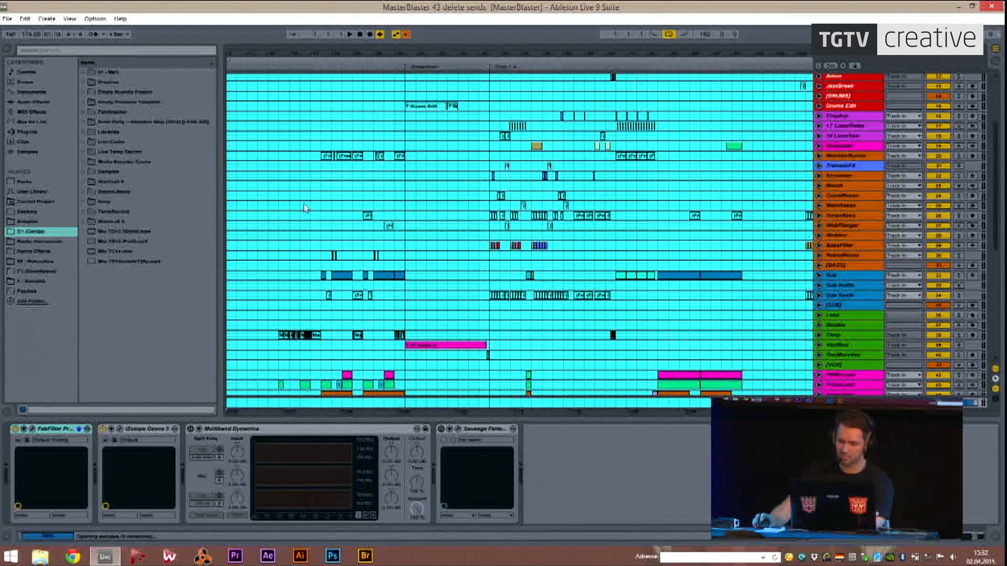
Look over the MasterBlaster arrangement's tracks and the section around bar 111.
{"action": "left_click_drag", "start_coordinate": [996, 184], "coordinate": [1004, 230]}
{"action": "left_click", "coordinate": [737, 248]}
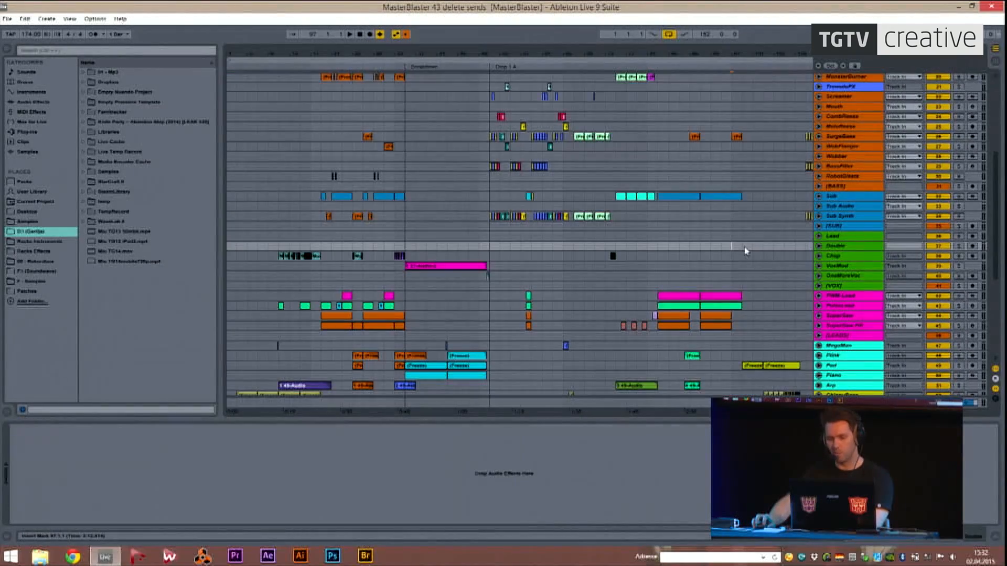
{"action": "left_click_drag", "start_coordinate": [705, 56], "coordinate": [573, 51]}
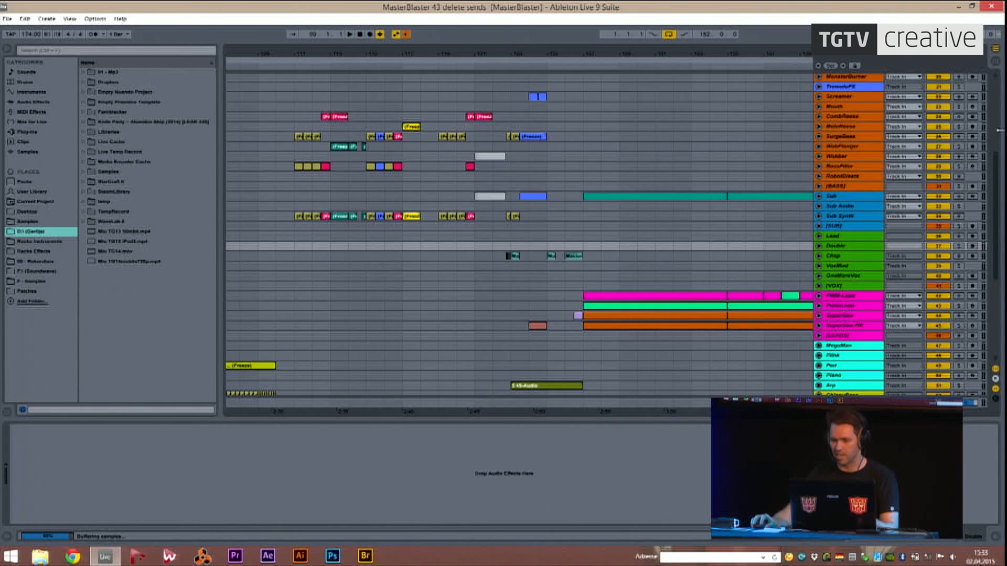
{"action": "left_click_drag", "start_coordinate": [999, 177], "coordinate": [990, 84]}
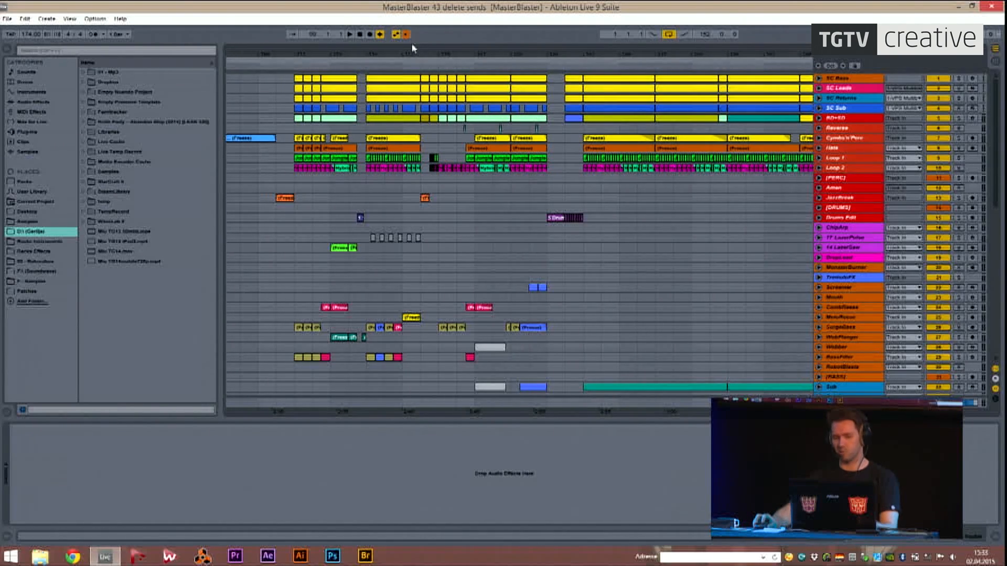
{"action": "left_click", "coordinate": [282, 187]}
{"action": "scroll", "coordinate": [282, 187], "scroll_direction": "down", "scroll_amount": 1}
{"action": "scroll", "coordinate": [283, 187], "scroll_direction": "up", "scroll_amount": 1}
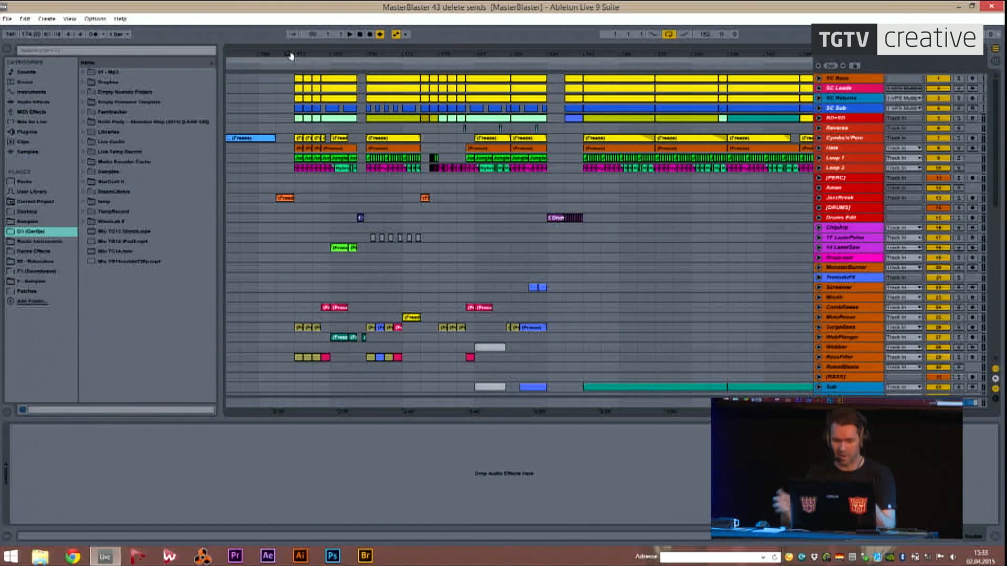
{"action": "scroll", "coordinate": [361, 220], "scroll_direction": "down", "scroll_amount": 5}
{"action": "scroll", "coordinate": [367, 213], "scroll_direction": "up", "scroll_amount": 5}
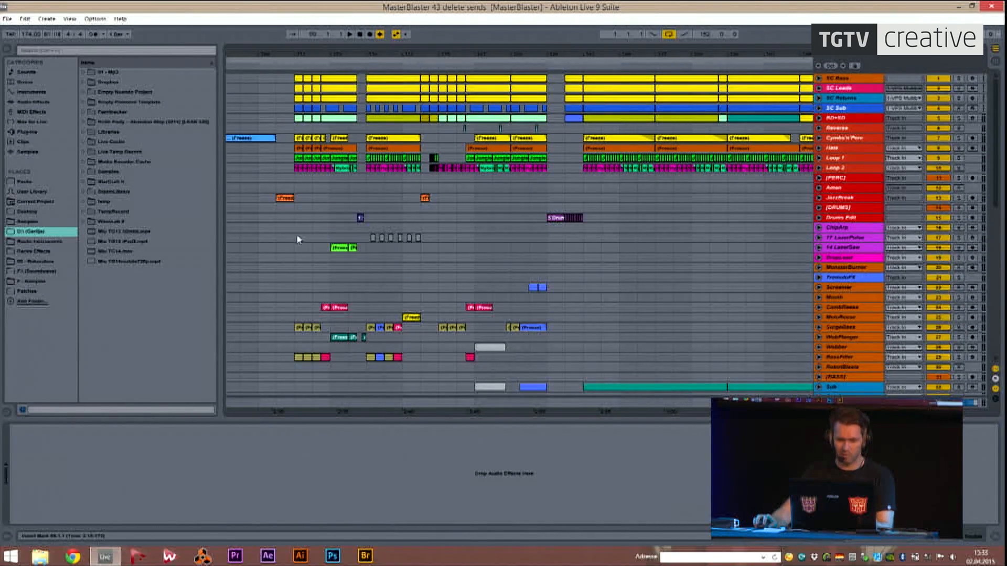
Loop the four bars from bar 111 to bar 115, selecting the range on the ChipArp track.
{"action": "left_click_drag", "start_coordinate": [295, 240], "coordinate": [394, 241]}
{"action": "mouse_move", "coordinate": [358, 55]}
{"action": "left_mouse_down"}
{"action": "mouse_move", "coordinate": [357, 33]}
{"action": "mouse_move", "coordinate": [448, 53]}
{"action": "mouse_move", "coordinate": [346, 53]}
{"action": "left_mouse_up"}
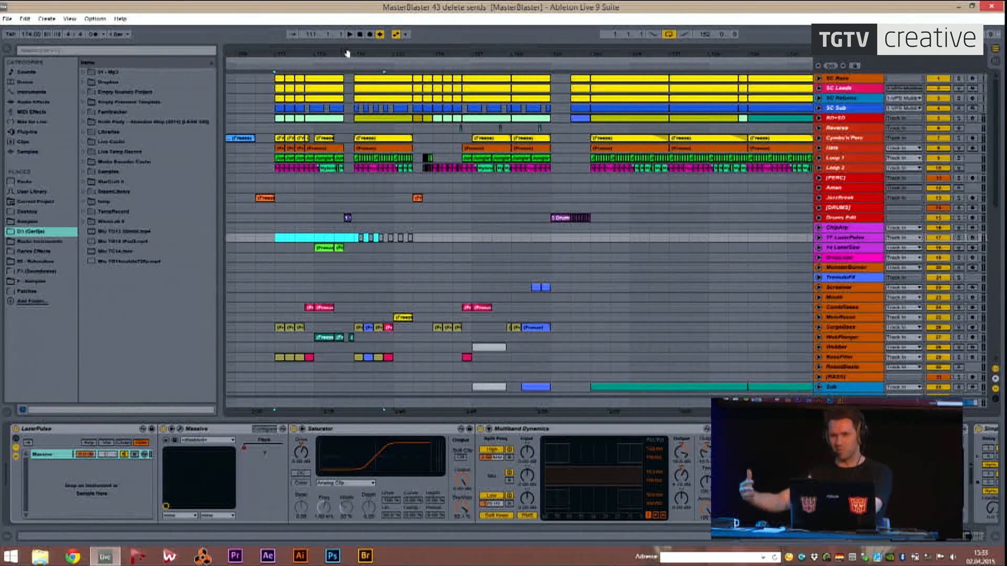
{"action": "left_click", "coordinate": [314, 149]}
{"action": "left_click_drag", "start_coordinate": [278, 234], "coordinate": [352, 228]}
{"action": "key", "text": "ctrl+l"}
{"action": "left_click_drag", "start_coordinate": [304, 56], "coordinate": [431, 49]}
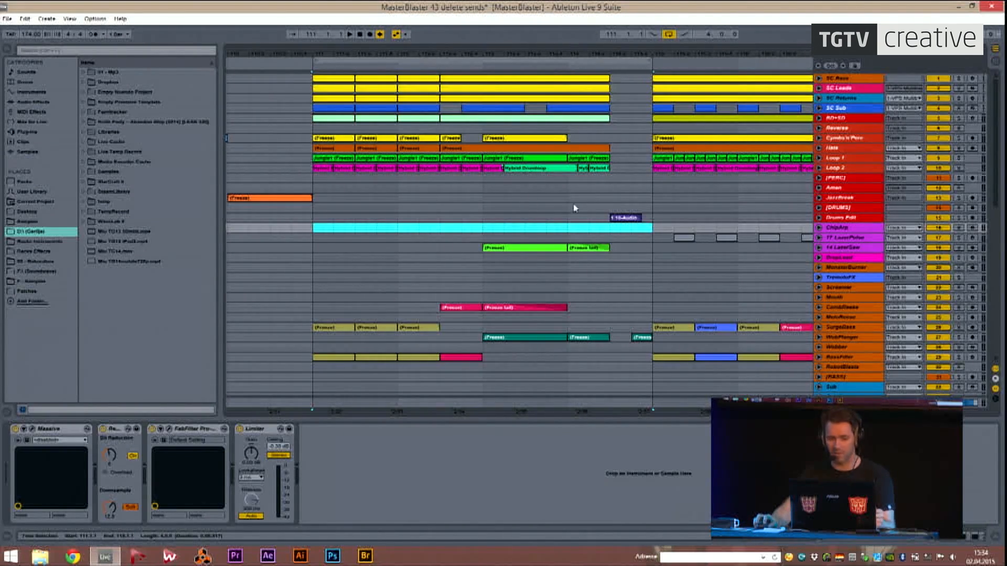
Play the looped section briefly from about bar 113 and look through the tracks.
{"action": "left_click", "coordinate": [489, 229]}
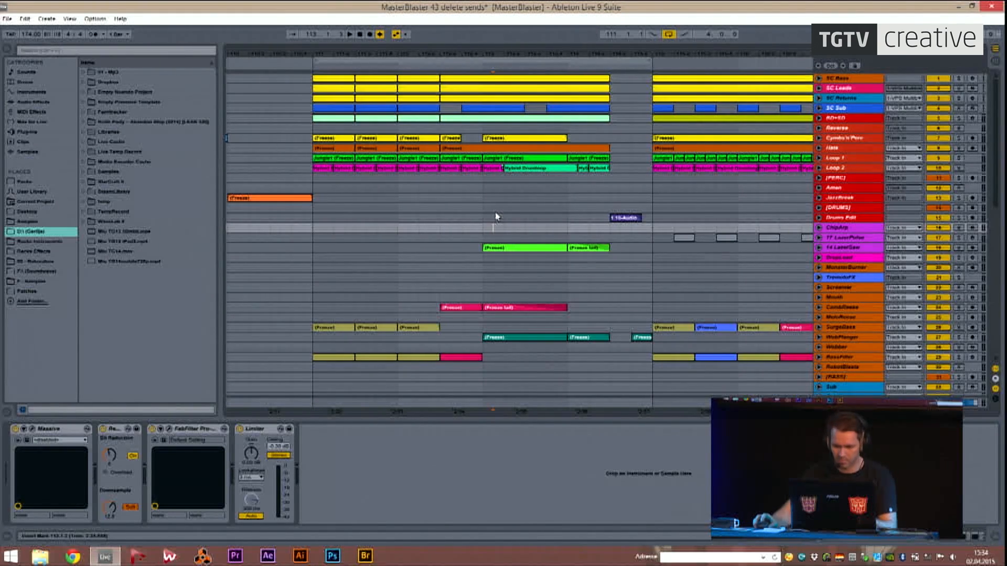
{"action": "left_click_drag", "start_coordinate": [997, 187], "coordinate": [1003, 344]}
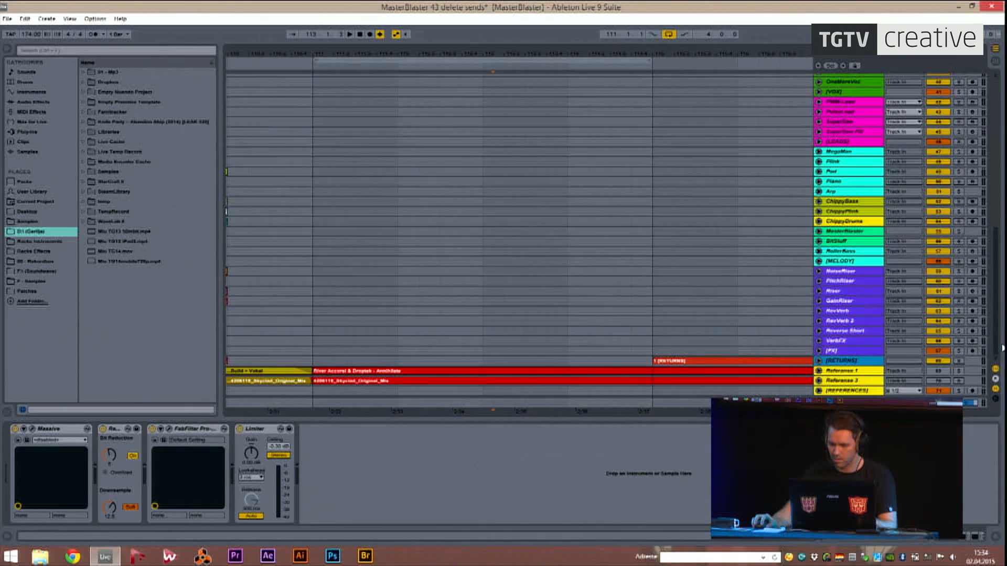
{"action": "scroll", "coordinate": [447, 215], "scroll_direction": "up", "scroll_amount": 10}
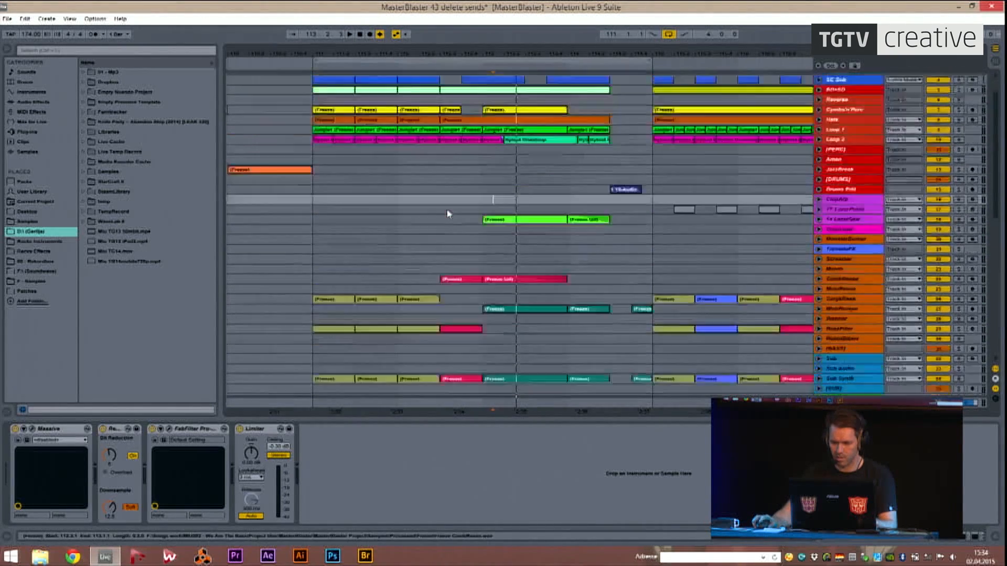
{"action": "scroll", "coordinate": [447, 213], "scroll_direction": "up", "scroll_amount": 3}
Play the loop from its start at bar 111 and check the tracks that sound during it.
{"action": "left_click", "coordinate": [321, 233]}
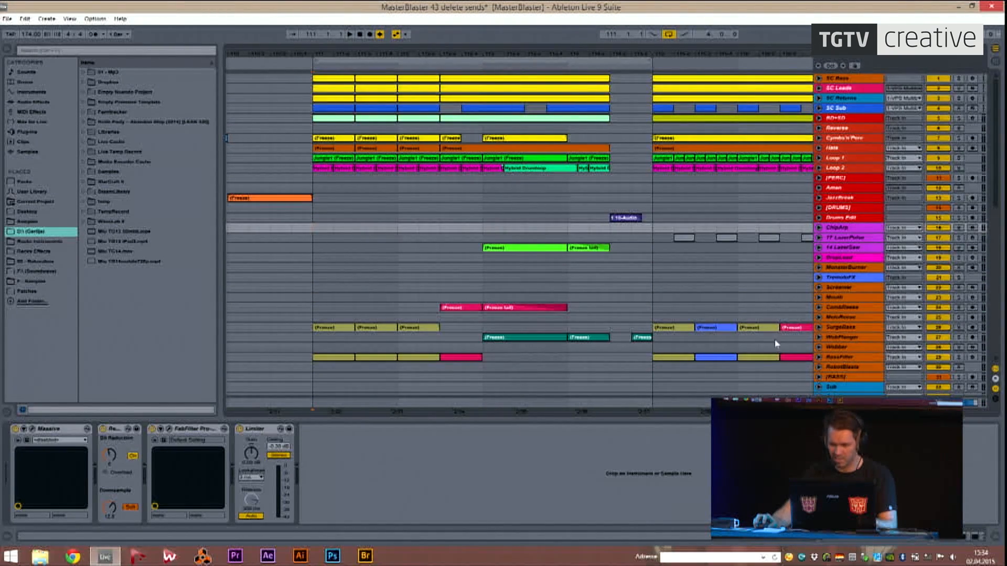
{"action": "left_click_drag", "start_coordinate": [996, 161], "coordinate": [996, 320]}
{"action": "key", "text": "space"}
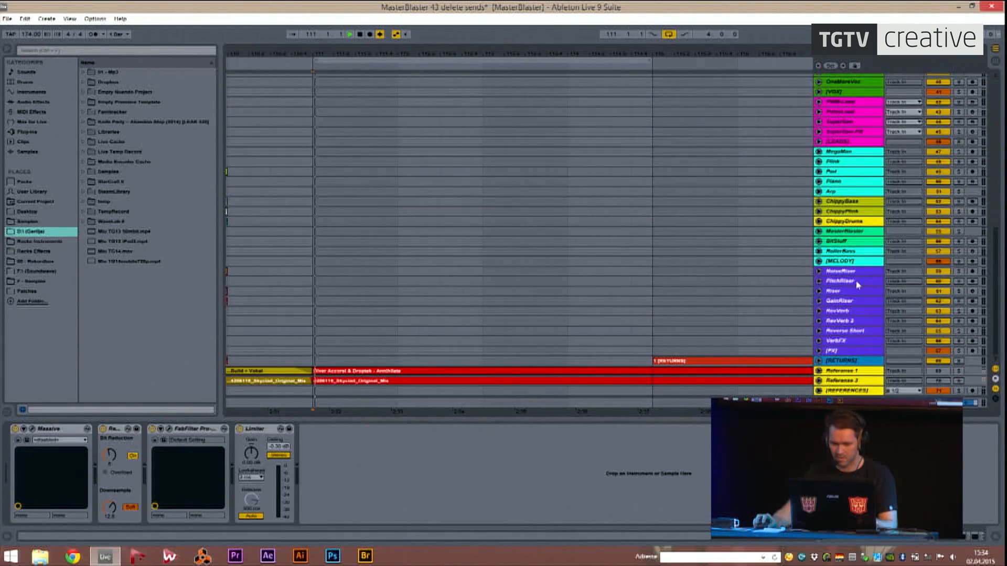
{"action": "scroll", "coordinate": [643, 211], "scroll_direction": "up", "scroll_amount": 6}
{"action": "scroll", "coordinate": [643, 216], "scroll_direction": "up", "scroll_amount": 7}
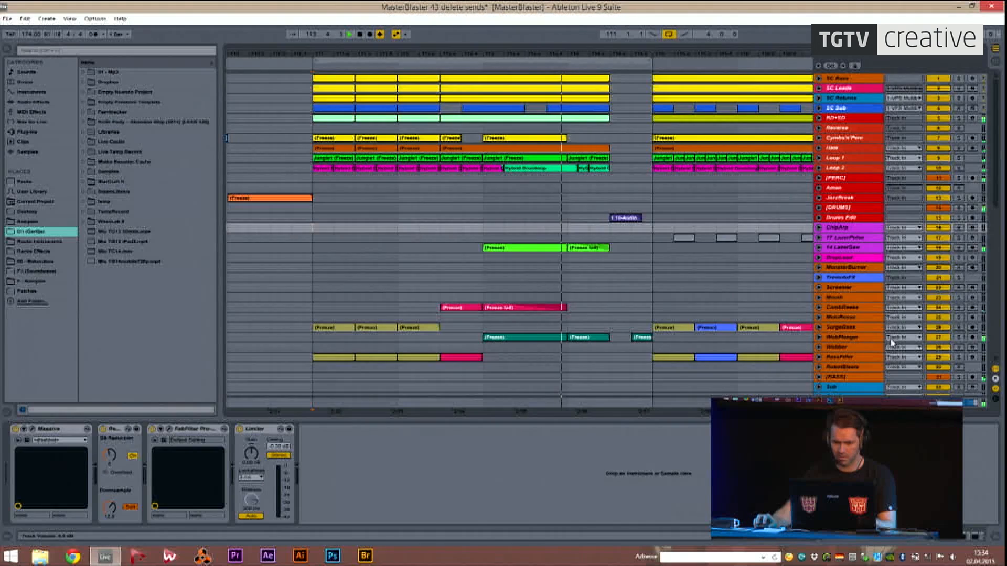
Examine the master track's effect chain, including its first FabFilter plug-in, and browse the list of installed plug-ins.
{"action": "left_click_drag", "start_coordinate": [554, 51], "coordinate": [483, 48]}
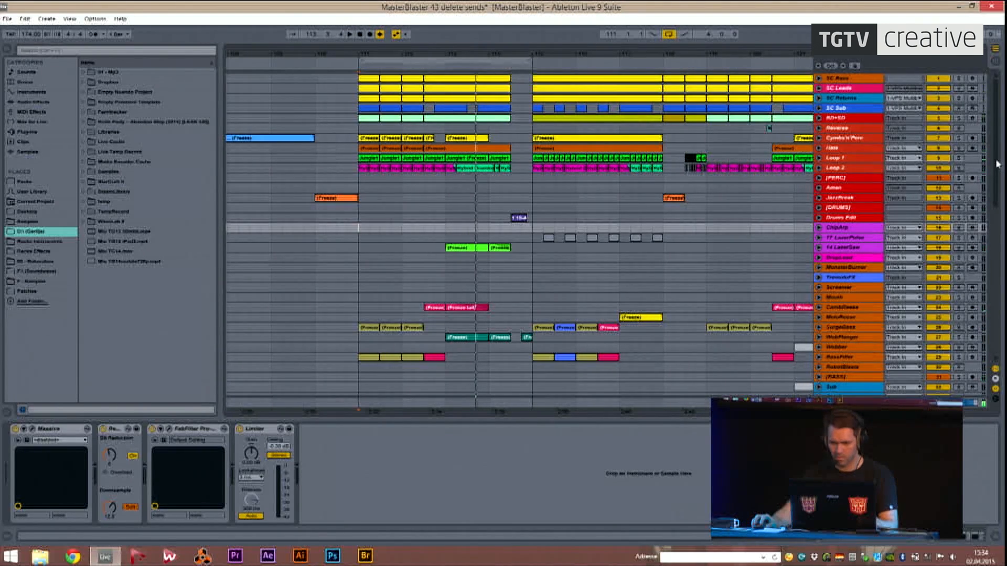
{"action": "left_click_drag", "start_coordinate": [998, 164], "coordinate": [1004, 337]}
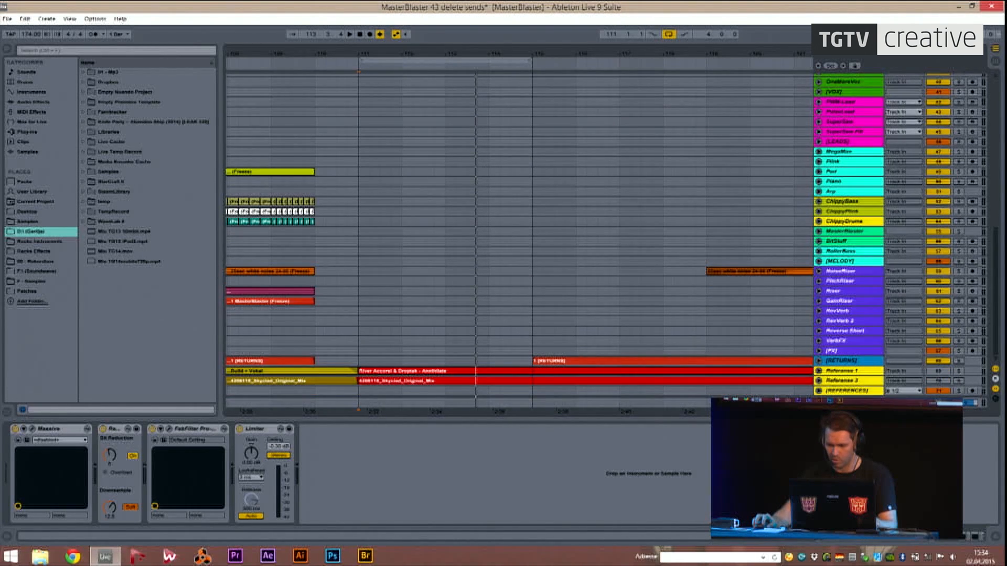
{"action": "left_click", "coordinate": [849, 403]}
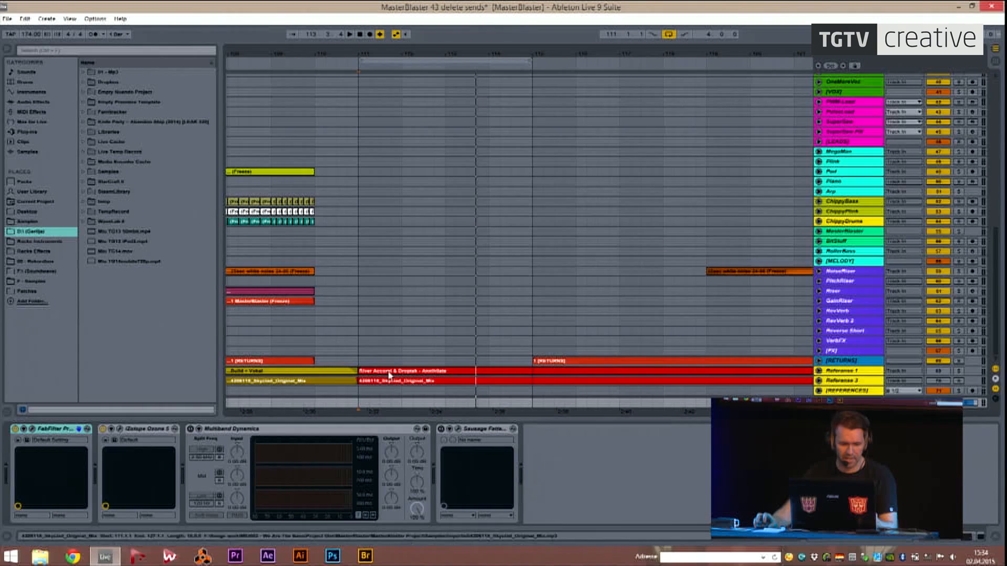
{"action": "left_click", "coordinate": [33, 430]}
{"action": "left_click", "coordinate": [33, 430]}
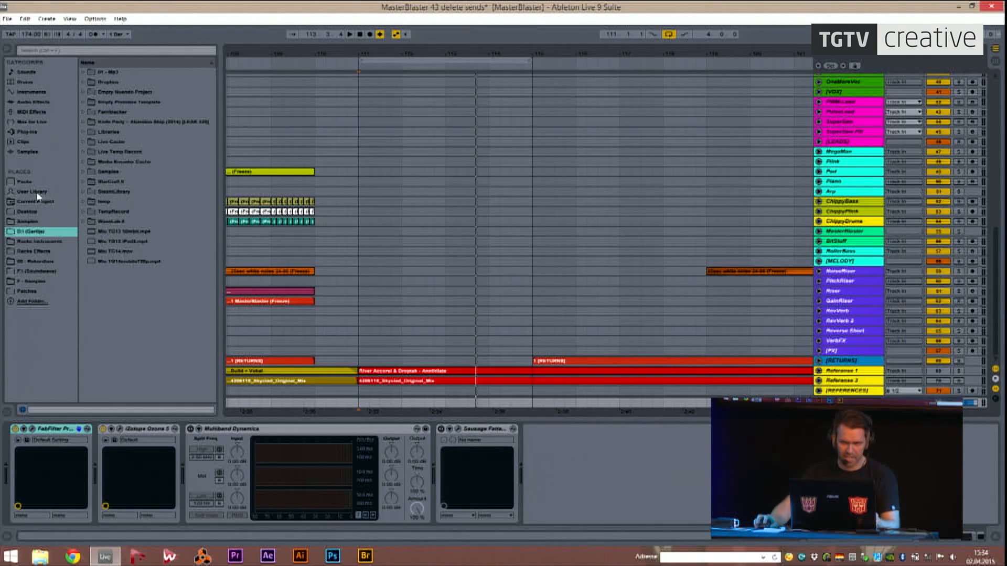
{"action": "left_click", "coordinate": [27, 132]}
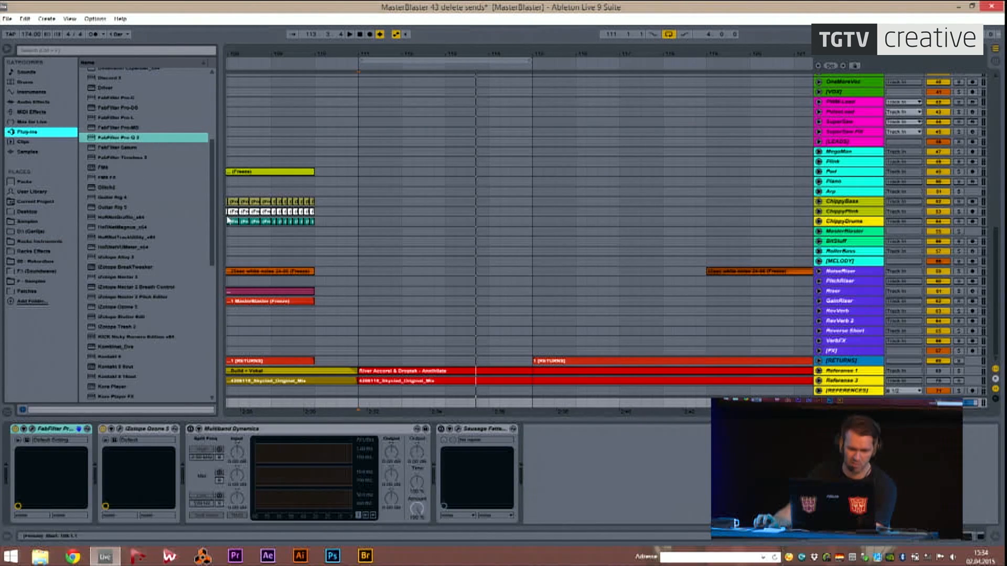
{"action": "left_click_drag", "start_coordinate": [212, 197], "coordinate": [212, 337]}
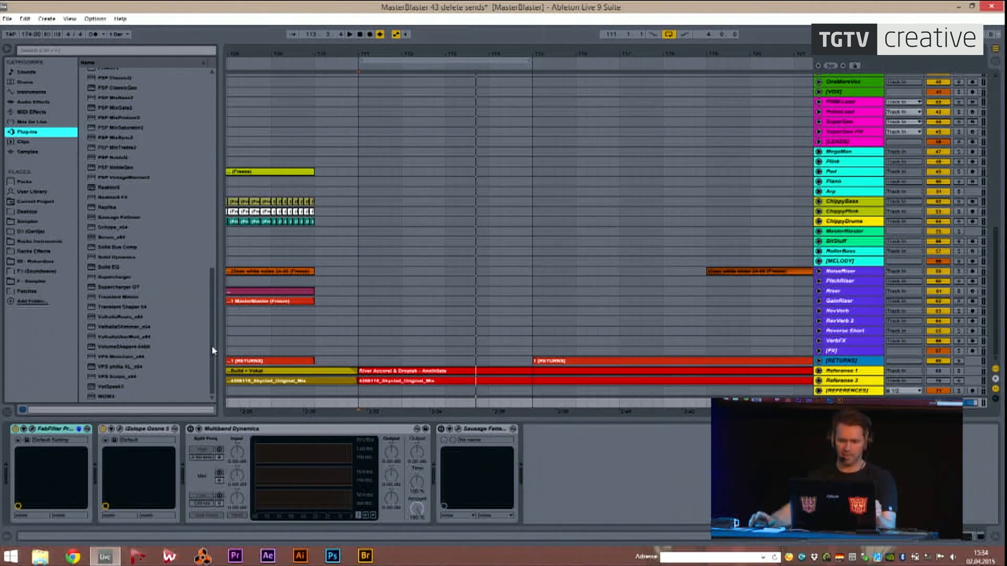
Expand the Sub Synth track to show the waveforms of its frozen clips.
{"action": "scroll", "coordinate": [541, 96], "scroll_direction": "up", "scroll_amount": 10}
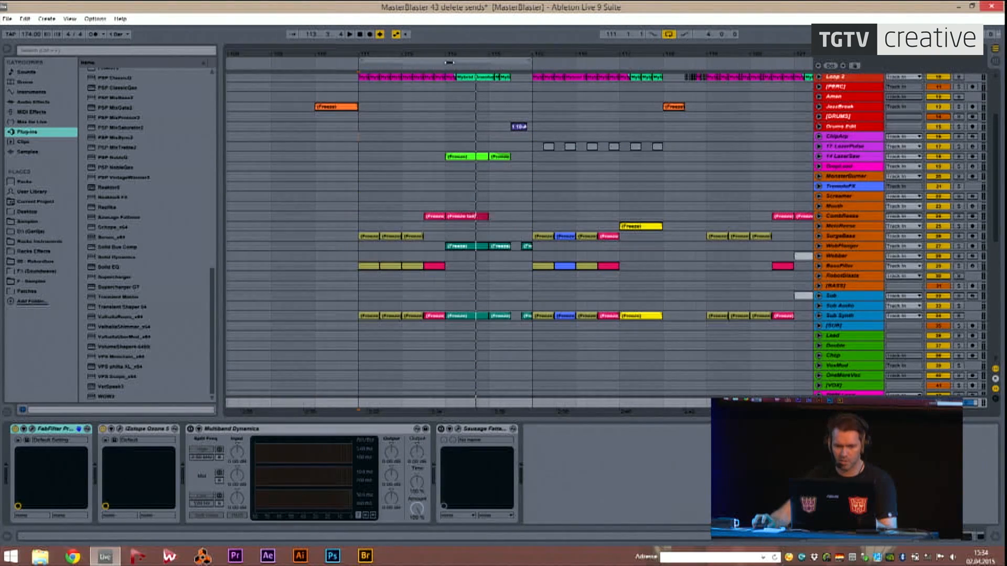
{"action": "left_click", "coordinate": [852, 257]}
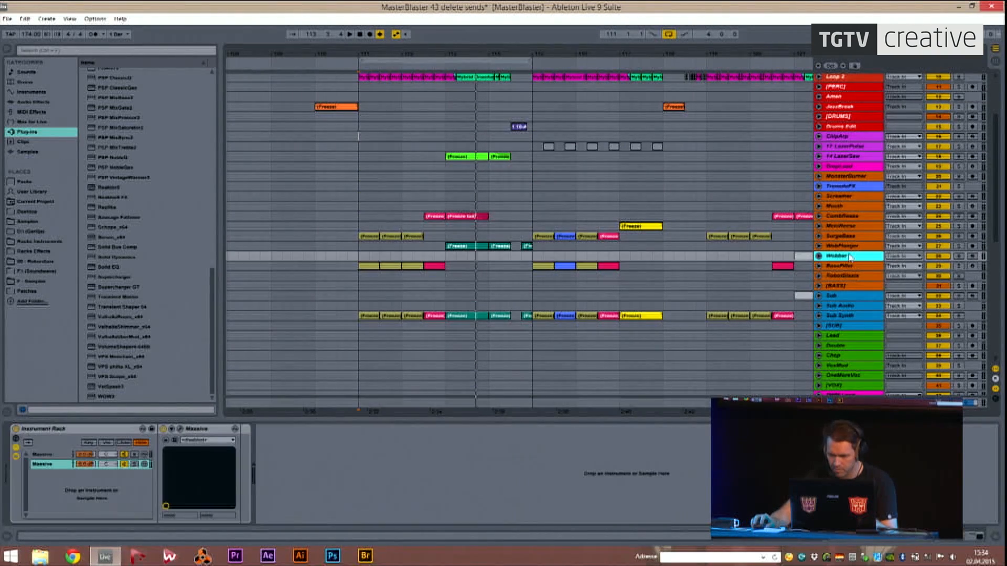
{"action": "scroll", "coordinate": [679, 319], "scroll_direction": "down", "scroll_amount": 2}
{"action": "left_click", "coordinate": [853, 294]}
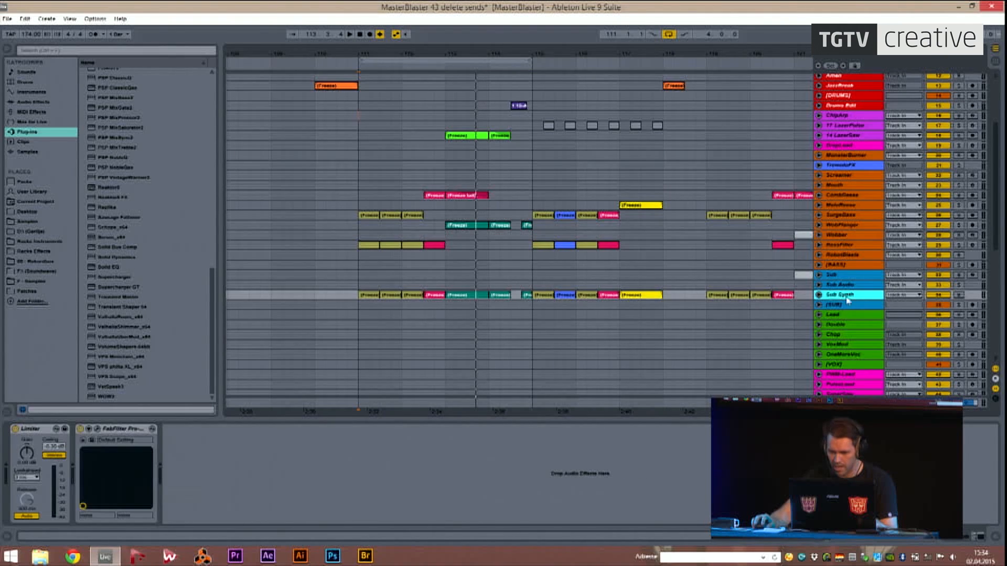
{"action": "left_click", "coordinate": [819, 294]}
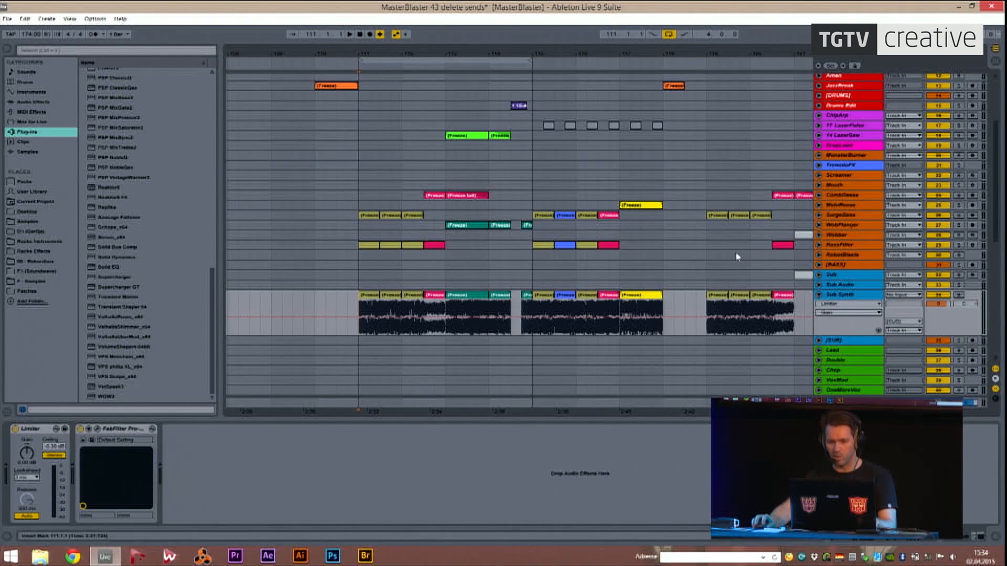
Solo the [BASS] track and check its FabFilter Pro-MB and Pro-Q 2 settings.
{"action": "left_click", "coordinate": [938, 266]}
{"action": "left_click", "coordinate": [958, 264]}
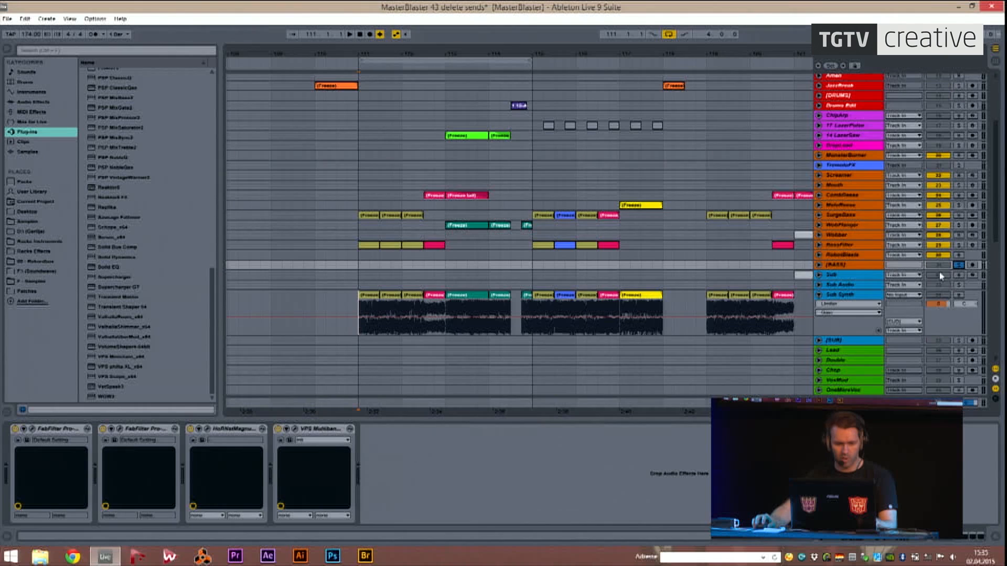
{"action": "left_click", "coordinate": [33, 430]}
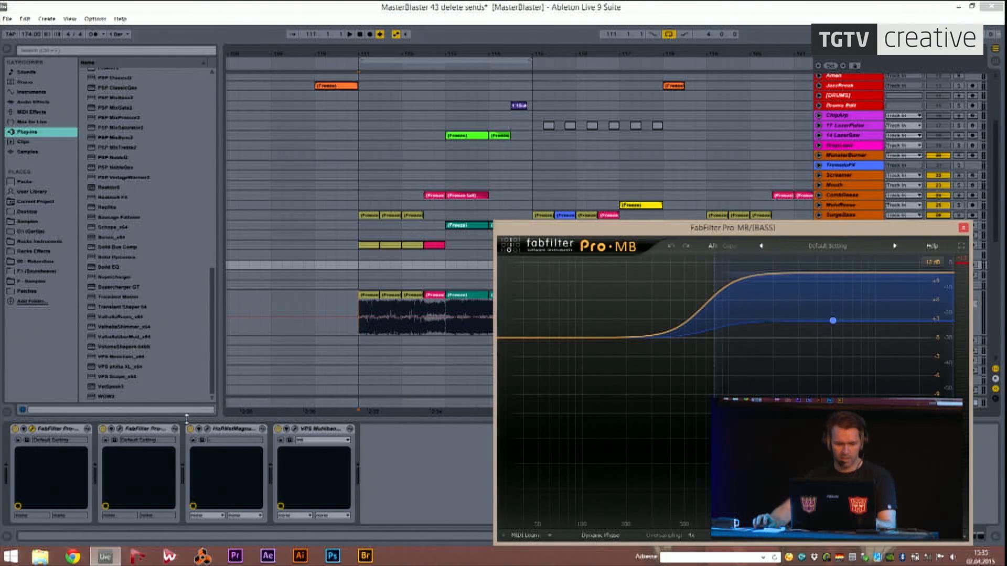
{"action": "left_click", "coordinate": [16, 429]}
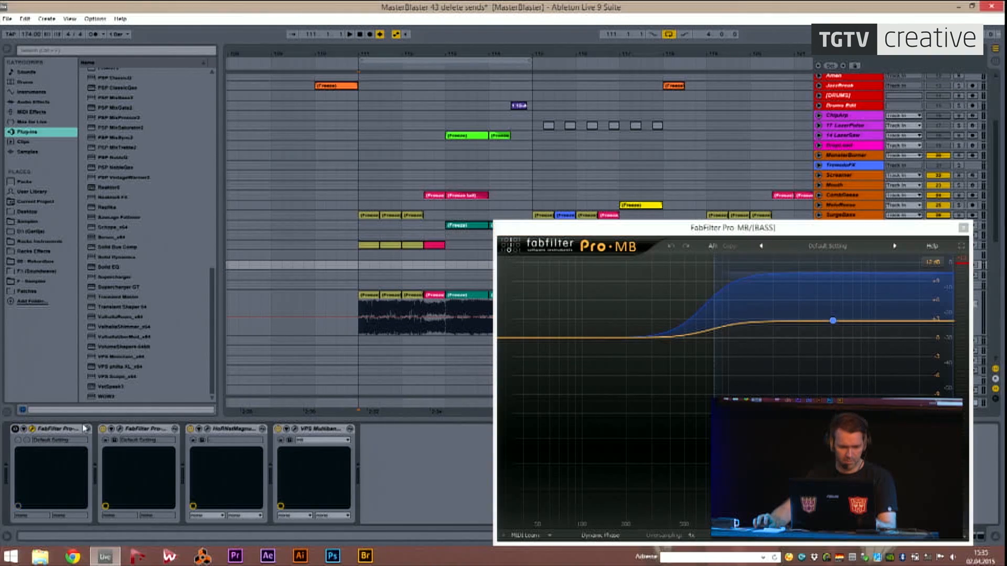
{"action": "left_click", "coordinate": [32, 429]}
{"action": "left_click", "coordinate": [121, 429]}
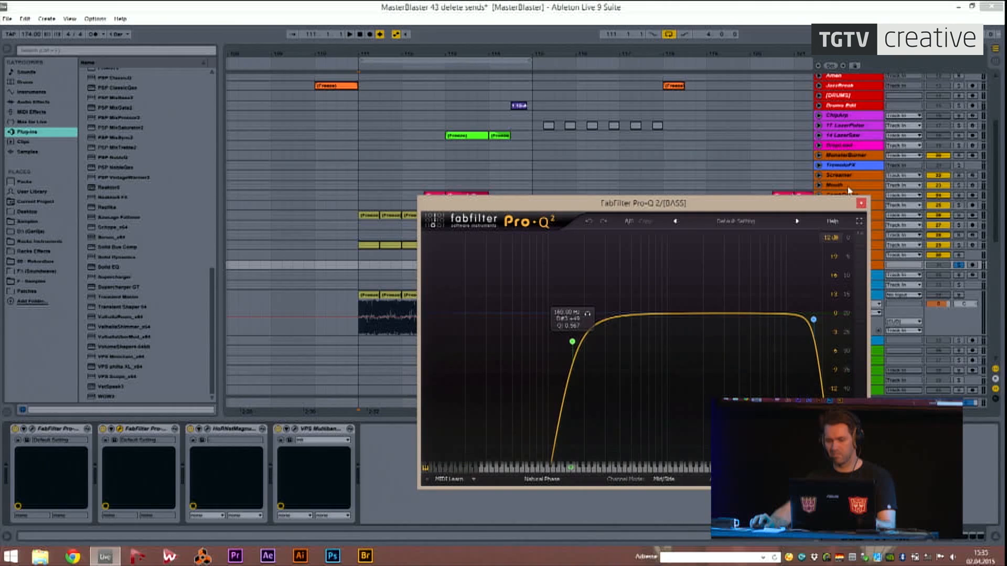
{"action": "left_click", "coordinate": [862, 203]}
Play the soloed bass and select the gap between the WobFlanger clips across the SurgeBass to Wobber tracks.
{"action": "left_click", "coordinate": [945, 266]}
{"action": "key", "text": "space"}
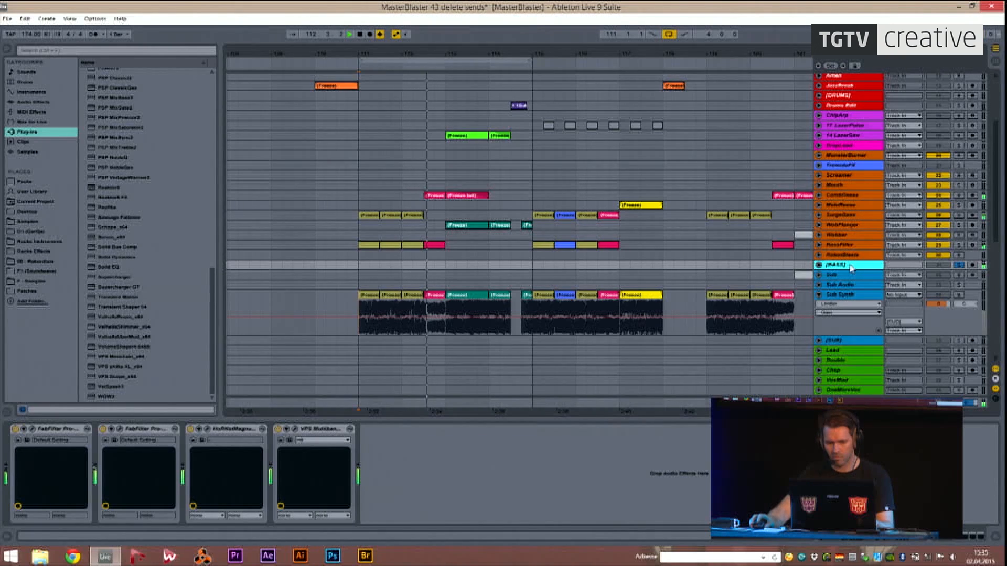
{"action": "left_click_drag", "start_coordinate": [516, 61], "coordinate": [545, 236]}
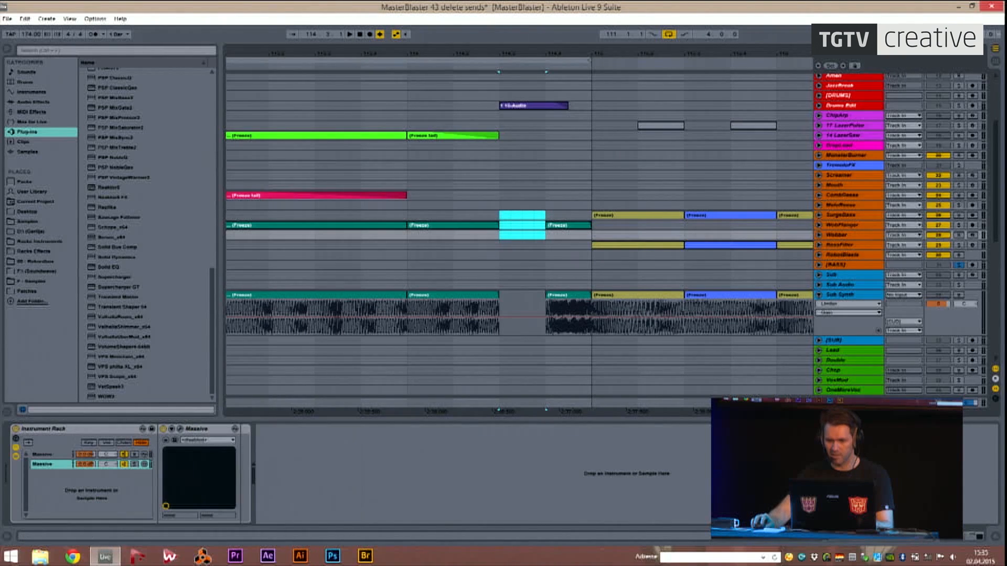
Solo the Drums Edit track together with [BASS] and play the loop from bar 111.
{"action": "left_click", "coordinate": [858, 107]}
{"action": "left_click", "coordinate": [960, 106]}
{"action": "left_click_drag", "start_coordinate": [464, 53], "coordinate": [666, 21]}
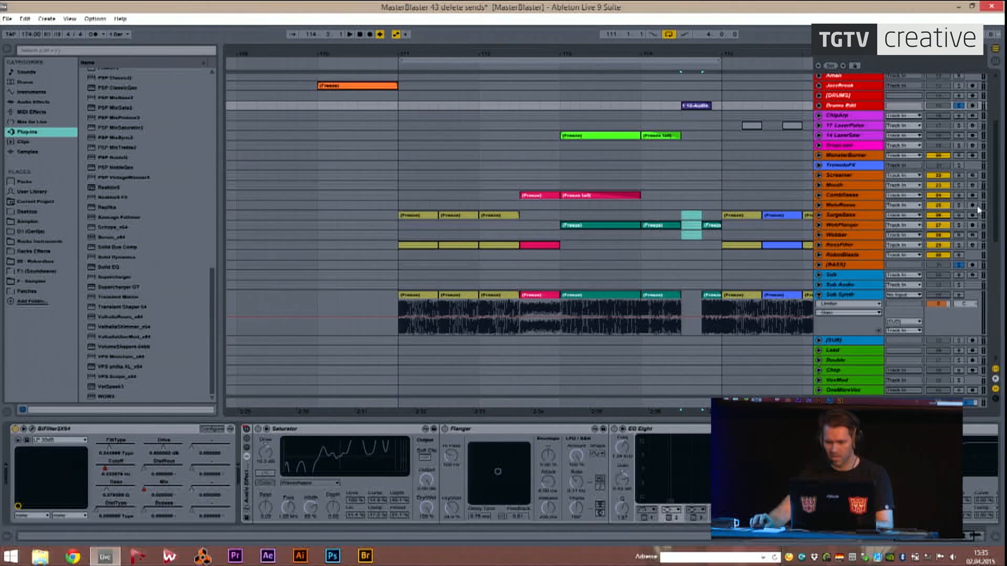
{"action": "left_click", "coordinate": [397, 257]}
{"action": "left_click", "coordinate": [399, 256]}
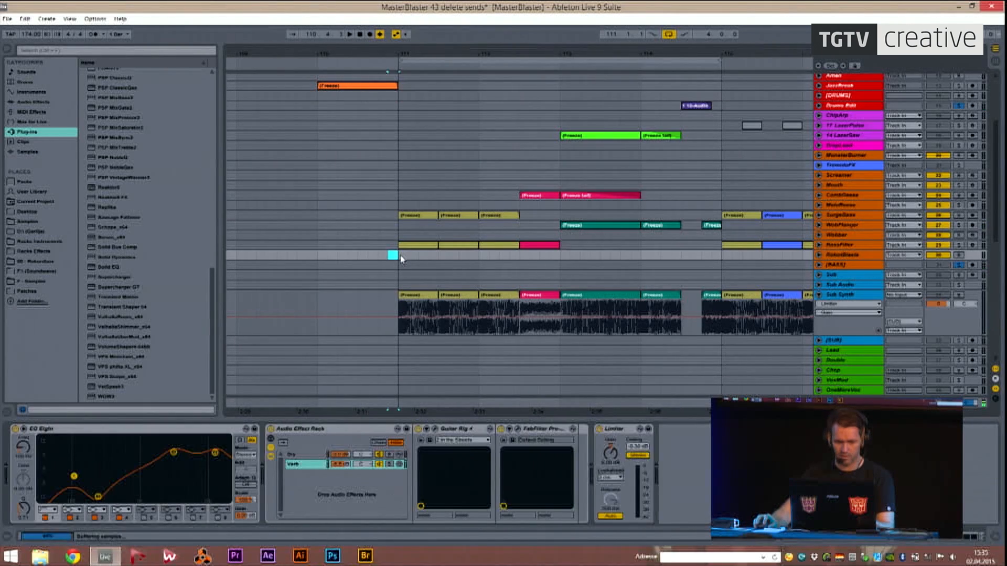
{"action": "key", "text": "space"}
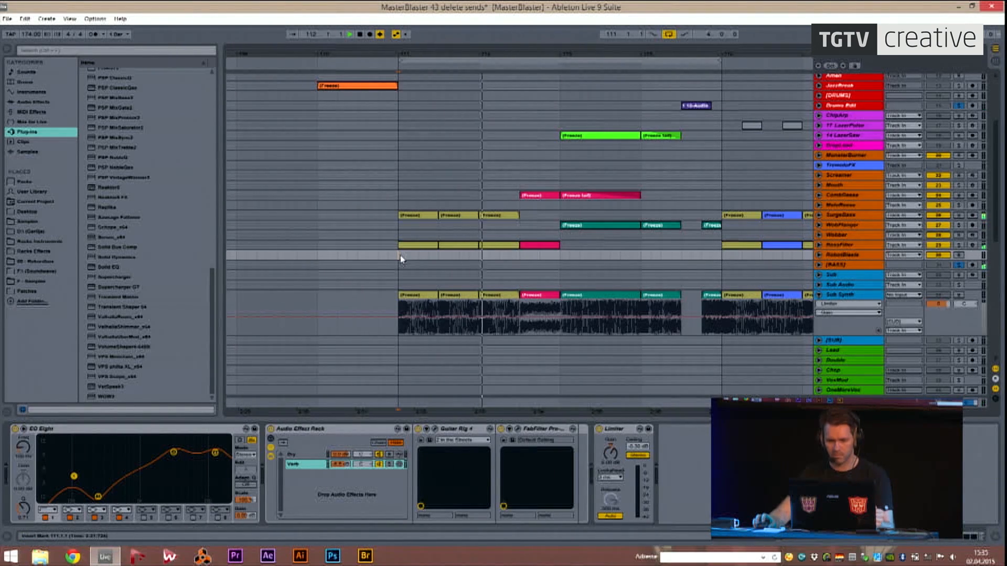
Stop playback, expand the Drums Edit track and select the part of its audio clip that fills the bass gap.
{"action": "left_click_drag", "start_coordinate": [716, 56], "coordinate": [694, 103]}
{"action": "left_click", "coordinate": [819, 106]}
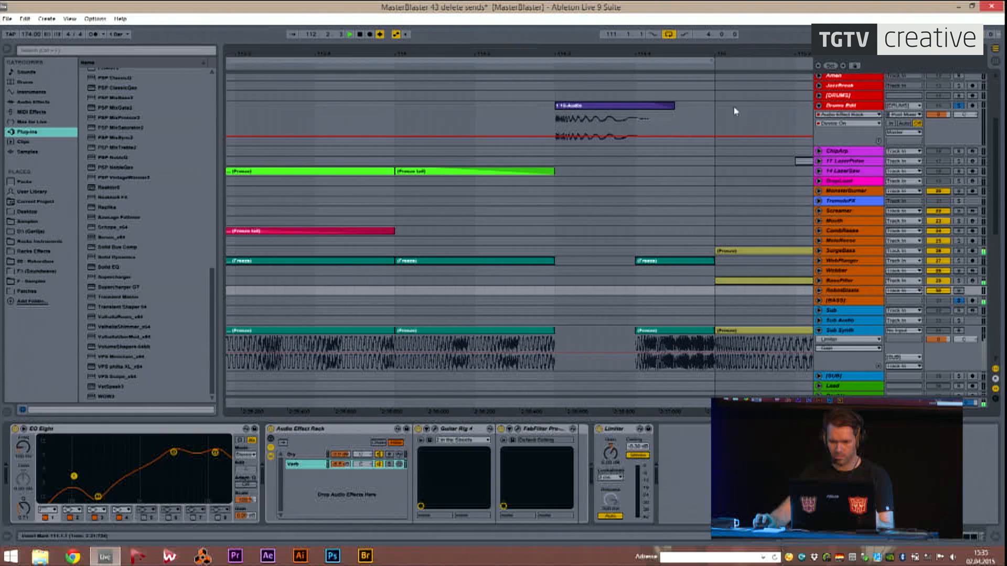
{"action": "key", "text": "space"}
{"action": "left_click_drag", "start_coordinate": [633, 56], "coordinate": [632, 49]}
{"action": "left_click_drag", "start_coordinate": [678, 120], "coordinate": [580, 127]}
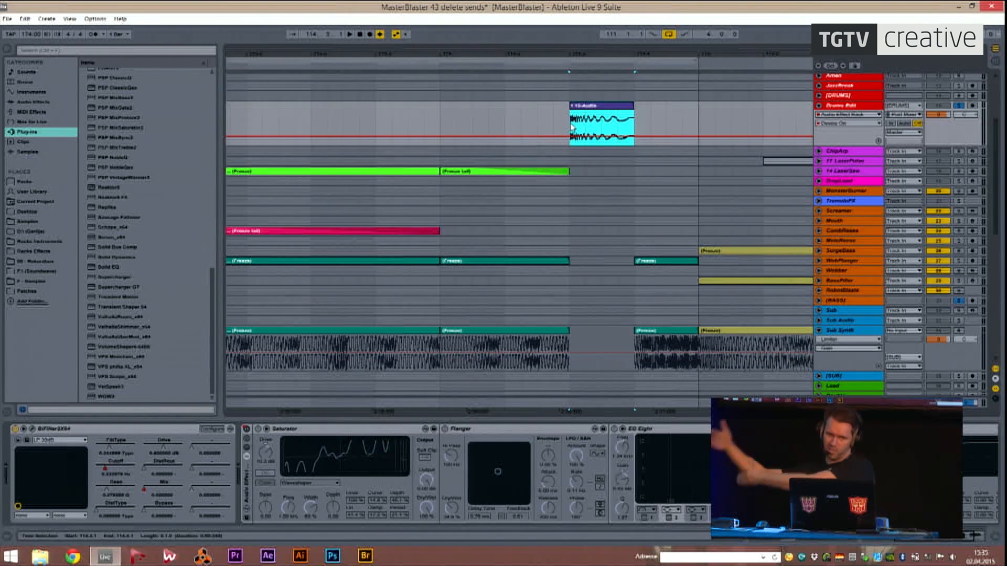
Expand the [SUB] track below Sub Synth and solo only that track.
{"action": "left_click_drag", "start_coordinate": [536, 56], "coordinate": [577, 53]}
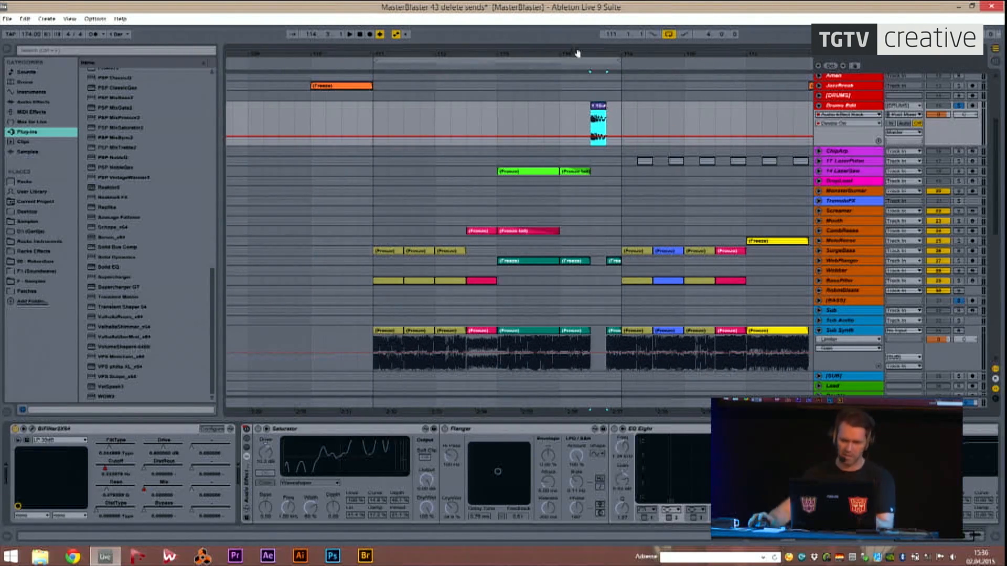
{"action": "left_click_drag", "start_coordinate": [577, 53], "coordinate": [492, 58]}
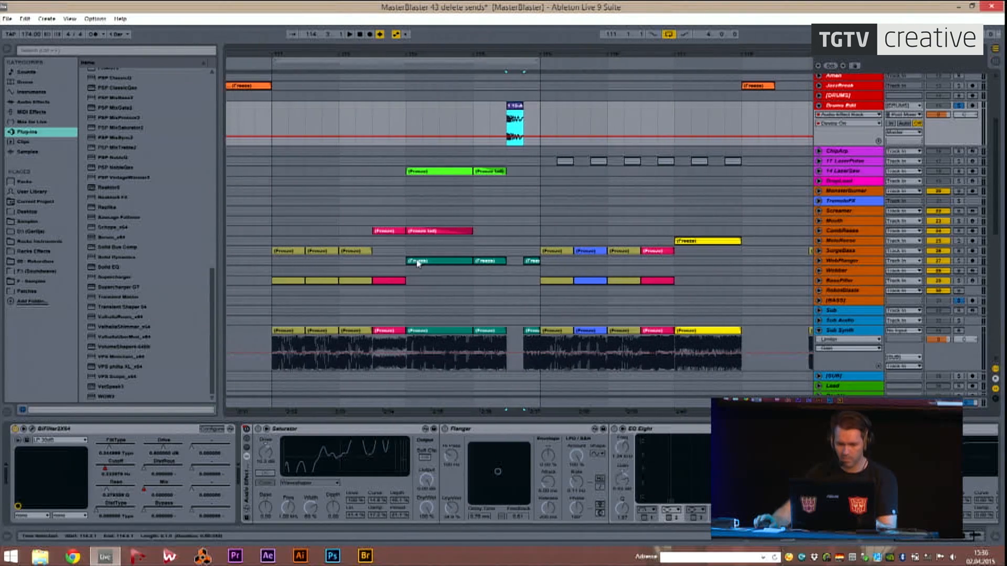
{"action": "scroll", "coordinate": [417, 253], "scroll_direction": "down", "scroll_amount": 3}
{"action": "left_click", "coordinate": [861, 237]}
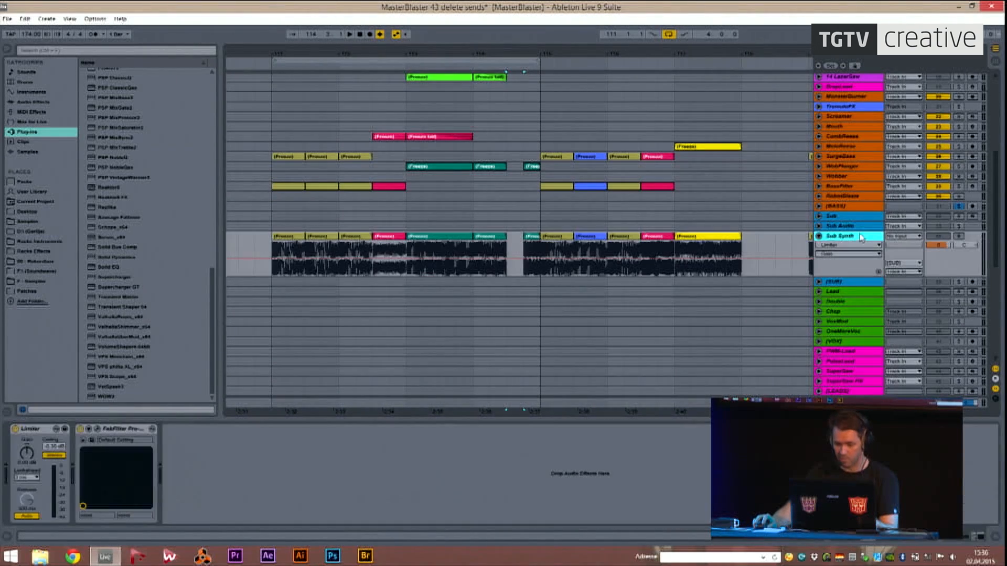
{"action": "left_click", "coordinate": [838, 284]}
{"action": "left_click", "coordinate": [820, 282]}
{"action": "left_click", "coordinate": [959, 282]}
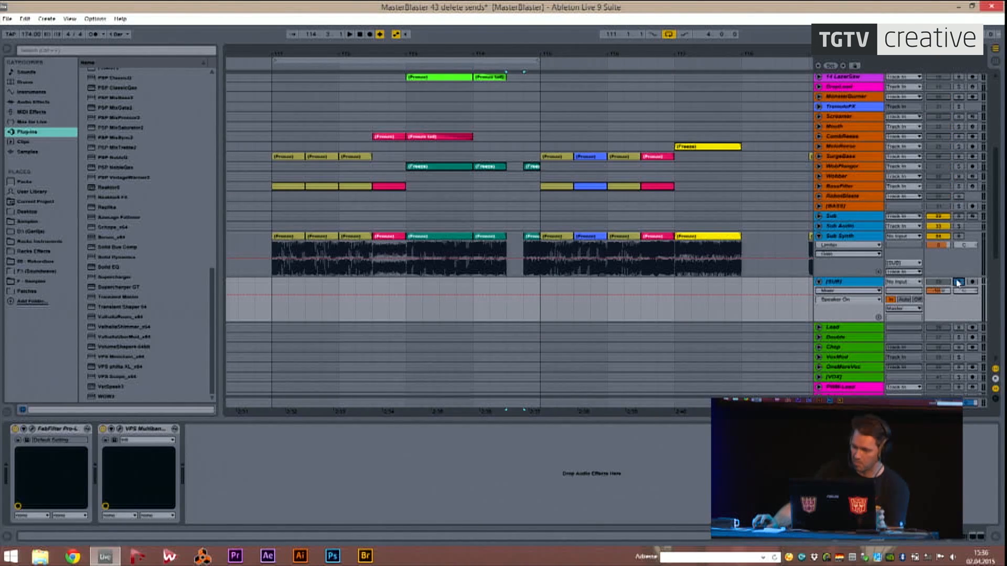
Play the loop with [SUB] soloed, compare it with the bass tracks' clips and stop playback.
{"action": "left_click", "coordinate": [850, 282]}
{"action": "key", "text": "space"}
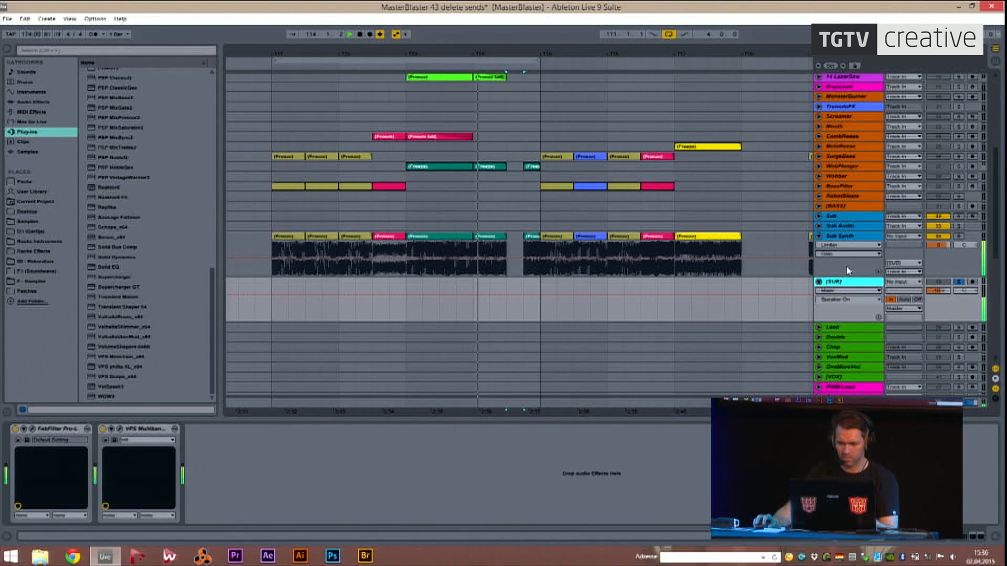
{"action": "scroll", "coordinate": [847, 269], "scroll_direction": "up", "scroll_amount": 3}
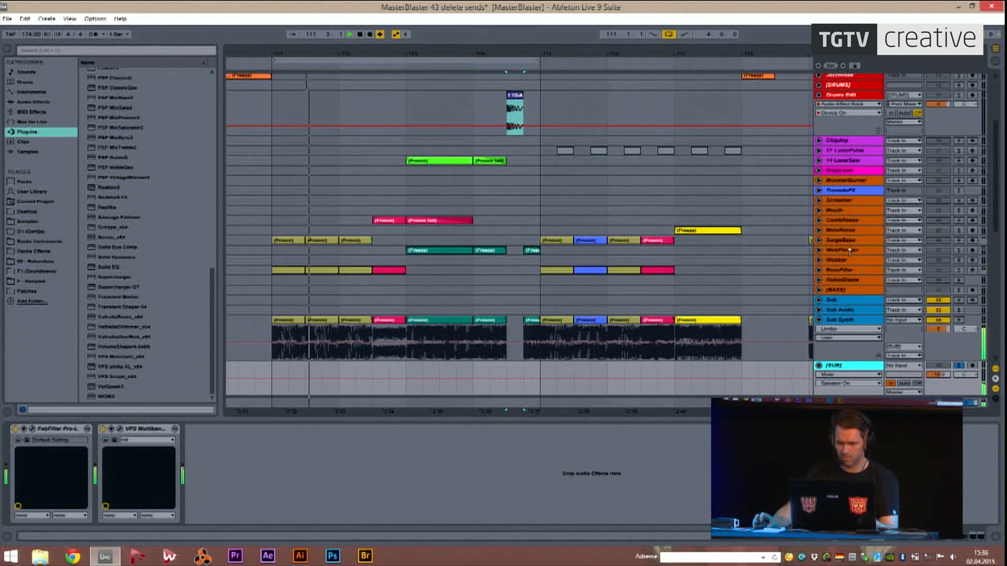
{"action": "left_click_drag", "start_coordinate": [317, 57], "coordinate": [342, 73]}
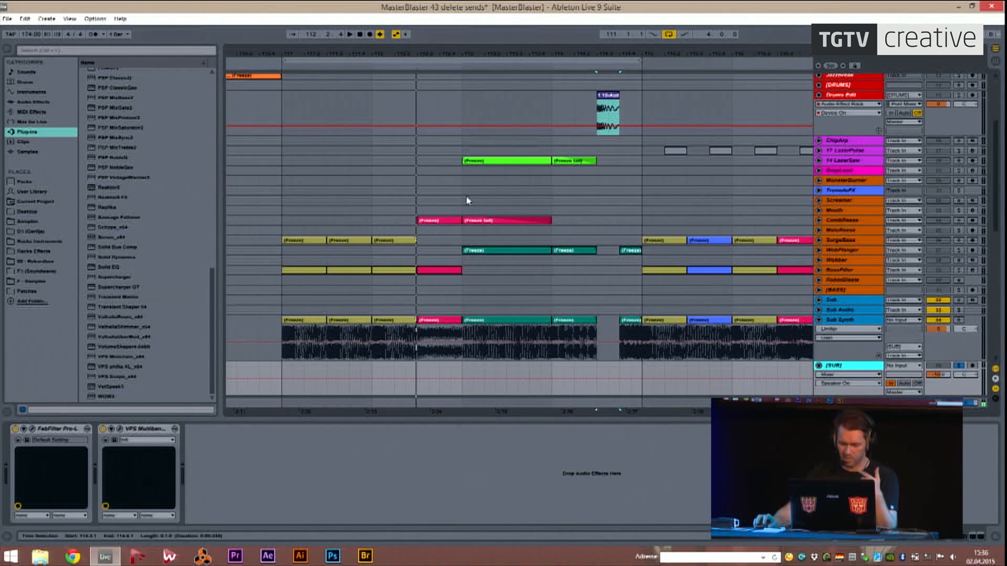
Set the buffer size to 1024 samples in the Fireface USB Settings.
{"action": "left_click", "coordinate": [840, 560]}
{"action": "left_click", "coordinate": [287, 139]}
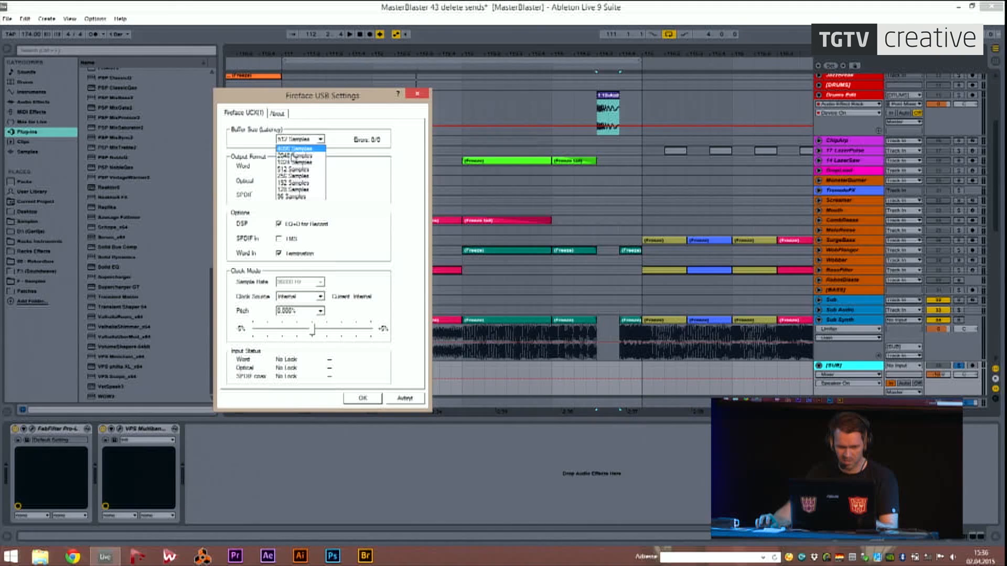
{"action": "left_click", "coordinate": [298, 163]}
{"action": "left_click", "coordinate": [363, 398]}
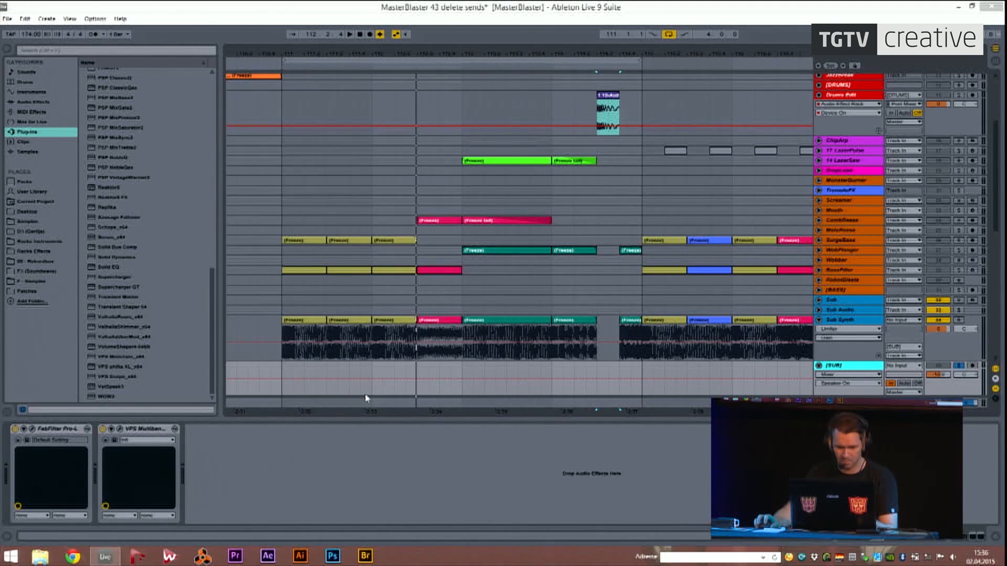
Play the soloed sub from bar 111 for a few bars and stop playback.
{"action": "left_click", "coordinate": [284, 304]}
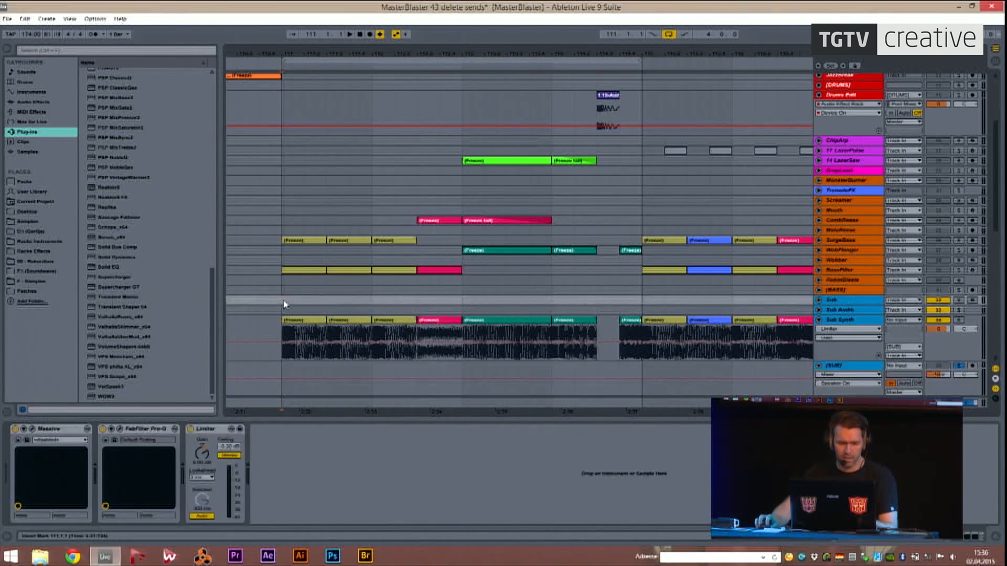
{"action": "key", "text": "space"}
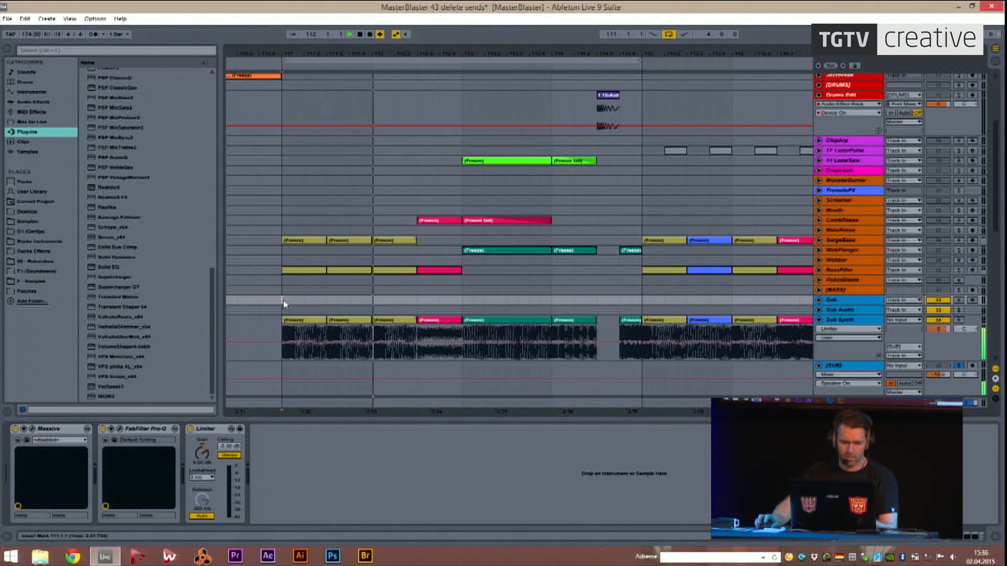
{"action": "left_click_drag", "start_coordinate": [998, 226], "coordinate": [1000, 258]}
{"action": "key", "text": "space"}
Check the effect chains of the [SUB] and Sub Synth tracks.
{"action": "left_click", "coordinate": [845, 247]}
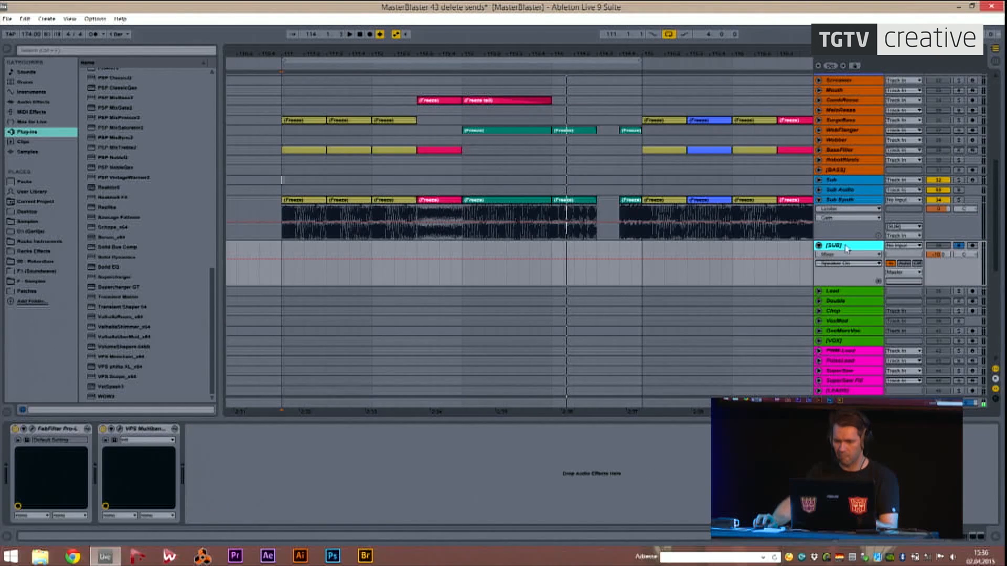
{"action": "left_click", "coordinate": [839, 200]}
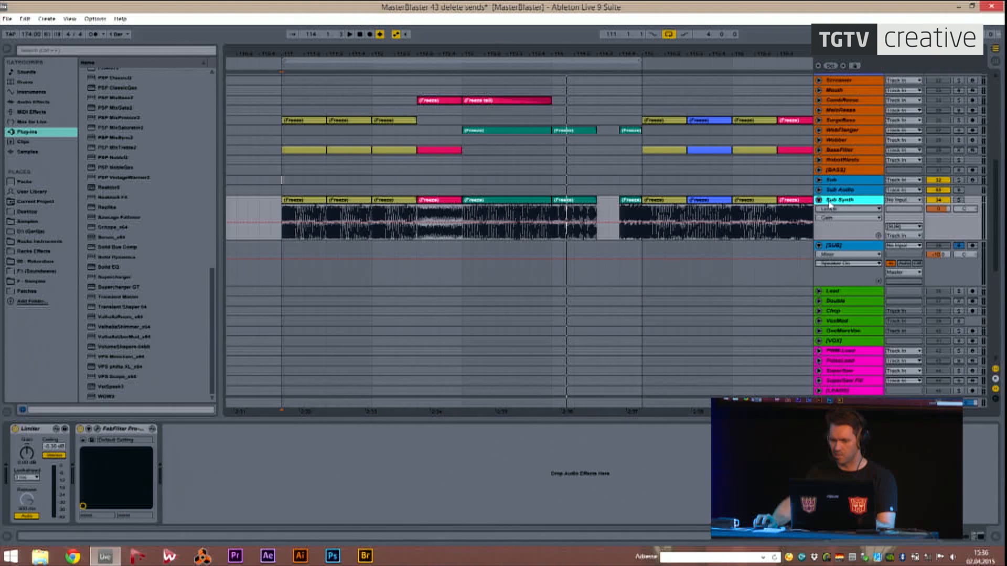
{"action": "scroll", "coordinate": [761, 230], "scroll_direction": "up", "scroll_amount": 5}
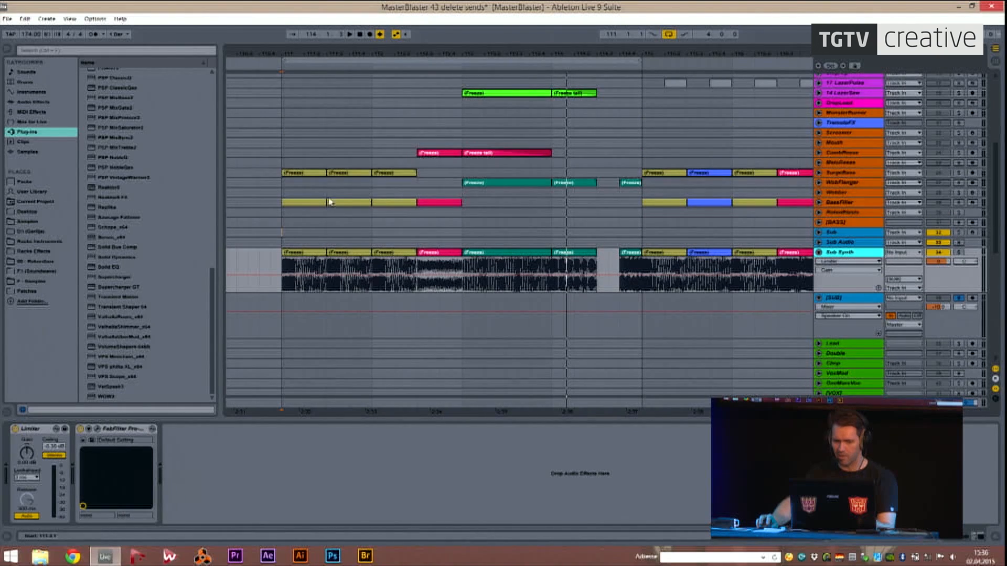
Unfold the SurgeBass track and compare its frozen clips in the loop with the matching Sub Synth clips.
{"action": "left_click", "coordinate": [311, 173]}
{"action": "left_click", "coordinate": [819, 173]}
{"action": "left_click", "coordinate": [369, 173]}
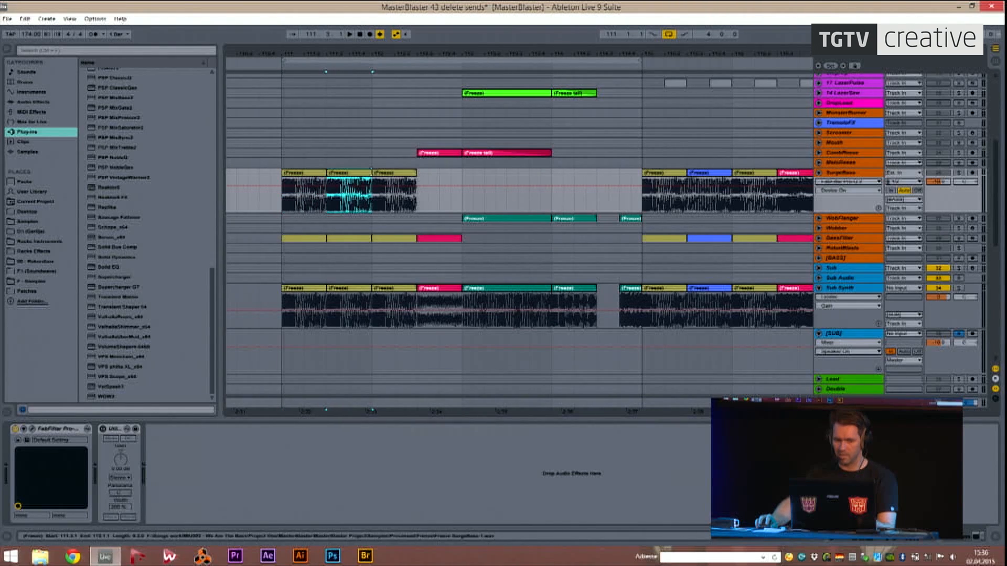
{"action": "left_click", "coordinate": [393, 175]}
{"action": "scroll", "coordinate": [405, 207], "scroll_direction": "down", "scroll_amount": 4}
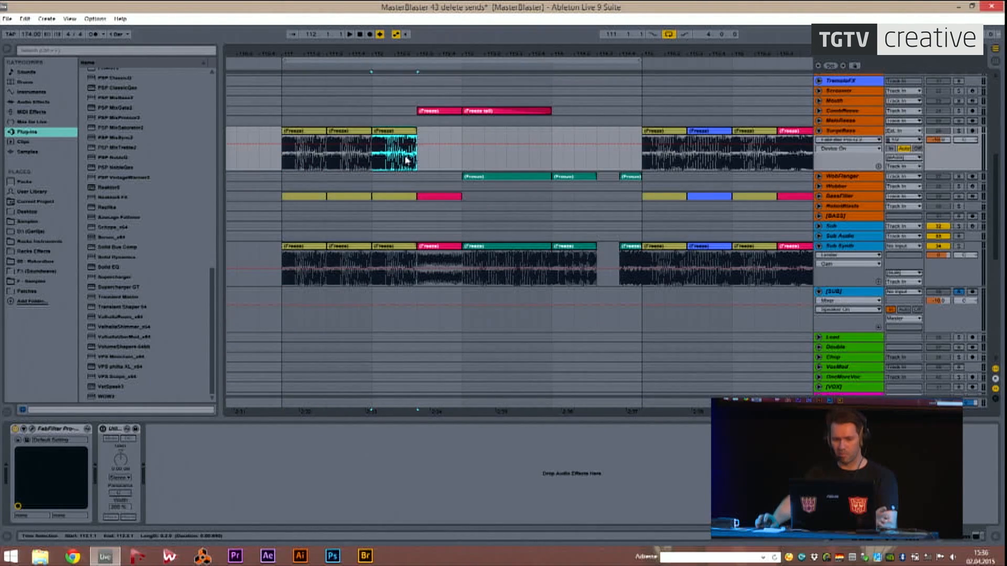
Try placing the first SurgeBass clip of the loop on the Sub Synth track.
{"action": "left_click", "coordinate": [305, 137]}
{"action": "left_click", "coordinate": [303, 254]}
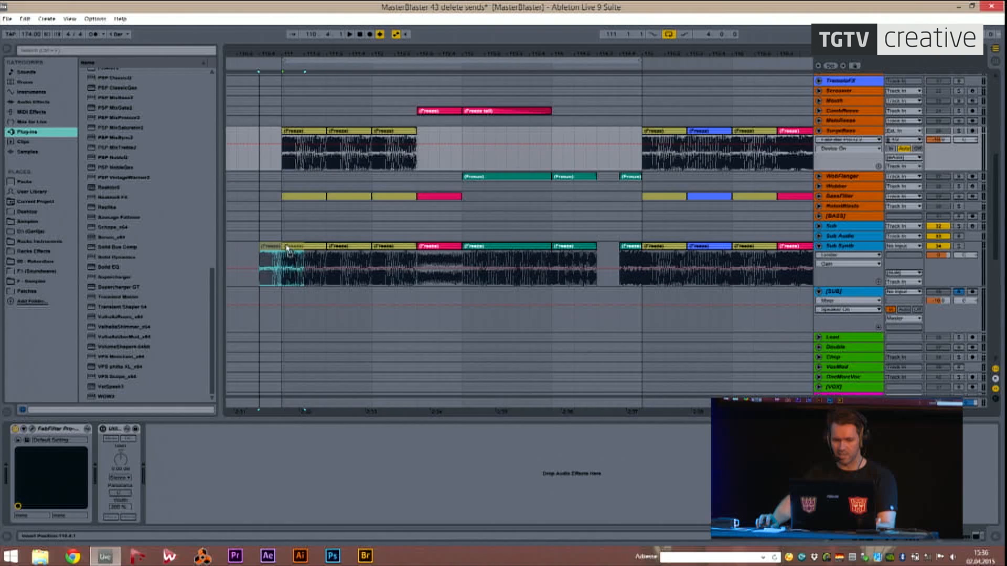
{"action": "left_click_drag", "start_coordinate": [302, 255], "coordinate": [303, 139]}
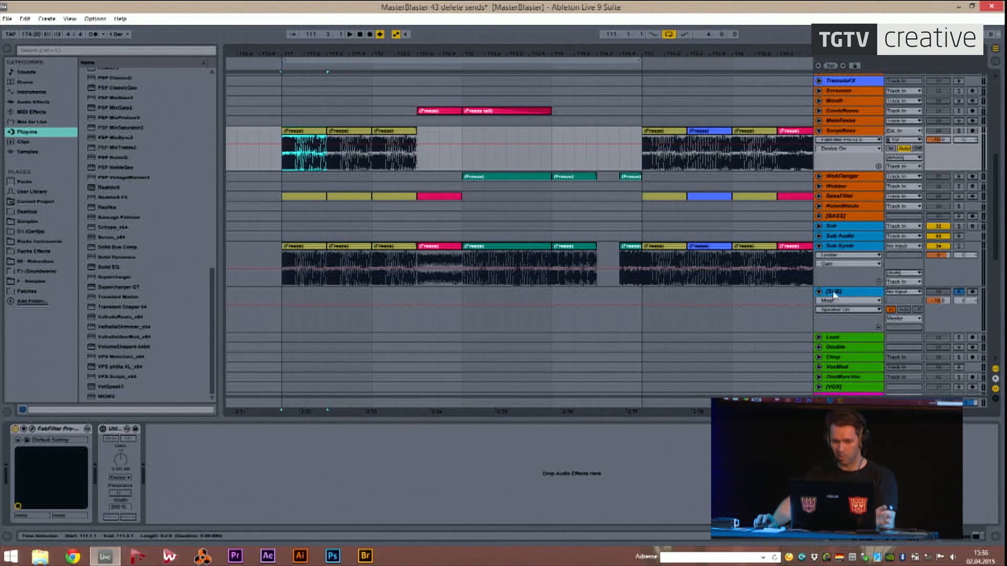
Solo the Sub Synth track and examine the band curve in its FabFilter Pro-Q 2.
{"action": "left_click", "coordinate": [854, 247]}
{"action": "left_click", "coordinate": [961, 247]}
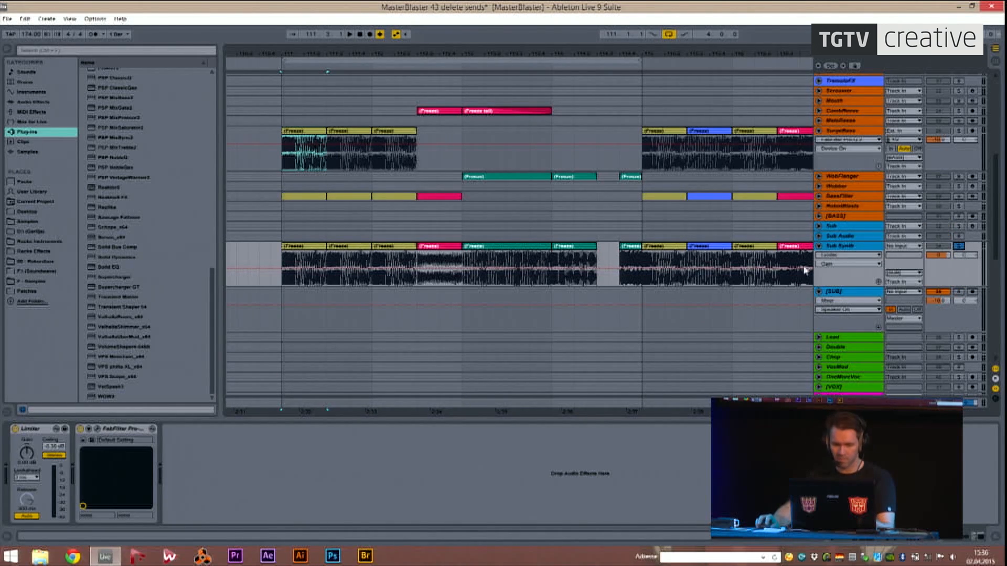
{"action": "left_click", "coordinate": [96, 431]}
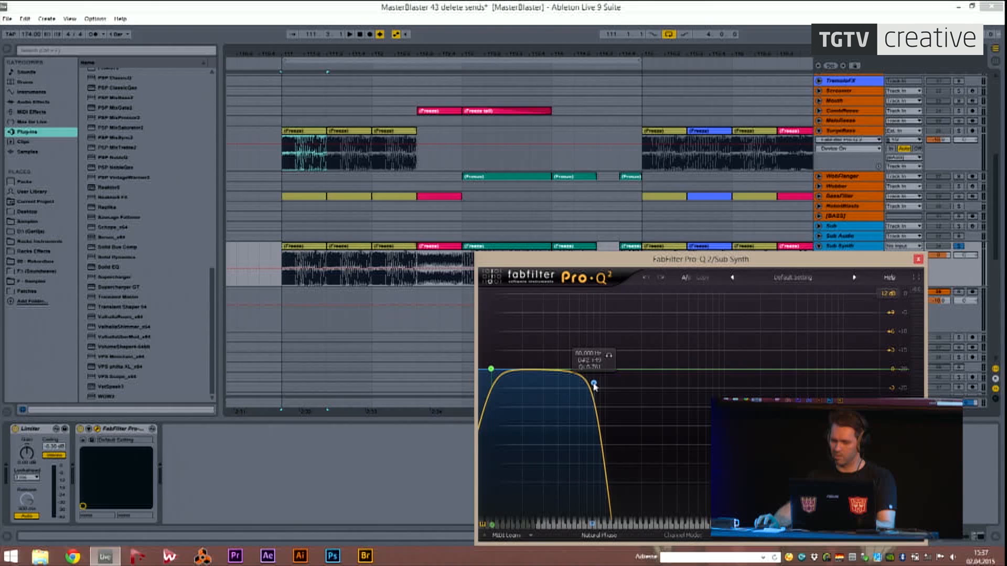
{"action": "left_click", "coordinate": [918, 259]}
Play the loop with only Sub Synth soloed for a couple of bars.
{"action": "left_click", "coordinate": [864, 247]}
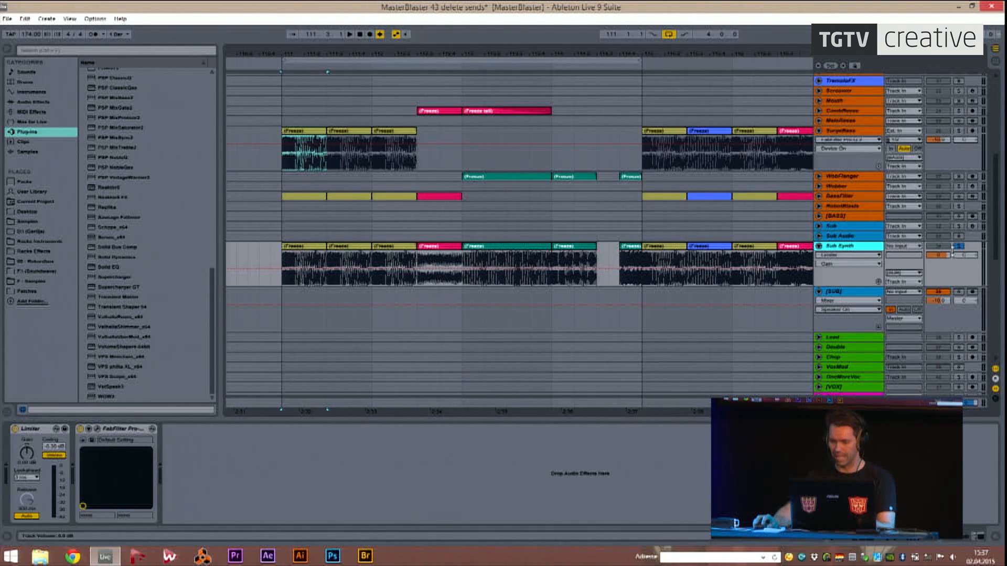
{"action": "key", "text": "space"}
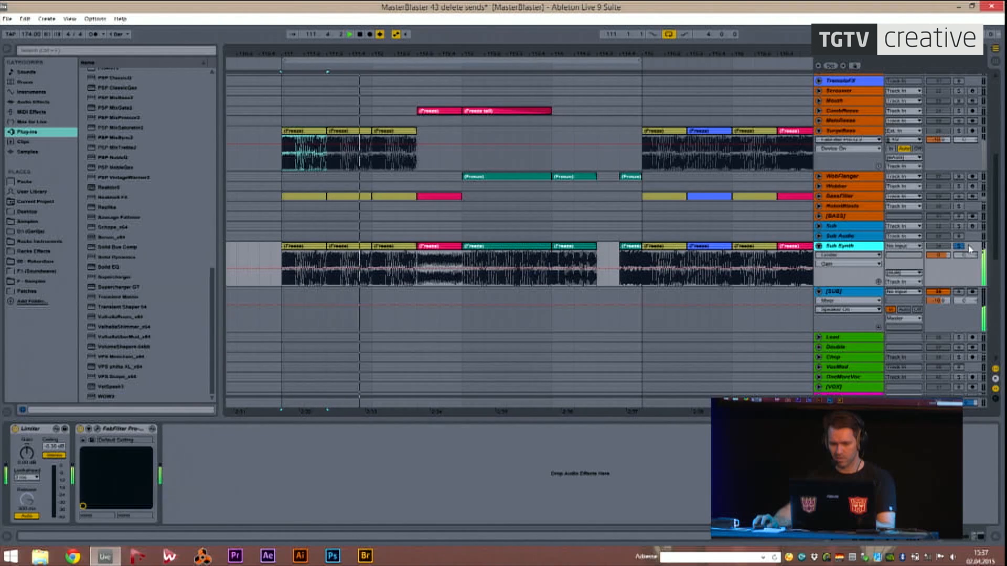
{"action": "scroll", "coordinate": [969, 248], "scroll_direction": "down", "scroll_amount": 5}
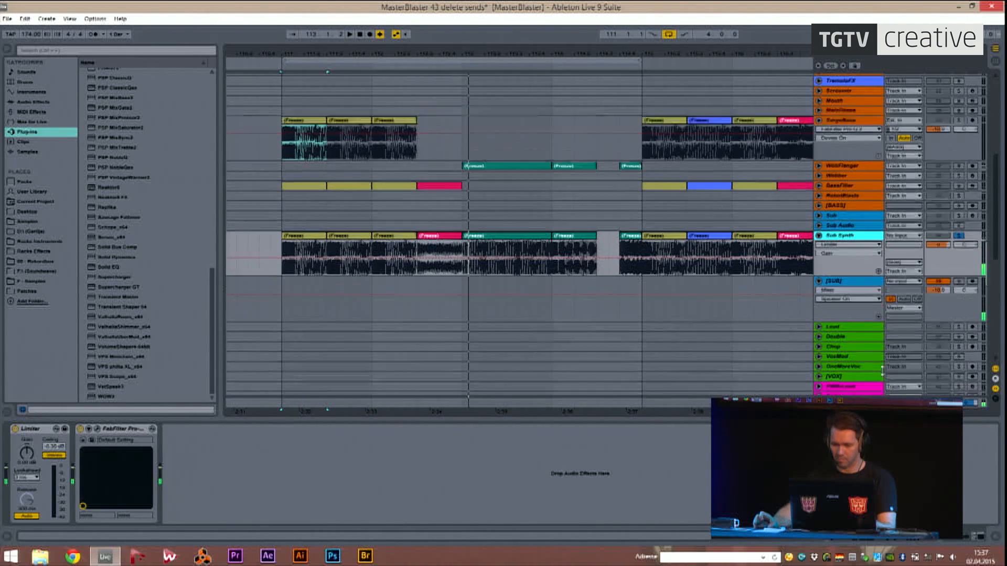
Add VPS Scope_x64 to the end of the Master track's effect chain and display the soloed sub's waveform in it.
{"action": "left_click", "coordinate": [849, 403]}
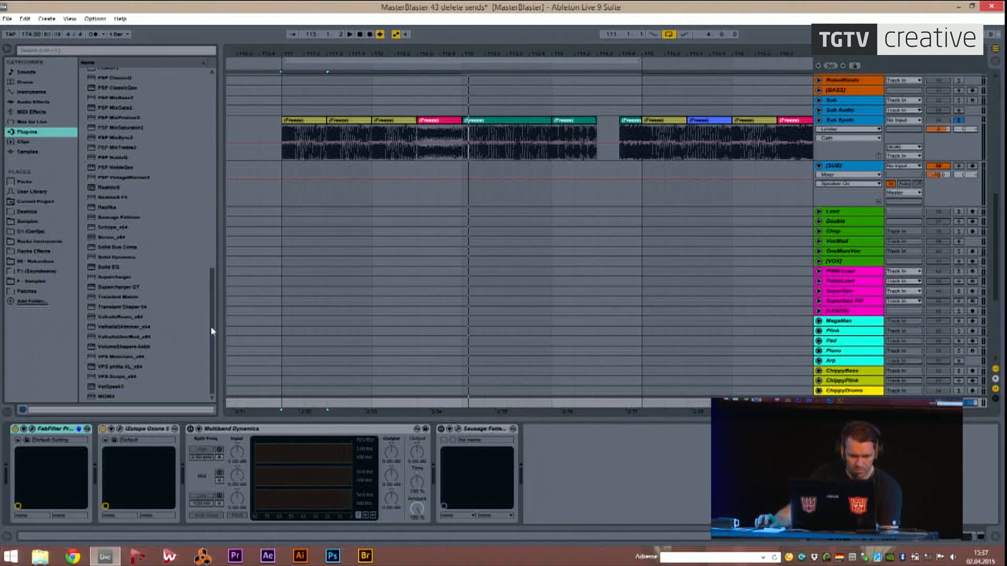
{"action": "left_click", "coordinate": [116, 368]}
{"action": "left_click", "coordinate": [125, 377]}
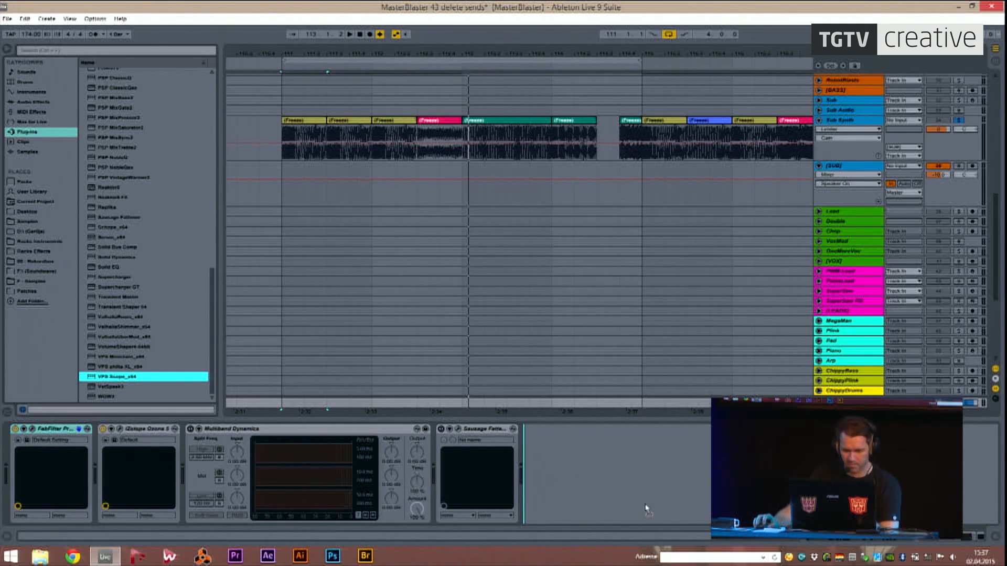
{"action": "key", "text": "space"}
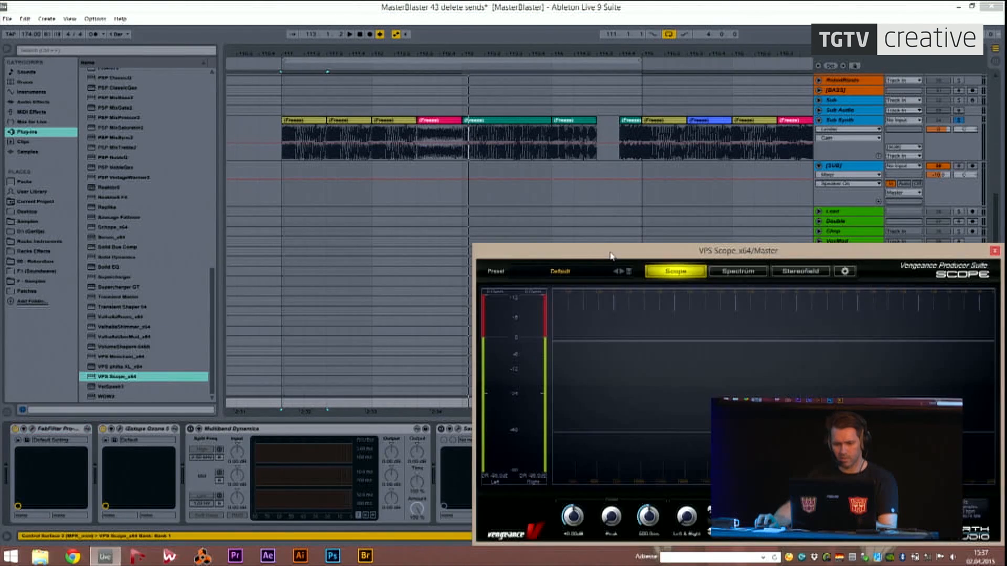
{"action": "left_click_drag", "start_coordinate": [612, 255], "coordinate": [367, 126]}
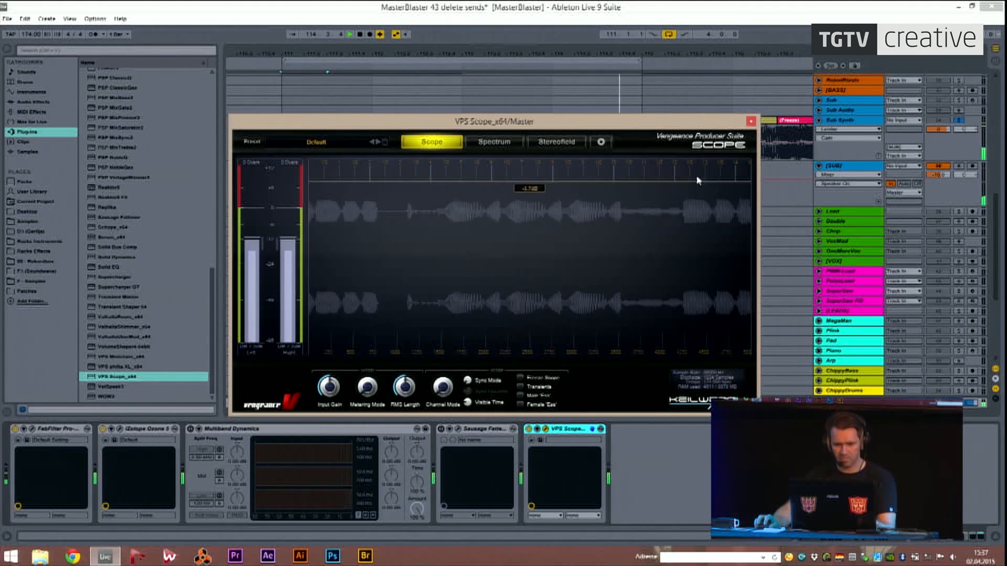
Unsolo the Sub Synth track and watch the full mix's waveform on the Master's VPS Scope during playback.
{"action": "left_click", "coordinate": [751, 122]}
{"action": "key", "text": "space"}
{"action": "left_click", "coordinate": [958, 121]}
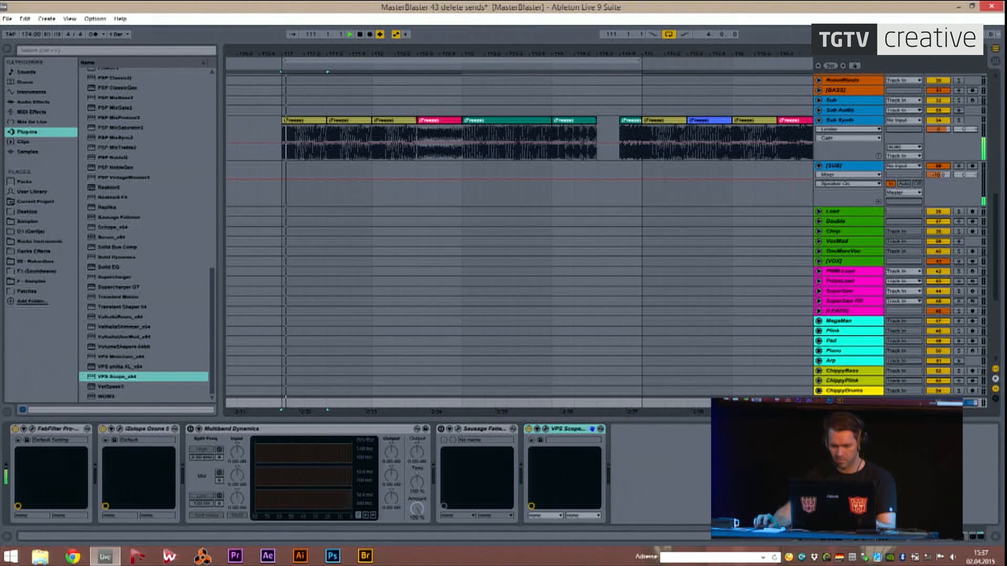
{"action": "left_click", "coordinate": [546, 430]}
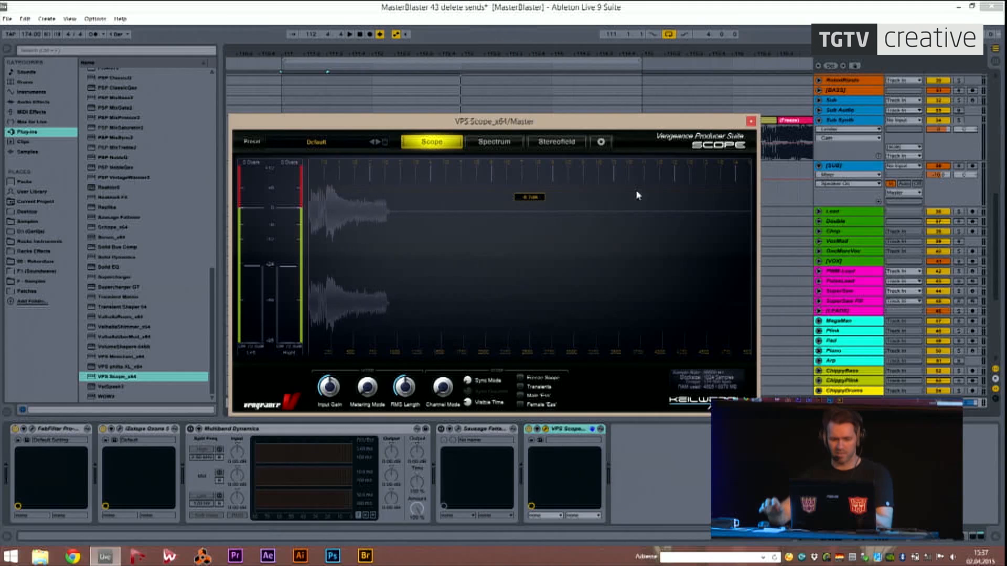
{"action": "left_click", "coordinate": [751, 124]}
Examine the waveforms of the three olive and one pink Sub Synth clips further along the arrangement.
{"action": "left_click_drag", "start_coordinate": [501, 57], "coordinate": [414, 56]}
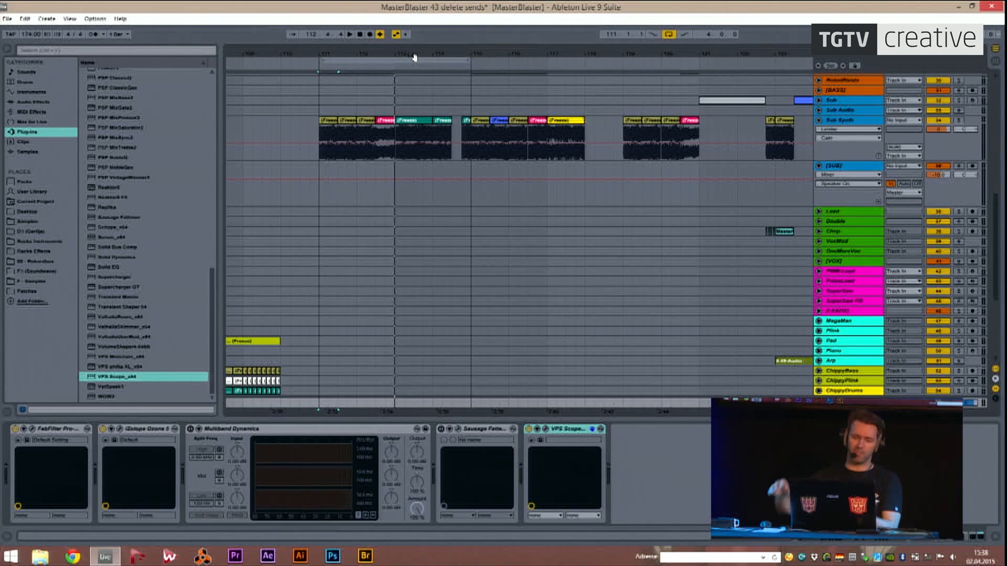
{"action": "left_click_drag", "start_coordinate": [659, 54], "coordinate": [660, 105]}
{"action": "left_click_drag", "start_coordinate": [502, 210], "coordinate": [496, 157]}
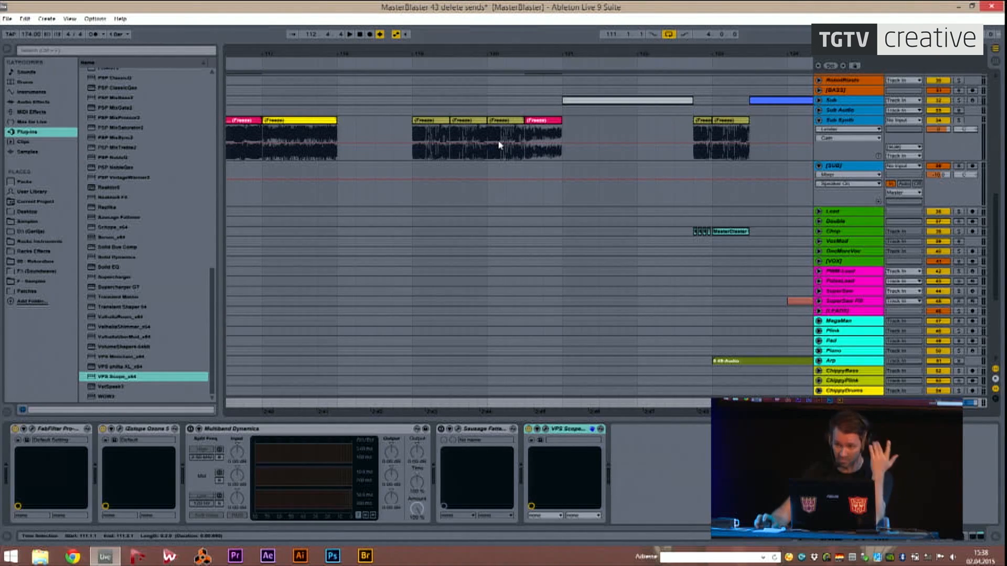
{"action": "left_click_drag", "start_coordinate": [450, 57], "coordinate": [390, 105]}
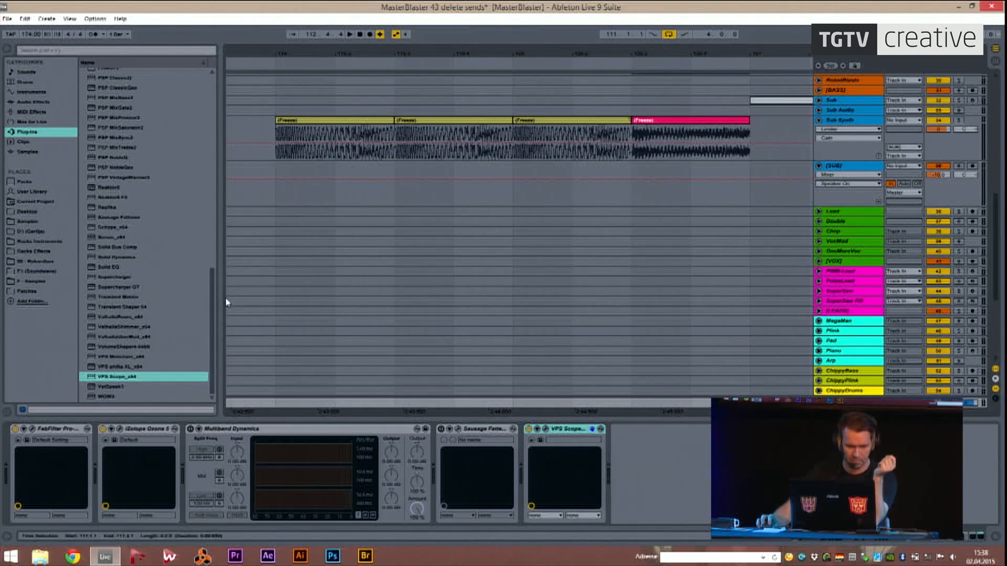
Insert FabFilter Pro-MB before VPS Scope on the Master track and place both plug-in windows next to each other.
{"action": "left_click_drag", "start_coordinate": [217, 292], "coordinate": [193, 134]}
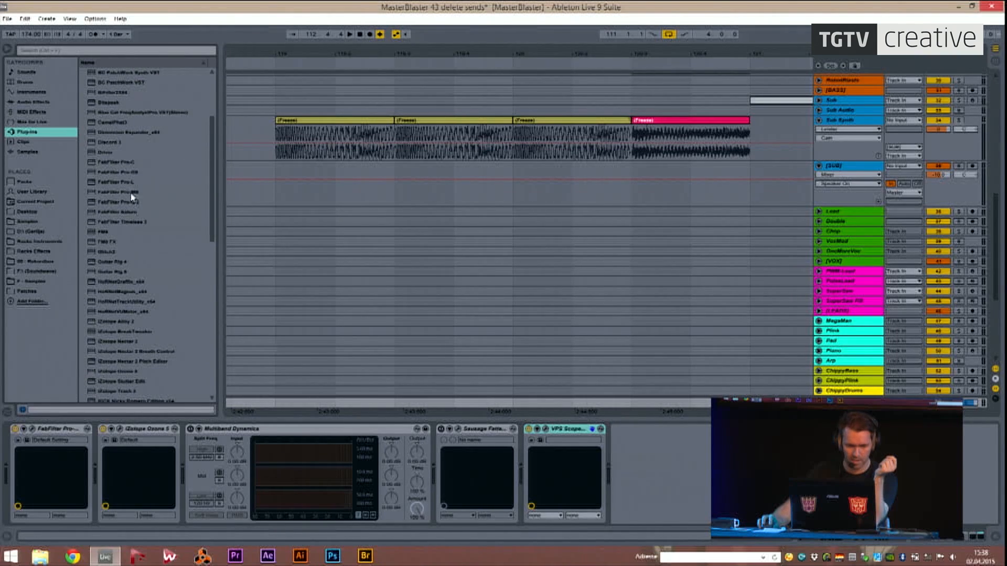
{"action": "left_click_drag", "start_coordinate": [530, 458], "coordinate": [533, 458]}
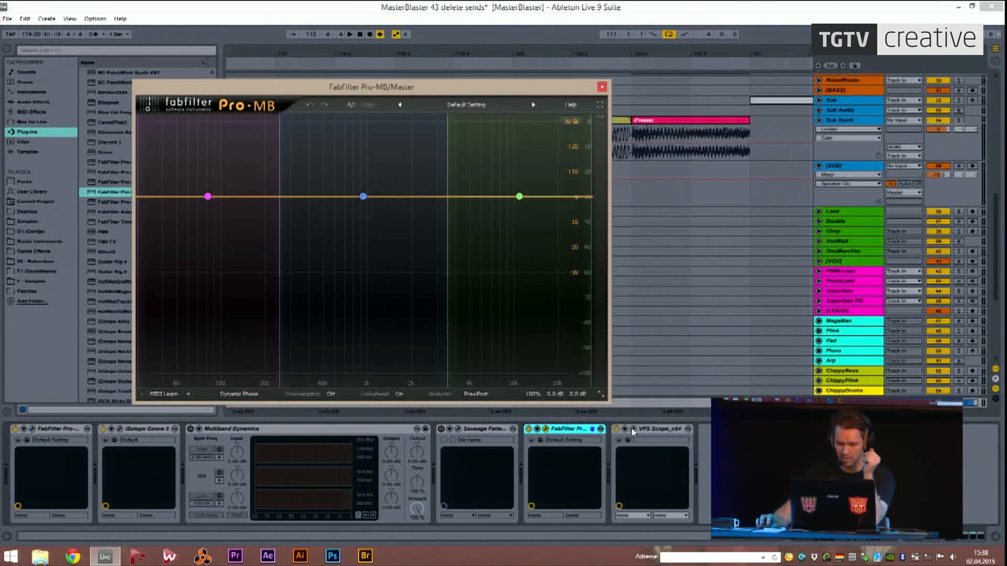
{"action": "left_click", "coordinate": [633, 430]}
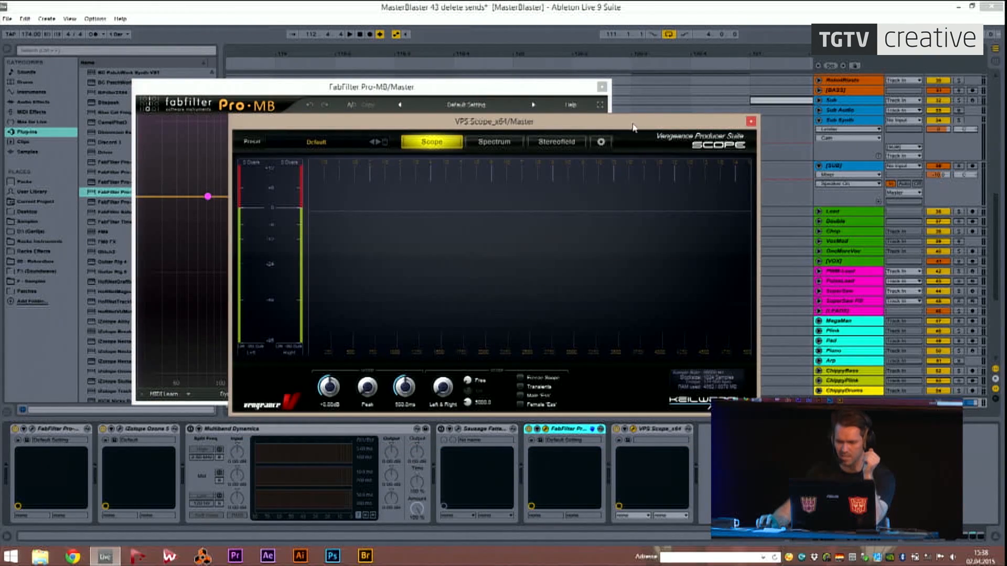
{"action": "left_click_drag", "start_coordinate": [633, 128], "coordinate": [842, 166]}
{"action": "left_click", "coordinate": [510, 87]}
{"action": "left_click_drag", "start_coordinate": [510, 86], "coordinate": [412, 62]}
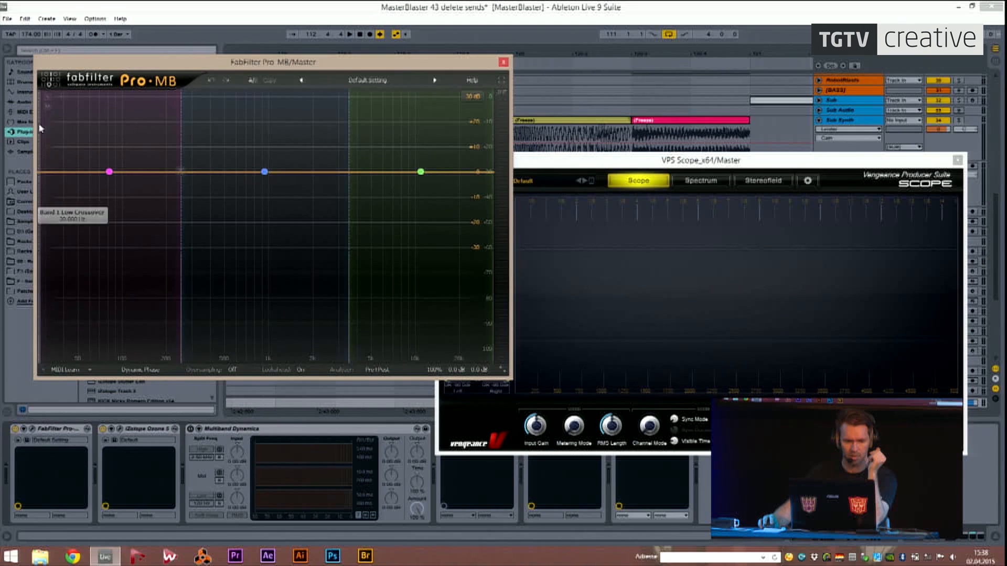
Audition only Pro-MB's low band against the scope, with the Band 1/2 crossover at about 135 Hz.
{"action": "left_click", "coordinate": [47, 96]}
{"action": "left_click_drag", "start_coordinate": [177, 134], "coordinate": [114, 135]}
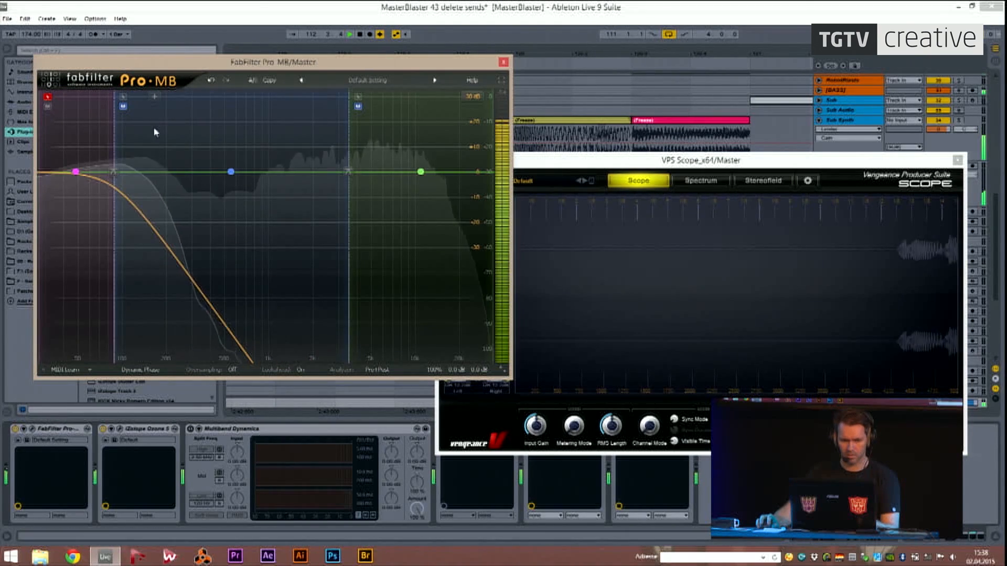
{"action": "left_click_drag", "start_coordinate": [114, 172], "coordinate": [145, 140]}
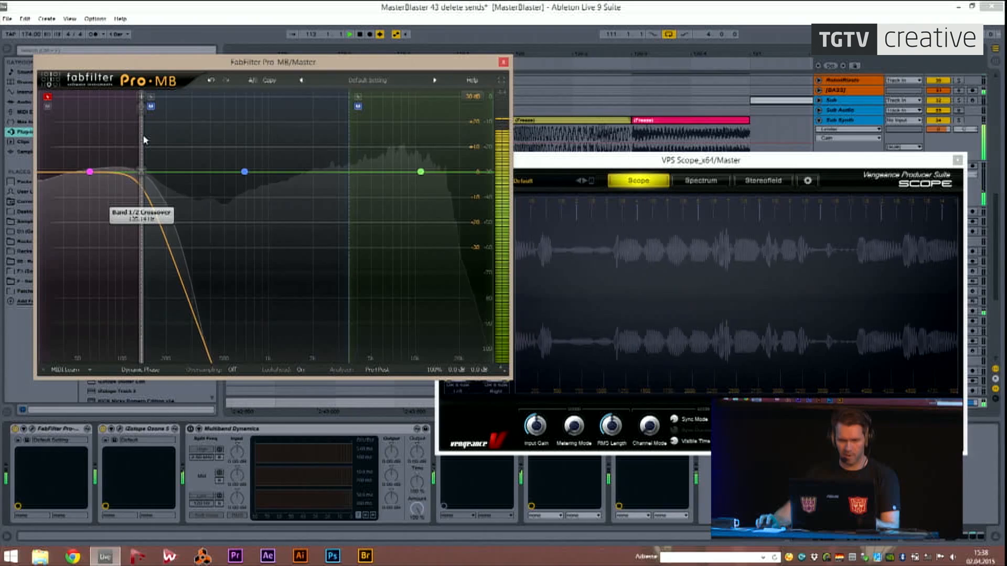
{"action": "key", "text": "space"}
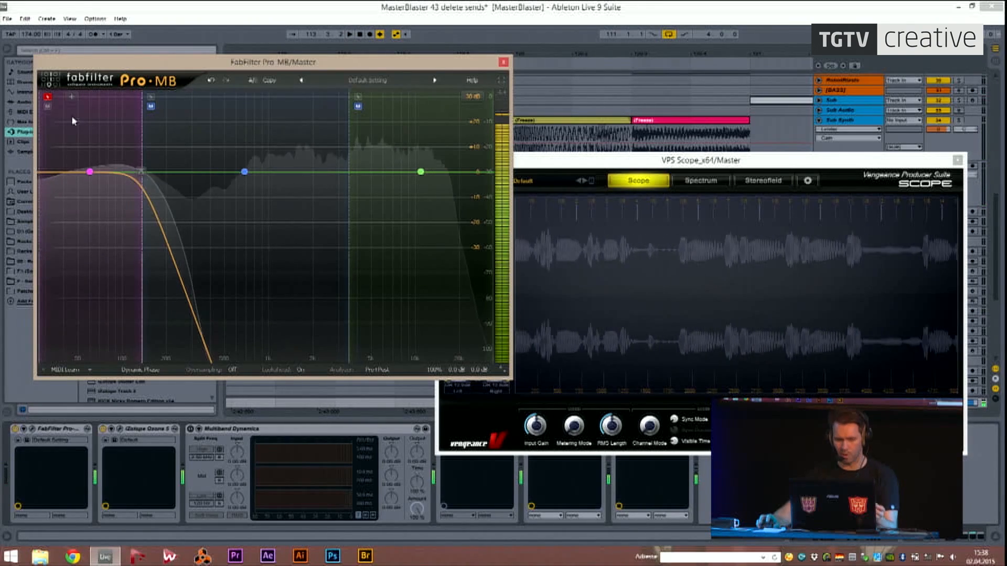
Solo Pro-MB's middle band instead of the low band and audition it, adjusting its crossovers with Band 2/3 at about 1793 Hz.
{"action": "left_click", "coordinate": [47, 97]}
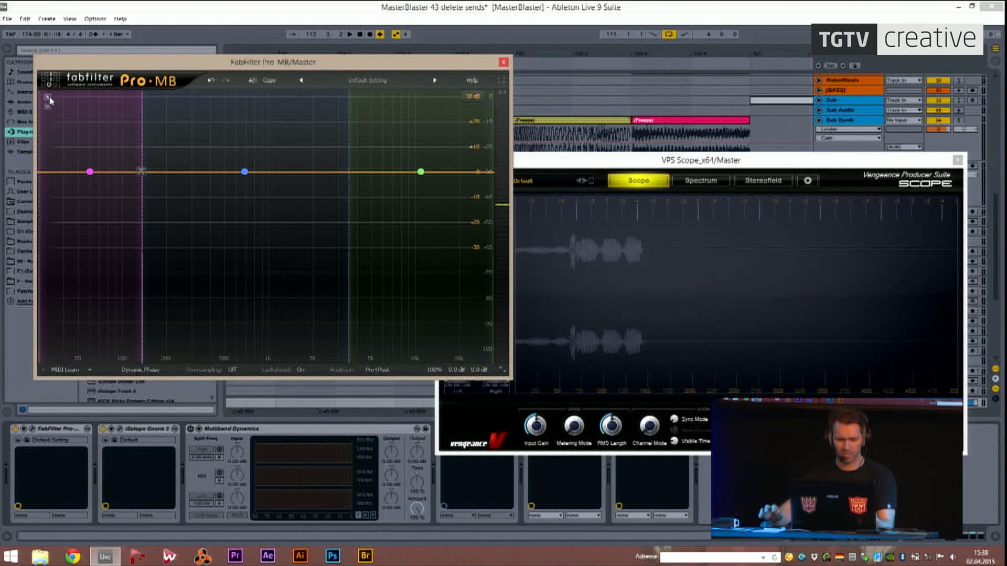
{"action": "left_click_drag", "start_coordinate": [139, 138], "coordinate": [164, 169]}
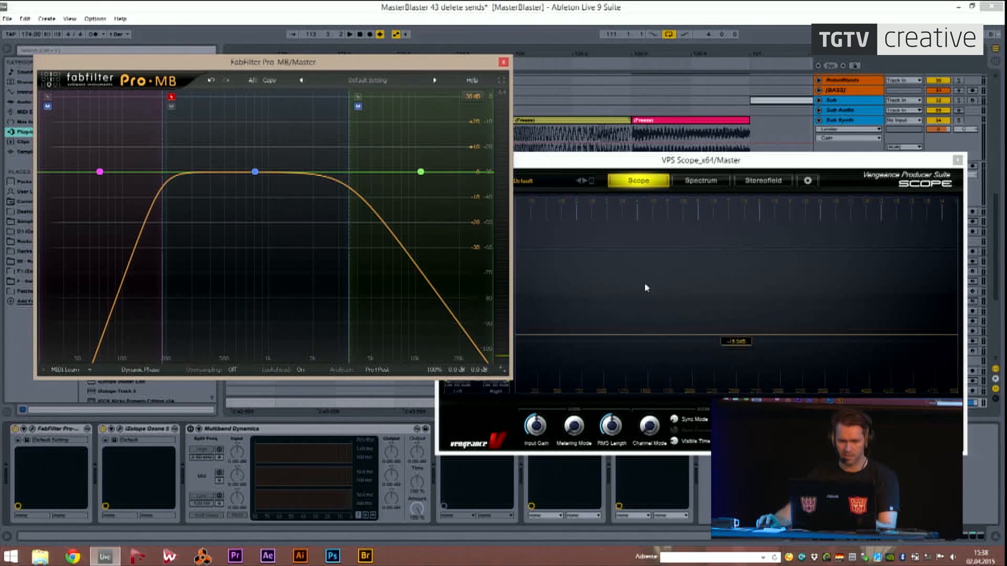
{"action": "left_click_drag", "start_coordinate": [353, 178], "coordinate": [262, 164]}
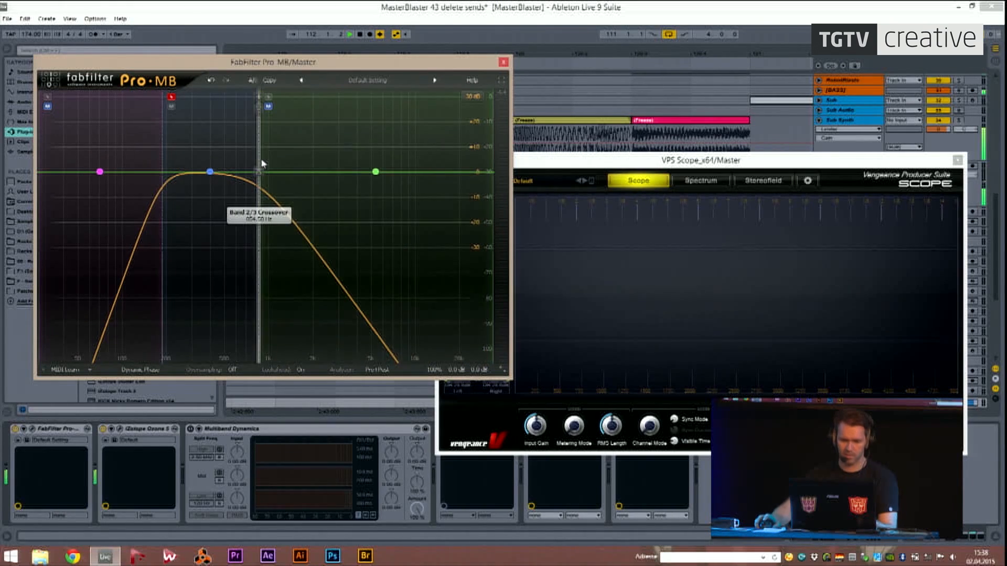
{"action": "left_click_drag", "start_coordinate": [162, 150], "coordinate": [171, 155]}
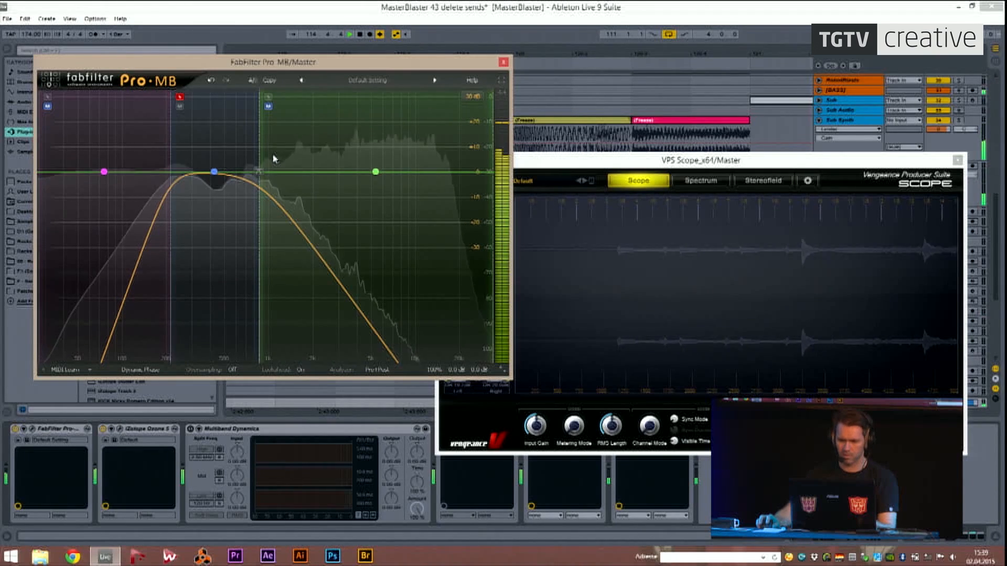
{"action": "left_click_drag", "start_coordinate": [260, 157], "coordinate": [310, 157]}
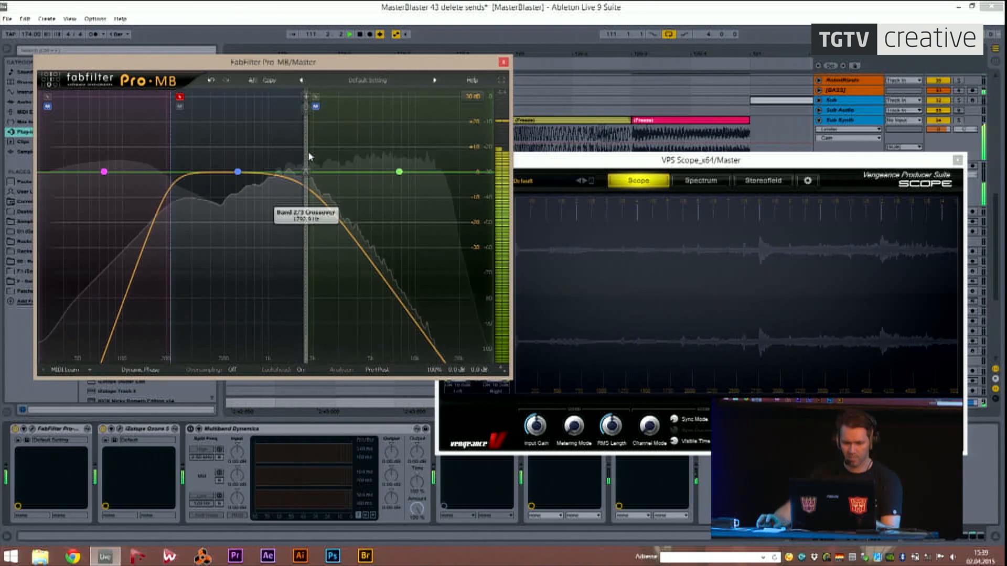
{"action": "left_click", "coordinate": [504, 62]}
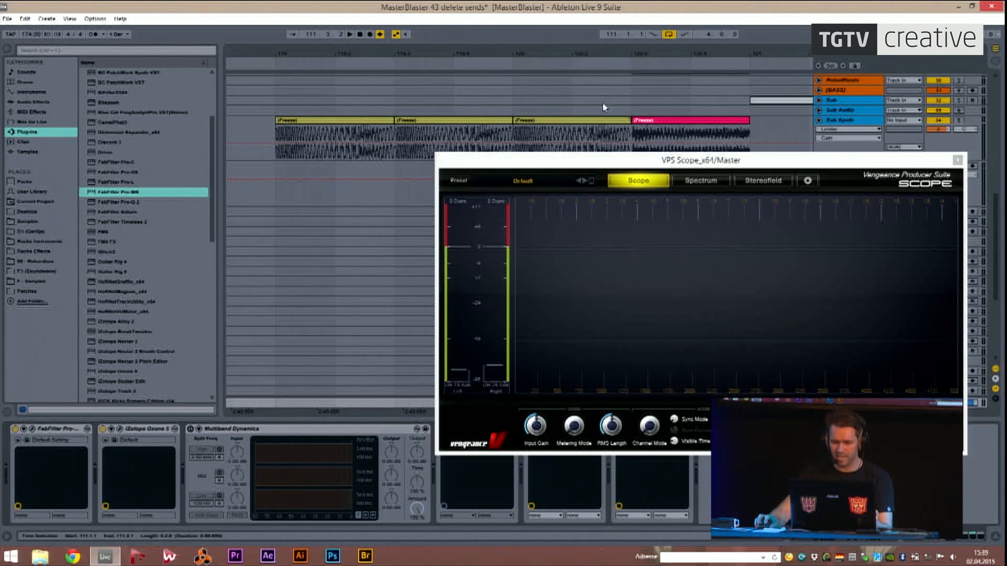
Shift Pro-MB's soloed middle band up into the upper mids, audition it with the scope and close both plug-in windows.
{"action": "left_click_drag", "start_coordinate": [633, 166], "coordinate": [452, 96]}
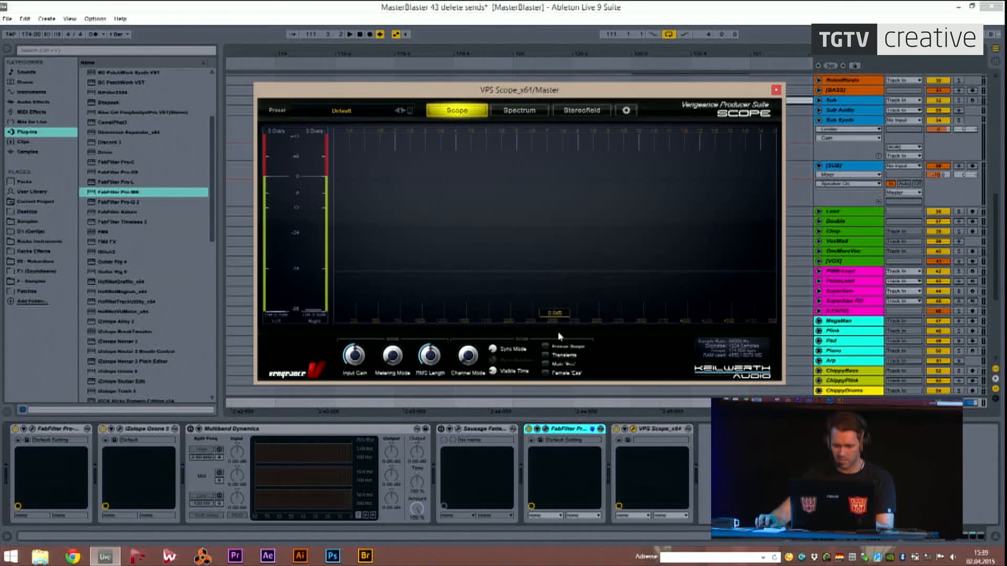
{"action": "left_click", "coordinate": [548, 430]}
{"action": "left_click_drag", "start_coordinate": [169, 145], "coordinate": [356, 140]}
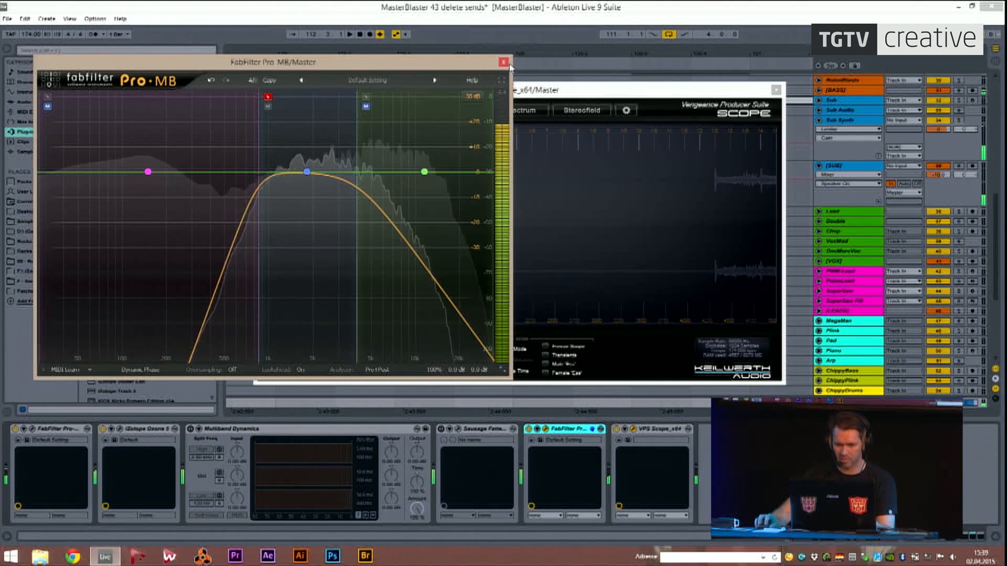
{"action": "left_click", "coordinate": [776, 91]}
{"action": "left_click", "coordinate": [506, 62]}
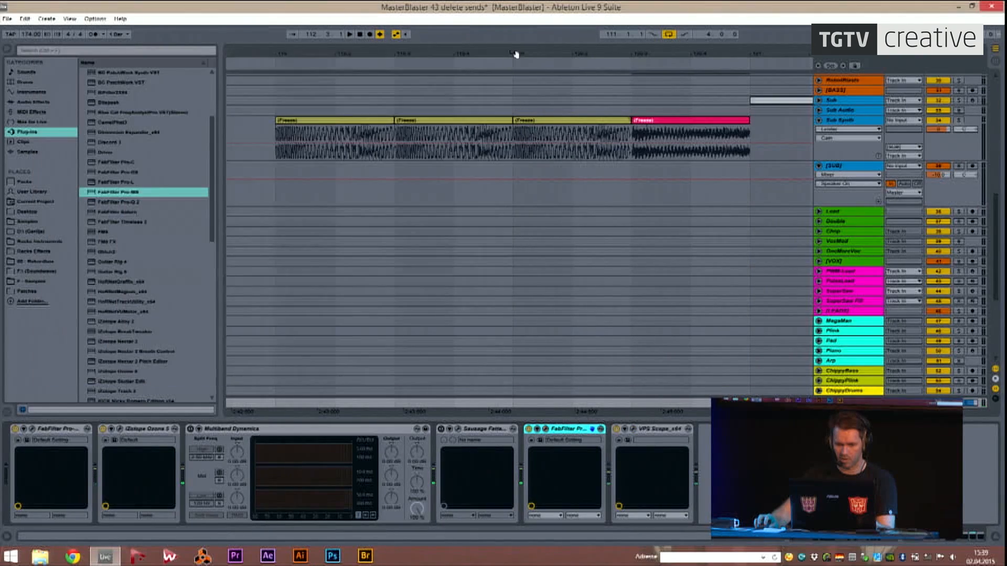
{"action": "left_click_drag", "start_coordinate": [515, 54], "coordinate": [515, 10]}
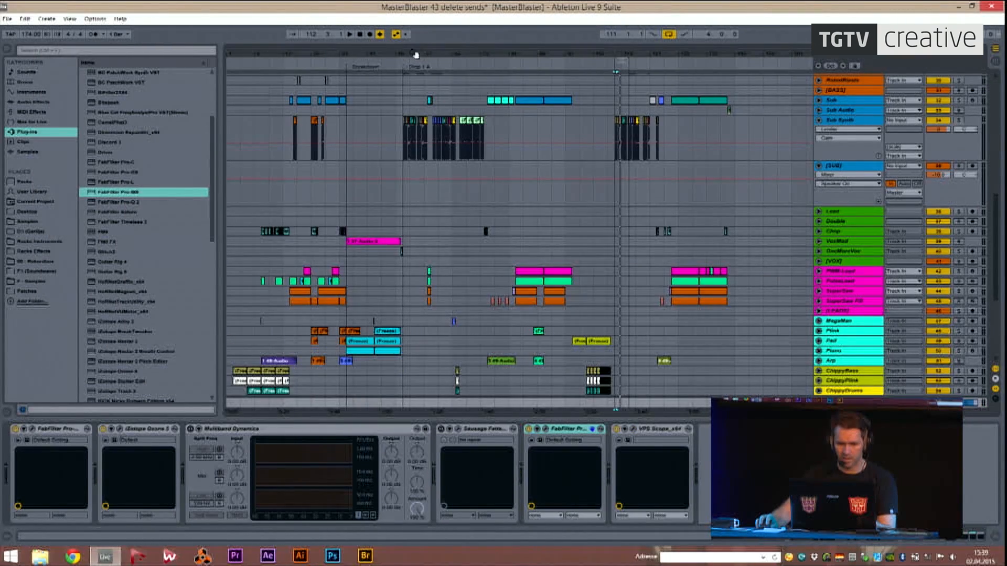
Audition the first frozen bass clip of the drop on the Sub Synth track.
{"action": "left_click_drag", "start_coordinate": [424, 54], "coordinate": [332, 93]}
{"action": "left_click_drag", "start_coordinate": [407, 58], "coordinate": [293, 117]}
{"action": "left_click", "coordinate": [277, 126]}
{"action": "key", "text": "space"}
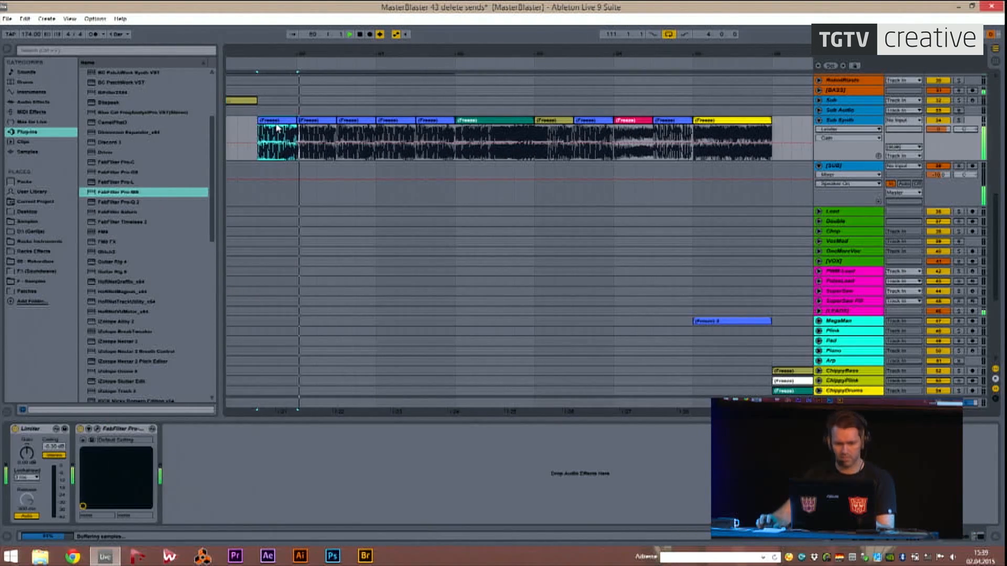
Loop seven bars from bar 67 across the last Sub Synth clips and audition them.
{"action": "left_click_drag", "start_coordinate": [326, 58], "coordinate": [233, 27]}
{"action": "left_click_drag", "start_coordinate": [280, 54], "coordinate": [281, 57]}
{"action": "left_click_drag", "start_coordinate": [459, 185], "coordinate": [692, 190]}
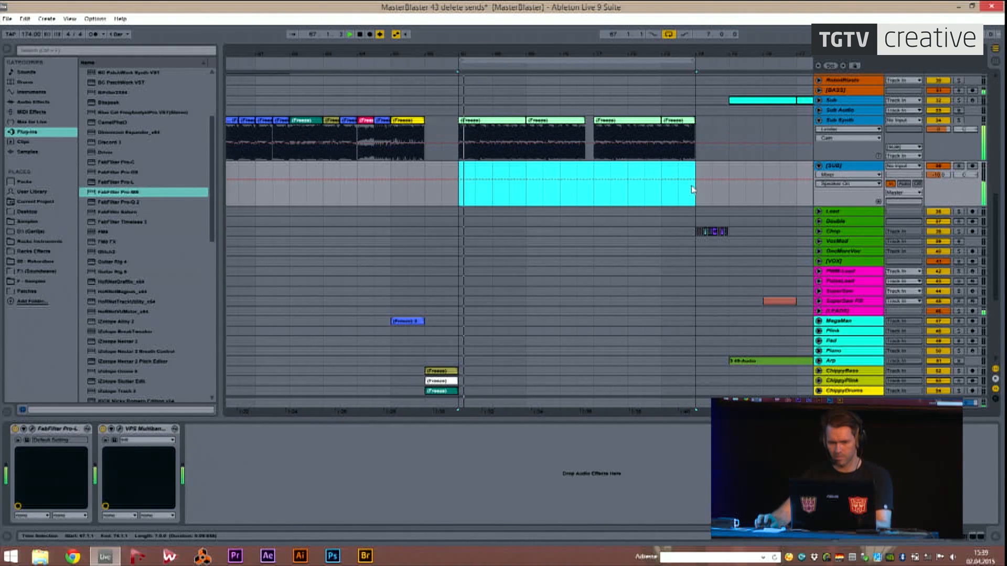
Loop the eight bars from bar 75 over the cyan Sub clips and play that section.
{"action": "left_click_drag", "start_coordinate": [672, 54], "coordinate": [414, 44]}
{"action": "left_click_drag", "start_coordinate": [449, 176], "coordinate": [601, 181]}
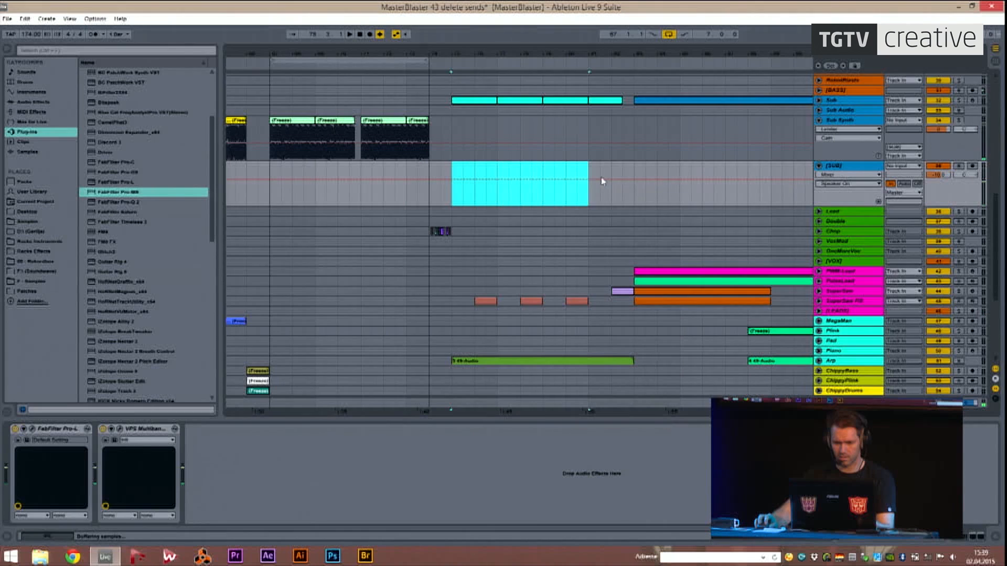
{"action": "key", "text": "ctrl+l"}
{"action": "key", "text": "space"}
{"action": "left_click_drag", "start_coordinate": [598, 53], "coordinate": [452, 53]}
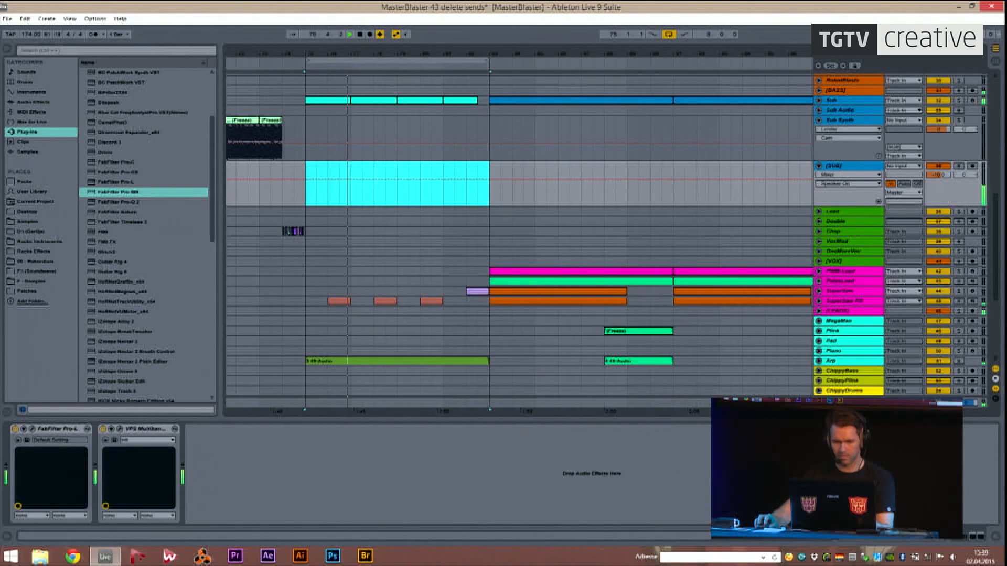
Loop the blue Sub clip for eight bars from bar 83, play it and show the Master track's devices.
{"action": "left_click", "coordinate": [570, 102]}
{"action": "key", "text": "ctrl+l"}
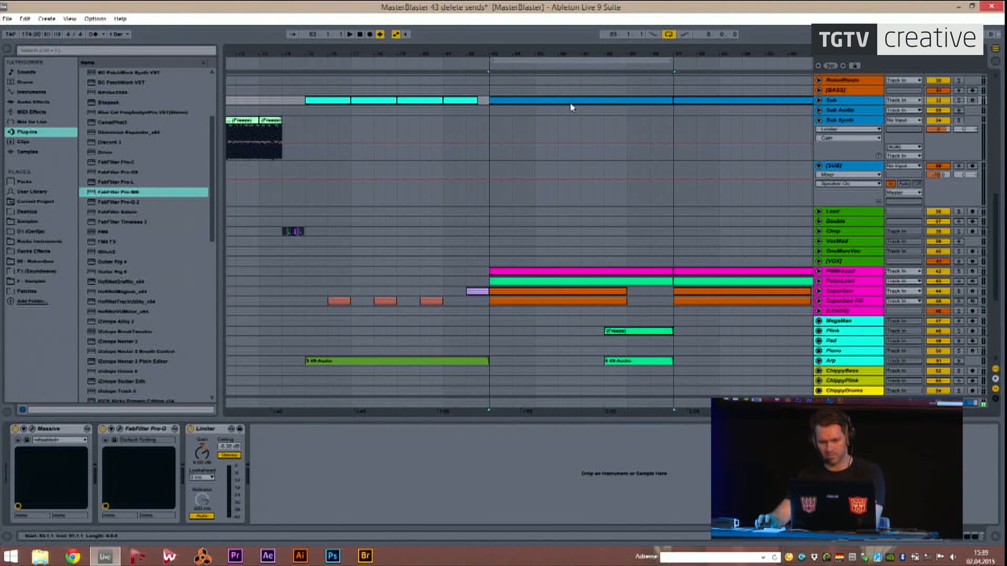
{"action": "left_click_drag", "start_coordinate": [774, 57], "coordinate": [509, 55]}
{"action": "left_click", "coordinate": [849, 403]}
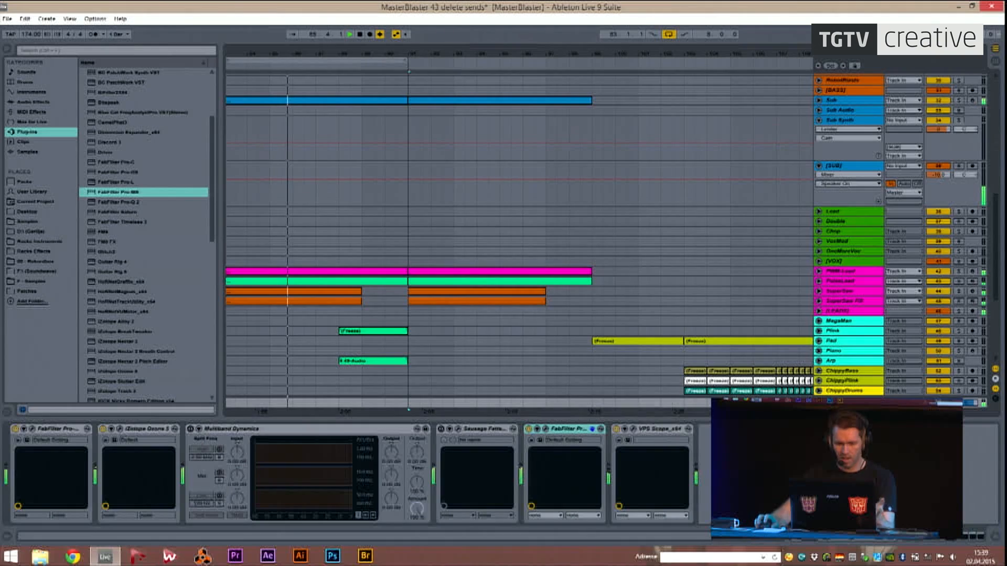
{"action": "left_click_drag", "start_coordinate": [298, 54], "coordinate": [463, 40]}
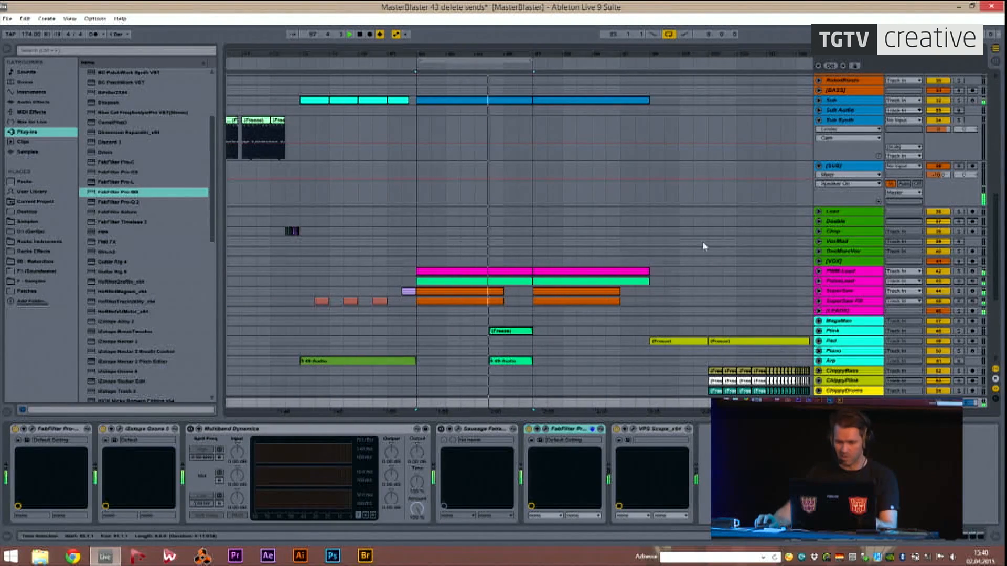
Audition the [LEADS] group soloed with the Master's Pro-MB bypassed, ending with the group's solo off.
{"action": "left_click", "coordinate": [958, 313]}
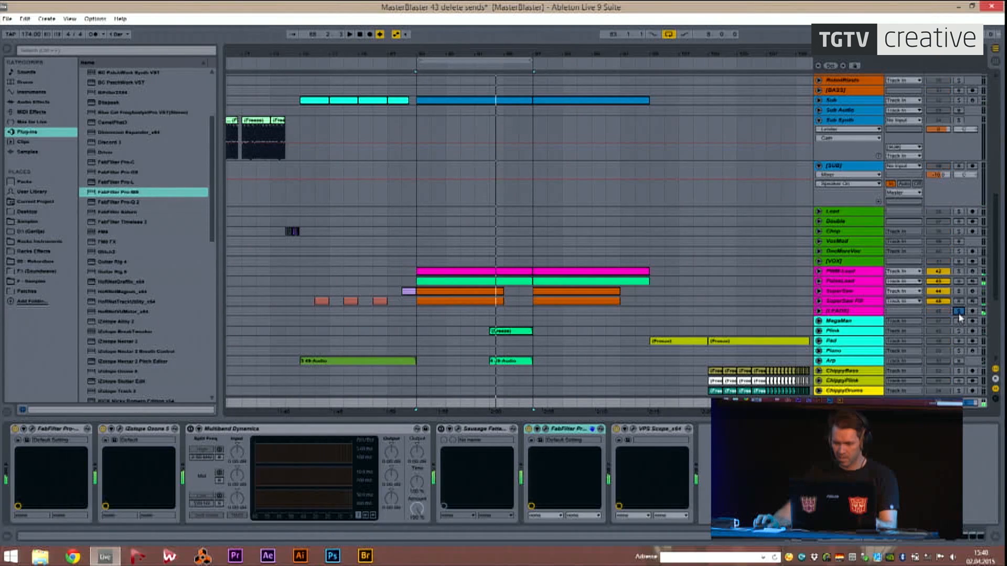
{"action": "left_click", "coordinate": [528, 429]}
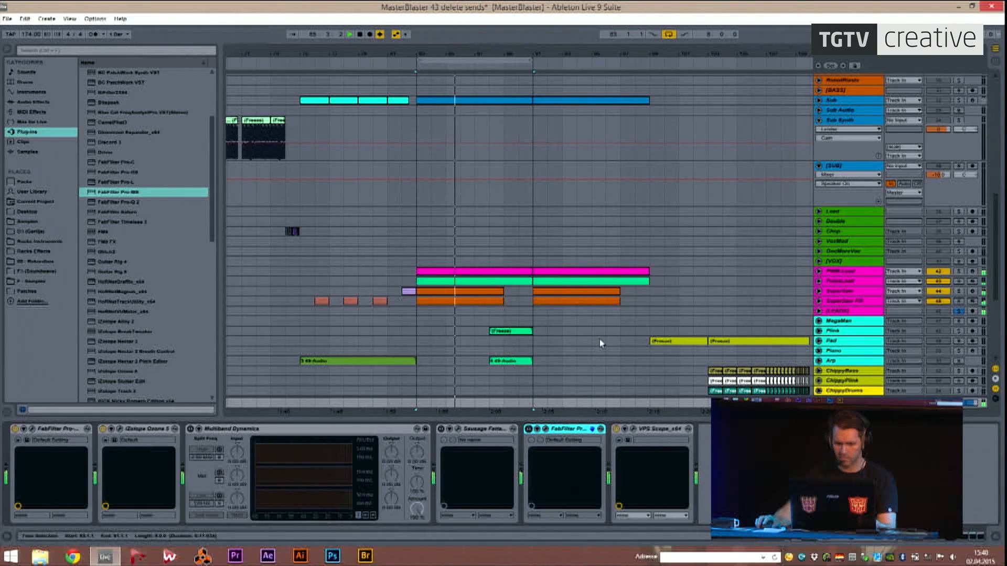
{"action": "scroll", "coordinate": [600, 341], "scroll_direction": "down", "scroll_amount": 3}
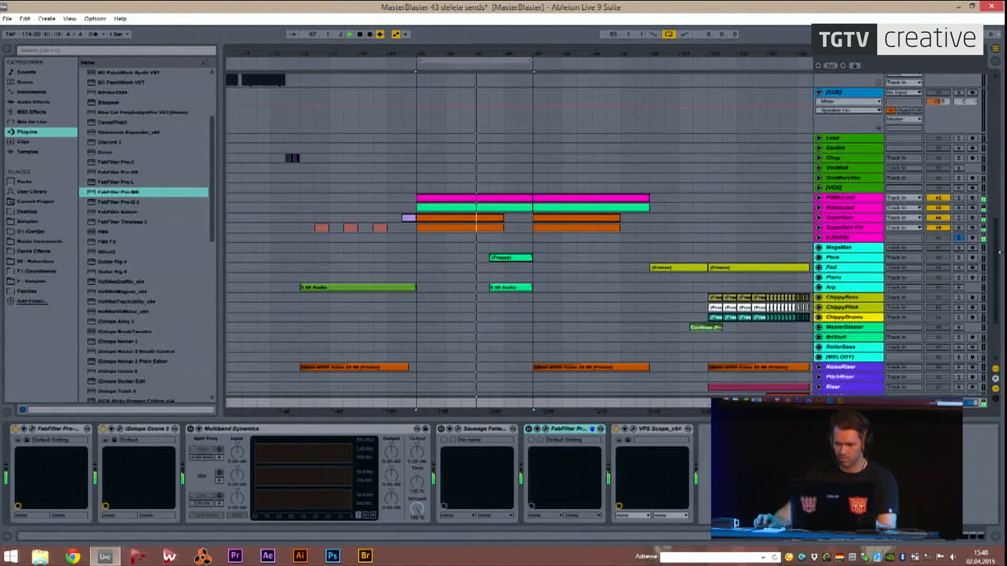
{"action": "left_click_drag", "start_coordinate": [995, 250], "coordinate": [1000, 325]}
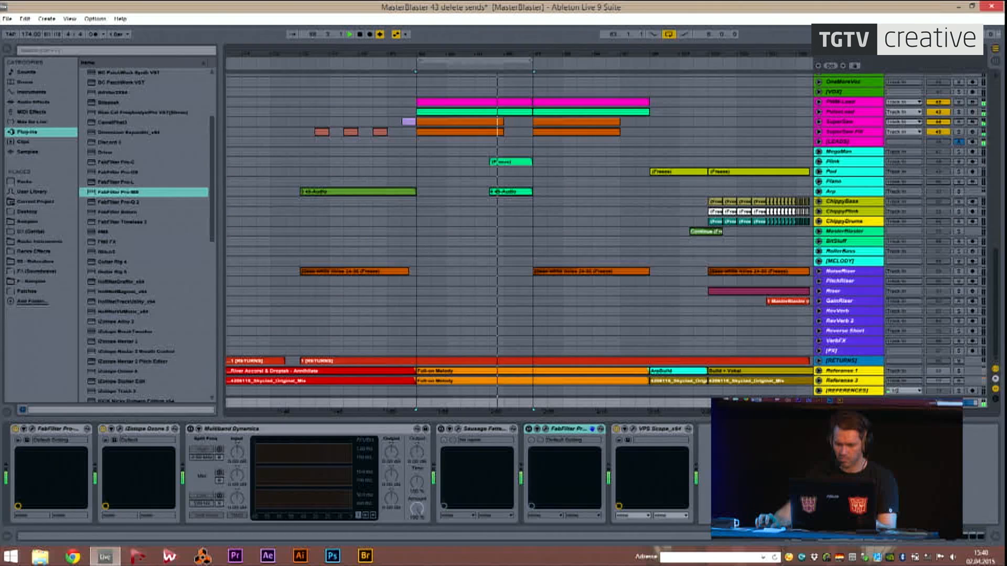
{"action": "left_click", "coordinate": [958, 143]}
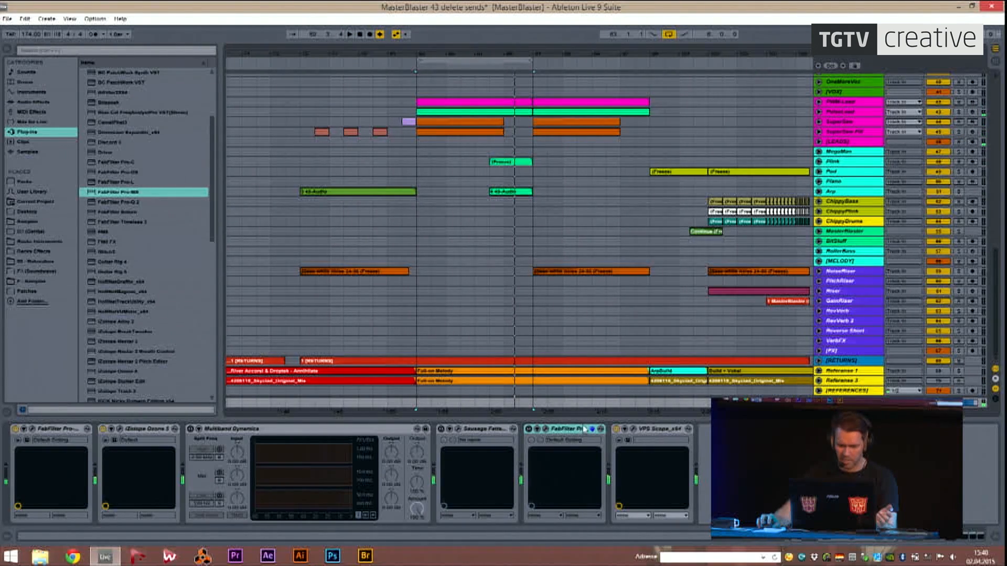
Re-enable Pro-MB, open its window and narrow the soloed Band 2 around about 1173 Hz during playback.
{"action": "left_click", "coordinate": [539, 430]}
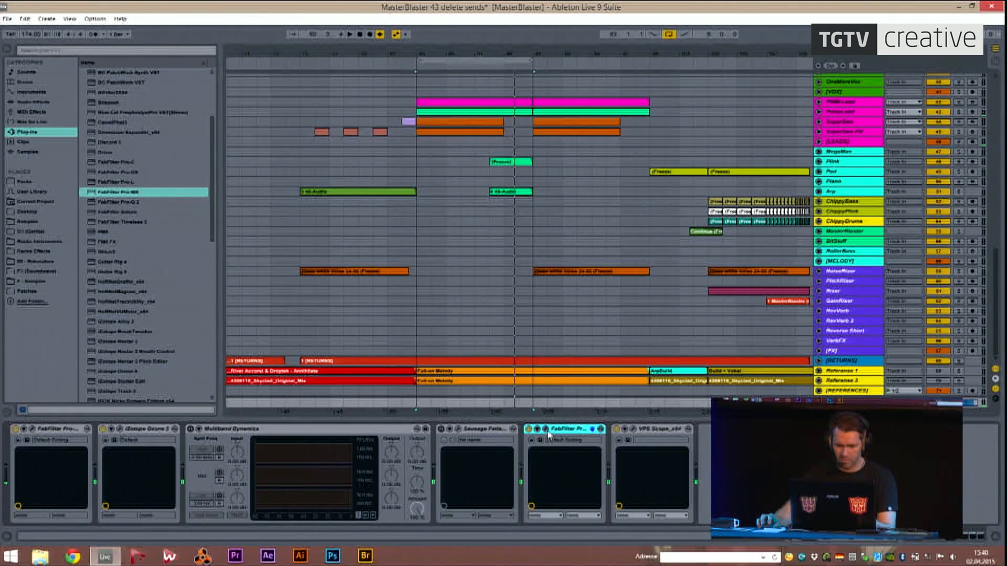
{"action": "left_click", "coordinate": [547, 430]}
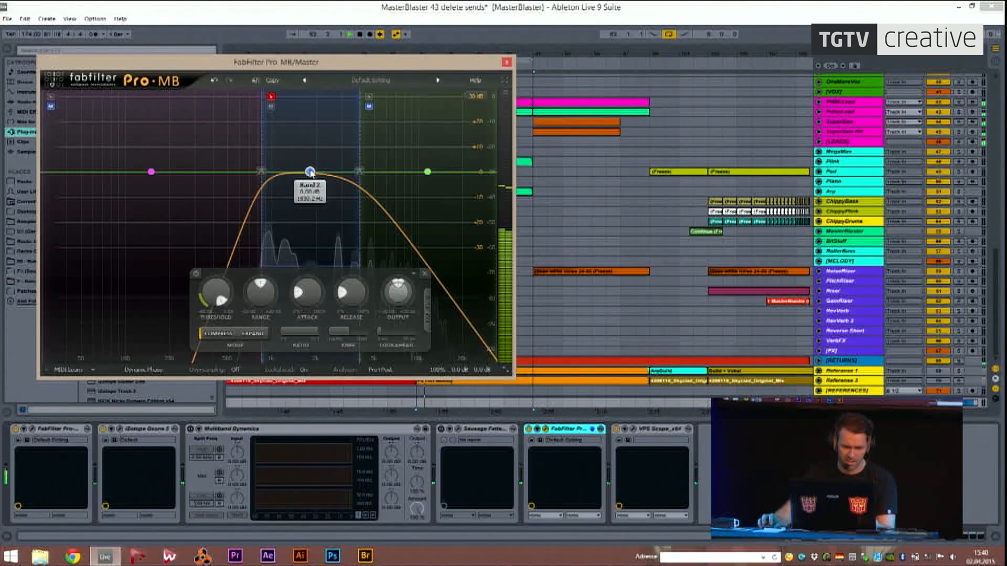
{"action": "left_click_drag", "start_coordinate": [310, 172], "coordinate": [282, 170]}
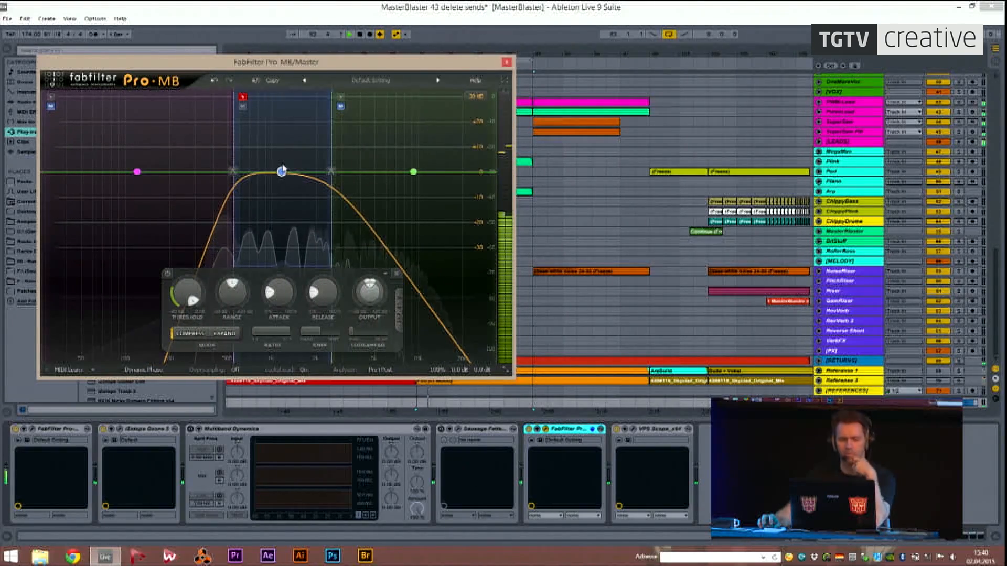
{"action": "scroll", "coordinate": [283, 175], "scroll_direction": "up", "scroll_amount": 5}
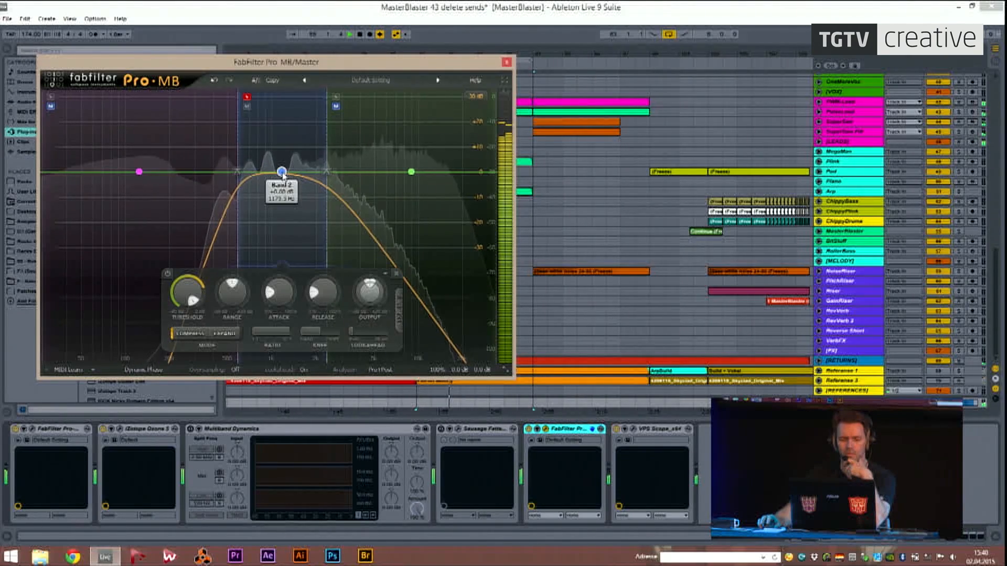
{"action": "left_click_drag", "start_coordinate": [314, 172], "coordinate": [311, 114]}
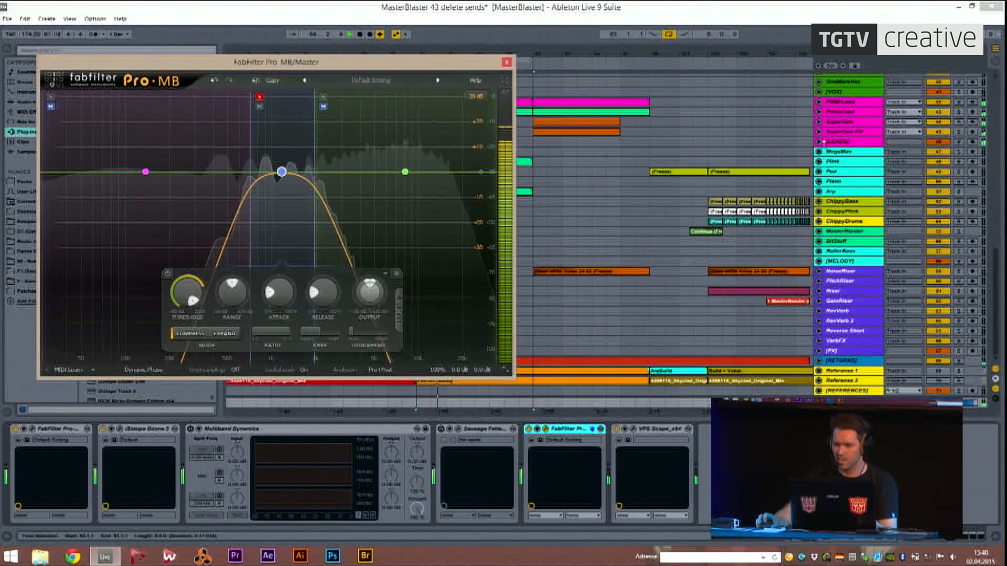
Solo the Pad, Plink and PulseLead tracks one after another to hear each through Pro-MB's narrowed band.
{"action": "left_click", "coordinate": [959, 172]}
{"action": "left_click", "coordinate": [960, 162]}
{"action": "left_click_drag", "start_coordinate": [341, 62], "coordinate": [293, 128]}
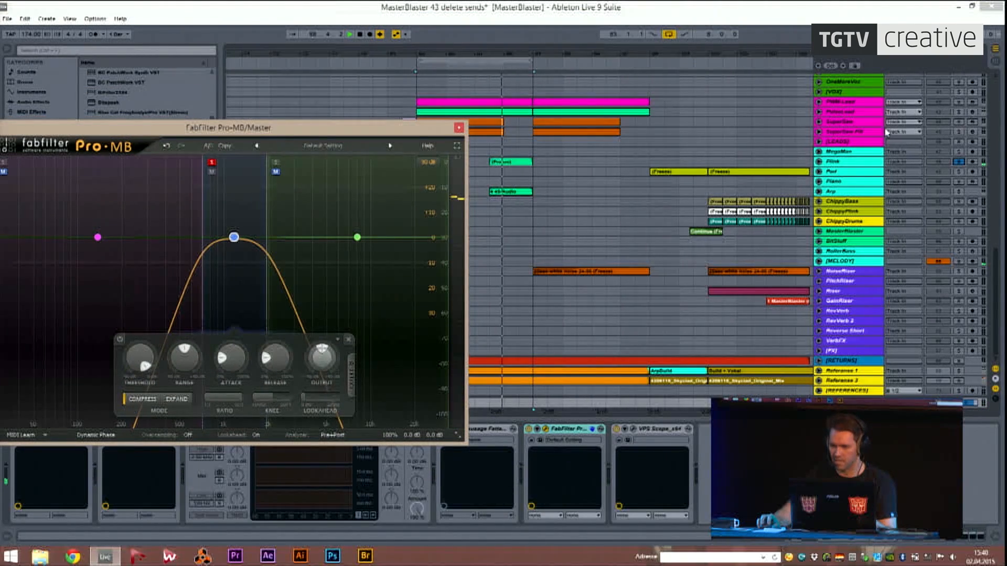
{"action": "left_click", "coordinate": [959, 111]}
{"action": "left_click_drag", "start_coordinate": [367, 127], "coordinate": [535, 172]}
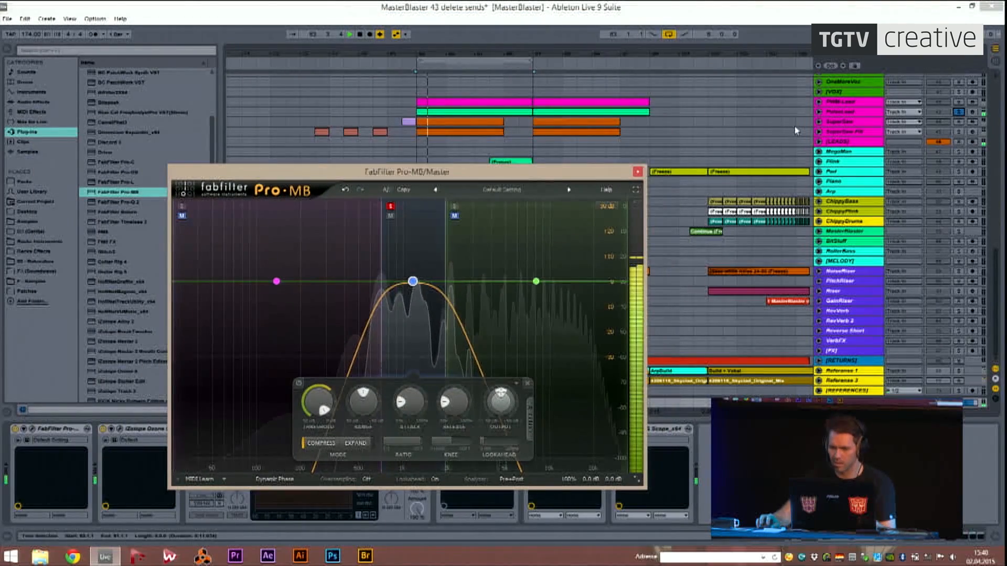
Unfold the Plink track, solo it and loop its frozen clip for three bars from bar 88.
{"action": "left_click", "coordinate": [836, 165]}
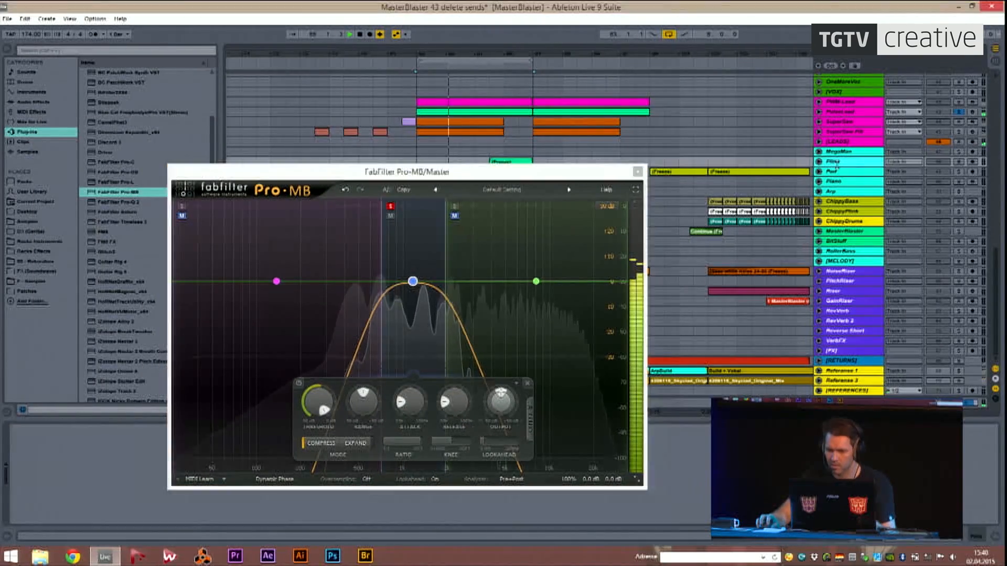
{"action": "left_click", "coordinate": [819, 162]}
{"action": "left_click_drag", "start_coordinate": [603, 172], "coordinate": [627, 208]}
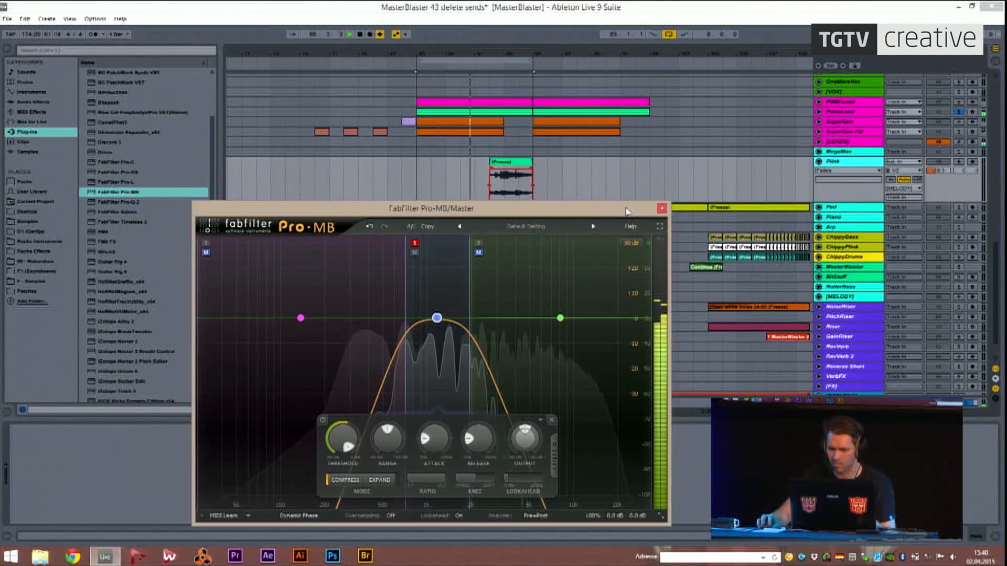
{"action": "left_click", "coordinate": [489, 164]}
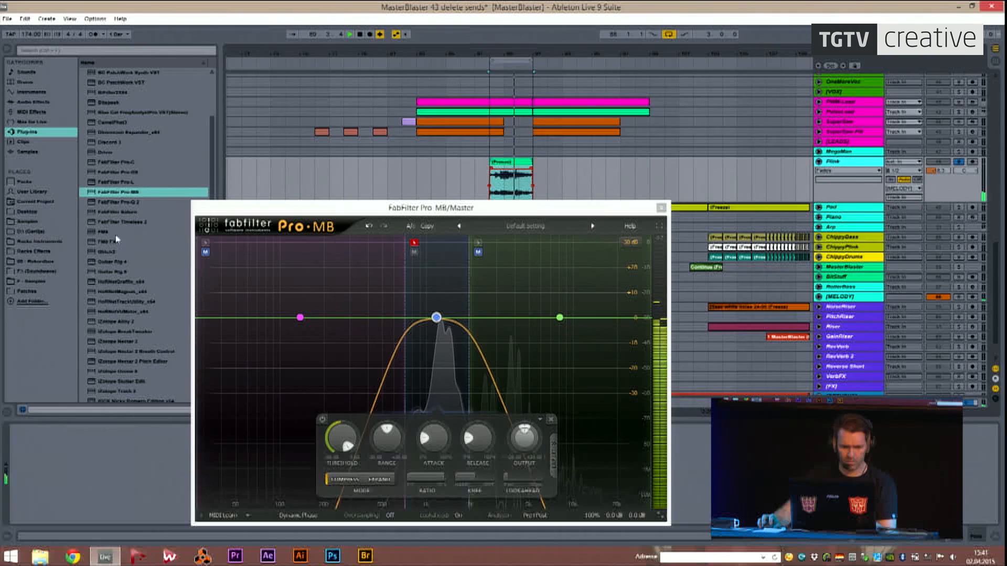
Insert FabFilter Pro-Q 2 on the Plink track and place its window beside Pro-MB's.
{"action": "left_click", "coordinate": [130, 207]}
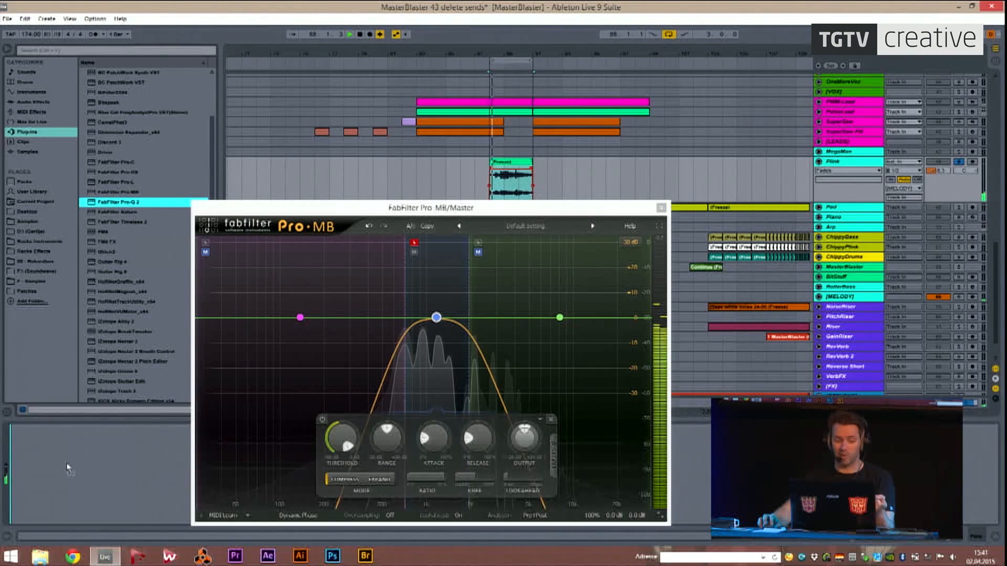
{"action": "left_click_drag", "start_coordinate": [64, 469], "coordinate": [63, 469]}
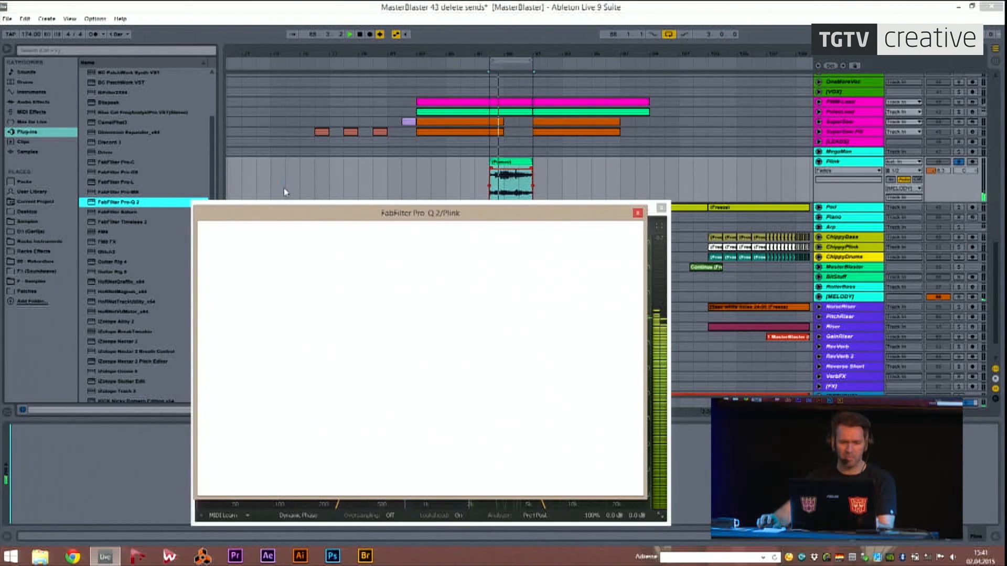
{"action": "left_click_drag", "start_coordinate": [308, 213], "coordinate": [160, 111]}
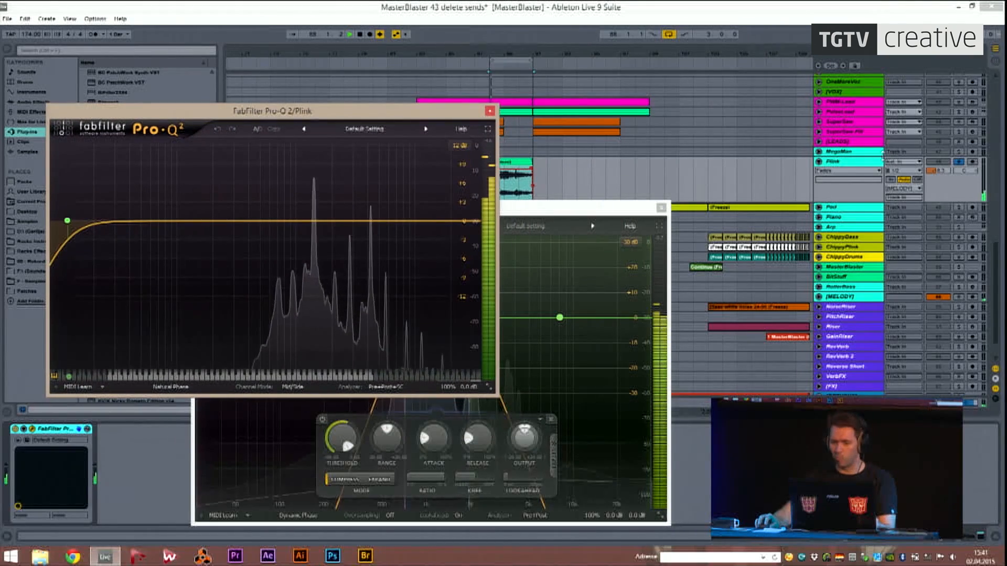
{"action": "left_click_drag", "start_coordinate": [593, 210], "coordinate": [848, 207]}
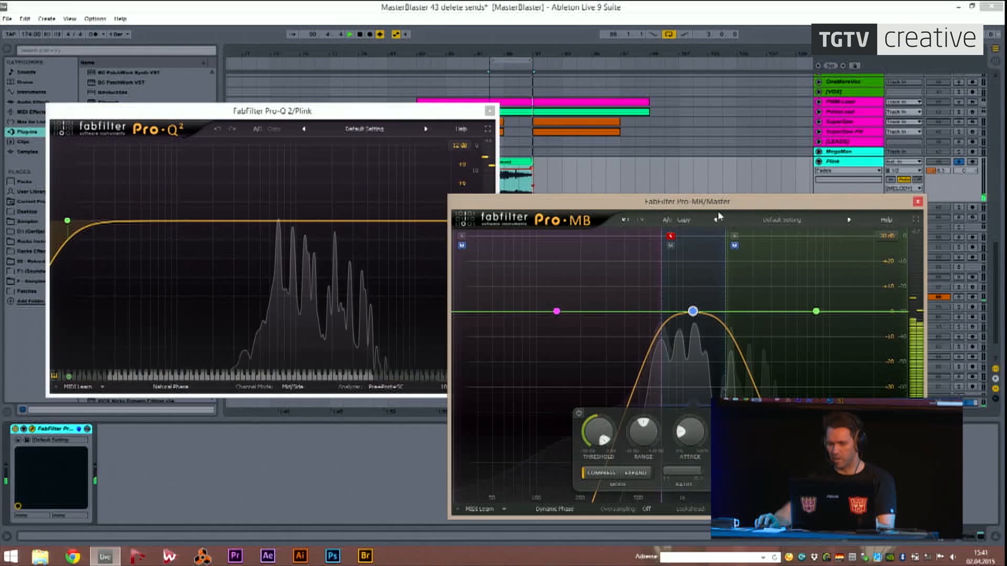
{"action": "left_click_drag", "start_coordinate": [719, 216], "coordinate": [751, 182]}
Replace Pro-Q 2's default low-cut band with a bell cut of about -6.5 dB at 1278 Hz.
{"action": "left_click", "coordinate": [95, 205]}
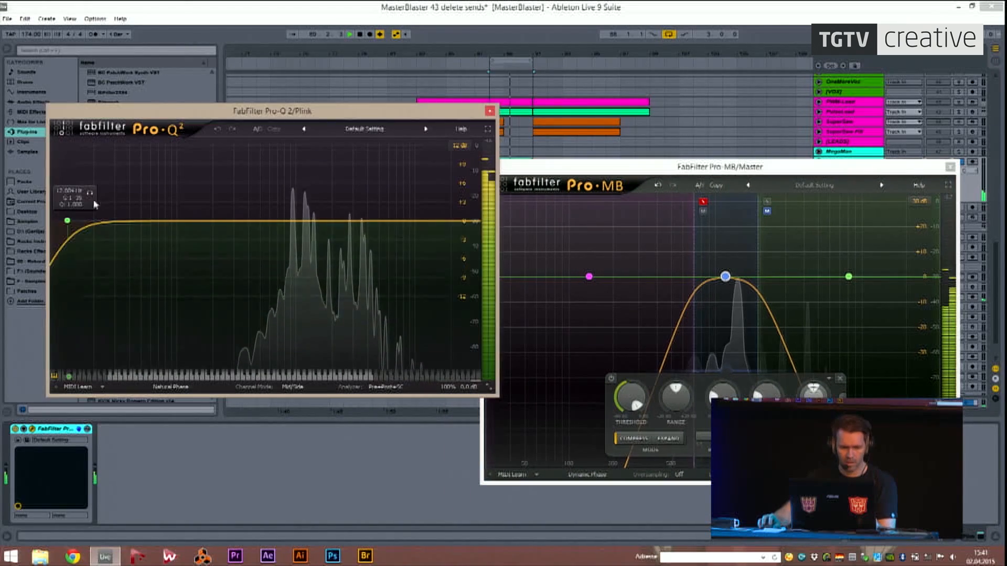
{"action": "left_click", "coordinate": [288, 318]}
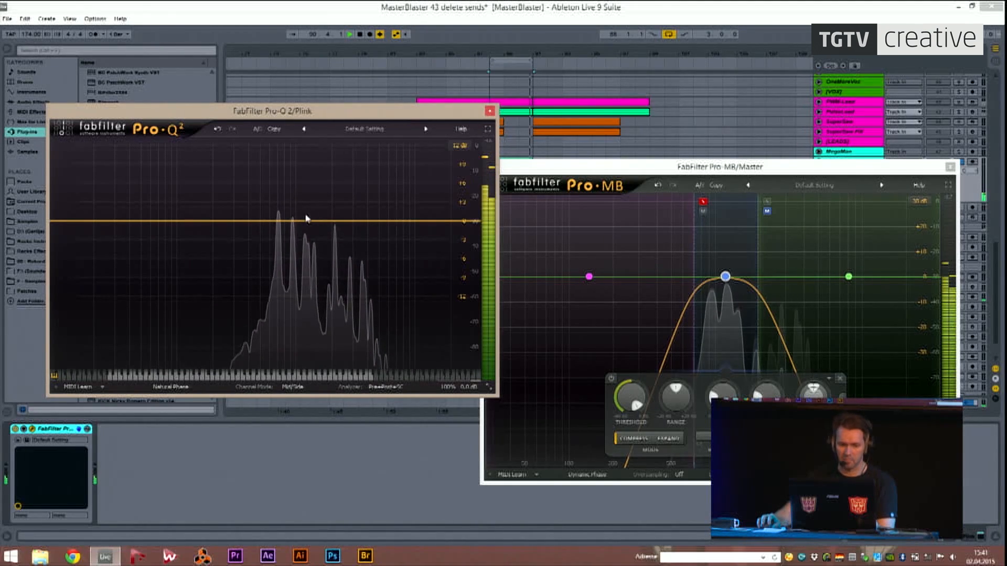
{"action": "left_click_drag", "start_coordinate": [302, 219], "coordinate": [308, 243]}
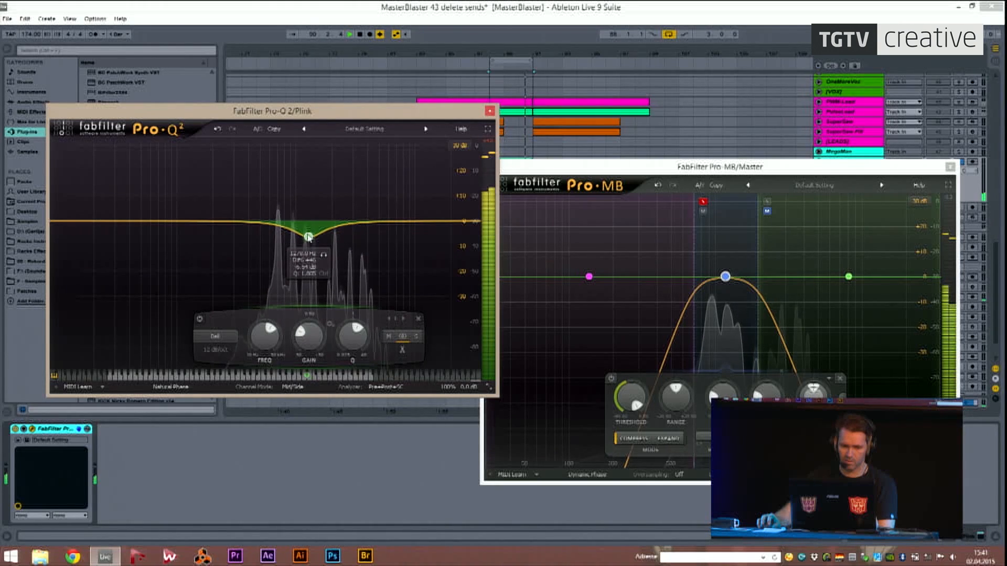
Unsolo Plink to hear it in the full mix and deepen its bell cut to about -13.6 dB at 1252 Hz.
{"action": "left_click_drag", "start_coordinate": [932, 168], "coordinate": [883, 191]}
{"action": "left_click", "coordinate": [958, 163]}
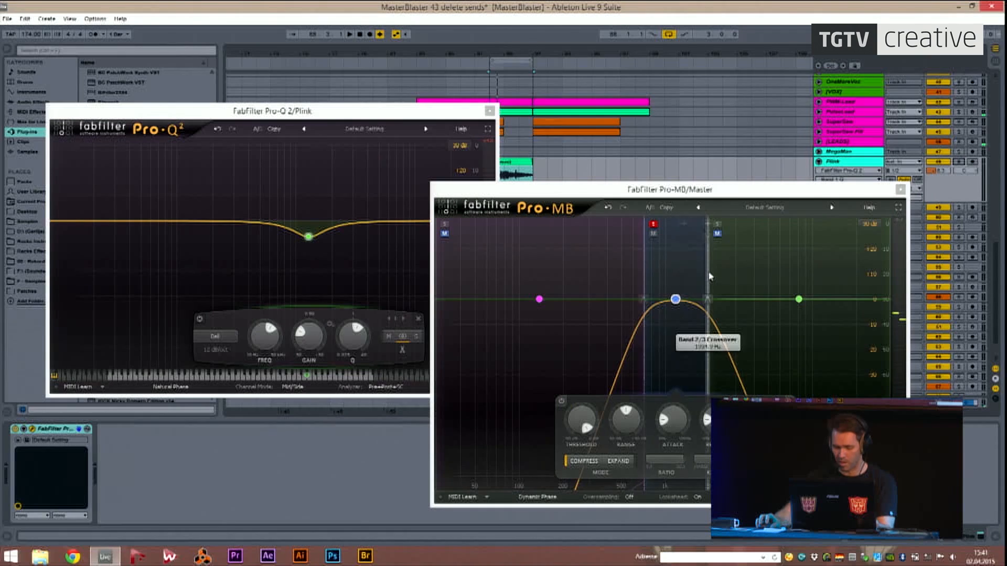
{"action": "key", "text": "space"}
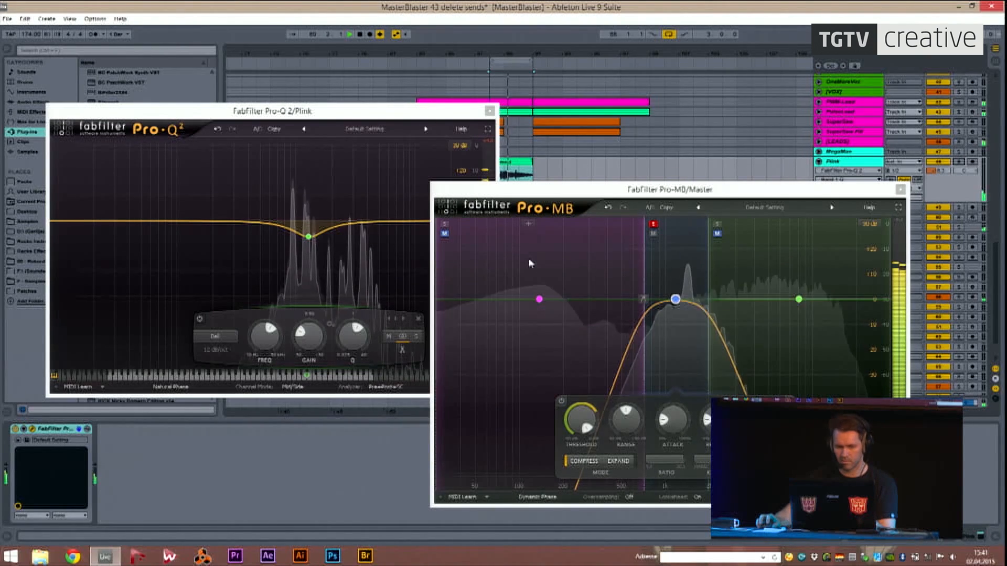
{"action": "left_click_drag", "start_coordinate": [309, 241], "coordinate": [308, 255]}
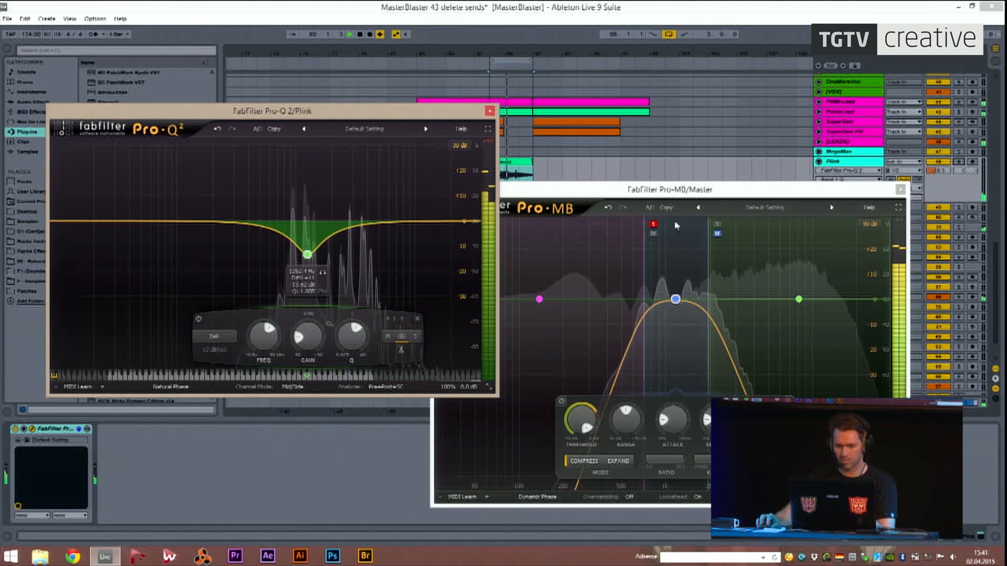
Unsolo Pro-MB's middle band to hear the full range, stop playback and close both plug-in windows.
{"action": "left_click", "coordinate": [653, 224]}
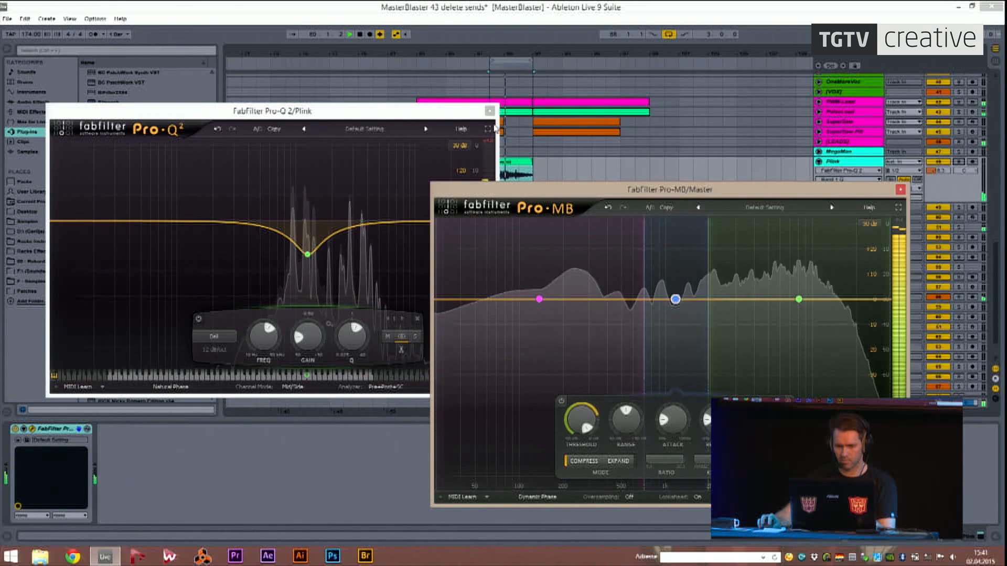
{"action": "left_click", "coordinate": [489, 111]}
{"action": "key", "text": "space"}
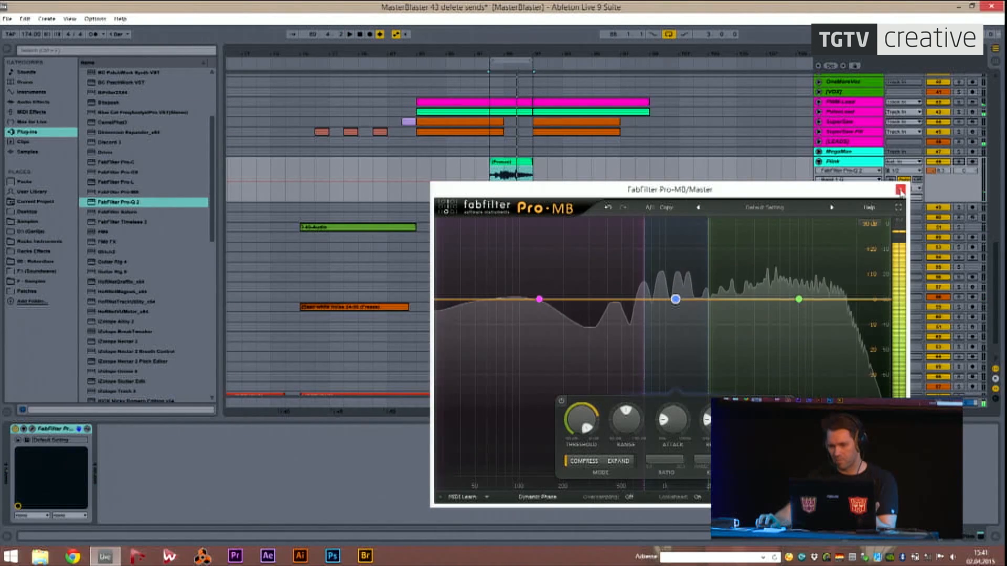
{"action": "left_click", "coordinate": [900, 189]}
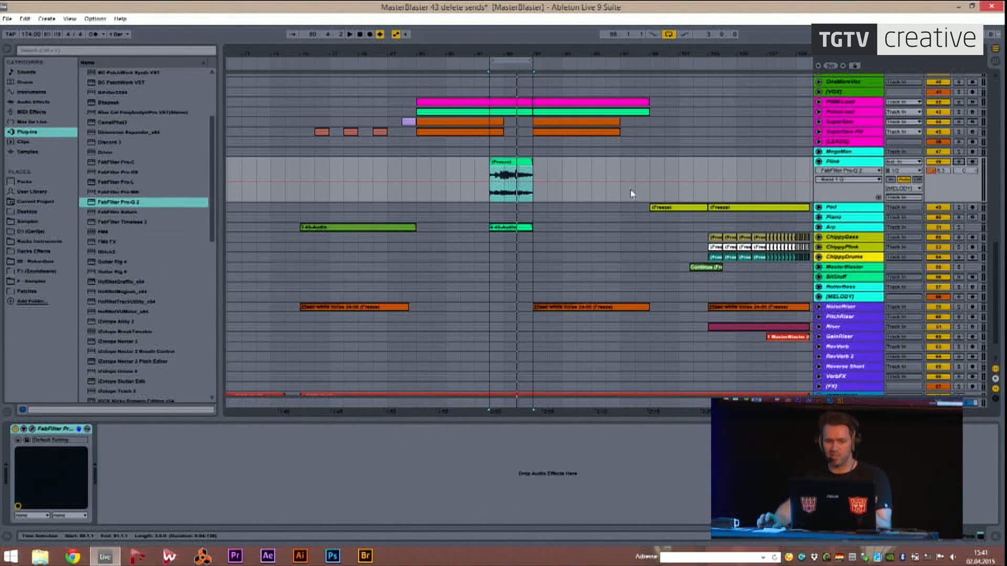
Fold the Plink track and unfold both reference tracks at the end of the arrangement.
{"action": "left_click_drag", "start_coordinate": [525, 54], "coordinate": [525, 35]}
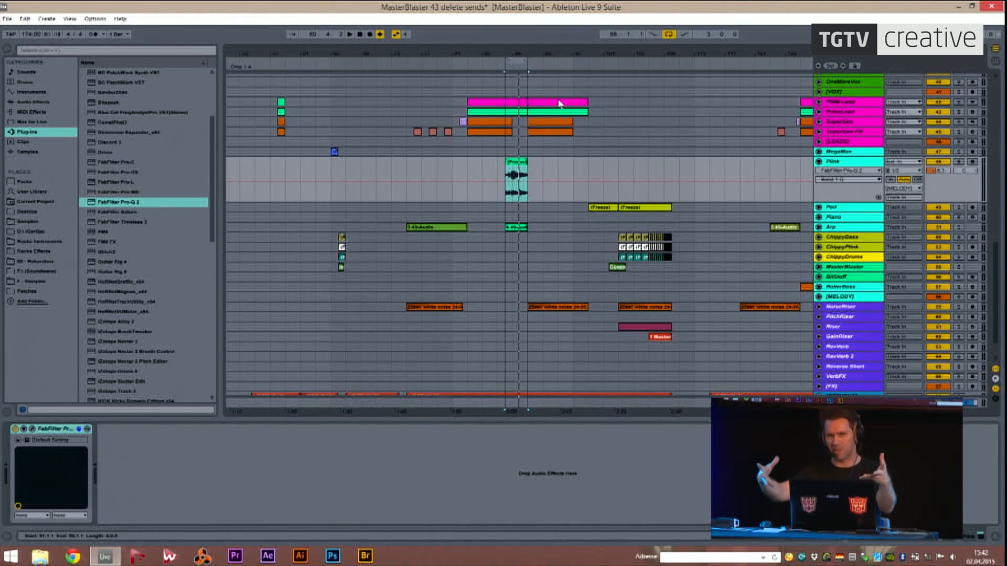
{"action": "left_click_drag", "start_coordinate": [542, 53], "coordinate": [562, 266]}
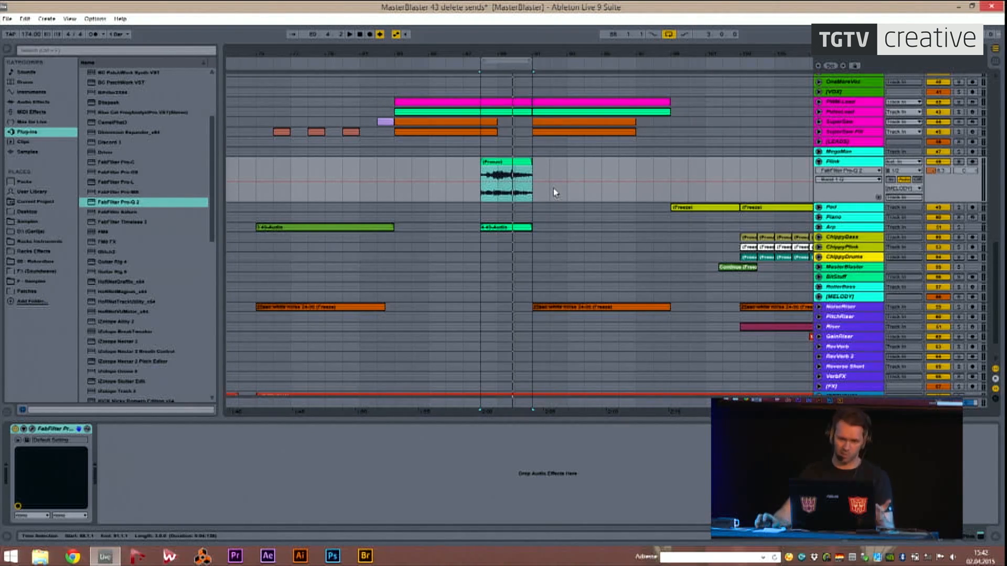
{"action": "mouse_move", "coordinate": [498, 52]}
{"action": "left_mouse_down"}
{"action": "mouse_move", "coordinate": [500, 42]}
{"action": "mouse_move", "coordinate": [510, 57]}
{"action": "left_mouse_up"}
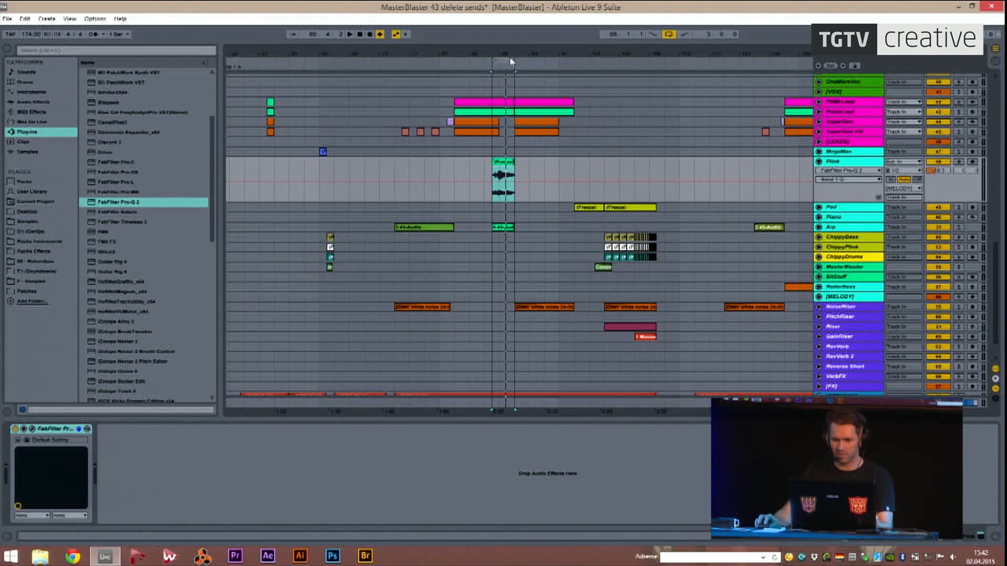
{"action": "left_click", "coordinate": [818, 162]}
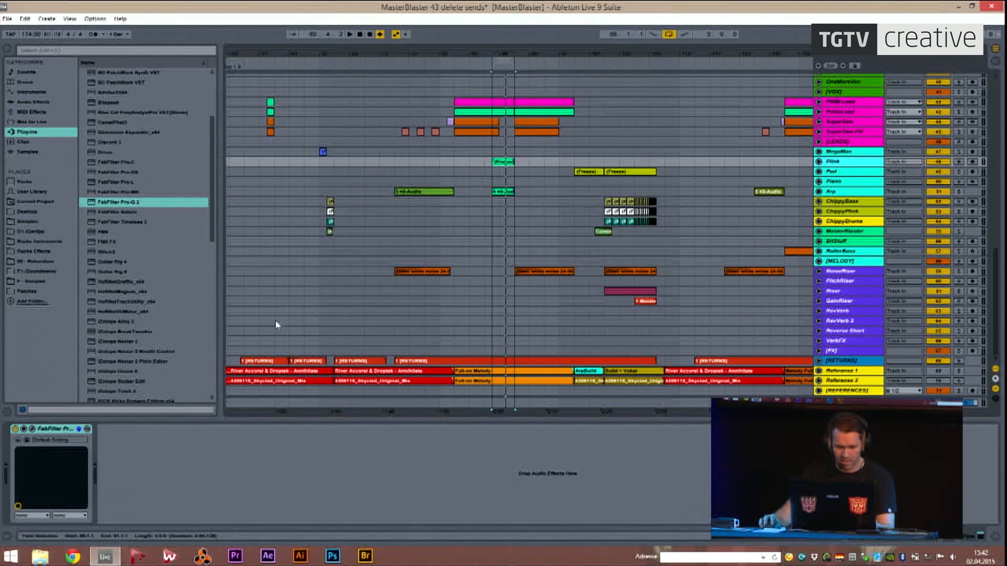
{"action": "left_click", "coordinate": [839, 383]}
{"action": "left_click", "coordinate": [819, 381]}
{"action": "left_click", "coordinate": [819, 345]}
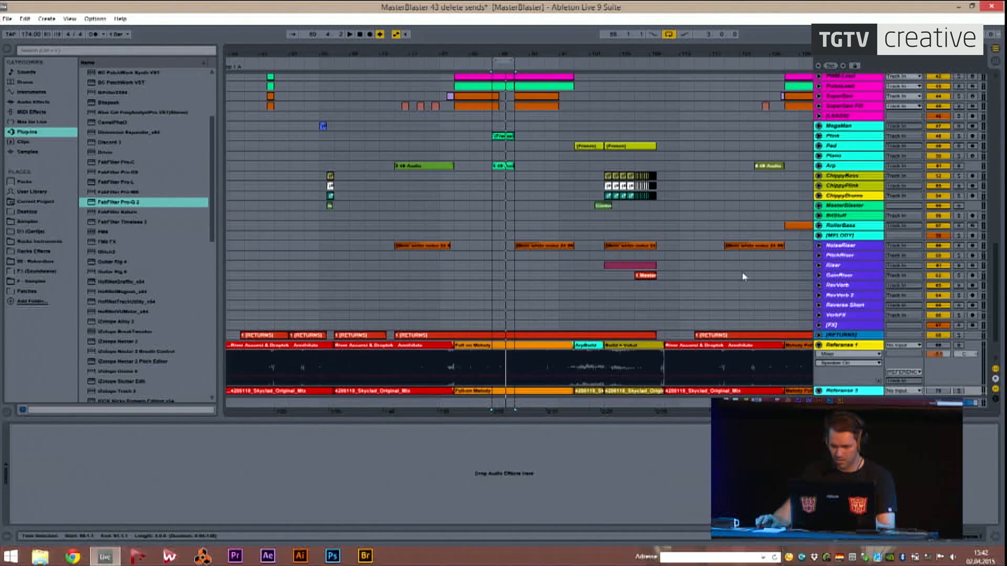
Loop the eight bars of the Sub clip starting at bar 83 and return to the reference tracks.
{"action": "scroll", "coordinate": [744, 277], "scroll_direction": "down", "scroll_amount": 3}
{"action": "left_click_drag", "start_coordinate": [507, 51], "coordinate": [454, 86]}
{"action": "scroll", "coordinate": [454, 121], "scroll_direction": "up", "scroll_amount": 10}
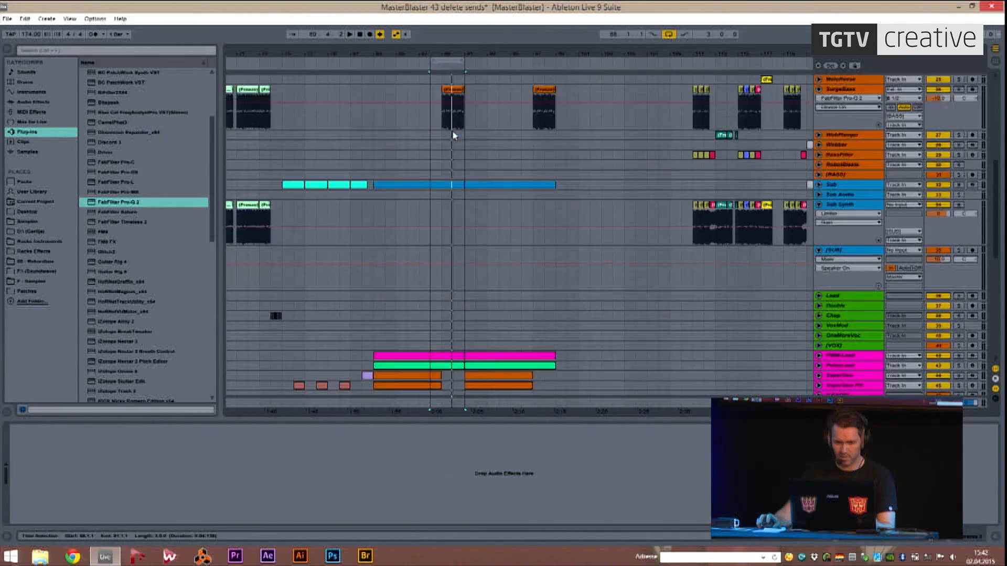
{"action": "left_click", "coordinate": [423, 188]}
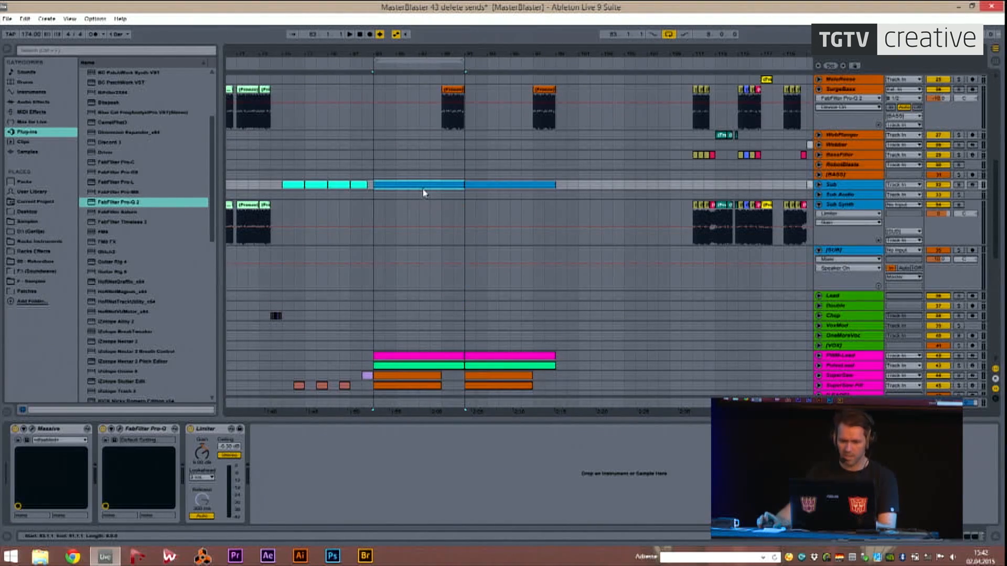
{"action": "scroll", "coordinate": [426, 183], "scroll_direction": "down", "scroll_amount": 10}
{"action": "left_click_drag", "start_coordinate": [397, 55], "coordinate": [377, 87]}
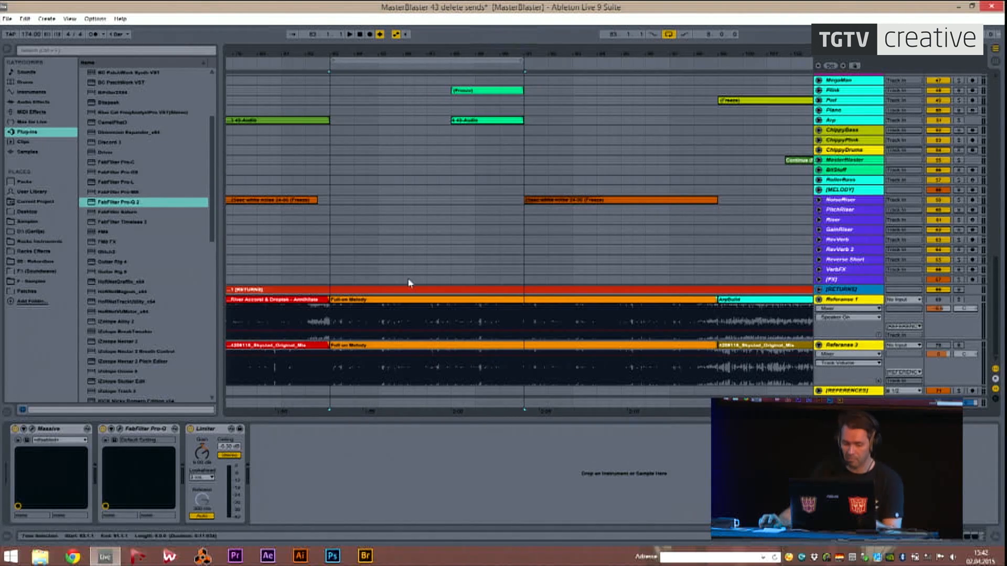
{"action": "left_click_drag", "start_coordinate": [374, 59], "coordinate": [374, 55]}
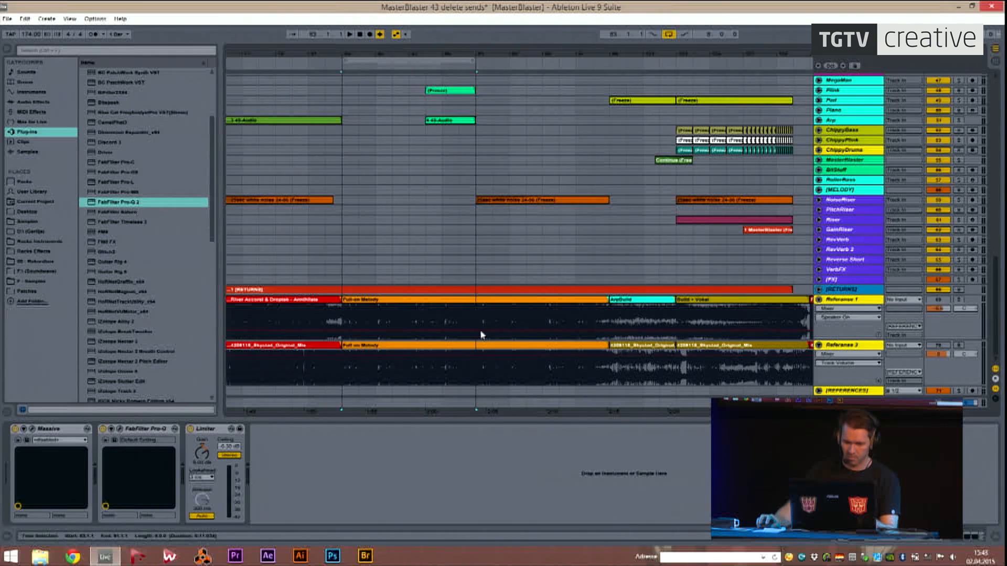
Solo Reference 1 and play its Full-on Melody clip.
{"action": "left_click", "coordinate": [421, 303]}
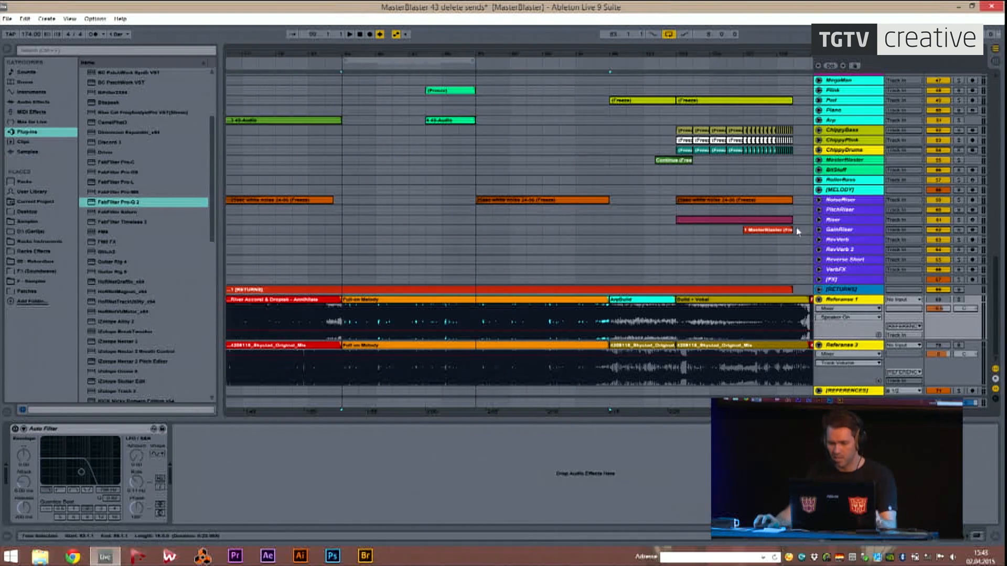
{"action": "left_click", "coordinate": [959, 300]}
{"action": "key", "text": "space"}
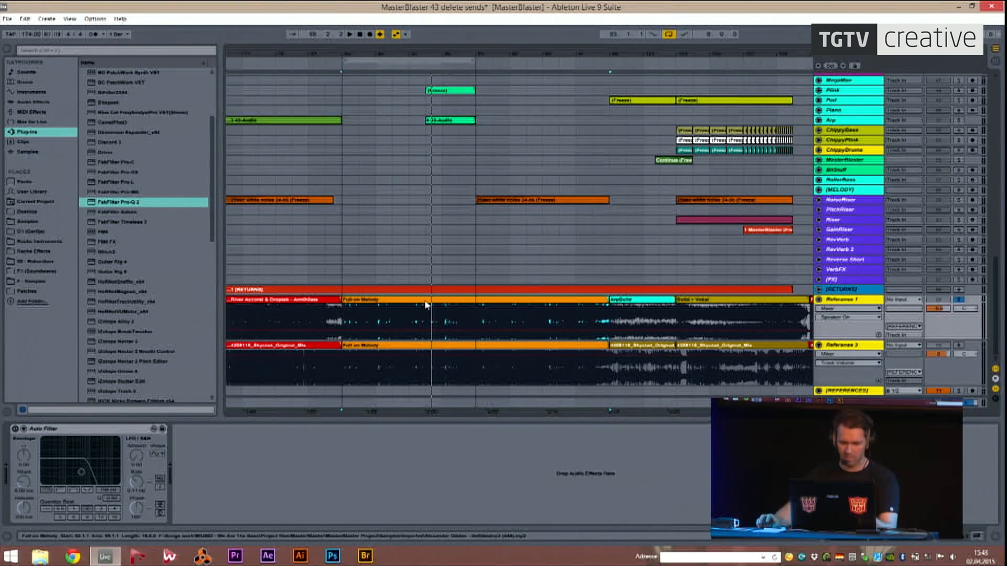
Toggle Warp on Reference 1's Full-on Melody clip and replay it from bar 83.
{"action": "double_click", "coordinate": [364, 303]}
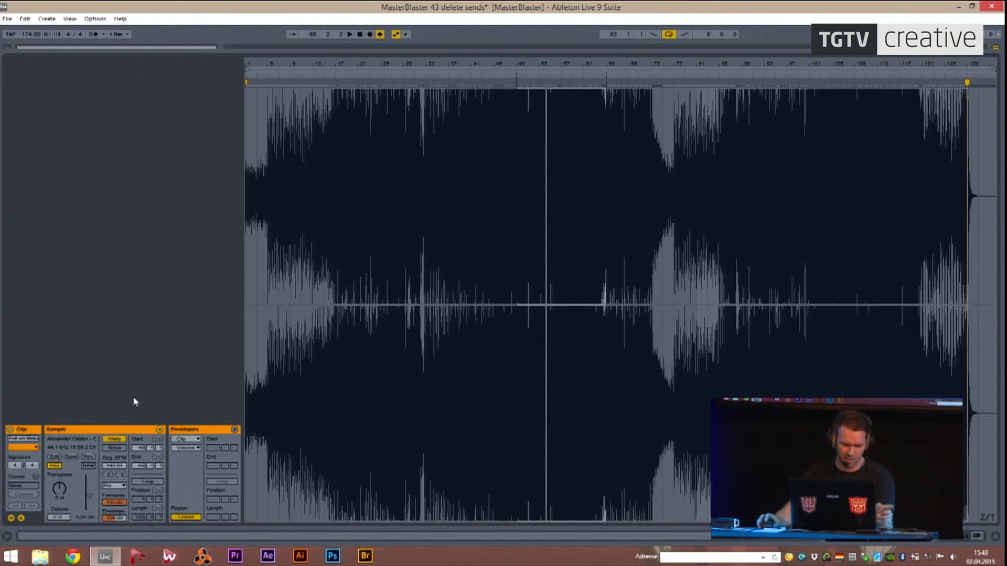
{"action": "left_click", "coordinate": [116, 441]}
{"action": "key", "text": "shift+Tab"}
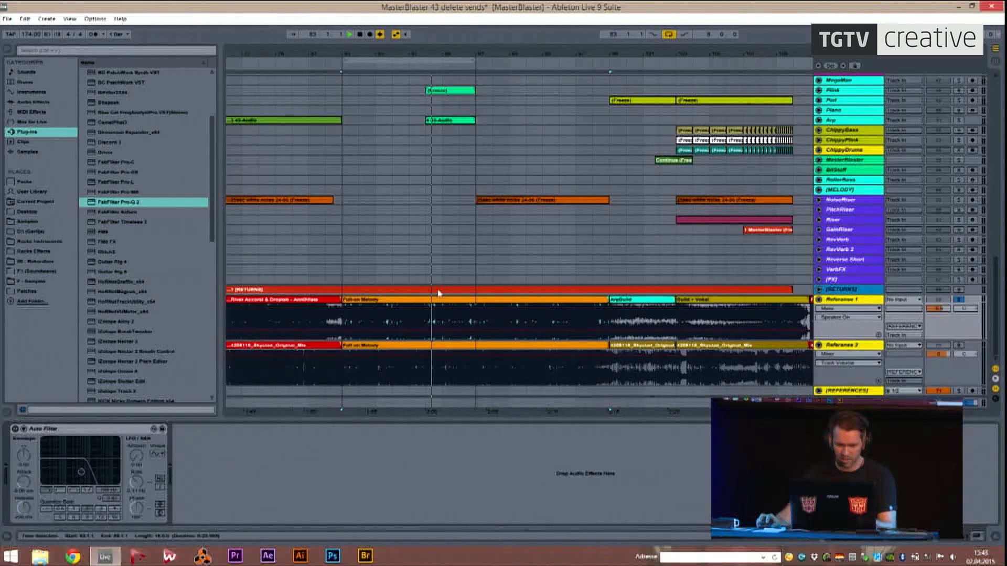
{"action": "key", "text": "space"}
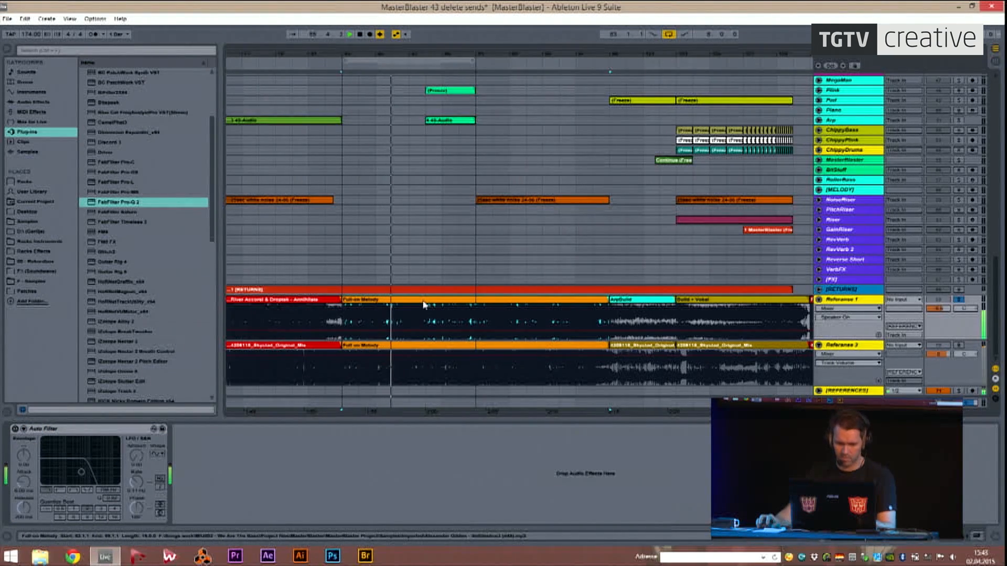
Switch the solo to the second reference track, play its Full-on Melody section and stop.
{"action": "left_click", "coordinate": [959, 346]}
{"action": "left_click", "coordinate": [823, 344]}
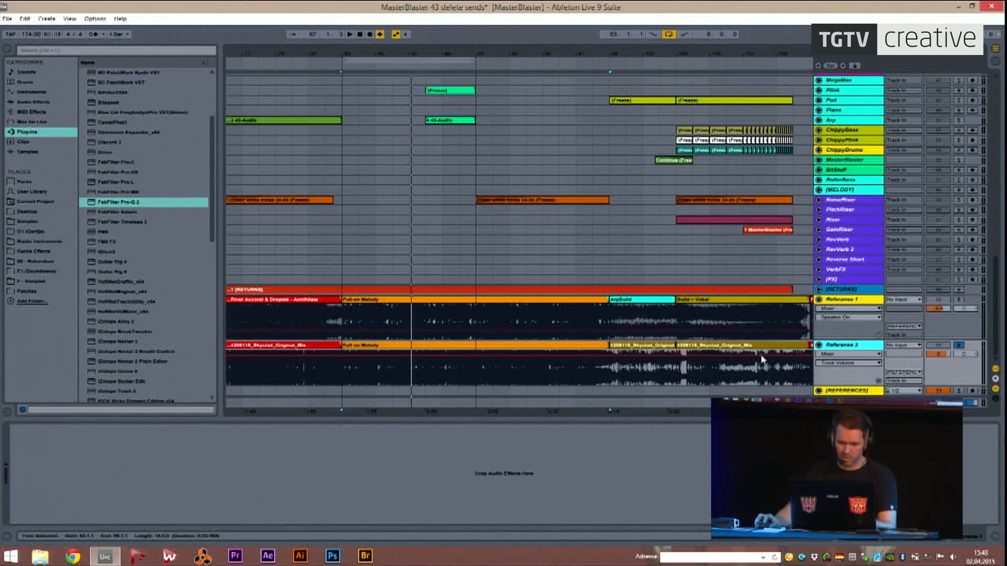
{"action": "key", "text": "space"}
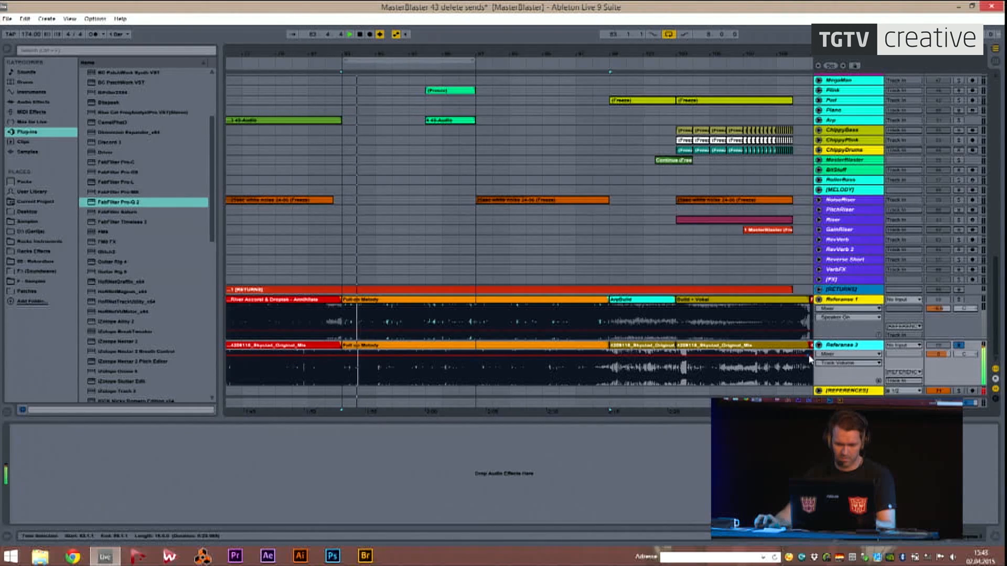
{"action": "key", "text": "space"}
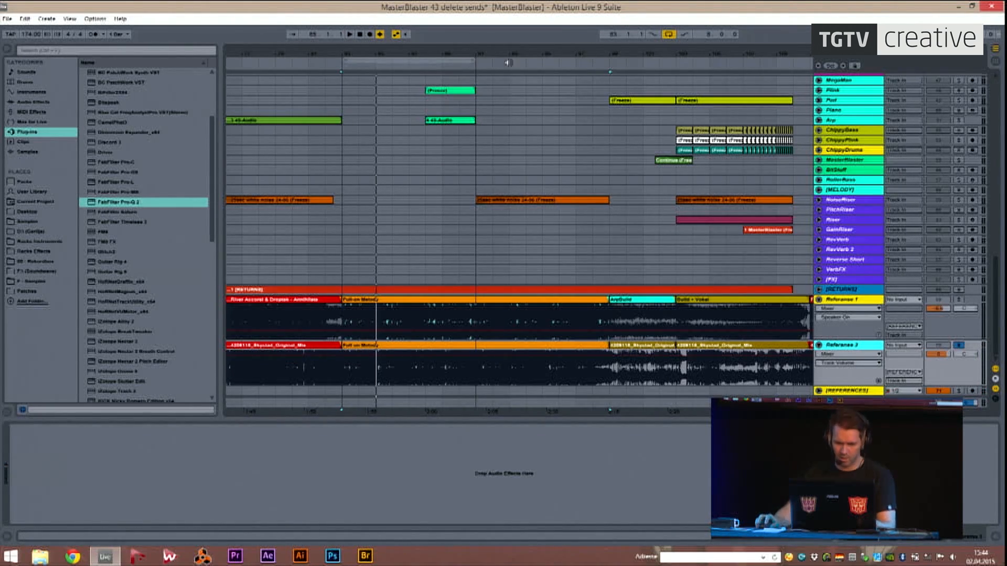
Play the Skyclad reference clip from the first drop at bar 51 and stop playback.
{"action": "left_click_drag", "start_coordinate": [540, 52], "coordinate": [558, 4]}
{"action": "left_click_drag", "start_coordinate": [585, 54], "coordinate": [734, 100]}
{"action": "left_click", "coordinate": [301, 67]}
{"action": "key", "text": "space"}
{"action": "left_click", "coordinate": [274, 347]}
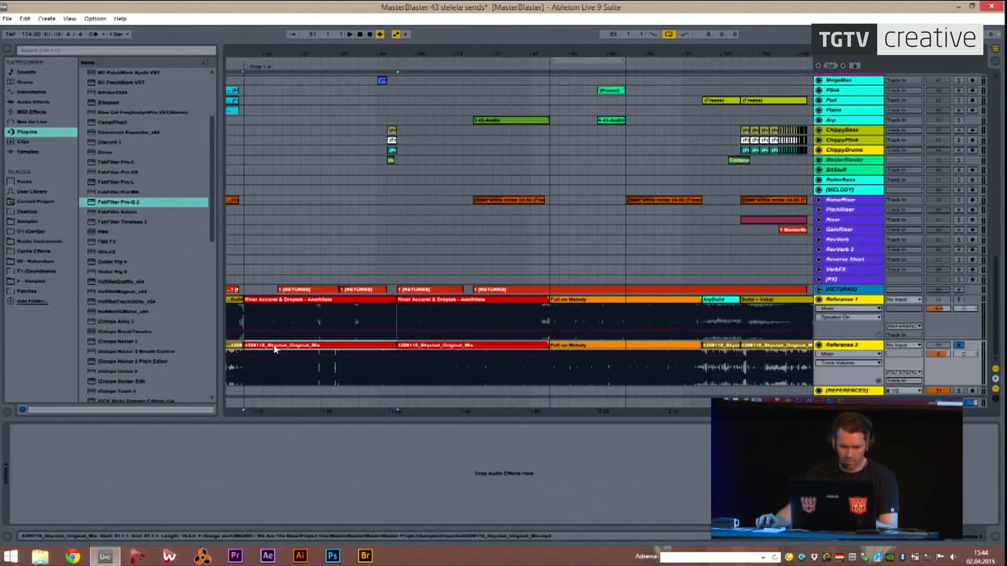
{"action": "key", "text": "space"}
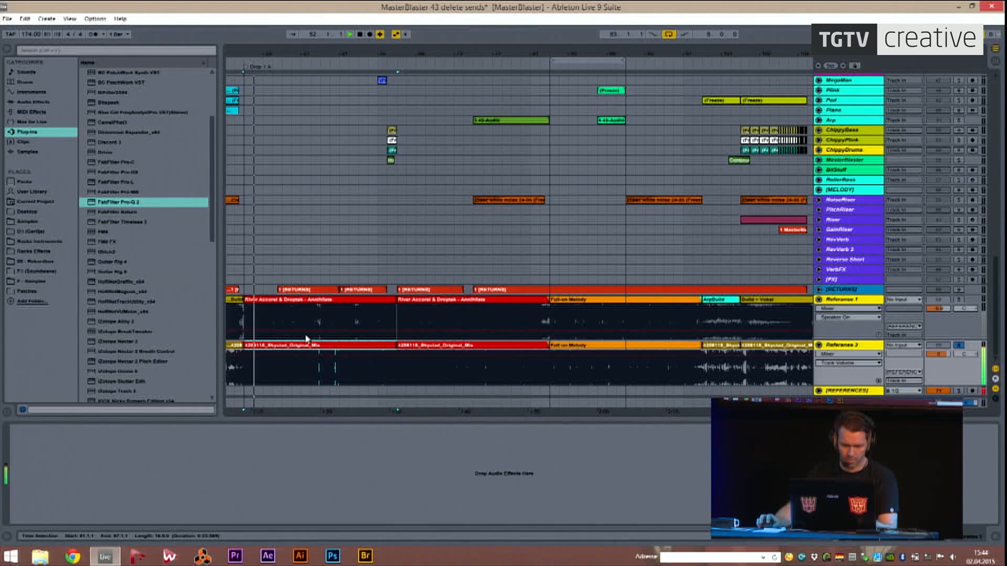
{"action": "left_click_drag", "start_coordinate": [263, 55], "coordinate": [329, 53]}
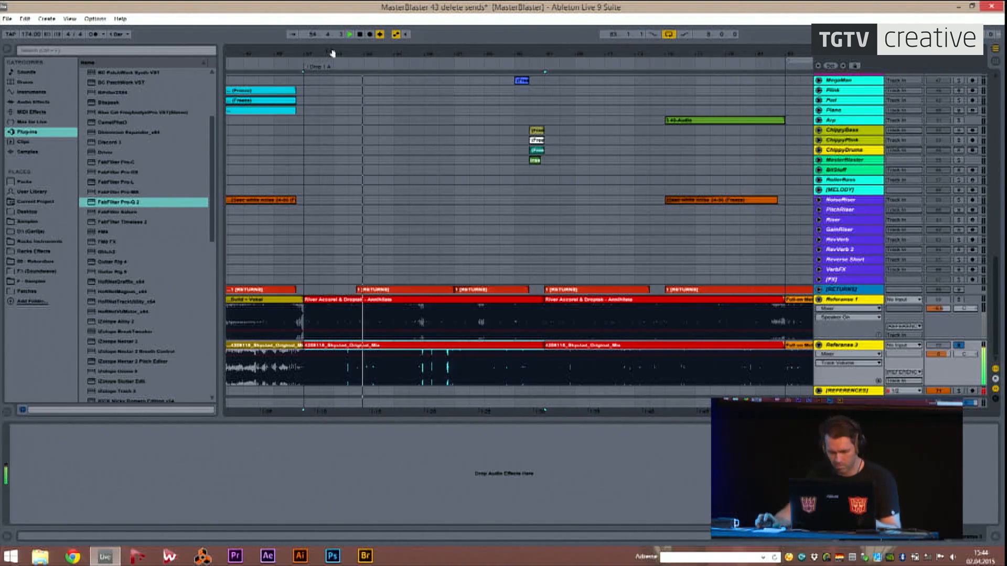
{"action": "key", "text": "space"}
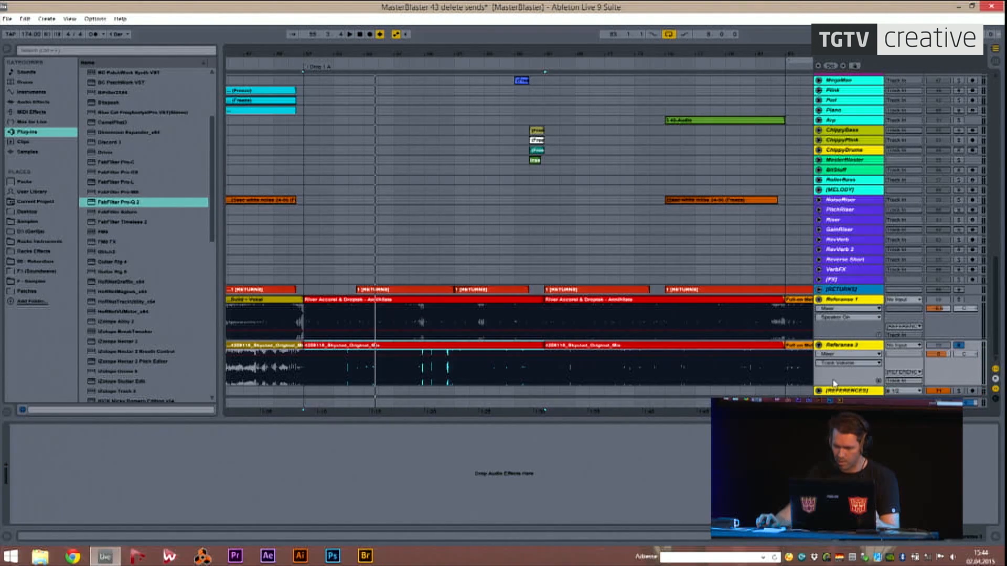
Unsolo the Skyclad reference track and play the project's own mix from bar 51, then stop.
{"action": "scroll", "coordinate": [819, 393], "scroll_direction": "down", "scroll_amount": 3}
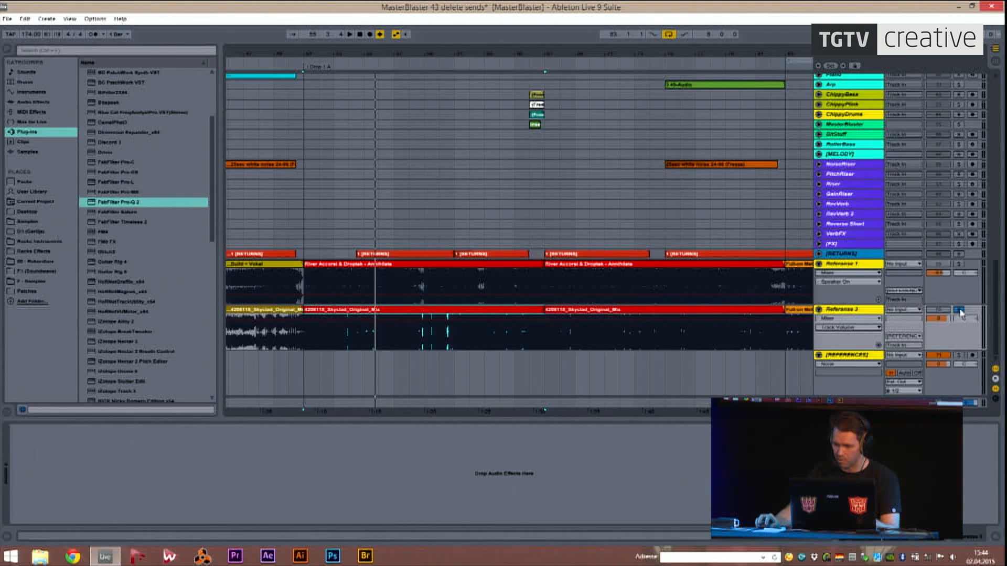
{"action": "left_click", "coordinate": [675, 282]}
{"action": "key", "text": "space"}
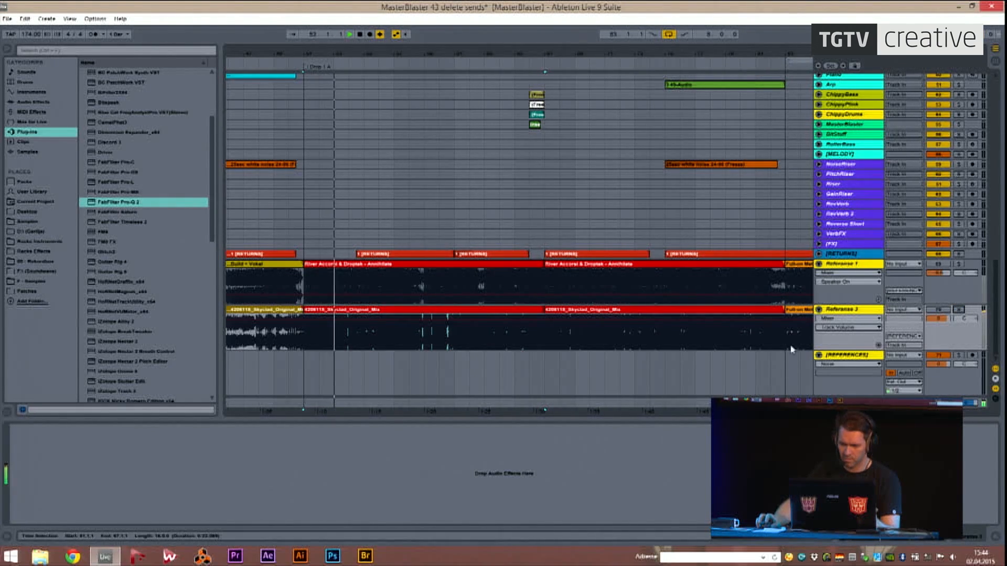
{"action": "key", "text": "space"}
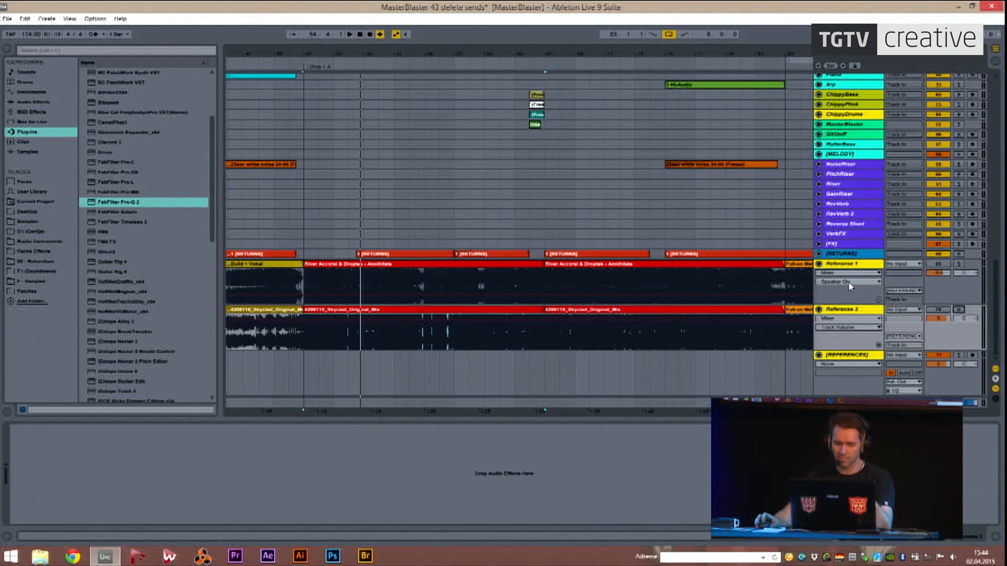
Replay the first drop and solo the Skyclad reference track during playback to compare it with the mix.
{"action": "scroll", "coordinate": [850, 287], "scroll_direction": "up", "scroll_amount": 3}
{"action": "scroll", "coordinate": [850, 287], "scroll_direction": "down", "scroll_amount": 3}
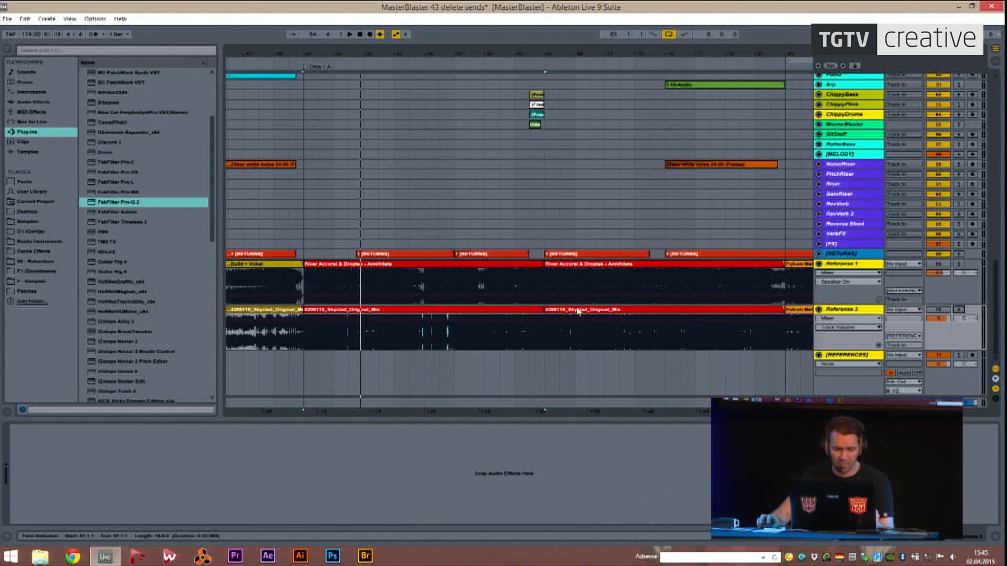
{"action": "left_click", "coordinate": [386, 317]}
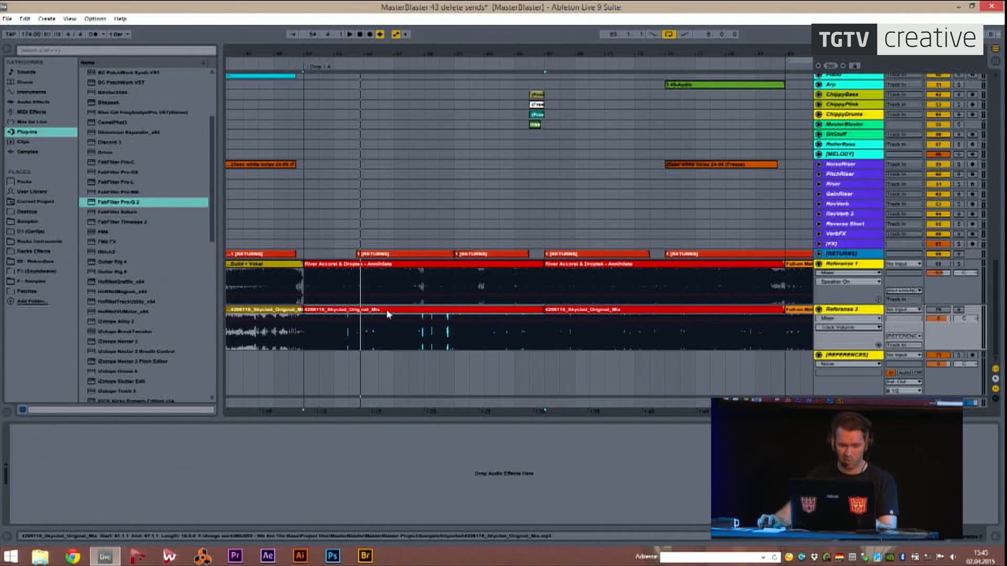
{"action": "key", "text": "space"}
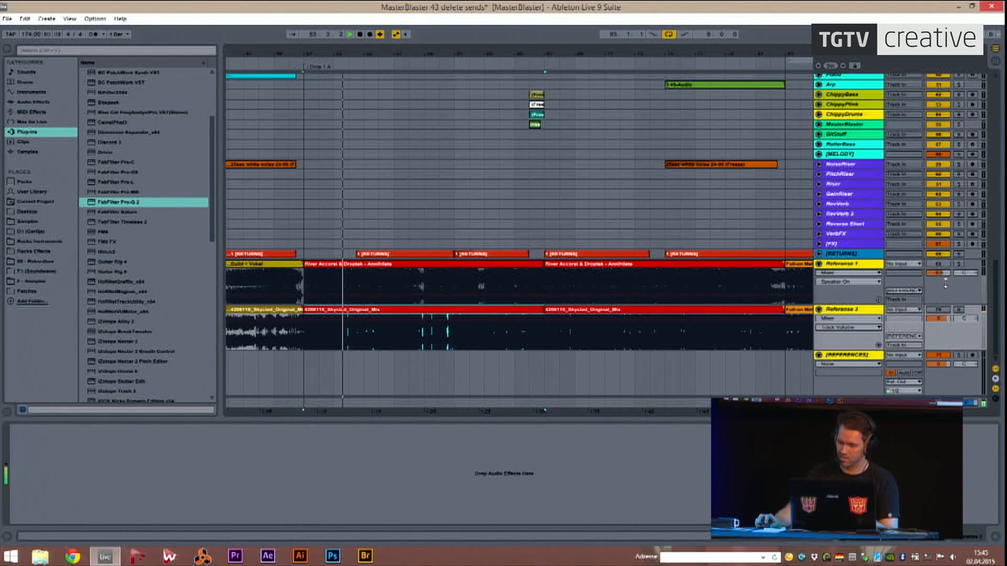
{"action": "left_click", "coordinate": [959, 310]}
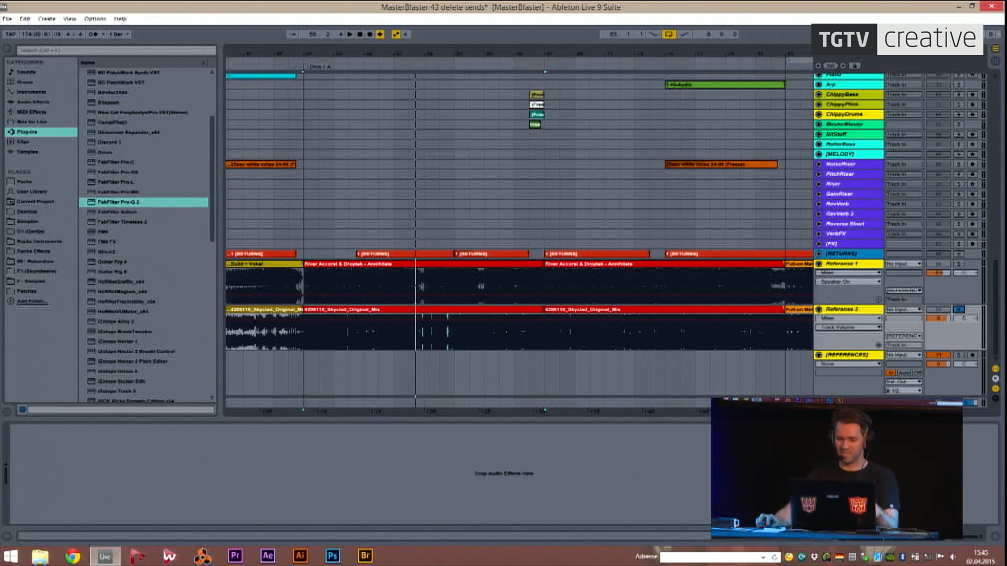
Enable Sausage Fattener and Multiband Dynamics on the master track.
{"action": "left_click", "coordinate": [849, 403]}
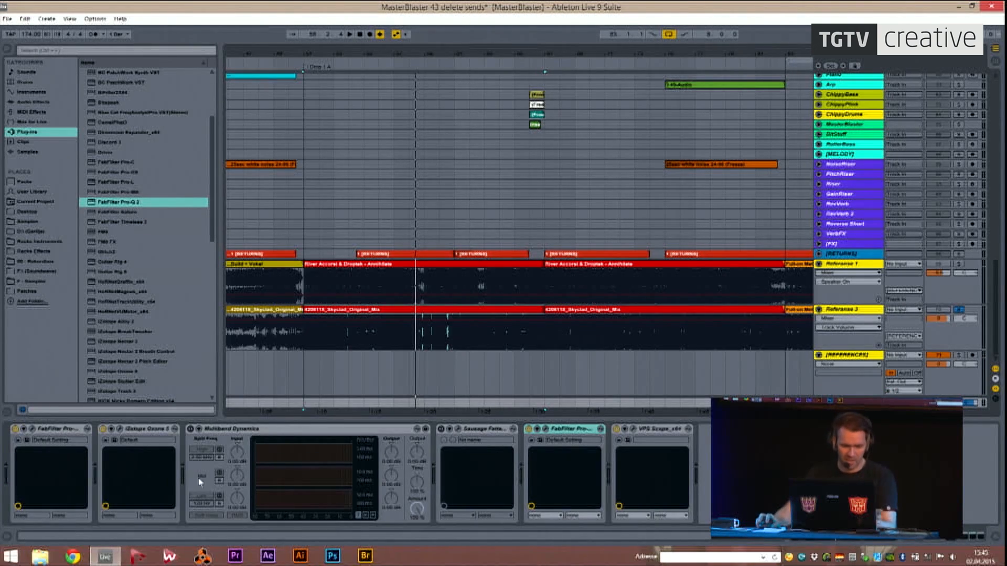
{"action": "left_click", "coordinate": [441, 429]}
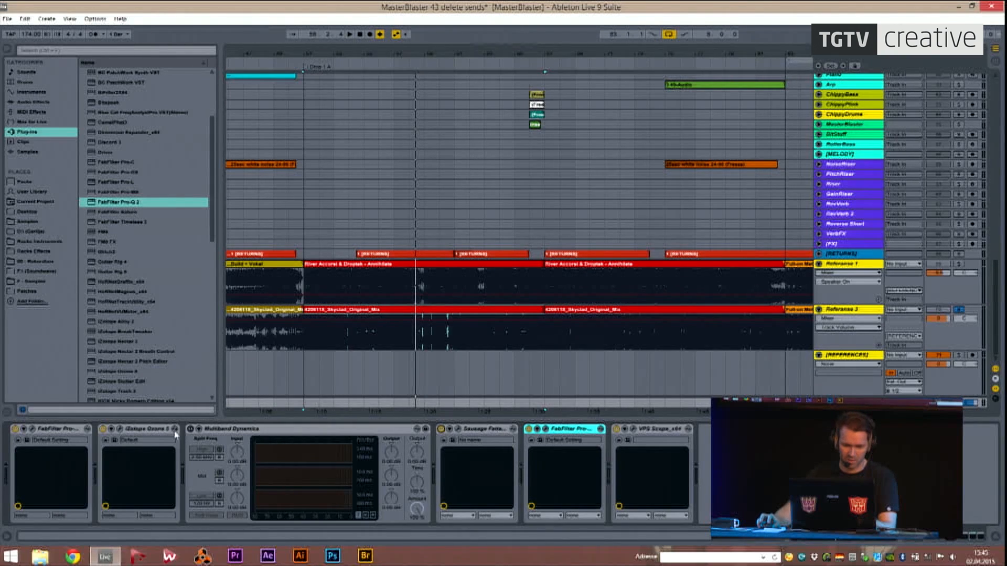
{"action": "left_click", "coordinate": [193, 431]}
Play the drop through the master processing and unsolo the Skyclad reference to compare it with the mix.
{"action": "key", "text": "space"}
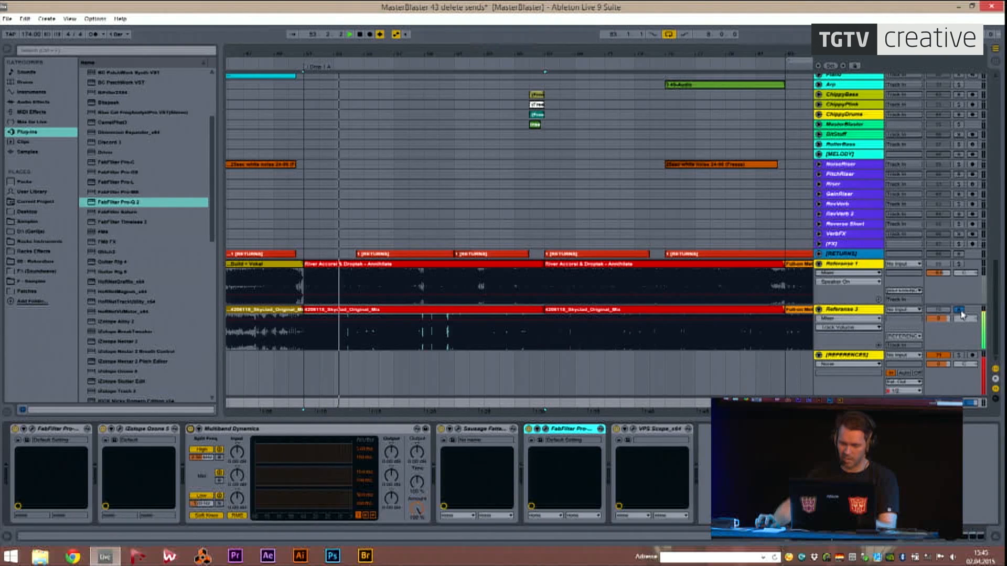
{"action": "left_click", "coordinate": [960, 310]}
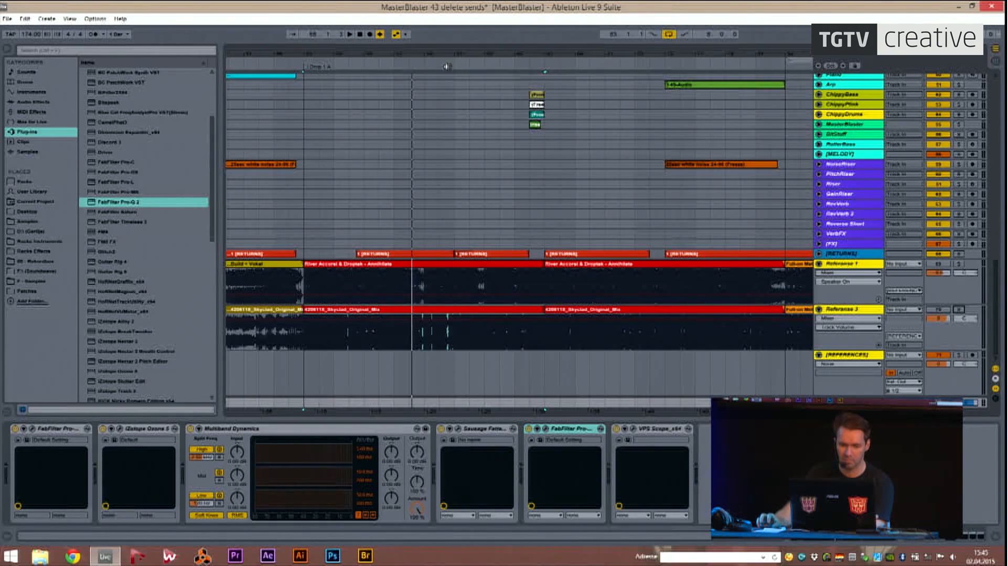
{"action": "left_click_drag", "start_coordinate": [396, 50], "coordinate": [435, 51]}
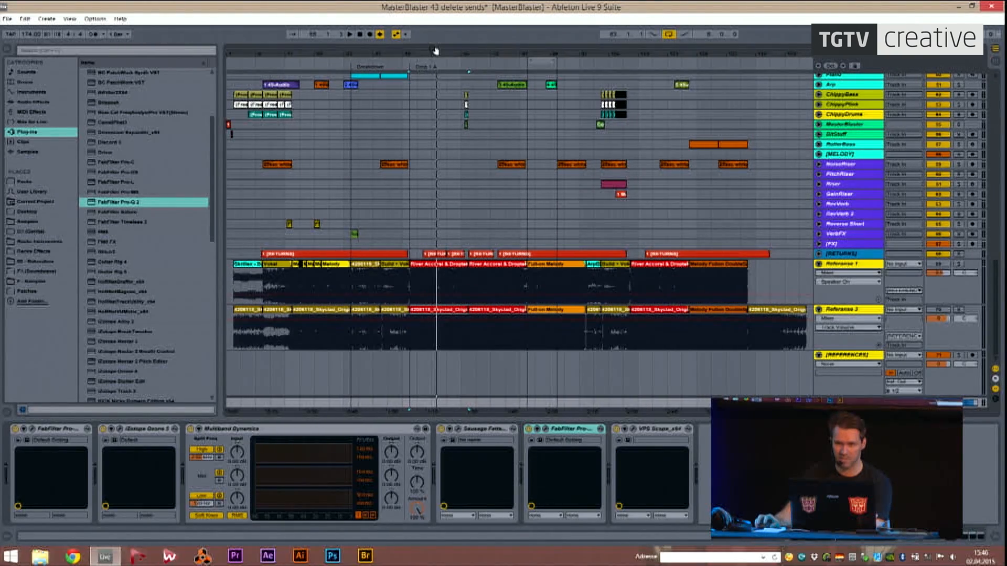